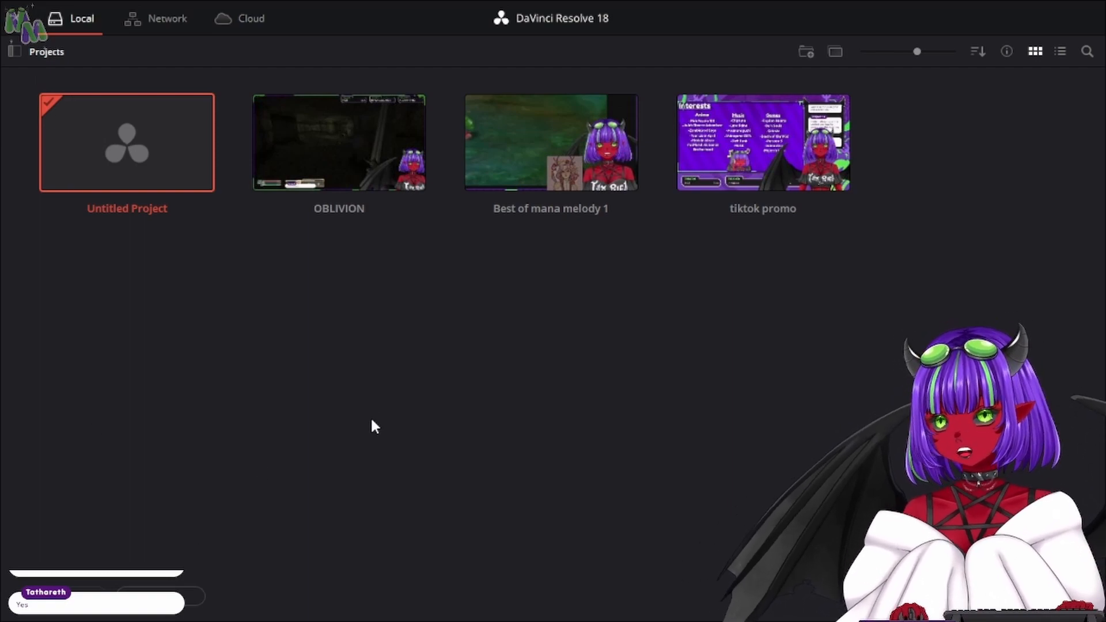
- Open the OBLIVION project from the local project library
click(343, 171)
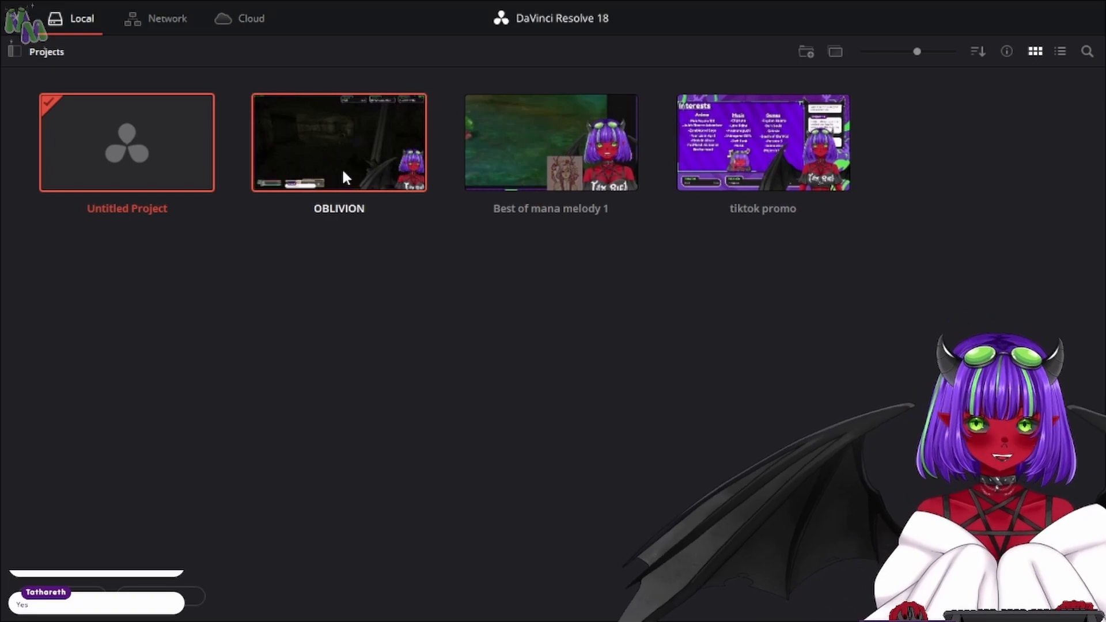
double_click(343, 171)
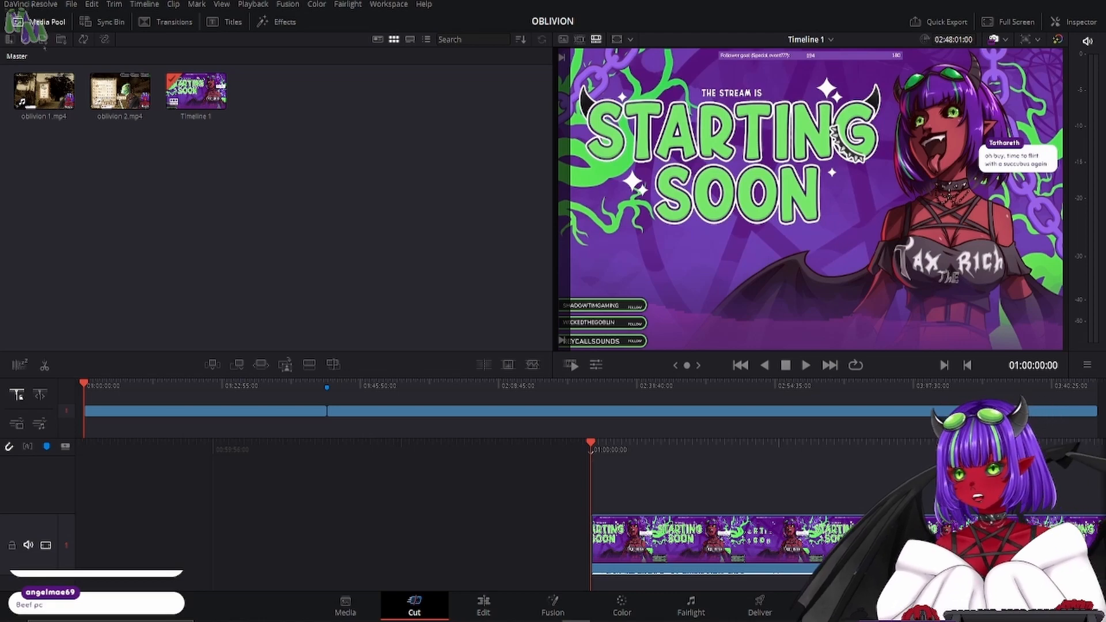
- Generate optimized media for the oblivion splits.mov clip in the media pool
right_click(35, 97)
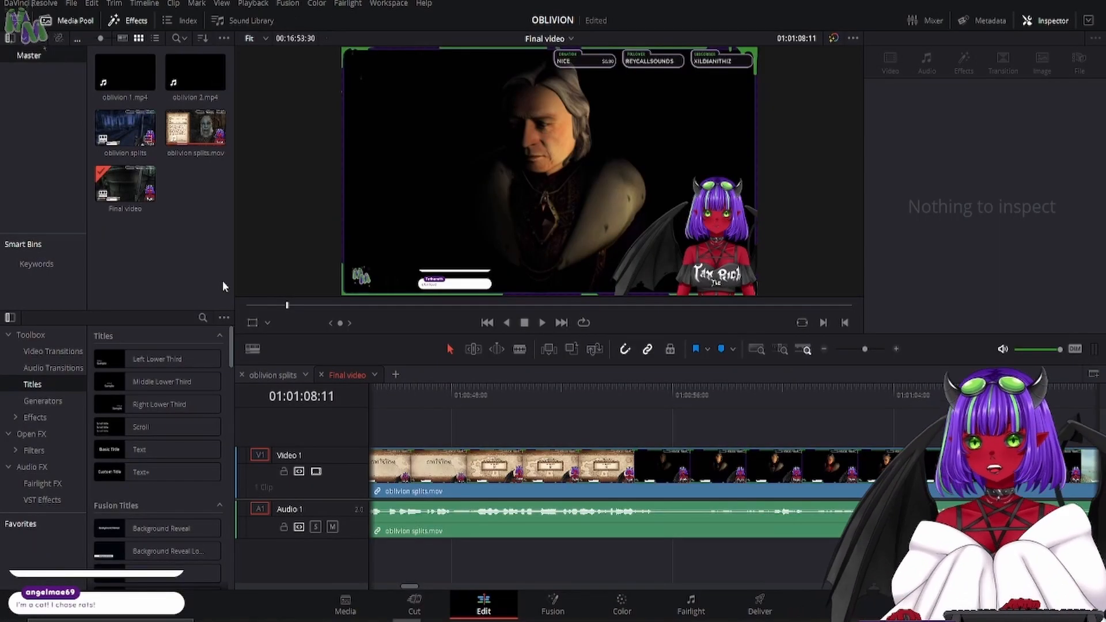
click(191, 129)
right_click(190, 123)
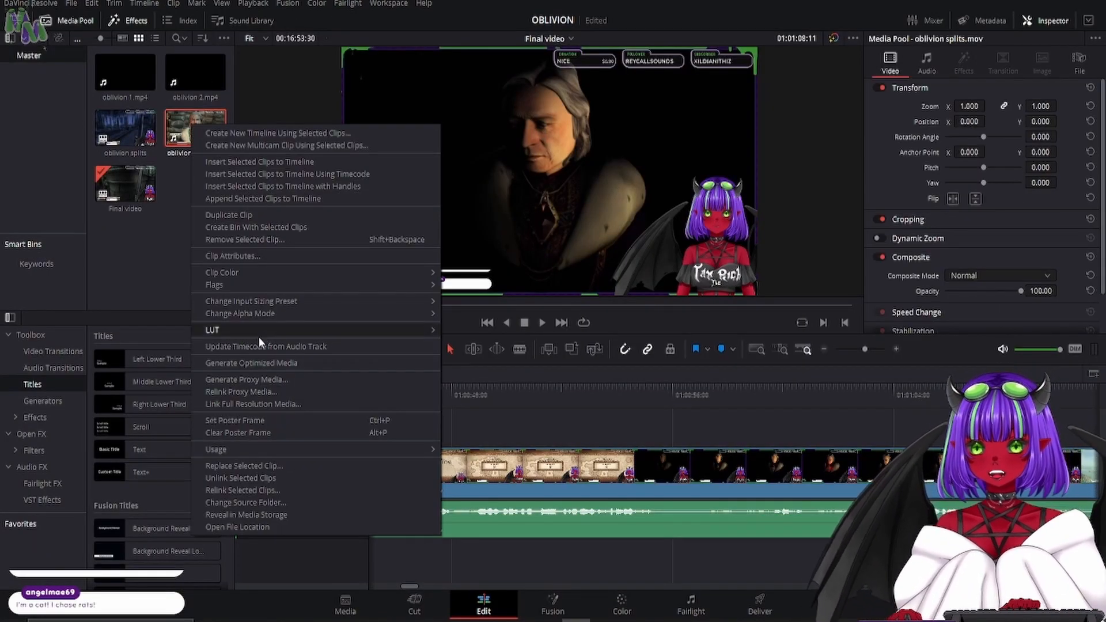
click(244, 364)
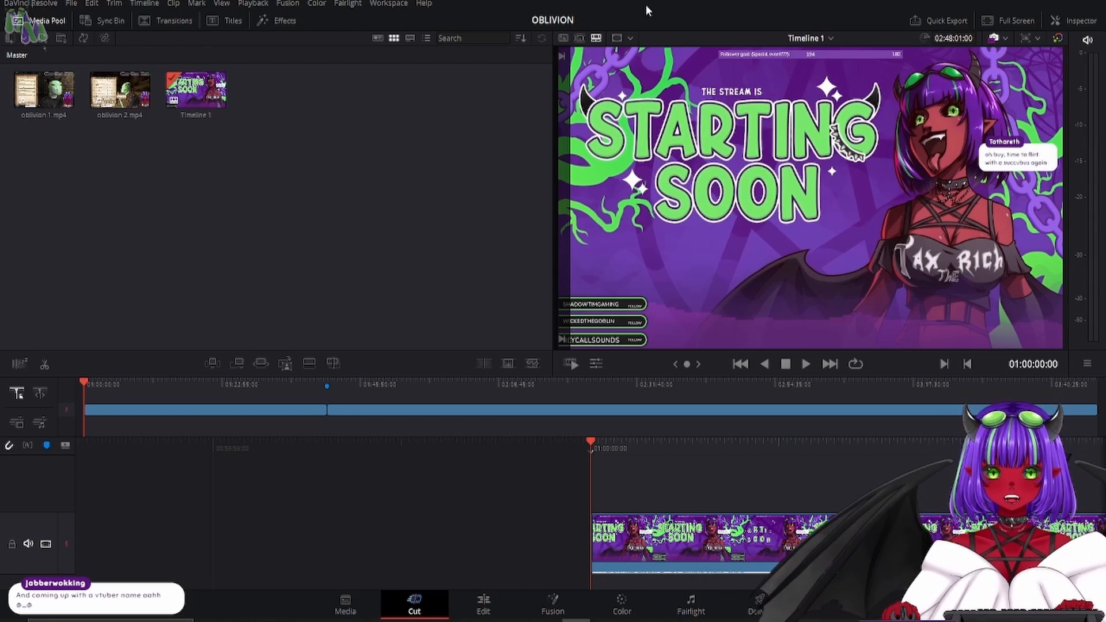
- Play and scrub the opening of Timeline 1 on the Cut page, and return to the Edit page
click(482, 606)
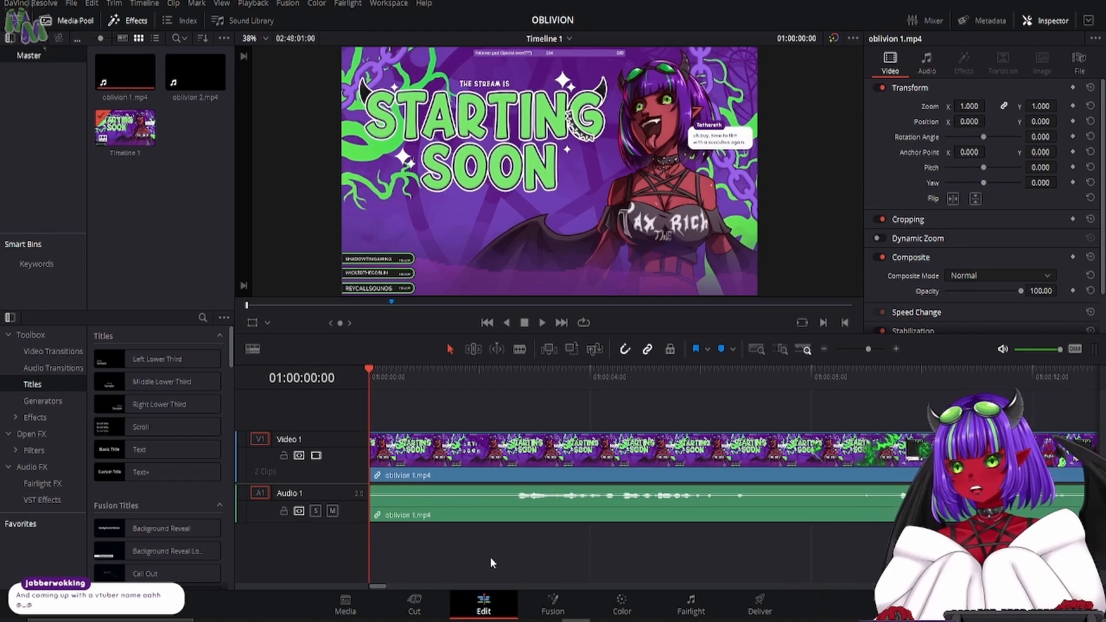
click(414, 606)
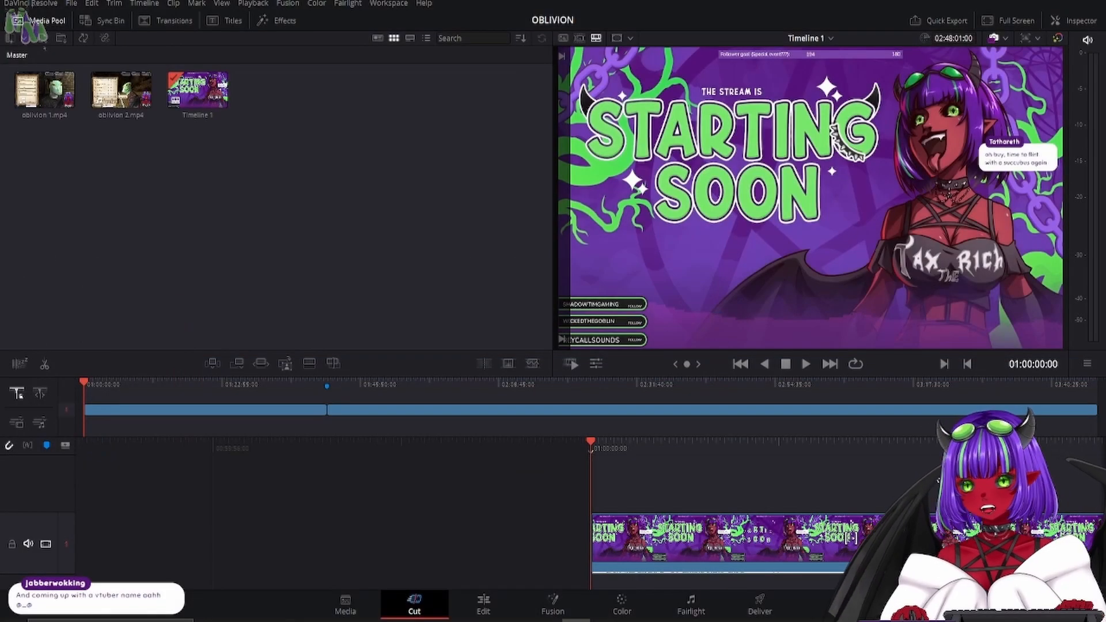
key(space)
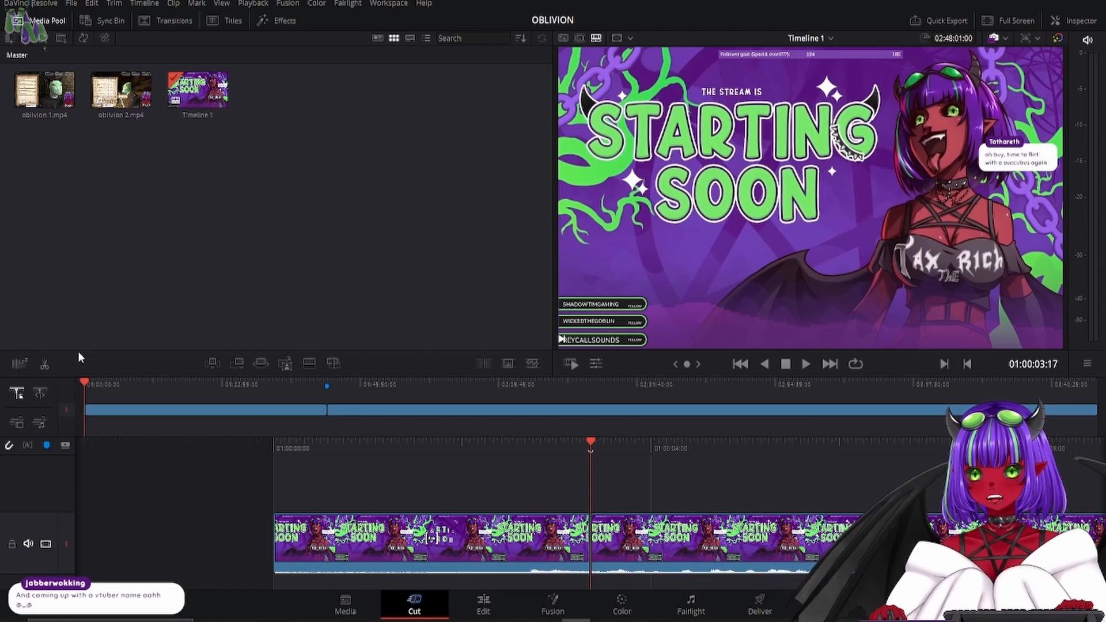
drag(863, 441, 1105, 442)
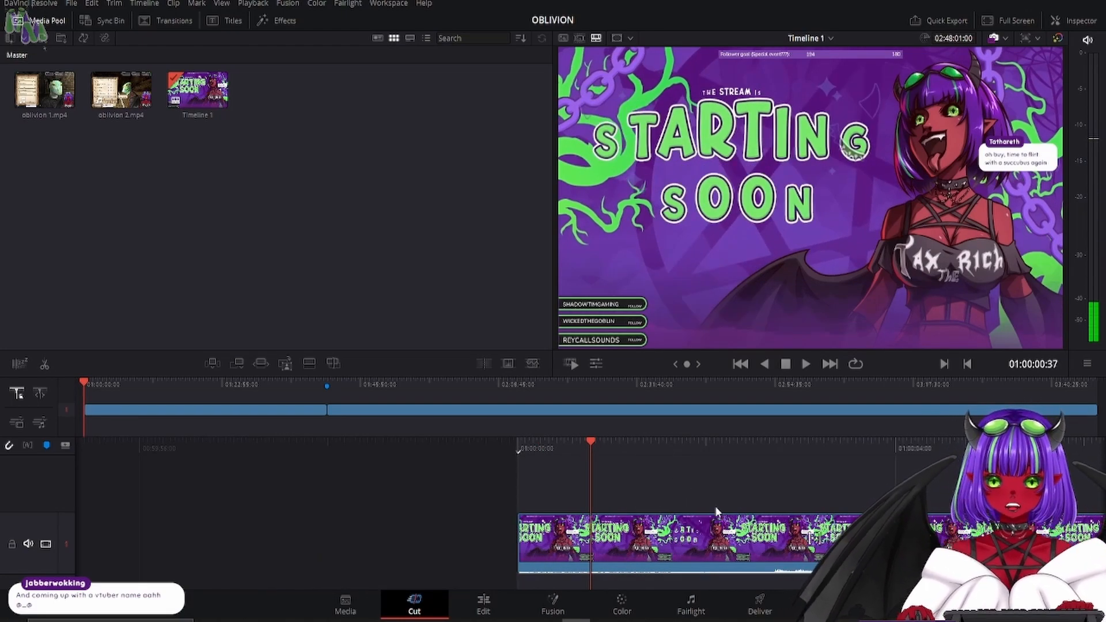
click(484, 605)
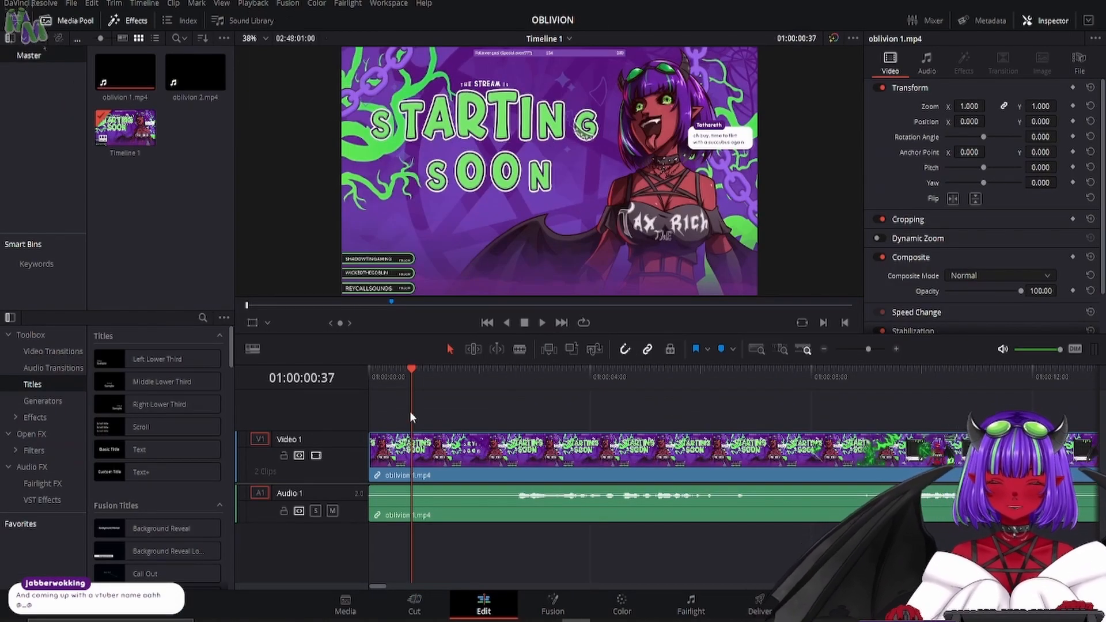
click(519, 348)
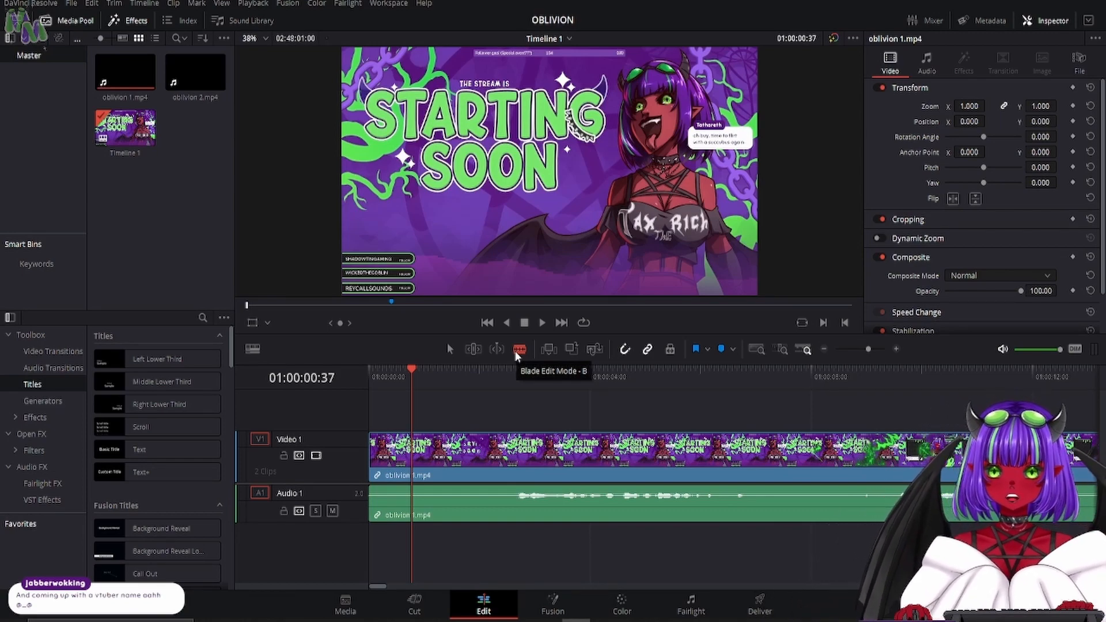
key(a)
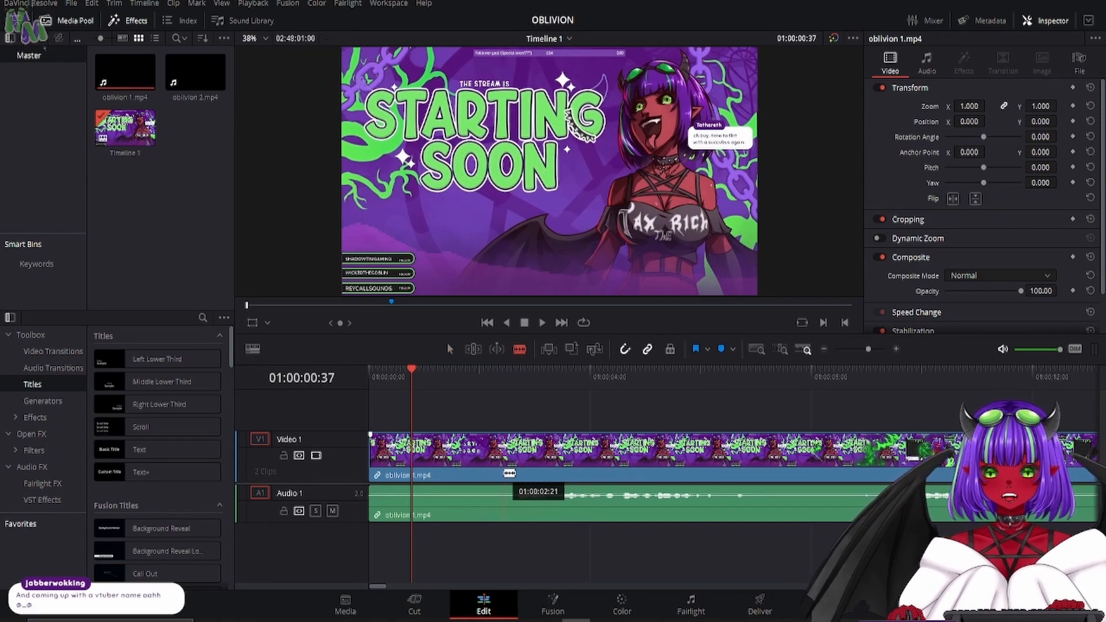
key(a)
- Shuttle forward through Timeline 1 from its beginning at increasing speed, and reverse back to the start
key(Home)
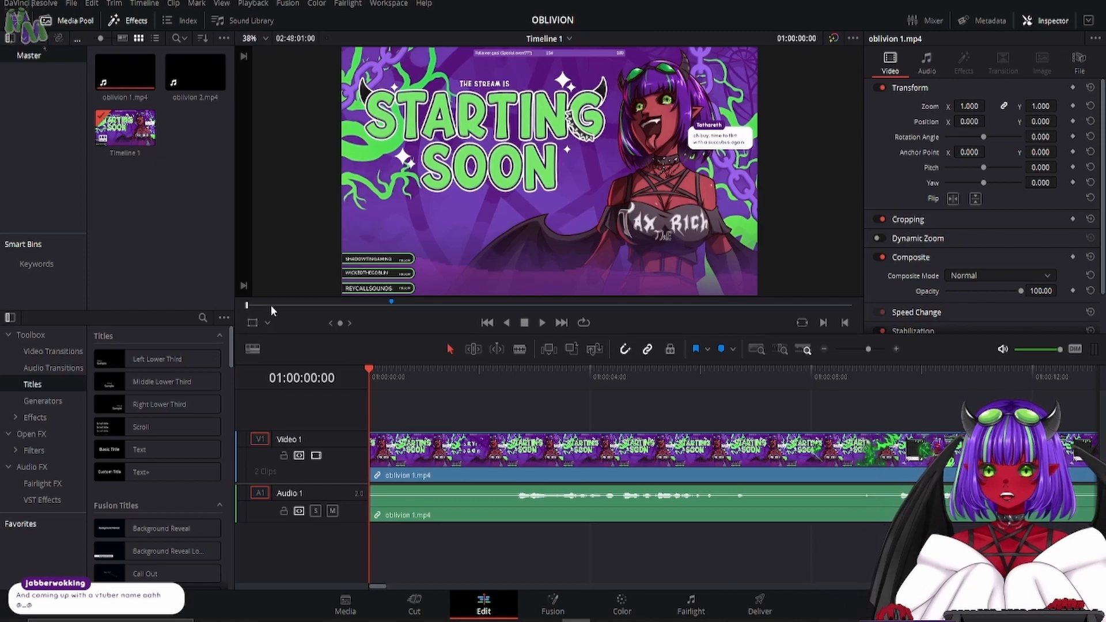
drag(271, 305, 171, 310)
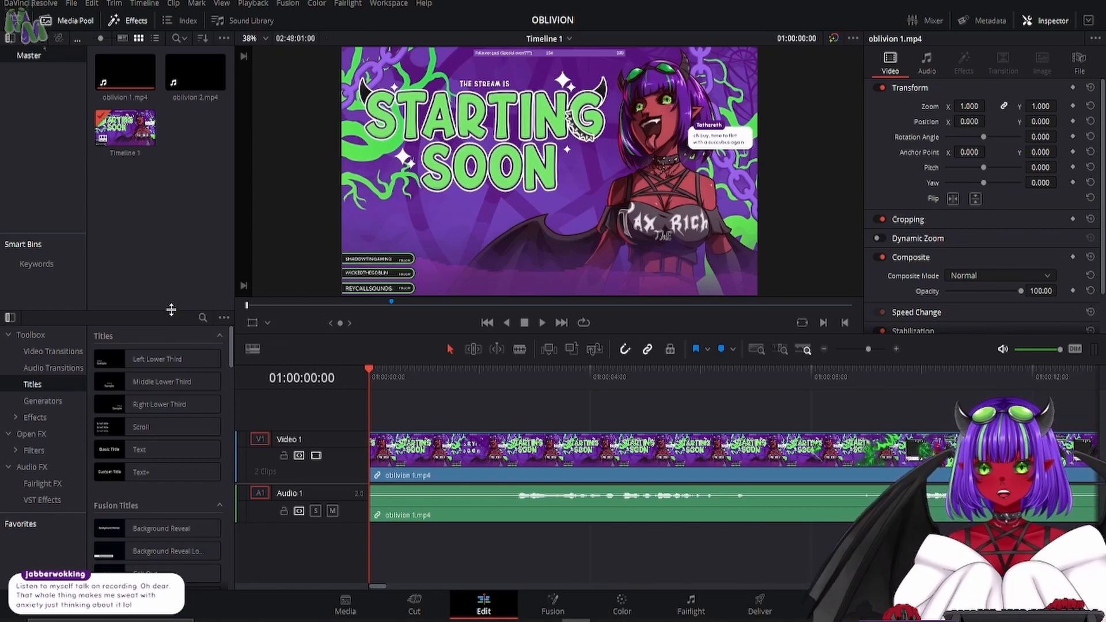
key(l)
key(l)
key(l)
key(l)
key(l)
key(l)
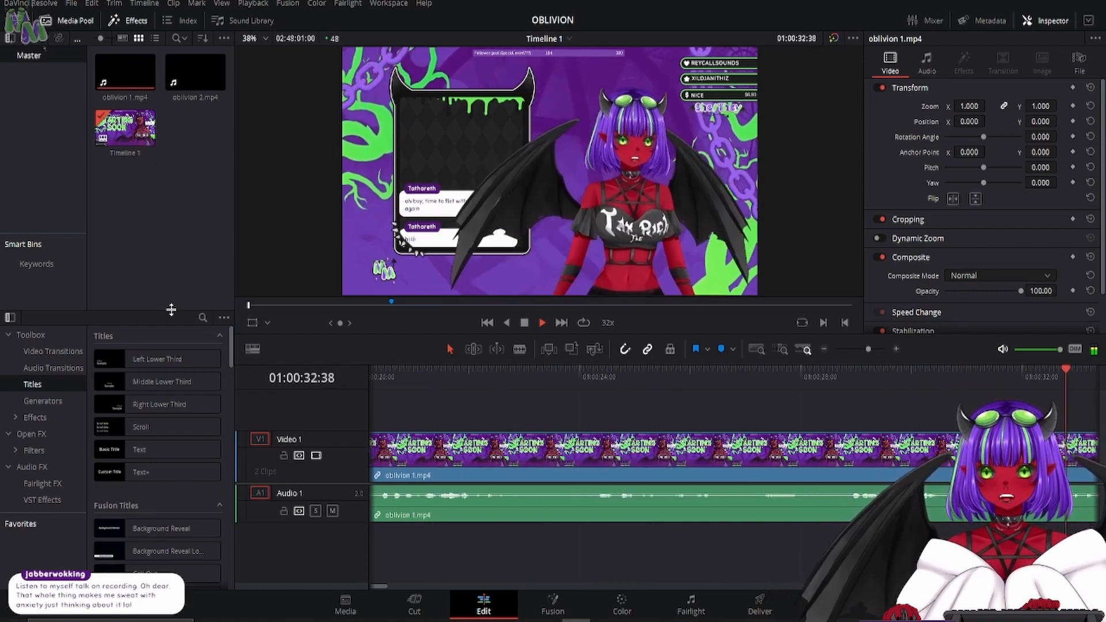
key(j)
key(j)
key(j)
key(j)
key(j)
key(j)
key(j)
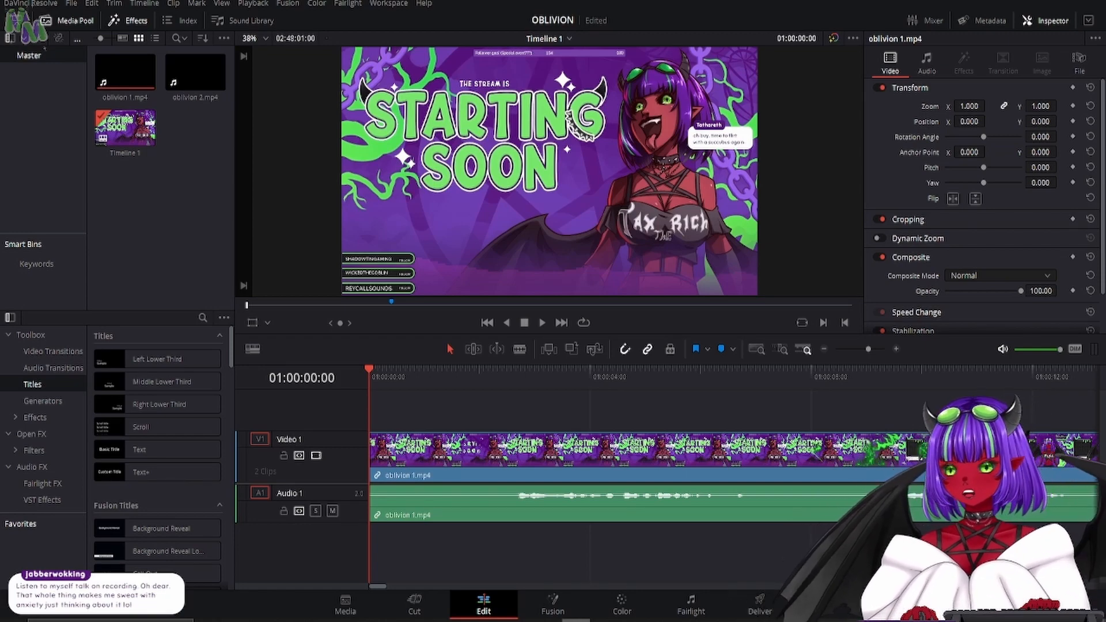
- Play the opening seconds of the timeline forward at normal speed, pause, and play them in reverse
key(space)
key(l)
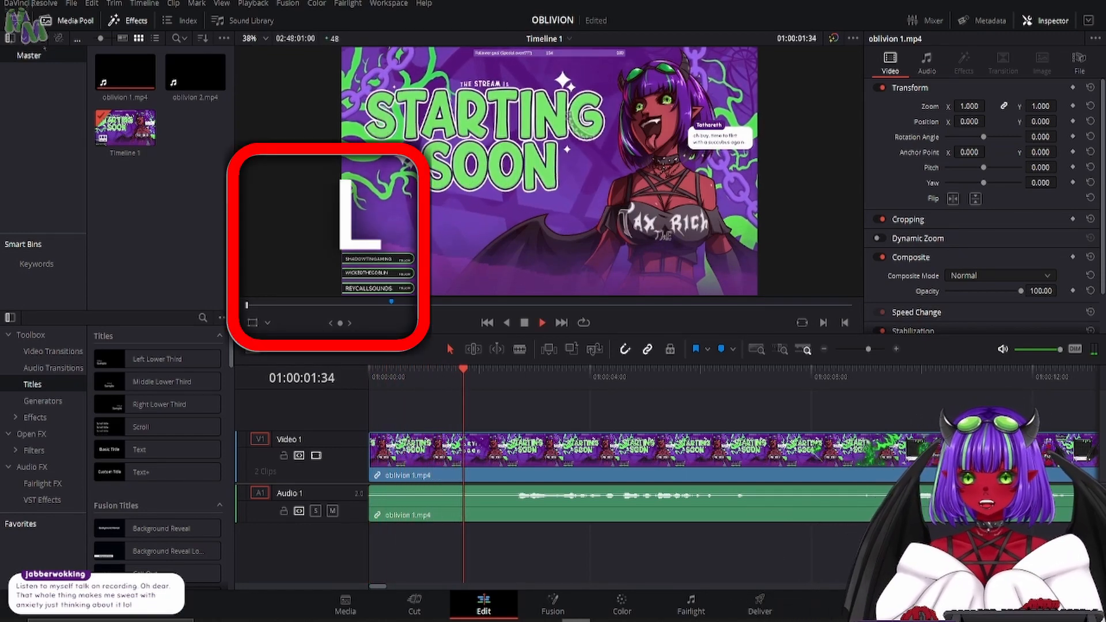
key(k)
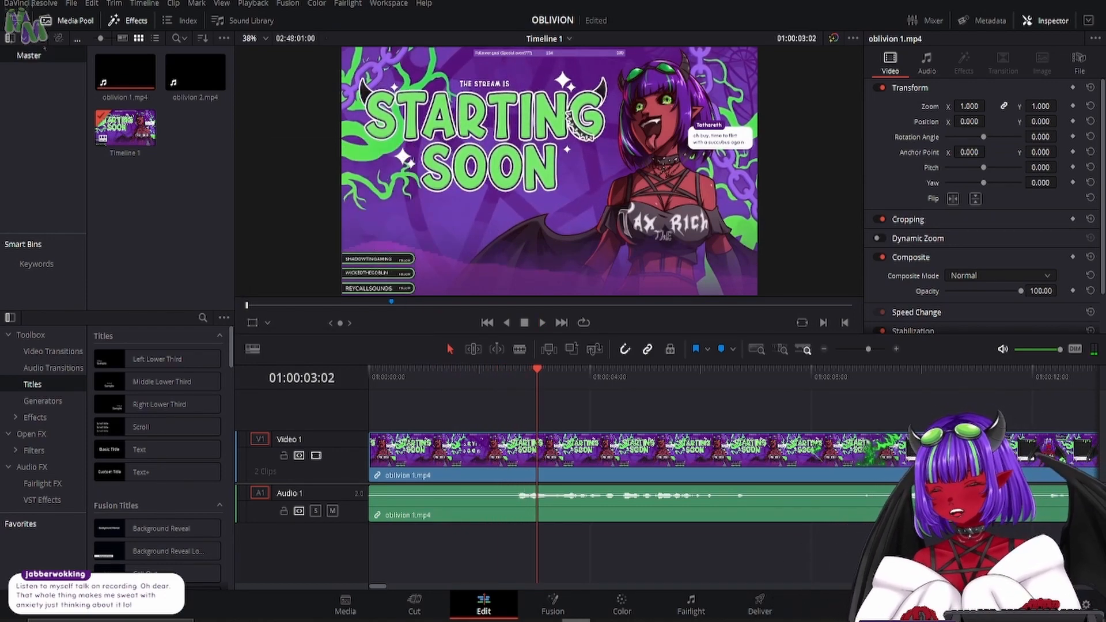
key(j)
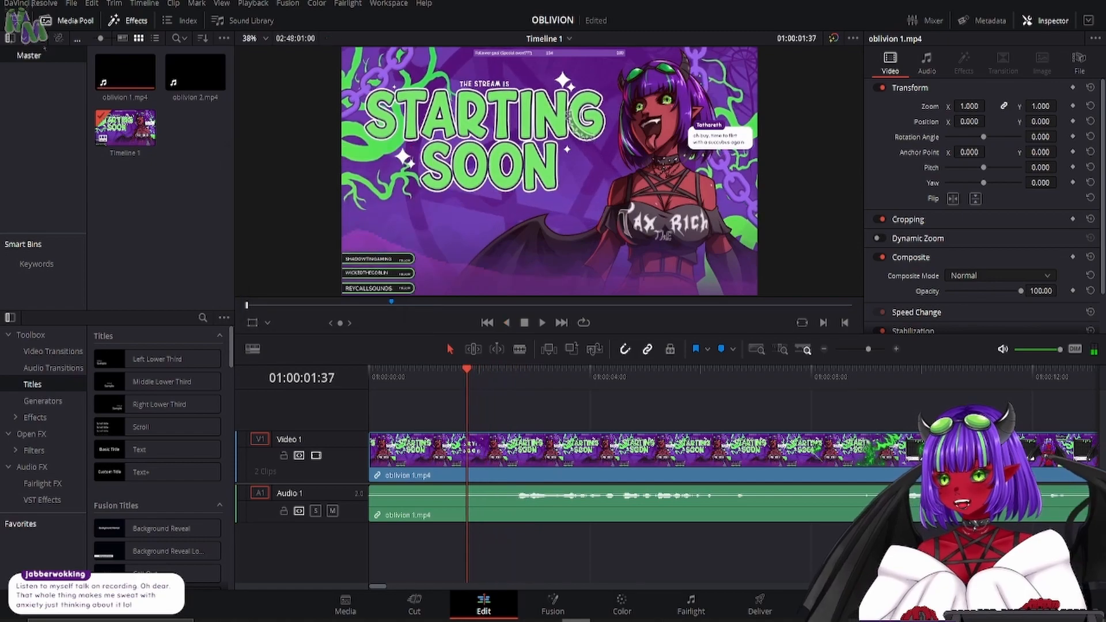
key(j)
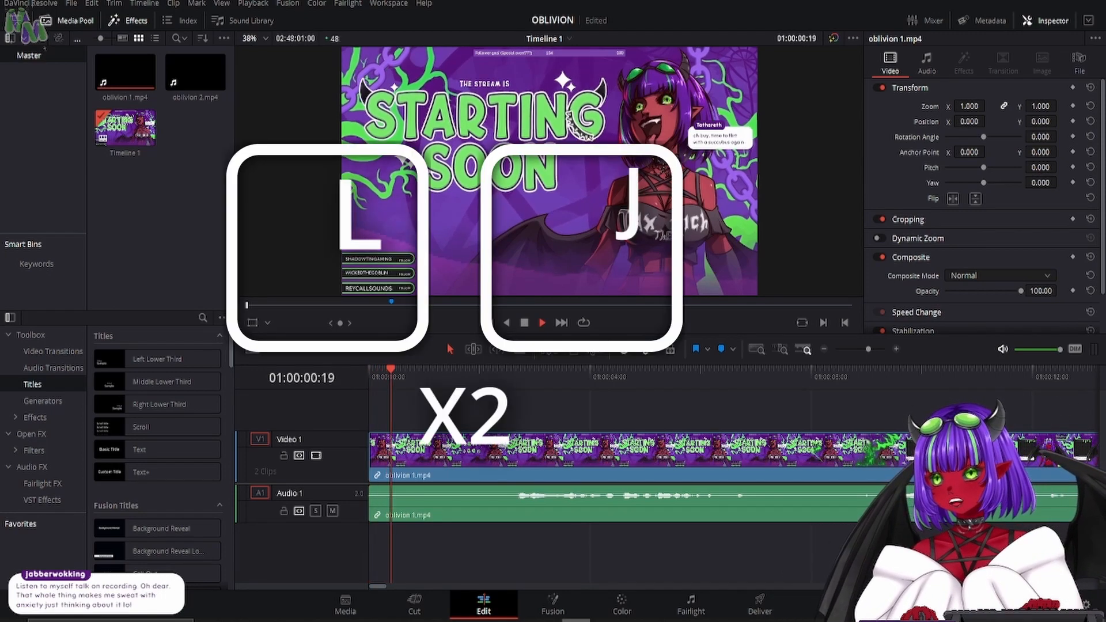
- Fast-forward through the opening of the timeline in faster and faster steps, stop, and return to the beginning
key(l)
key(l)
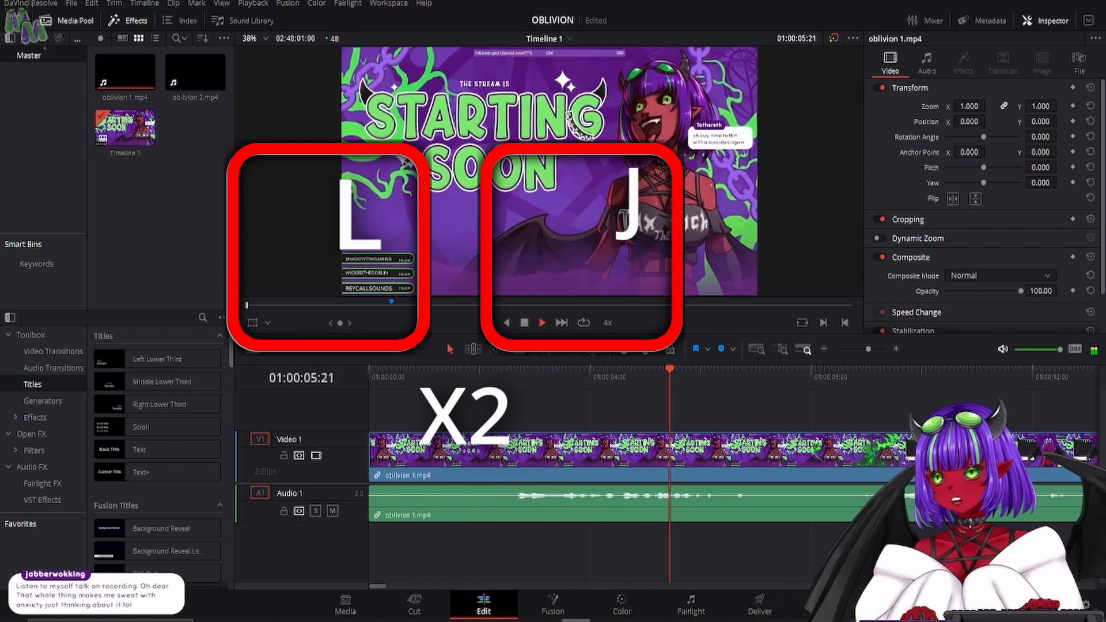
key(l)
key(l)
key(space)
key(Home)
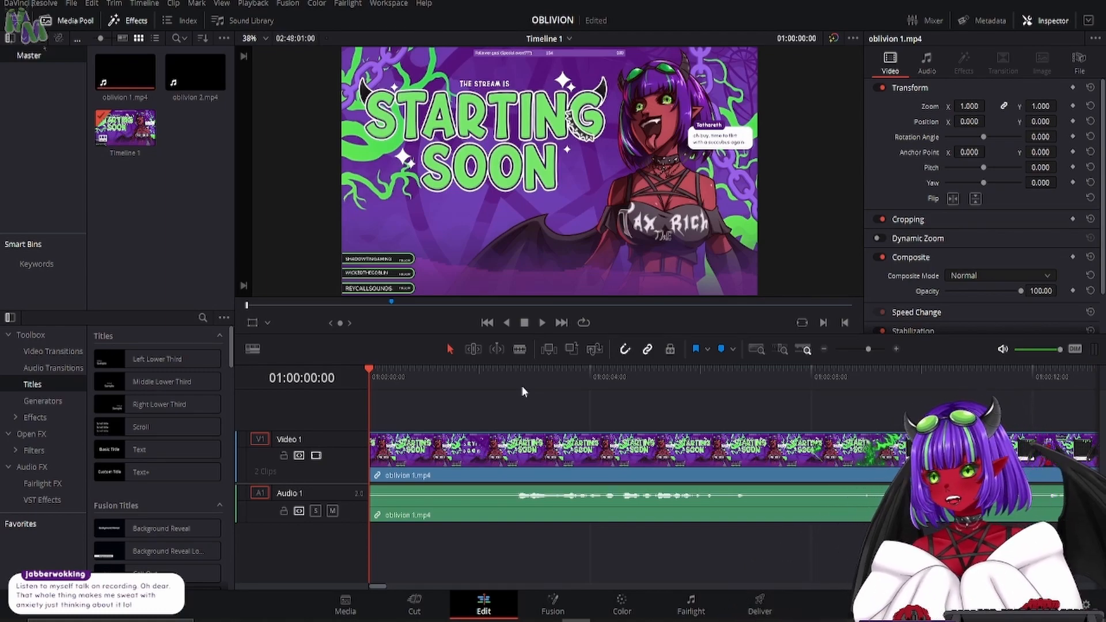
- Fast-forward through the timeline and stop just past the blue marker and its cut, at 01:40:18:16
key(l)
key(l)
key(l)
key(l)
key(l)
key(l)
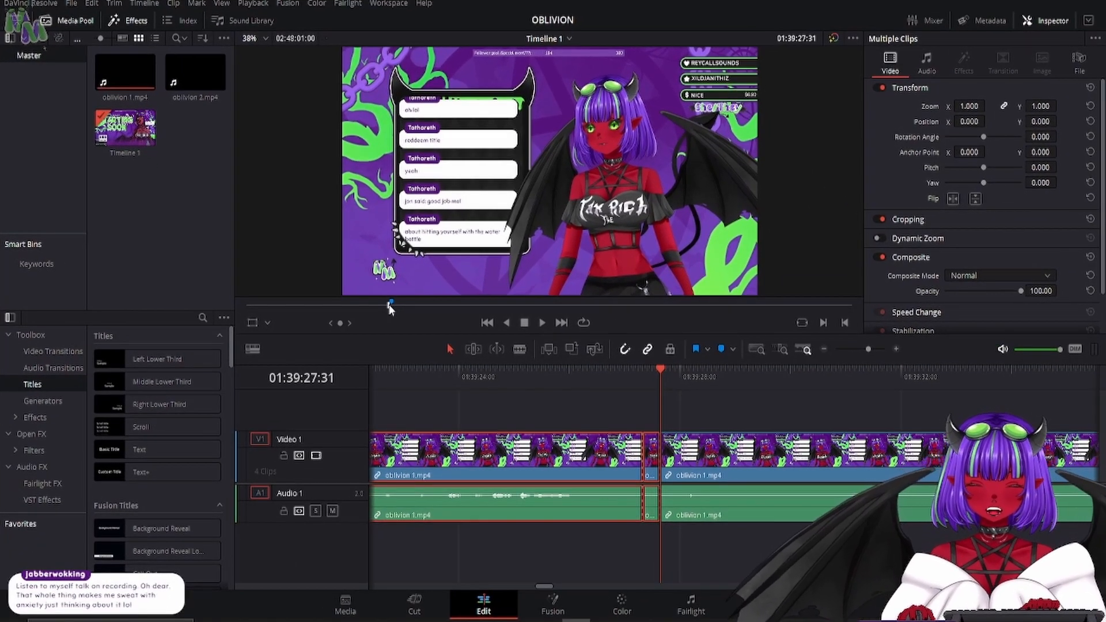
key(l)
key(l)
key(l)
key(l)
key(l)
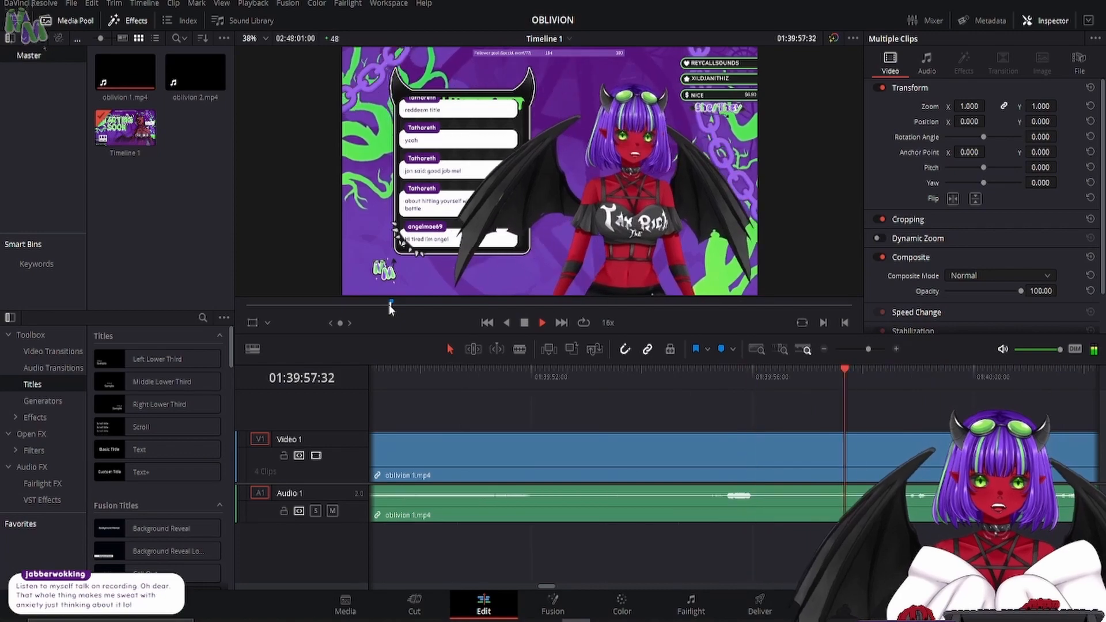
key(k)
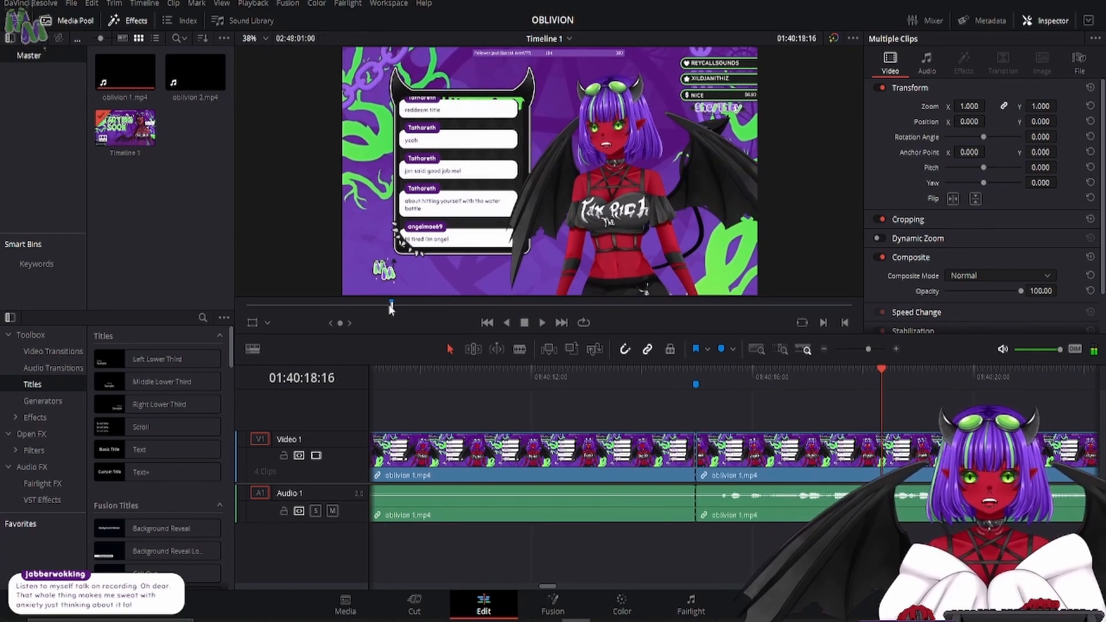
- Ripple delete all the oblivion 1.mp4 clips before the blue marker and return to the timeline's beginning
mouse_move(683, 378)
mouse_down()
mouse_move(764, 384)
mouse_move(738, 426)
mouse_move(792, 446)
mouse_move(719, 453)
mouse_move(672, 432)
mouse_move(697, 397)
mouse_up()
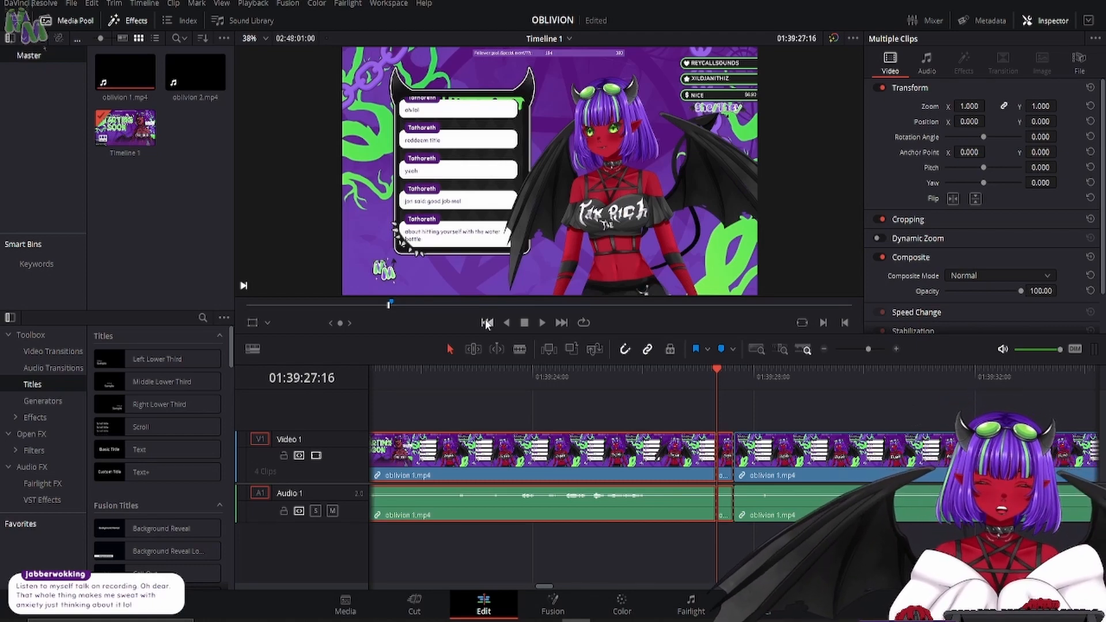
key(Delete)
click(487, 322)
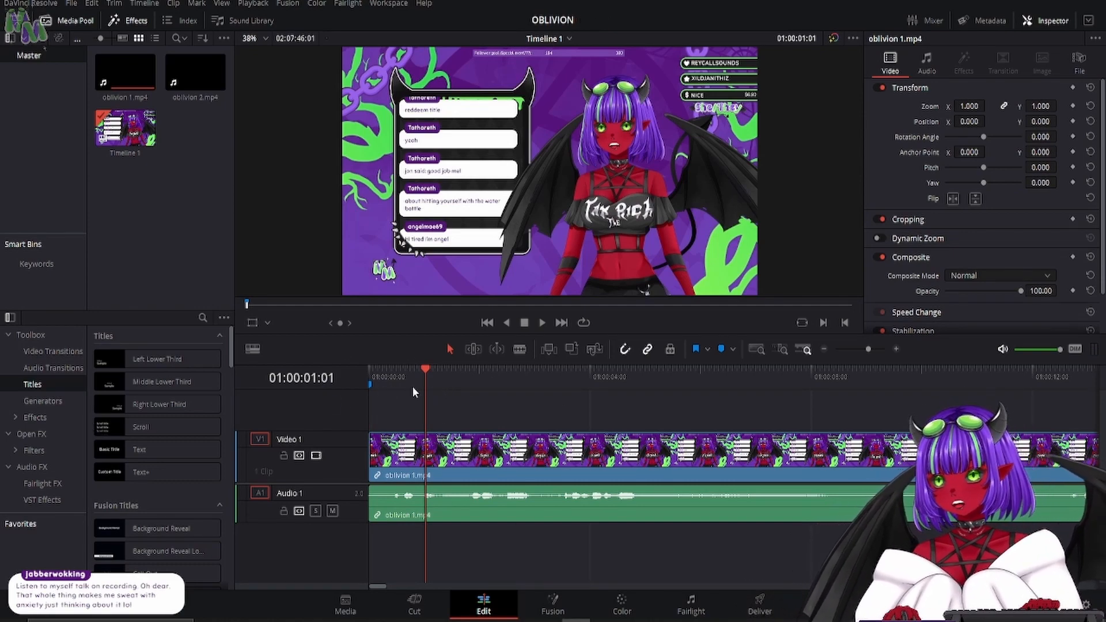
- Turn on stacked timelines in the timeline view options
click(253, 350)
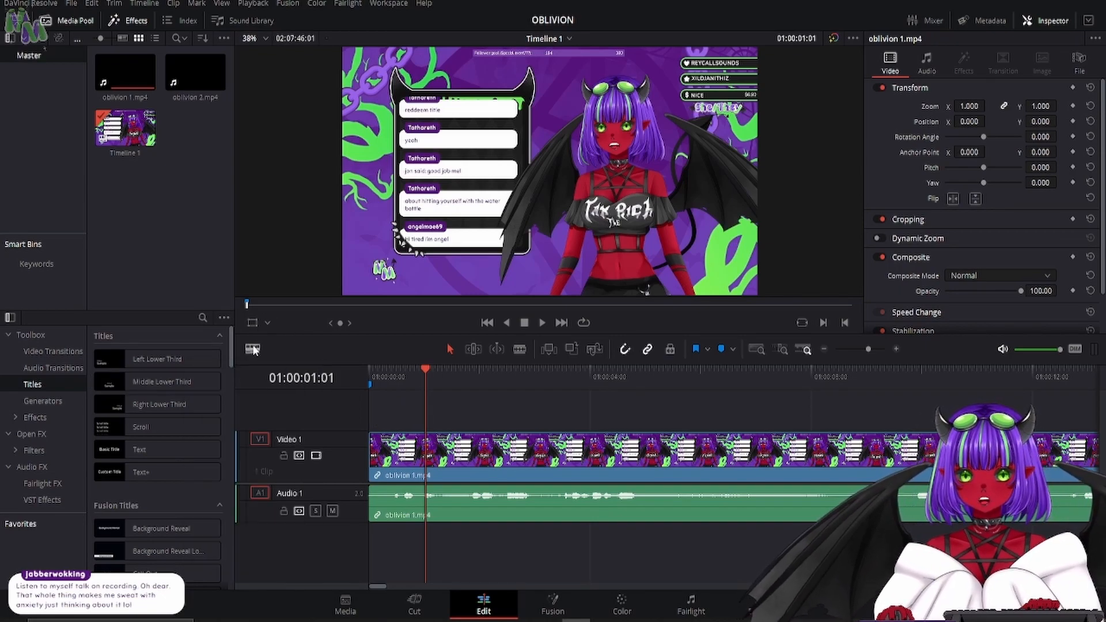
click(253, 350)
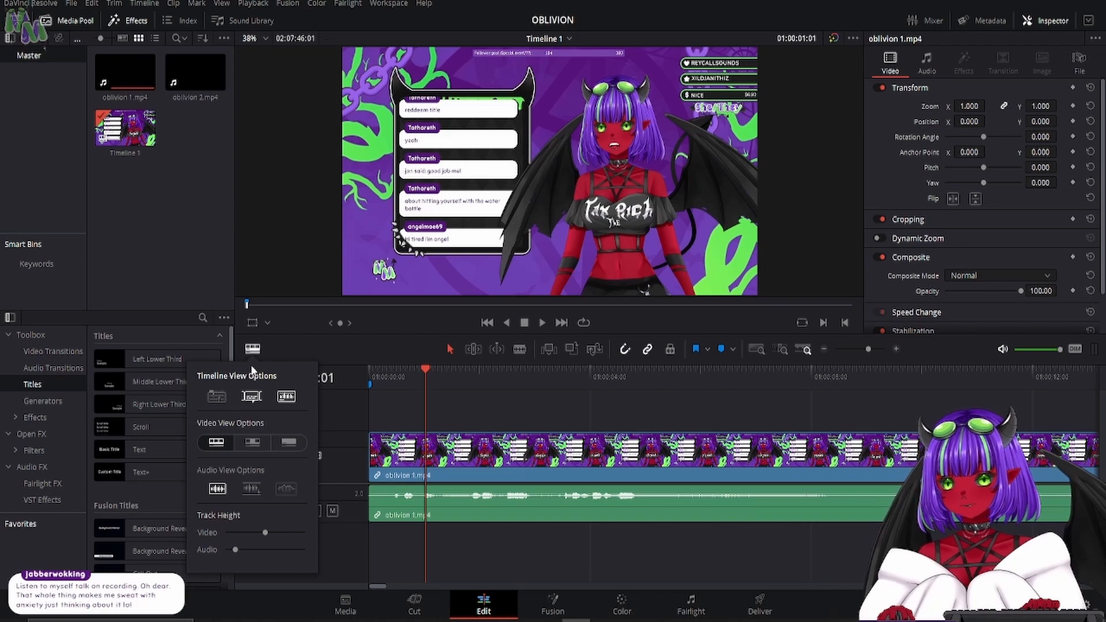
click(213, 398)
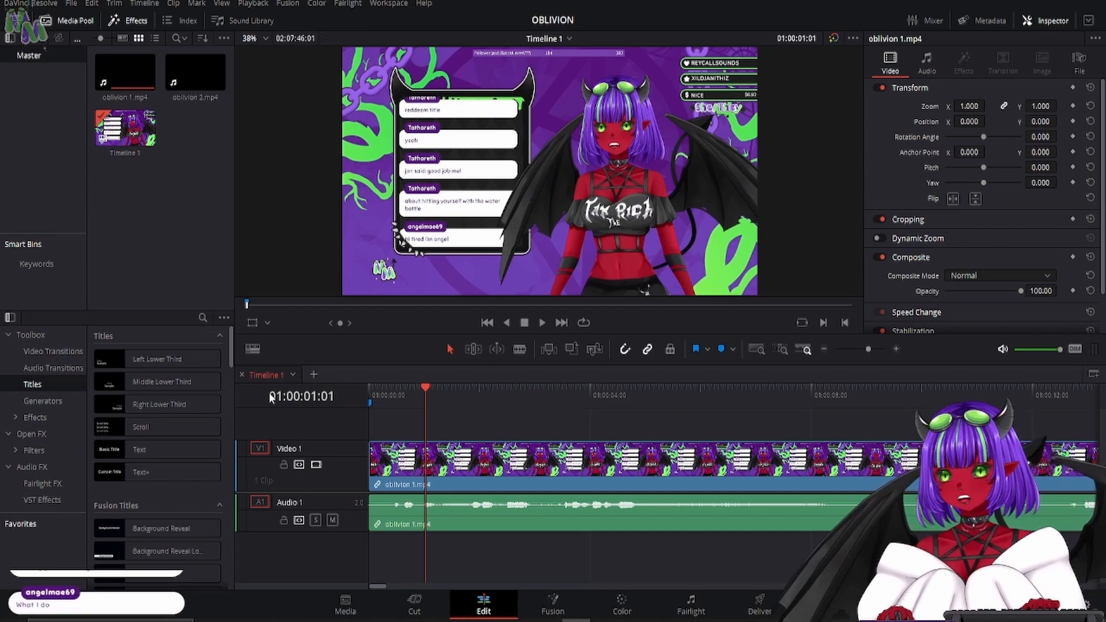
- Rename Timeline 1 as "oblivion splits"
right_click(271, 374)
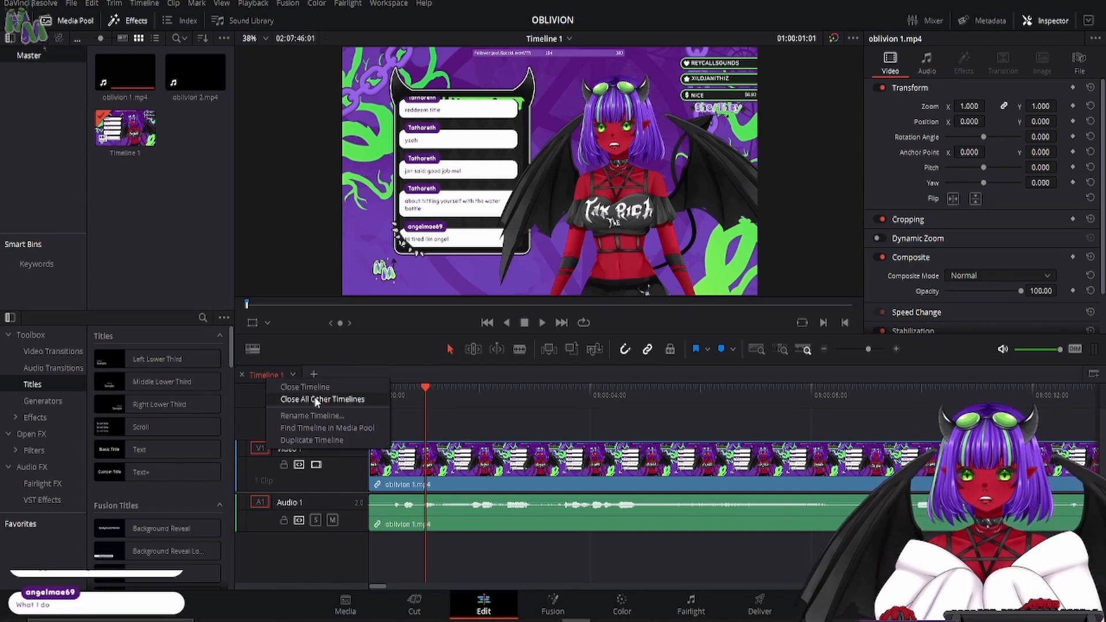
click(306, 419)
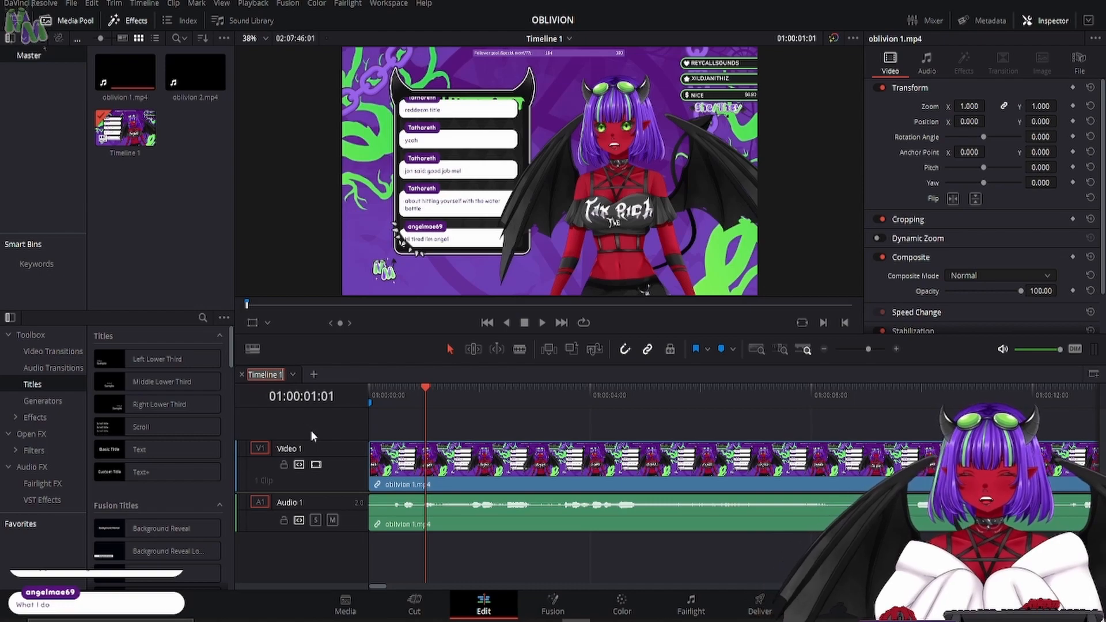
text(oblivion splits)
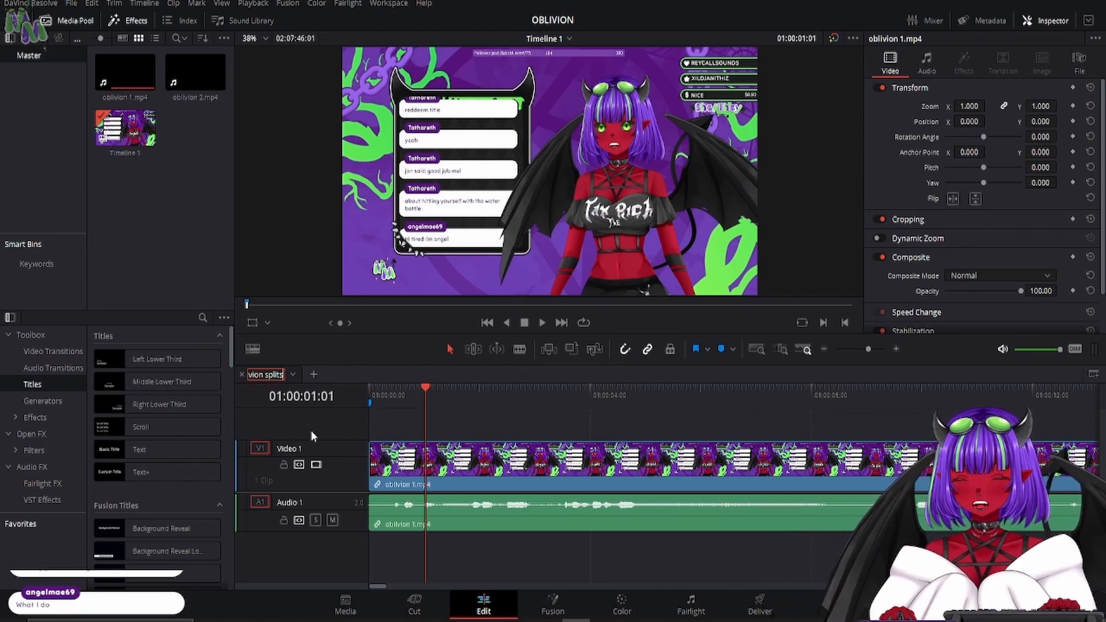
key(Return)
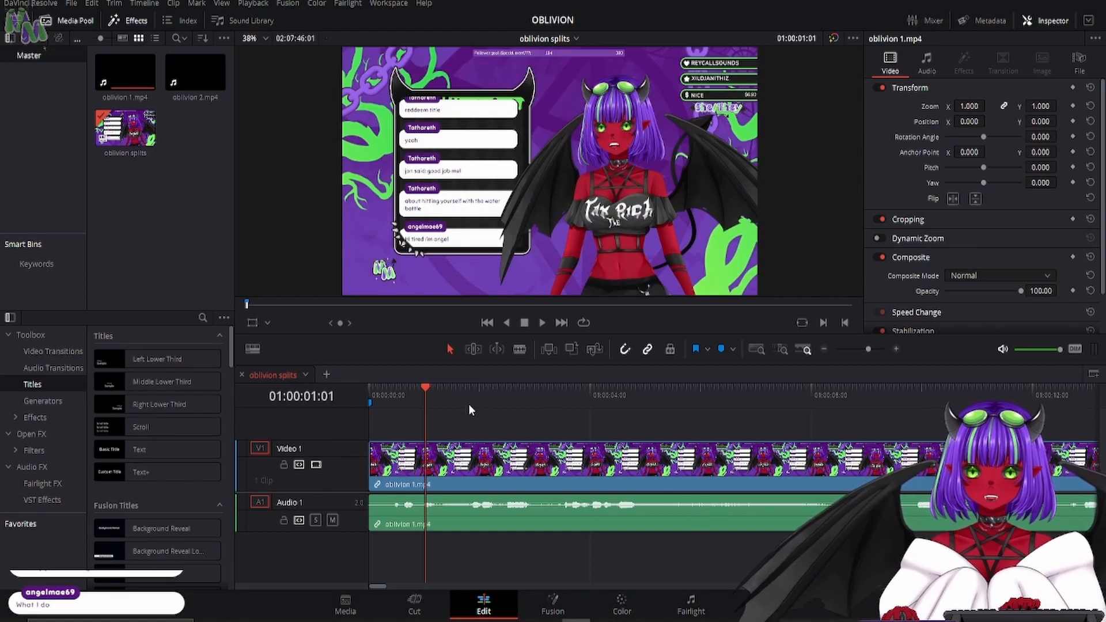
- Add a second timeline tab beside oblivion splits and try to rename it
click(326, 375)
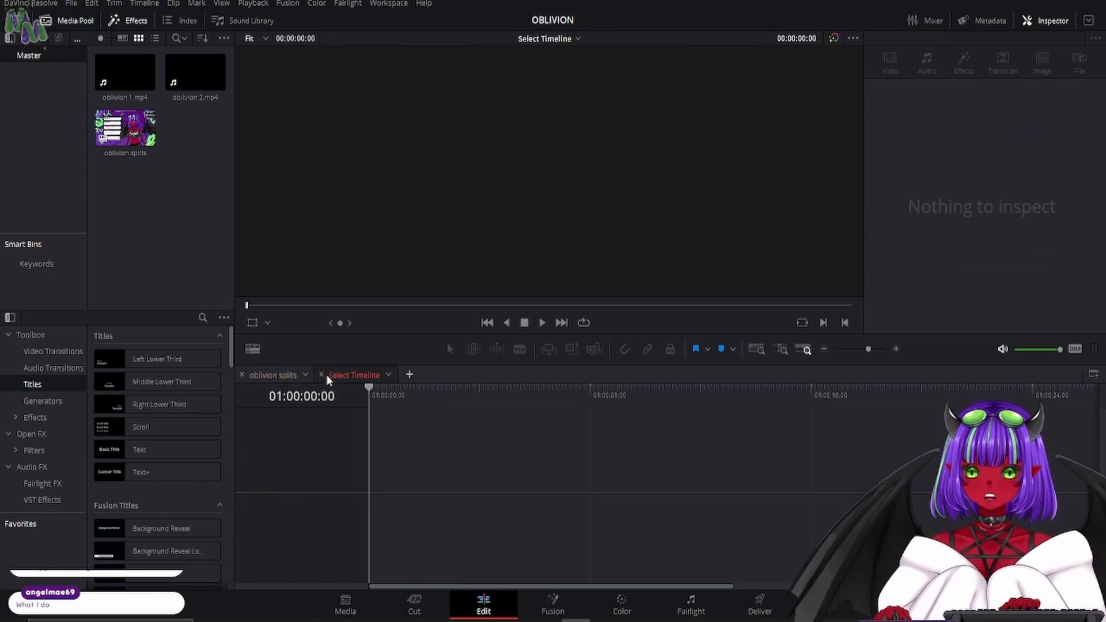
right_click(356, 374)
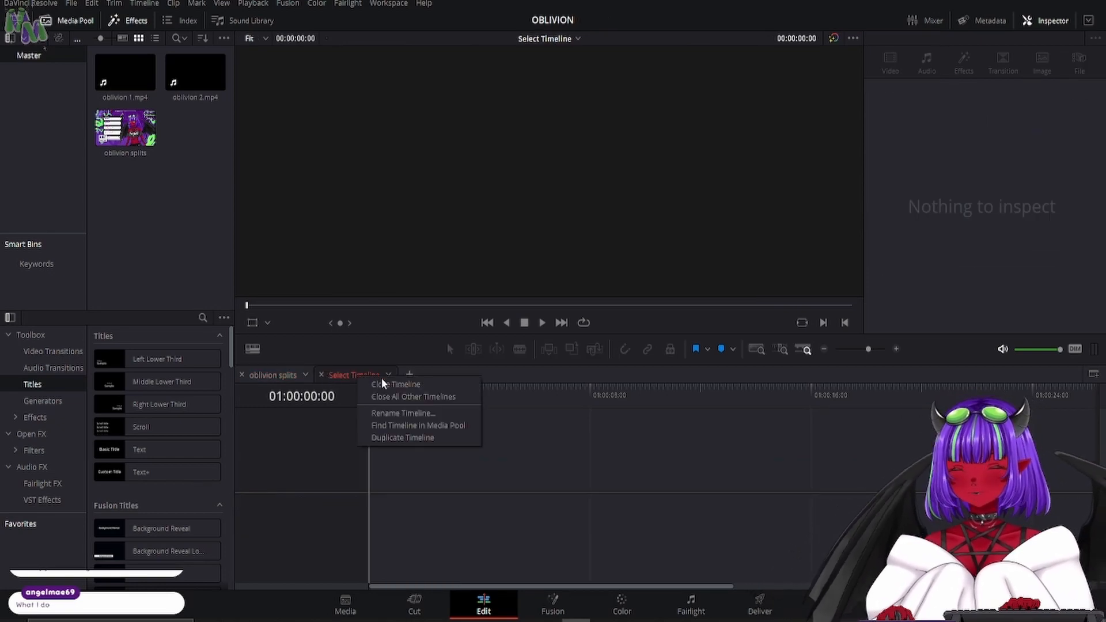
click(407, 419)
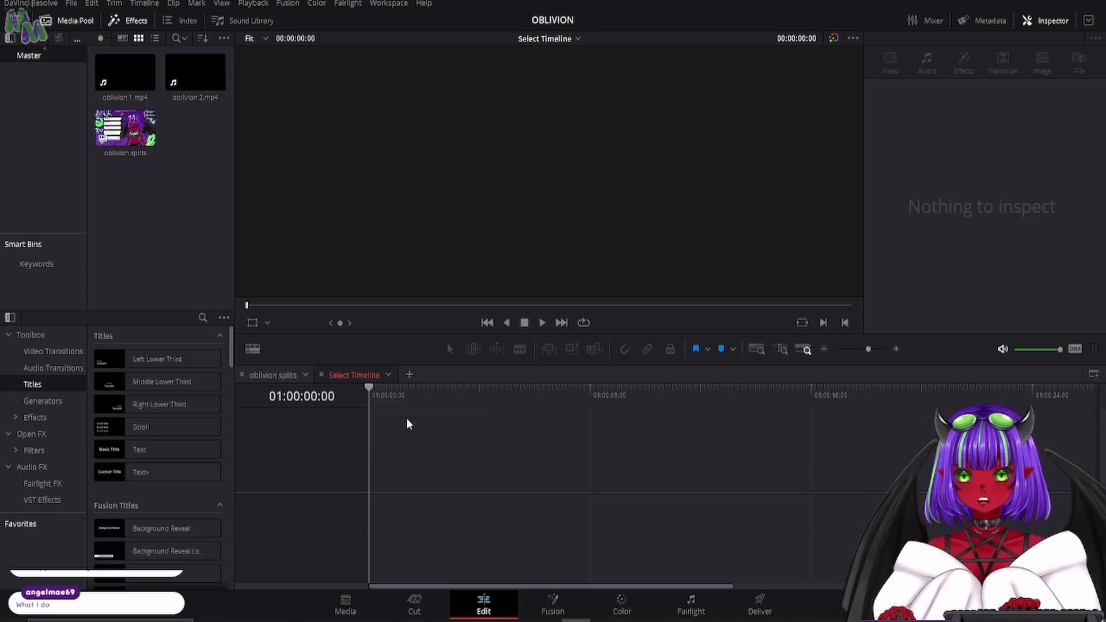
click(389, 375)
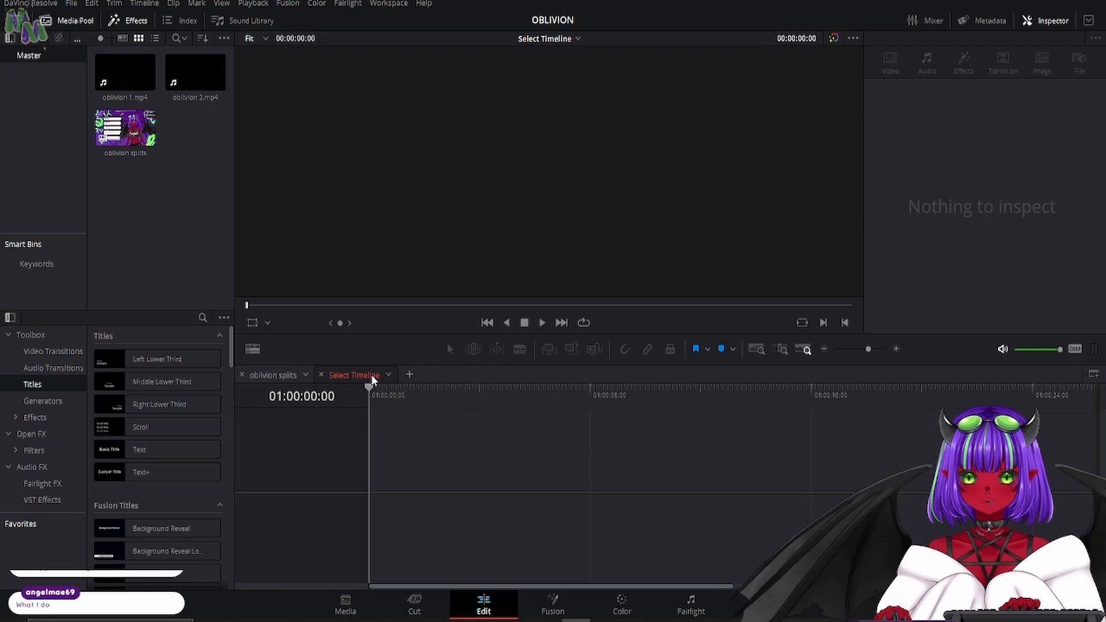
right_click(388, 375)
click(413, 413)
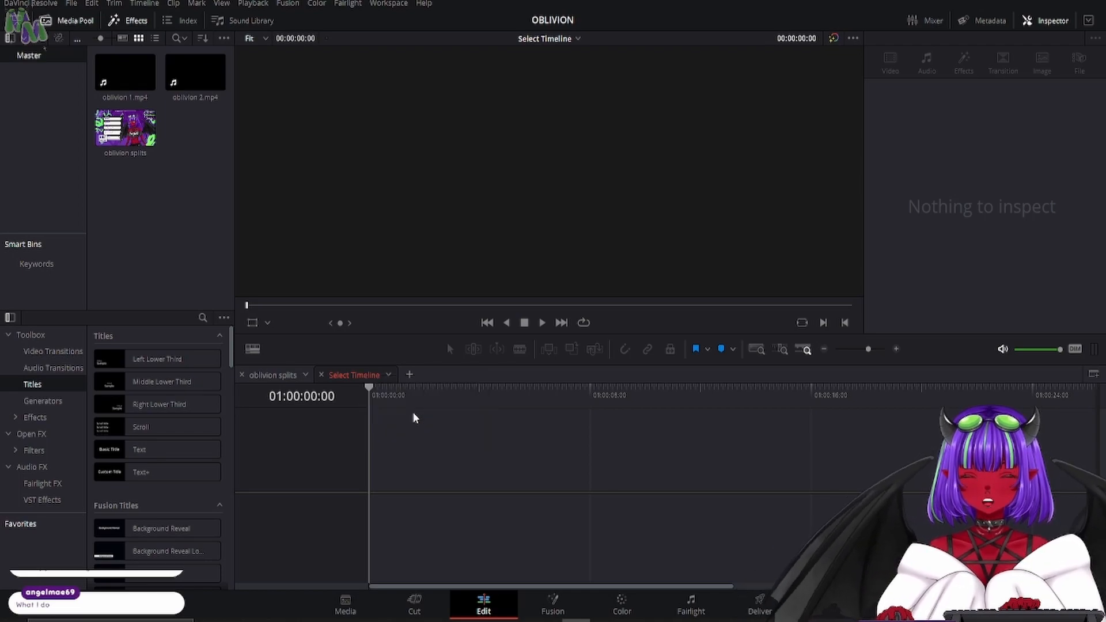
- Return to the oblivion splits timeline, fast-forward from its beginning and stop playback at about 01:00:25
click(277, 375)
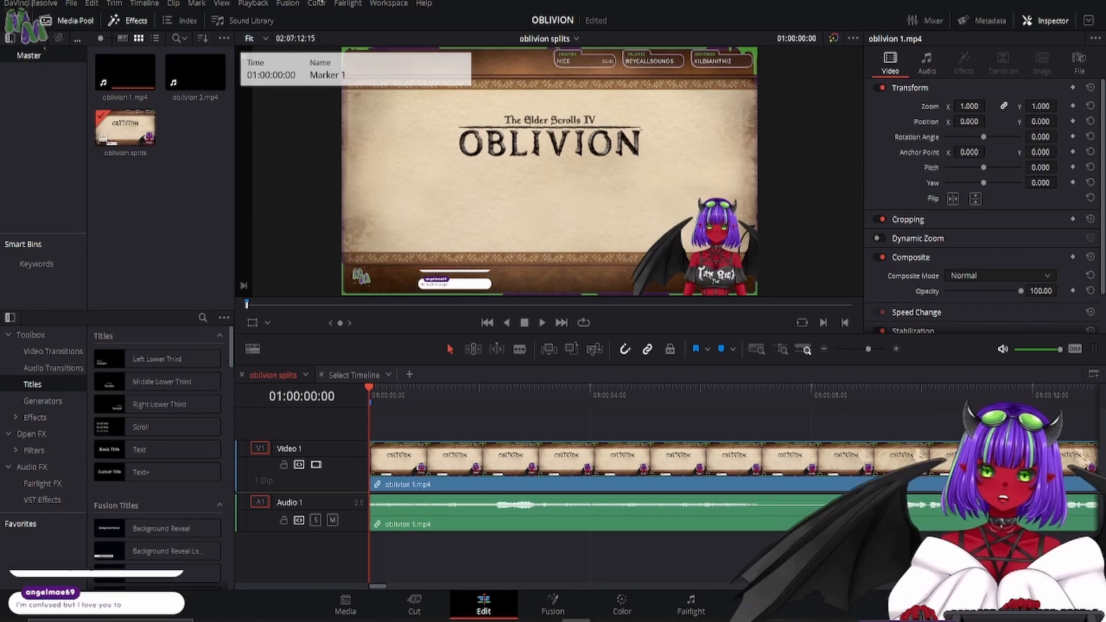
key(l)
key(l)
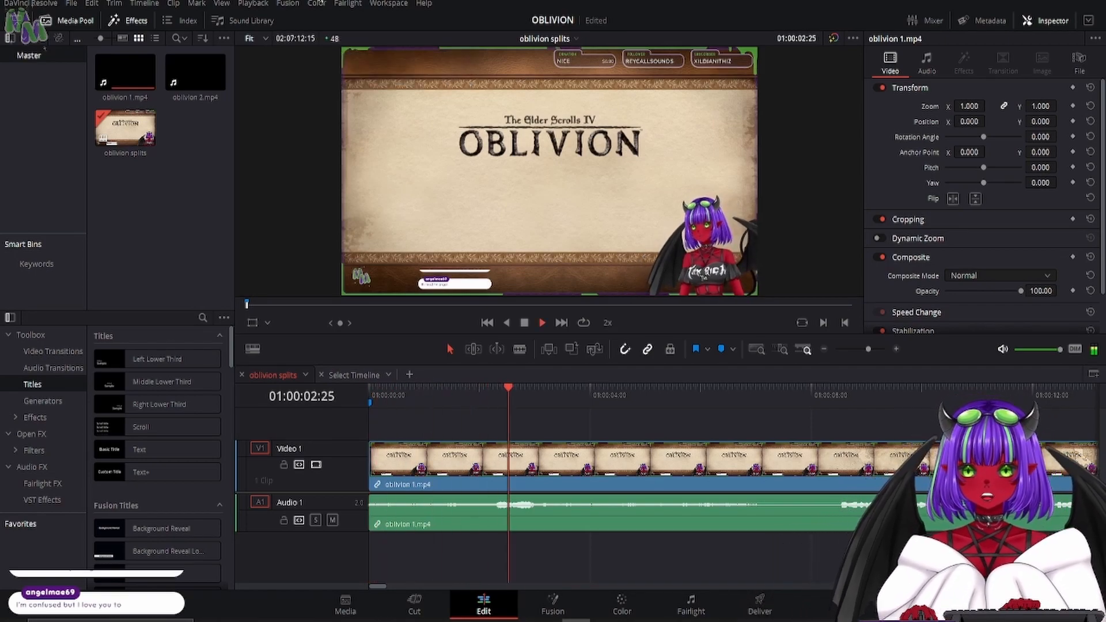
key(l)
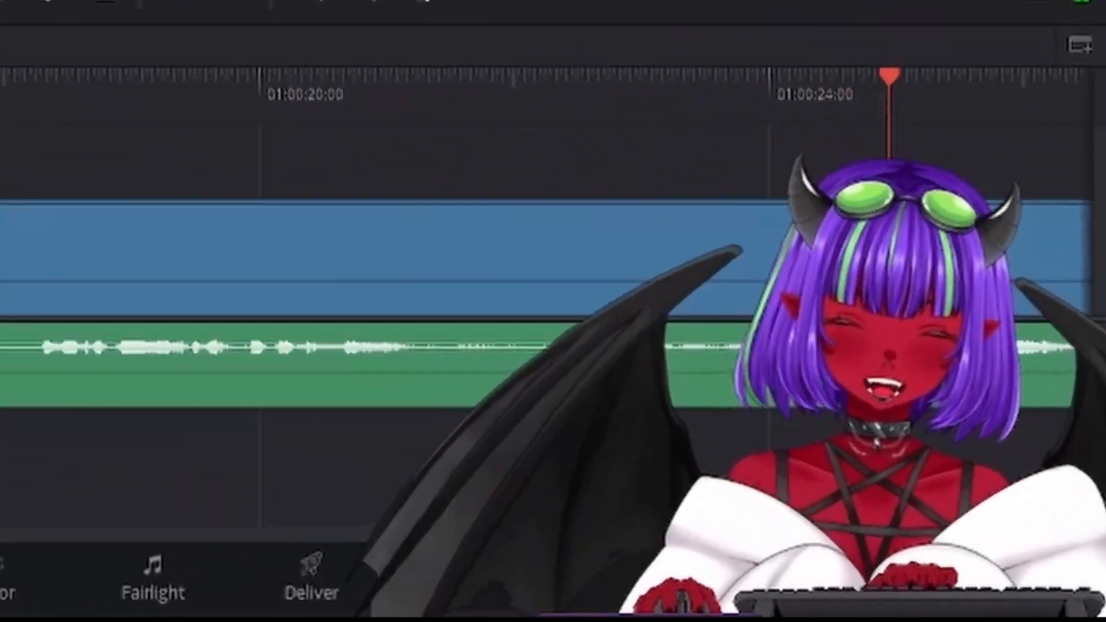
key(k)
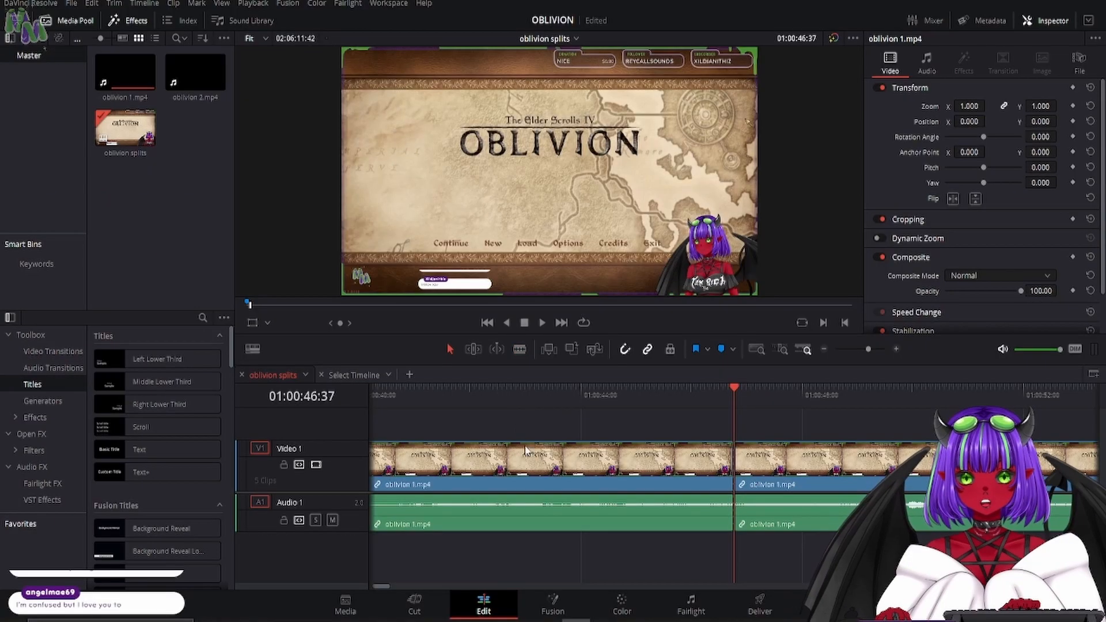
- Blade the oblivion 1.mp4 title-screen footage around 01:00:39:40 and ripple delete the unwanted sections
click(528, 455)
key(Delete)
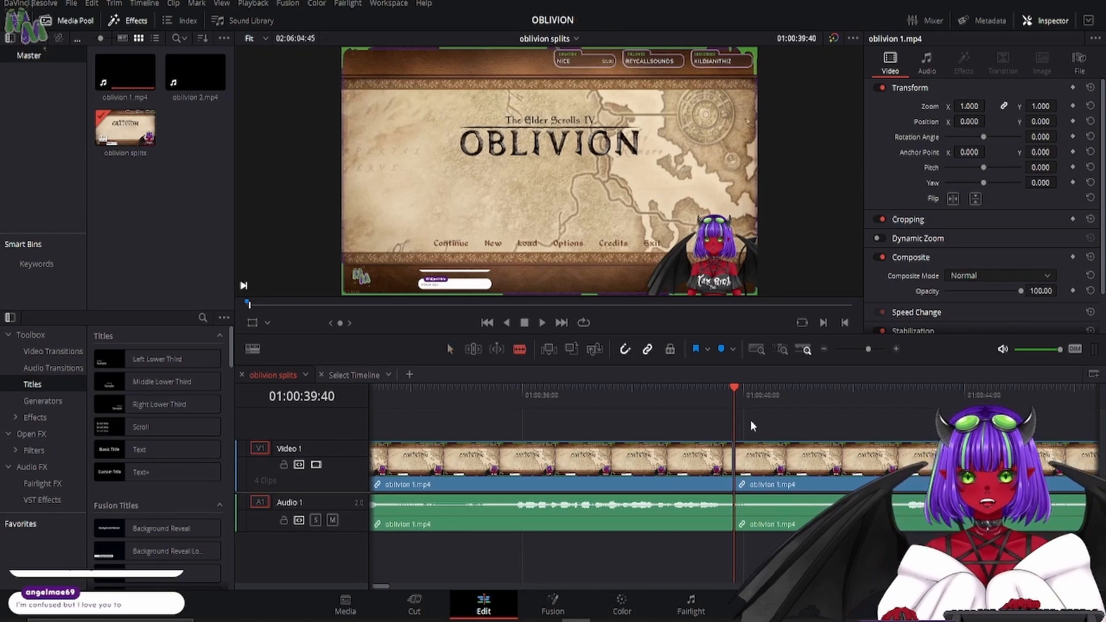
click(874, 503)
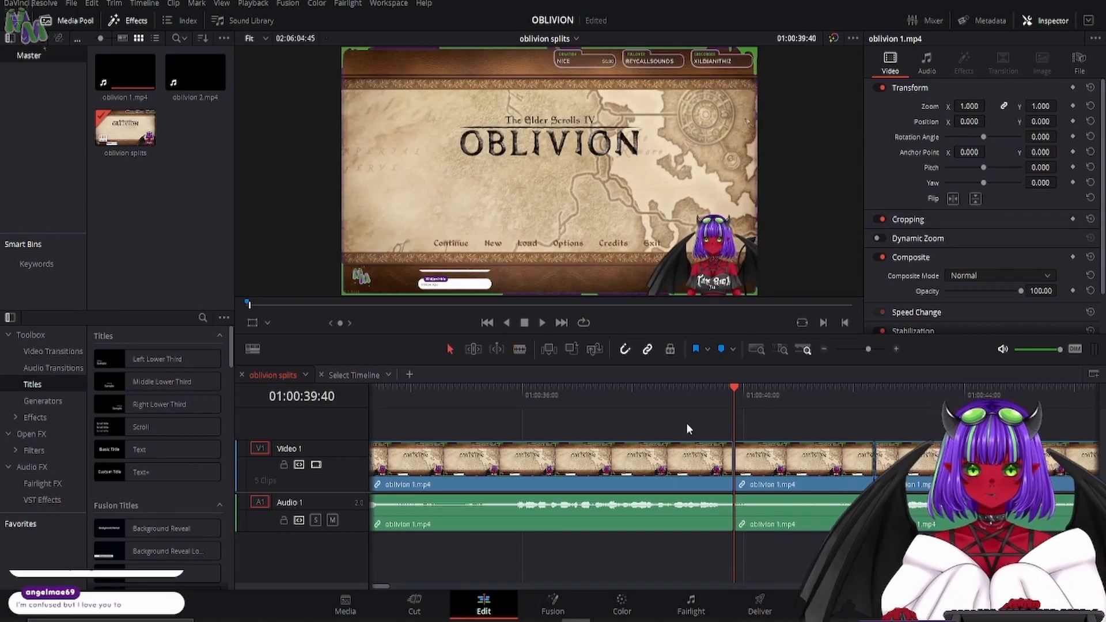
key(Delete)
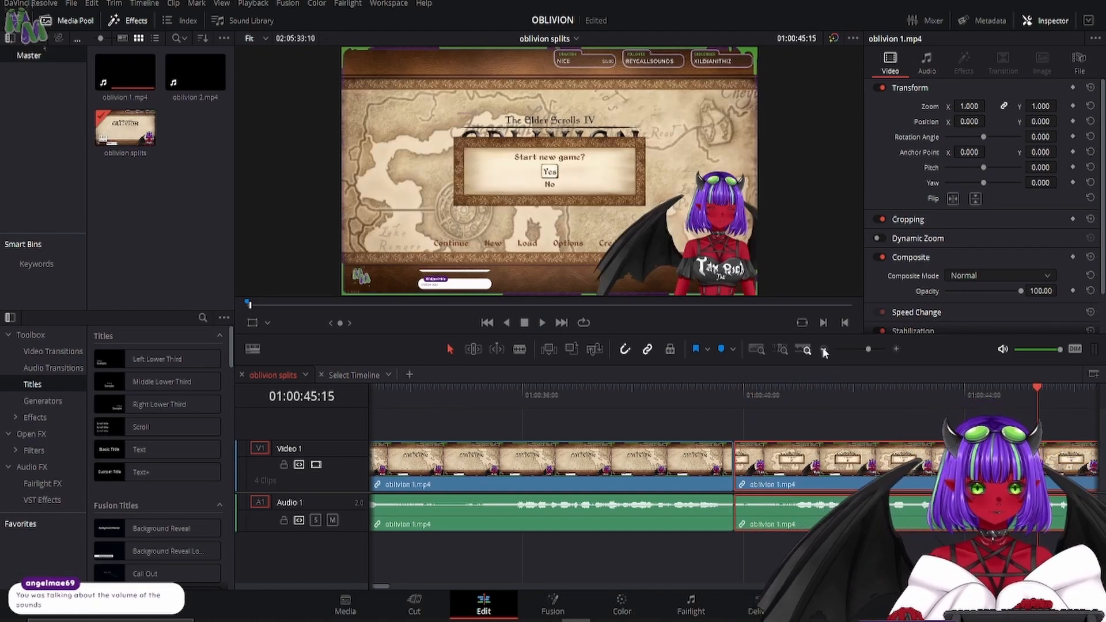
- Shift the long last oblivion 1.mp4 clip forward by about 06:13, leaving a gap after the short title-screen clips
click(824, 349)
click(823, 349)
click(824, 349)
click(824, 349)
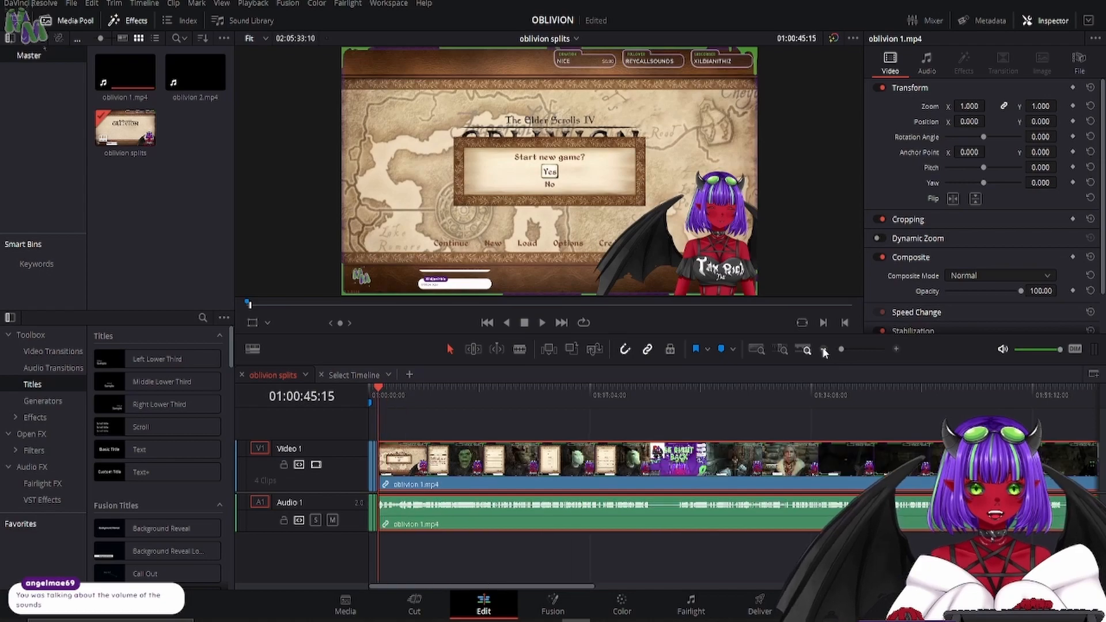
click(824, 349)
drag(532, 461, 552, 462)
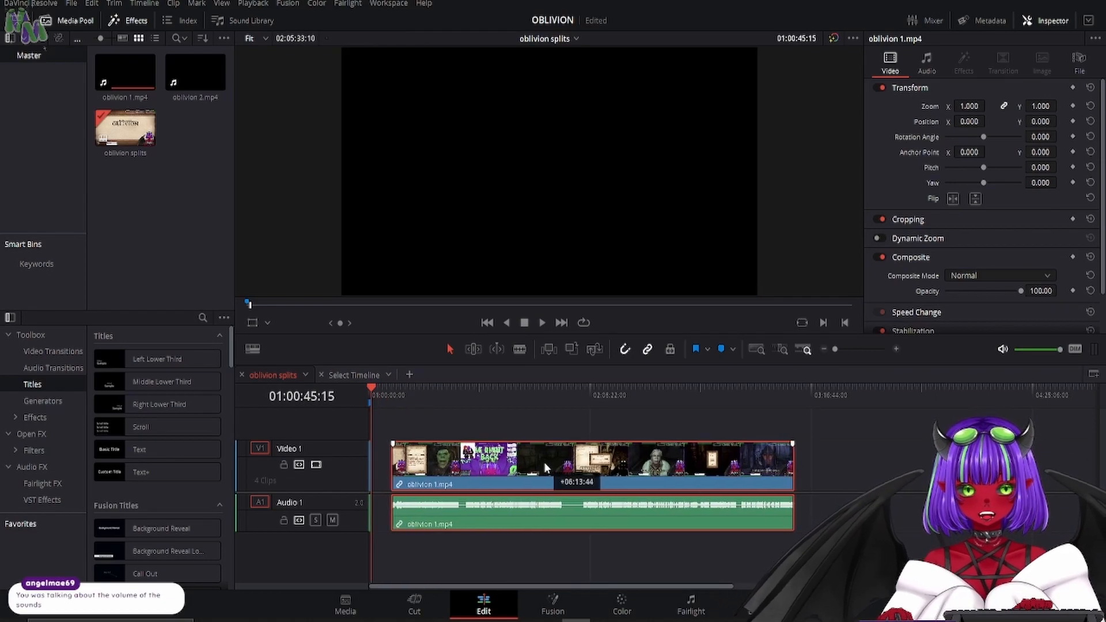
- Extend the start of the shifted oblivion 1.mp4 clip back to 01:05:33:20 to recover the trimmed footage
click(897, 349)
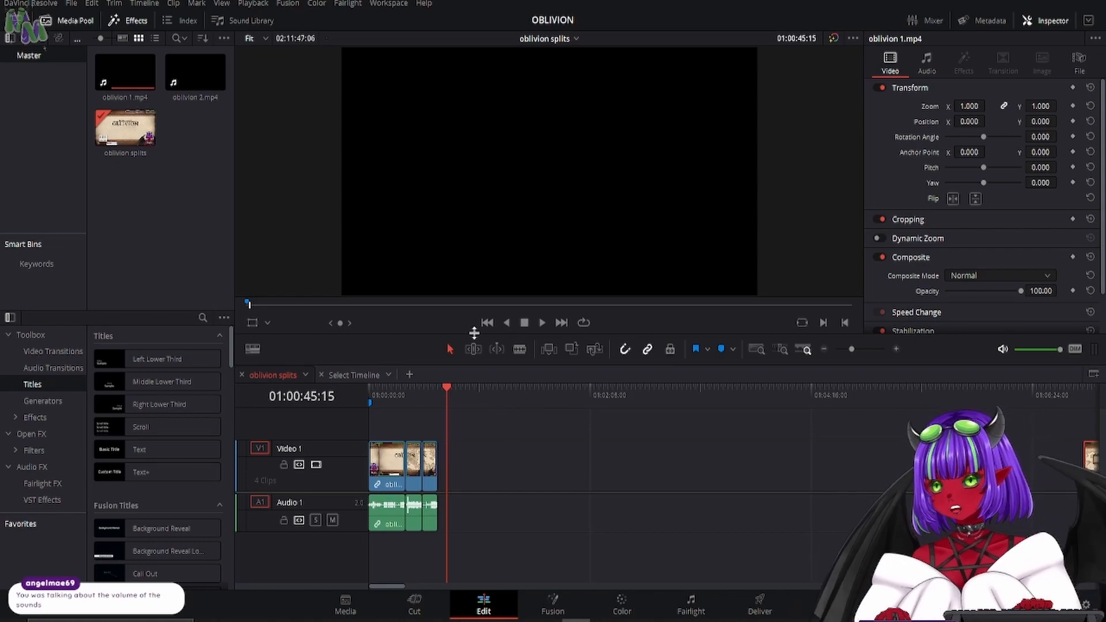
click(1092, 468)
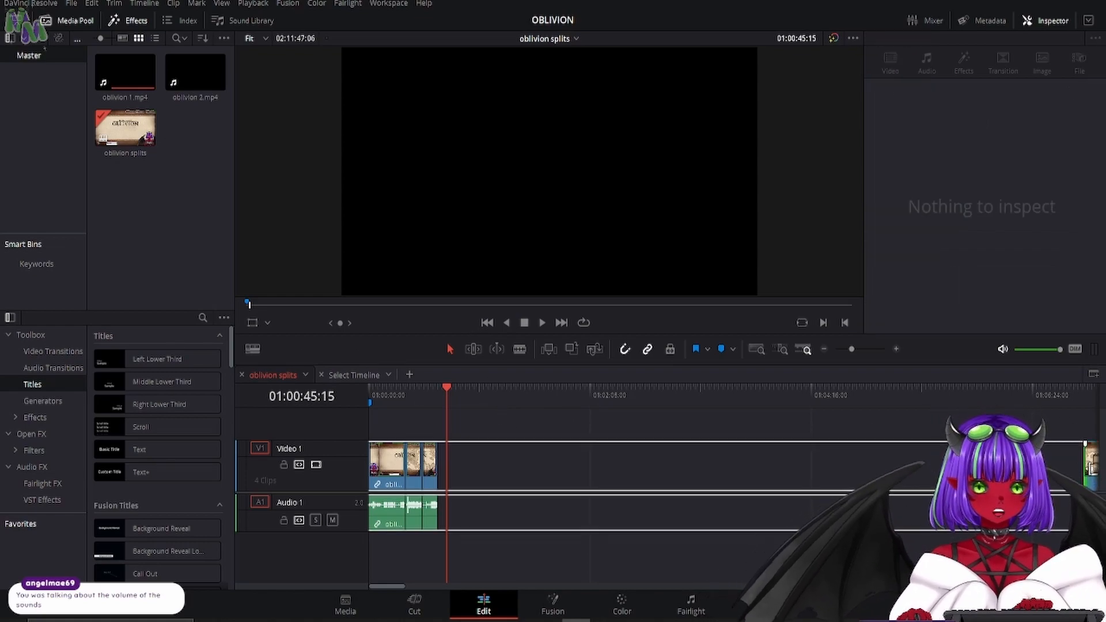
drag(1085, 465, 1040, 461)
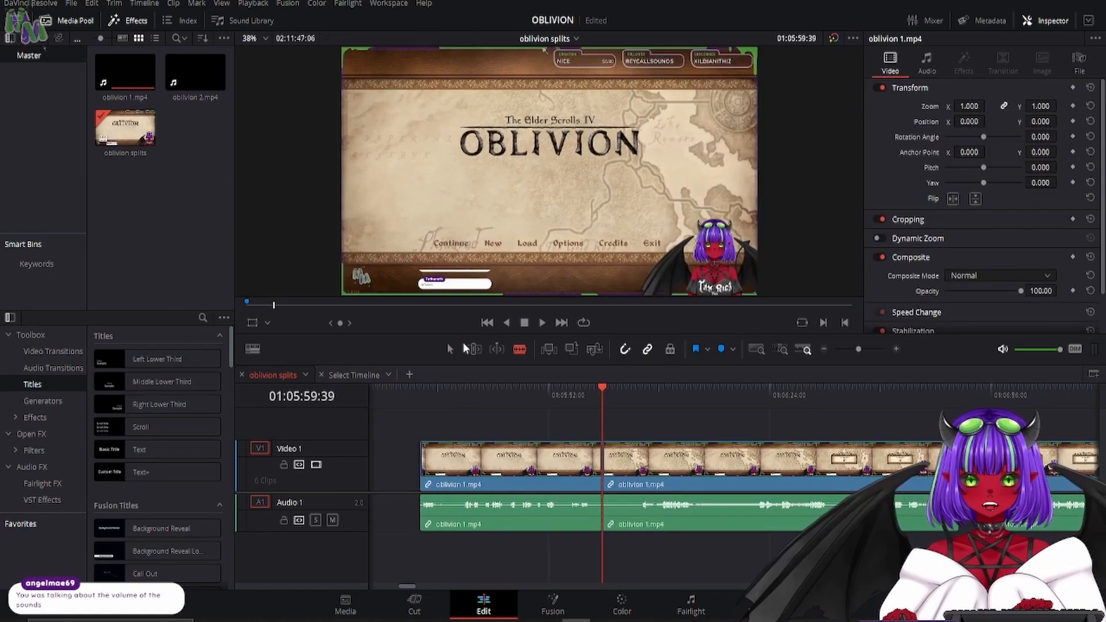
- Delete the section following the cut at 01:05:59:39, close the remaining gap and save the project
key(BackSpace)
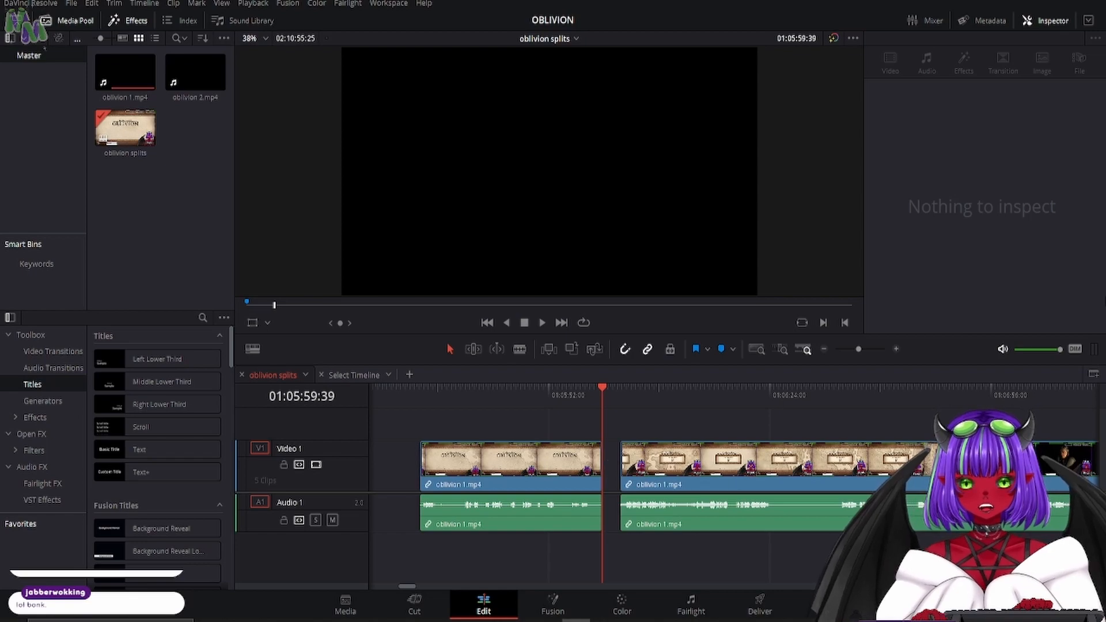
click(898, 348)
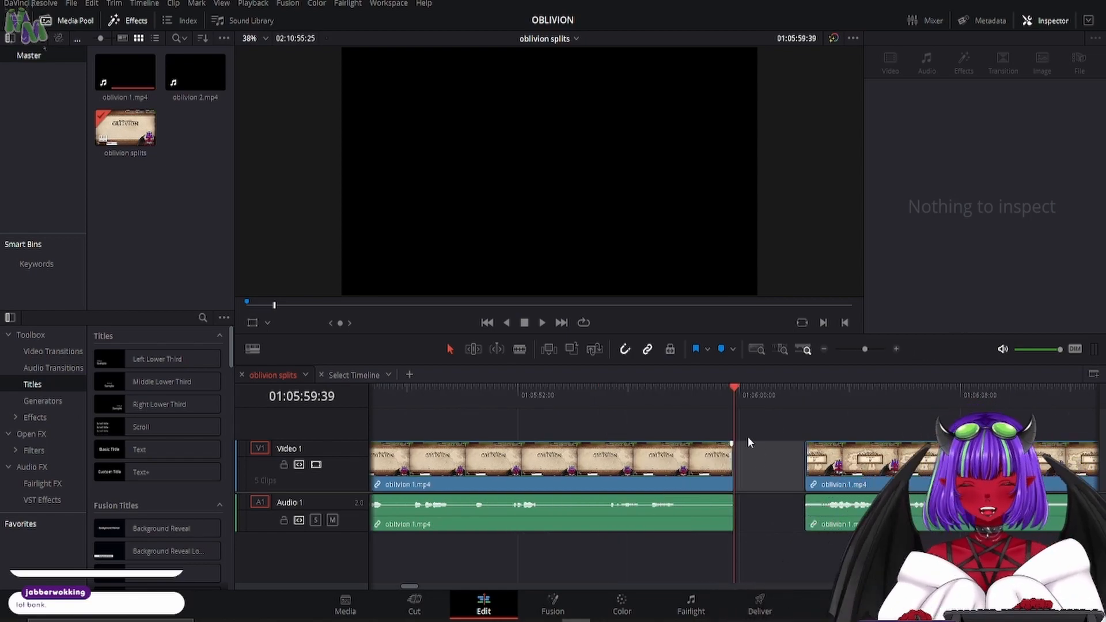
key(BackSpace)
key(BackSpace)
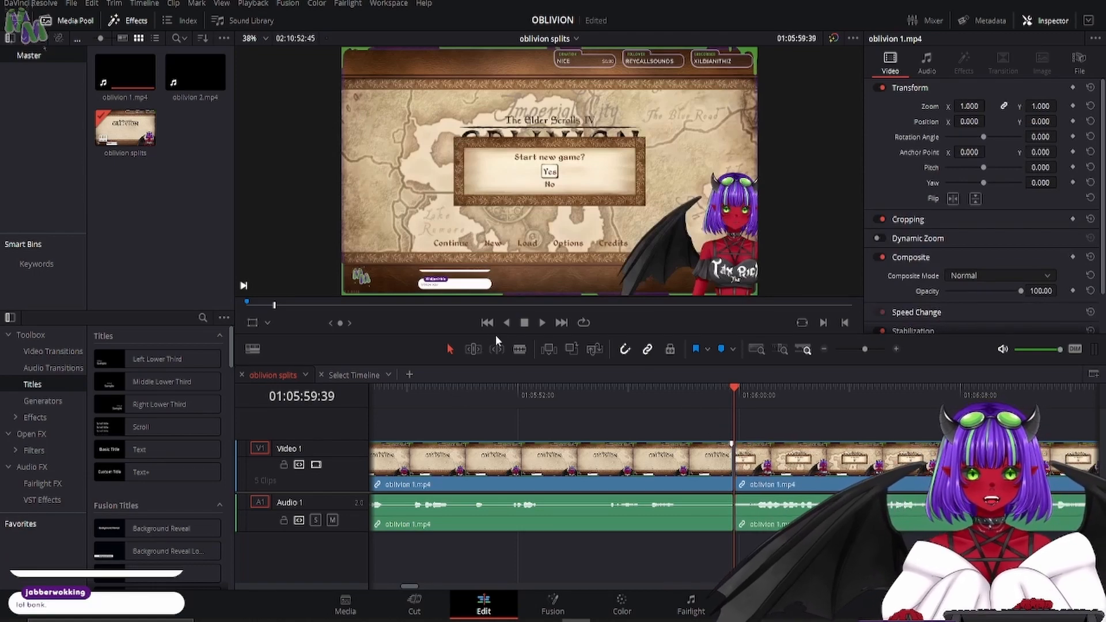
key(ctrl+s)
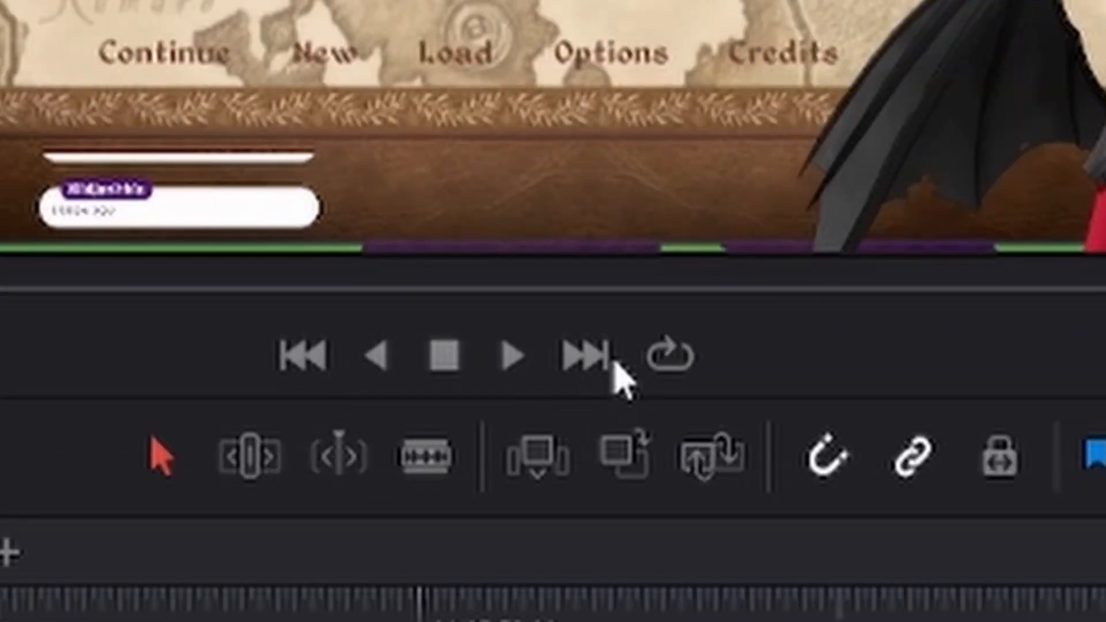
- Move the playhead back to the clip start at 01:05:33:20 and step frame by frame forward and backward through the footage
click(316, 363)
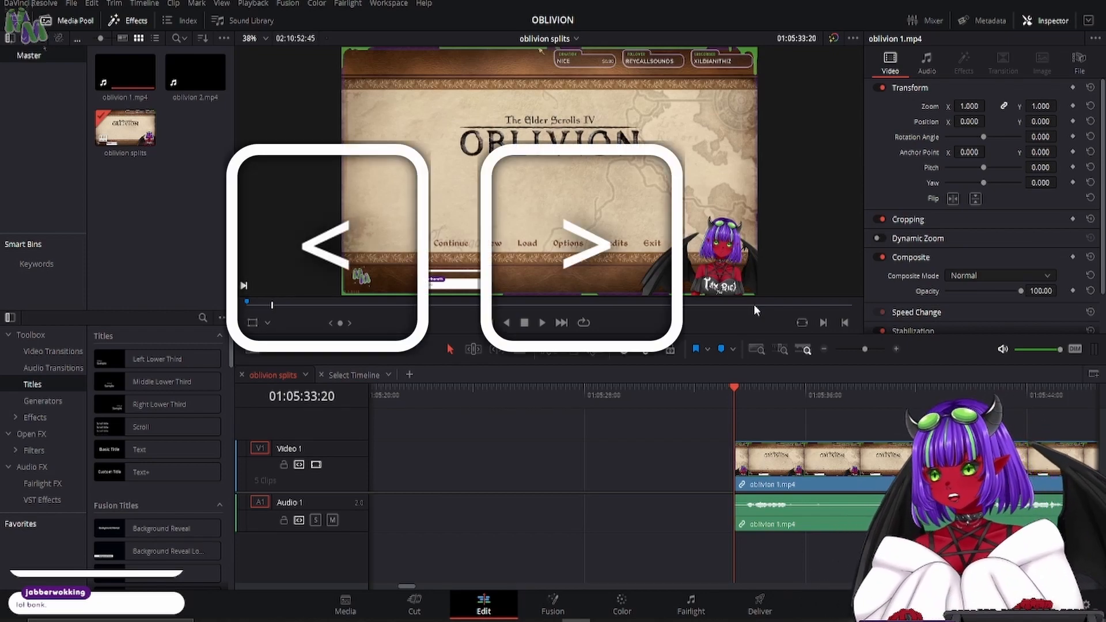
key(Right)
key(Right)
key(Right)
key(Right)
key(Right)
key(Right)
key(Right)
key(Right)
key(Right)
key(Right)
key(Right)
key(Right)
key(Right)
key(Right)
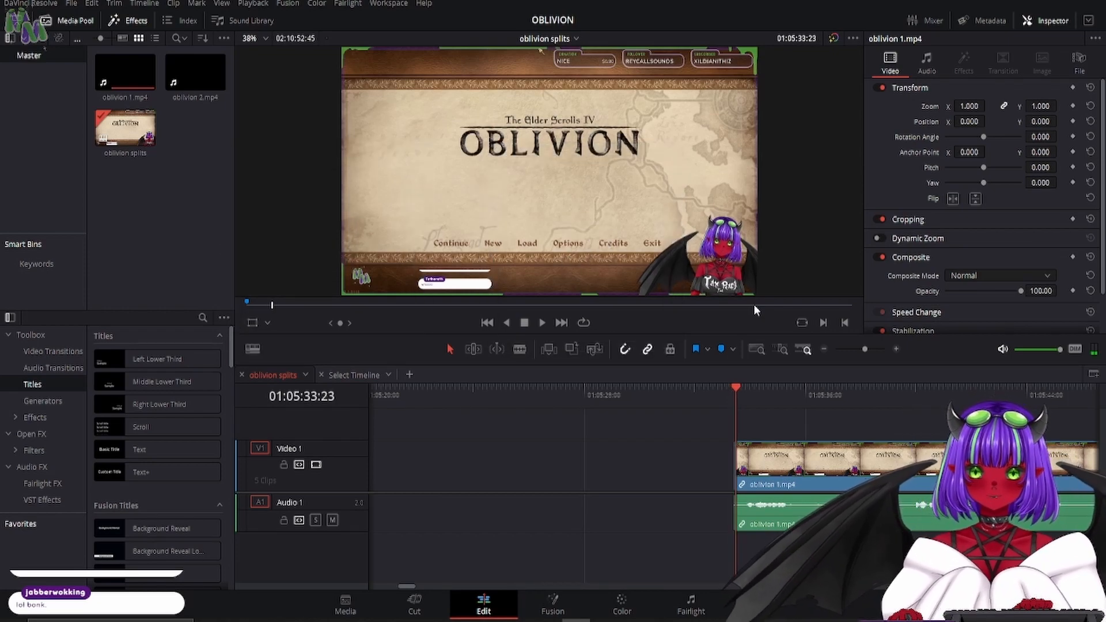
key(Right)
key(Right)
key(Right)
key(Right)
key(Right)
key(Right)
key(Right)
key(Right)
key(Right)
key(Right)
key(Right)
key(Right)
key(Right)
key(Right)
key(Right)
key(Right)
key(Right)
key(Right)
key(Right)
key(Right)
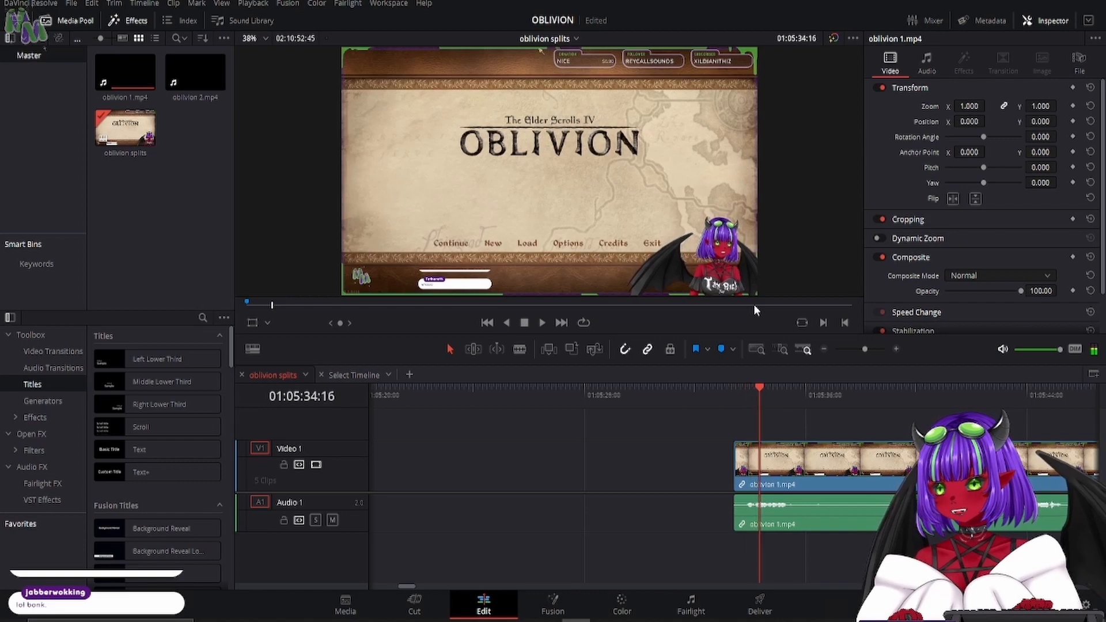
key(Right)
key(Right)
key(Right)
key(Right)
key(Right)
key(Right)
key(Right)
key(Right)
key(Right)
key(Right)
key(Right)
key(Right)
key(Right)
key(Right)
key(Right)
key(Right)
key(Right)
key(Right)
key(Right)
key(Right)
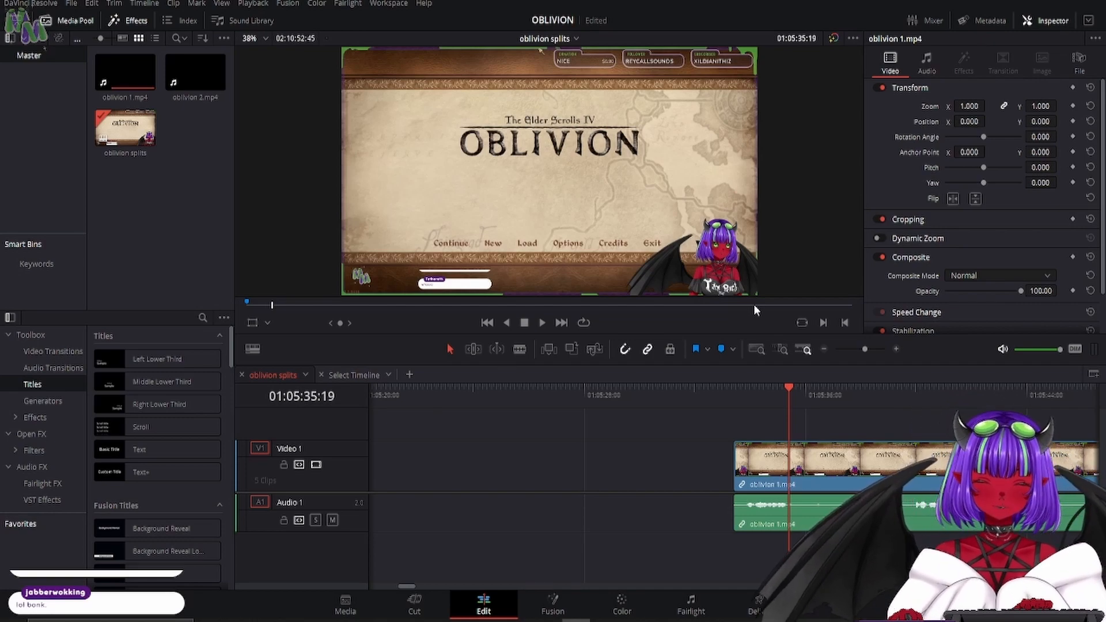
key(Left)
key(Left)
key(Left)
key(Left)
key(Left)
key(Right)
key(Right)
key(Right)
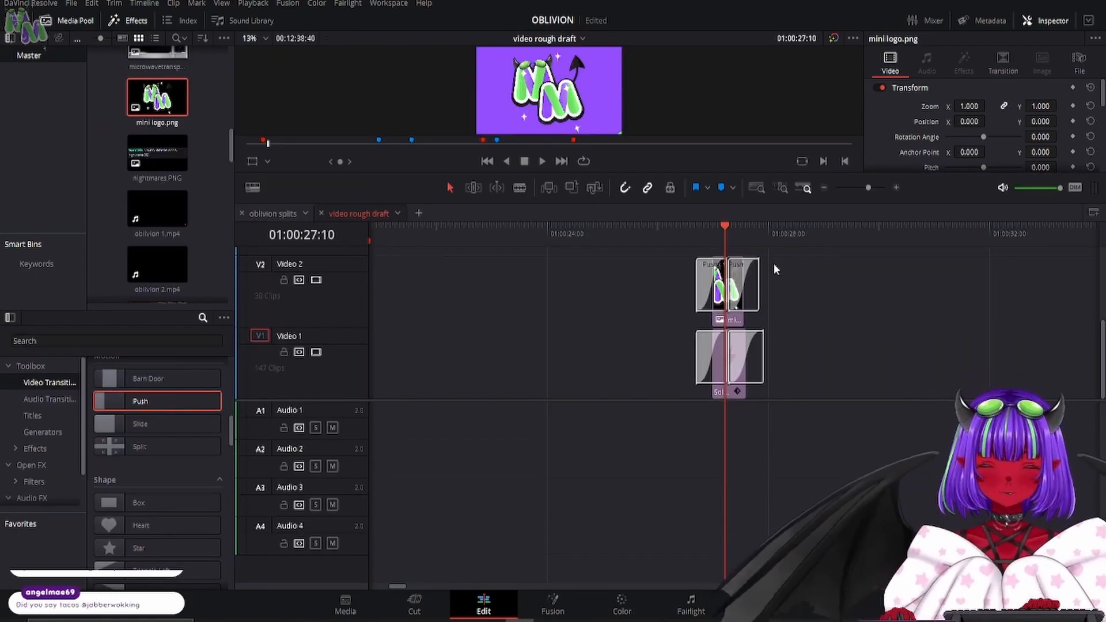
- In the video rough draft timeline, jump between edit points from the mini logo clip to the cut at 01:02:20:01
key(Up)
key(Up)
key(Down)
key(Down)
key(Down)
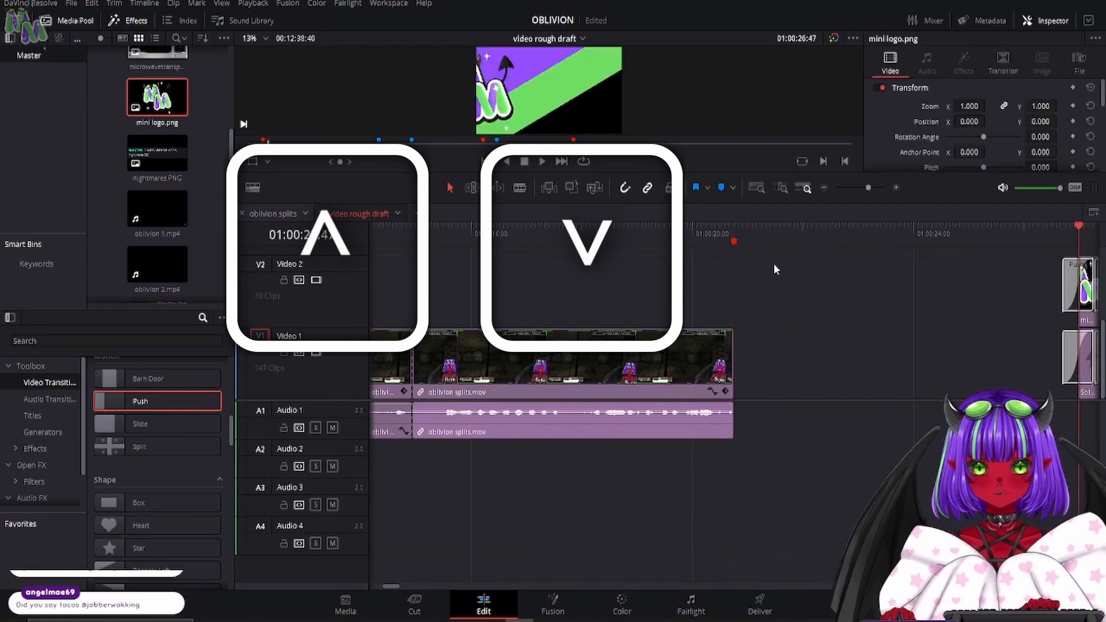
key(Down)
key(Down)
key(Down)
key(Down)
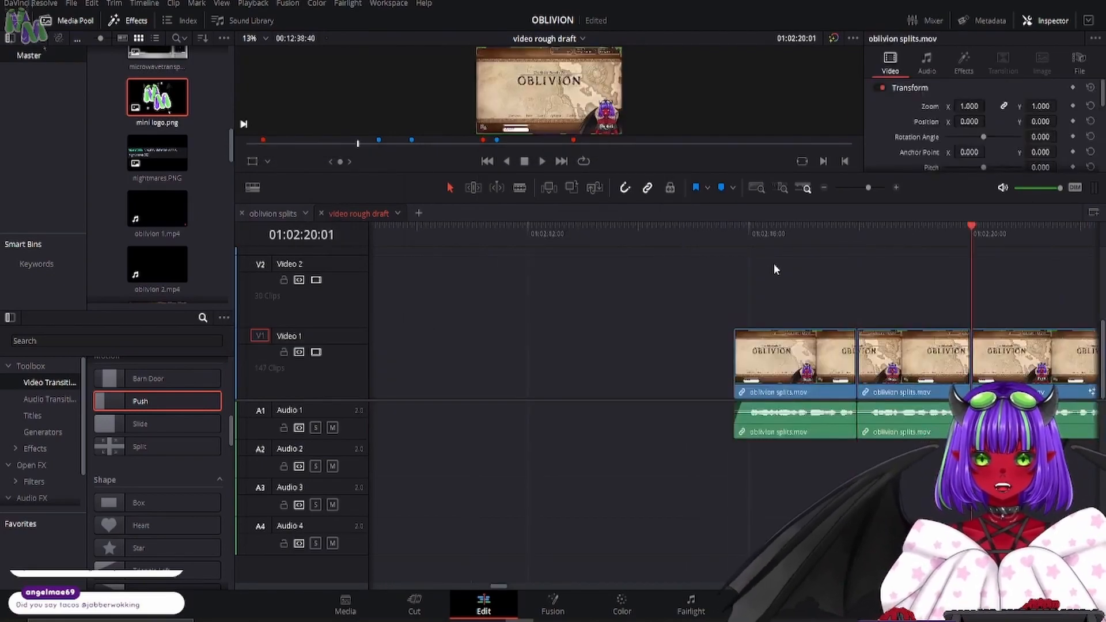
- Enlarge the viewer and jump back and forth between the cuts around 01:02:20:01 in the video rough draft timeline
drag(630, 172, 628, 325)
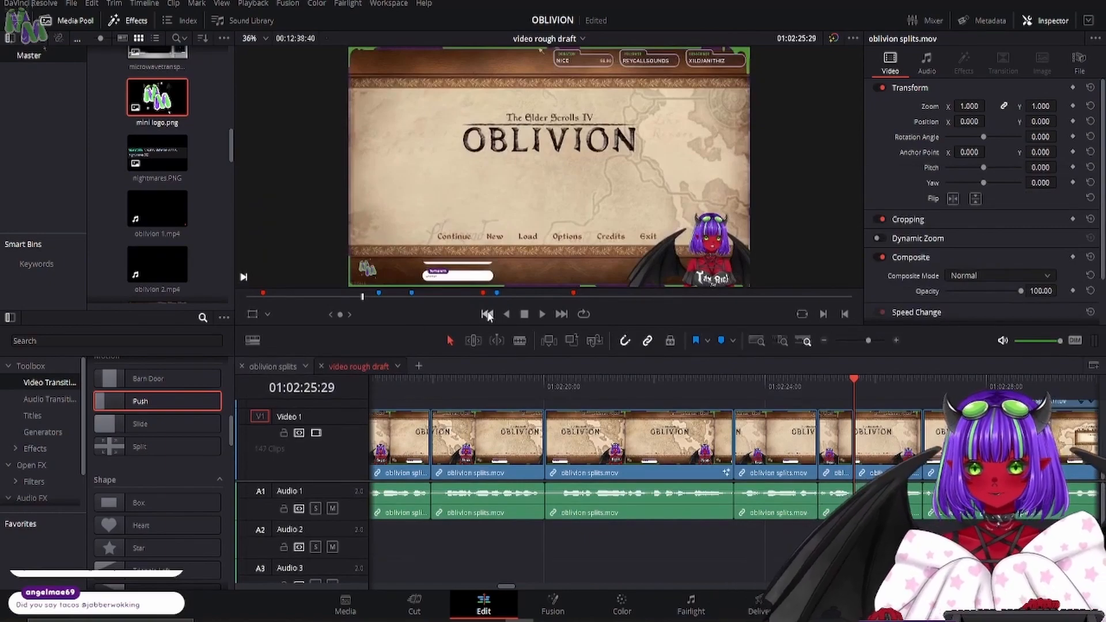
key(Up)
key(Up)
key(Up)
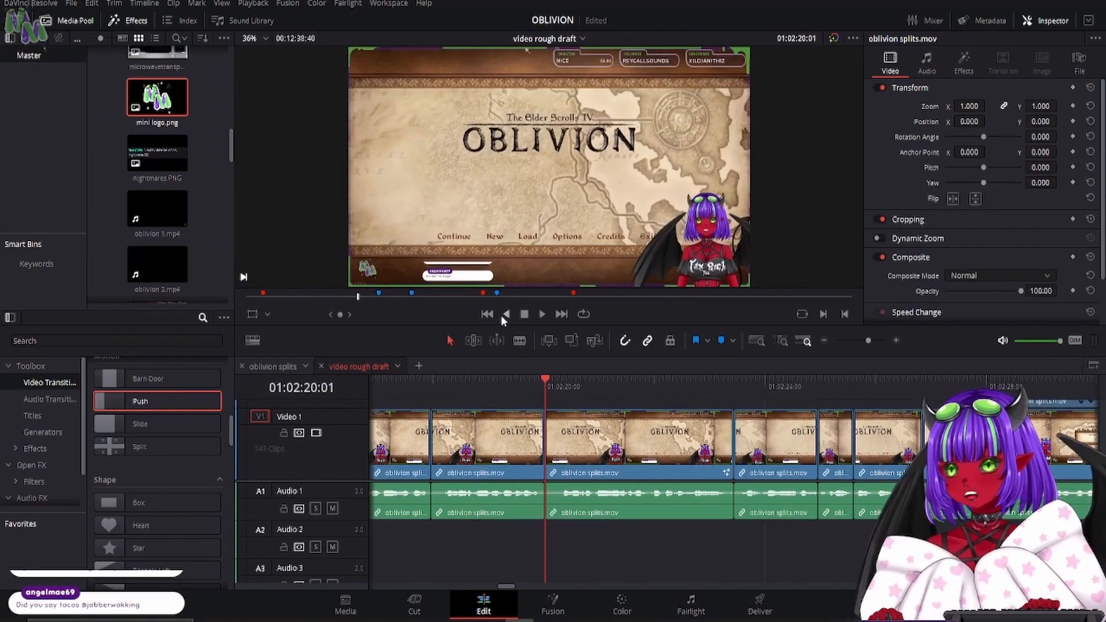
key(Up)
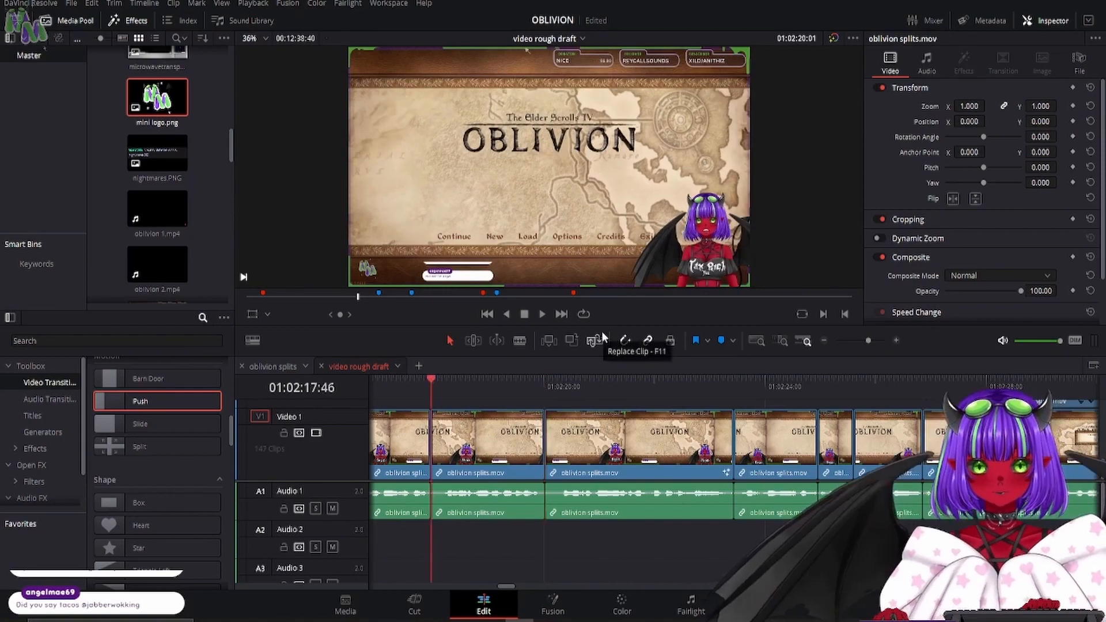
key(Down)
key(Down)
key(Down)
key(Up)
- Jump to the beginning of the video rough draft timeline, and check the edit points up to and beyond 01:02:27:38
key(Home)
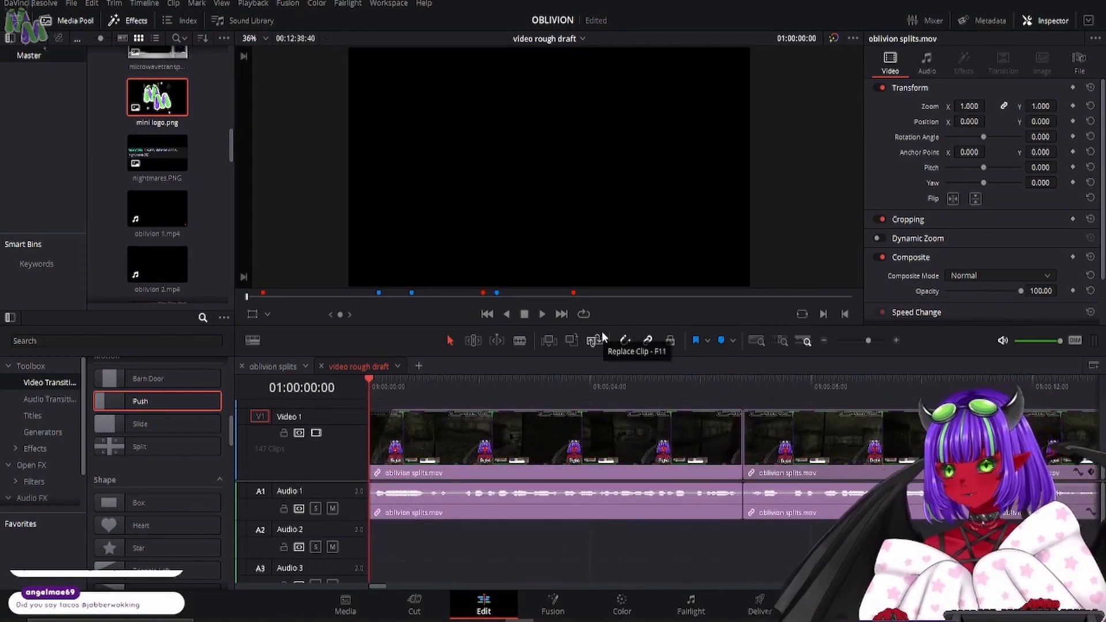
key(Down)
key(Down)
key(Down)
key(Down)
key(Down)
key(Down)
key(Down)
key(Down)
key(Down)
key(Down)
key(Down)
key(Down)
key(Down)
key(Down)
key(Down)
key(Down)
key(Down)
key(Down)
key(Down)
key(Down)
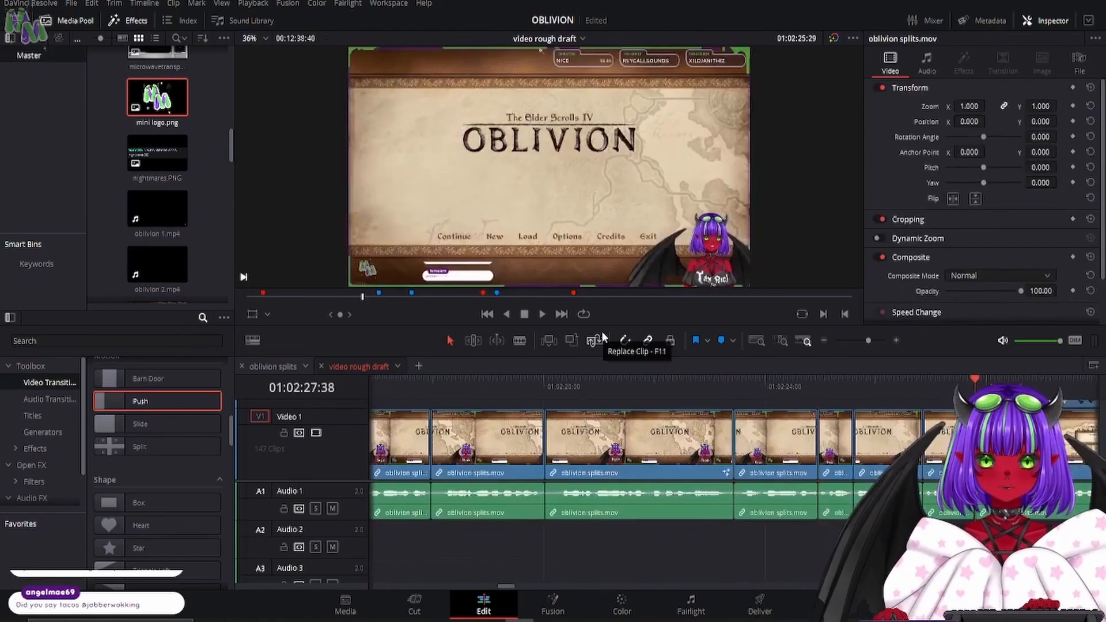
key(Down)
key(Down)
key(Down)
key(Down)
key(Down)
key(Down)
key(Down)
key(Down)
key(Down)
key(Down)
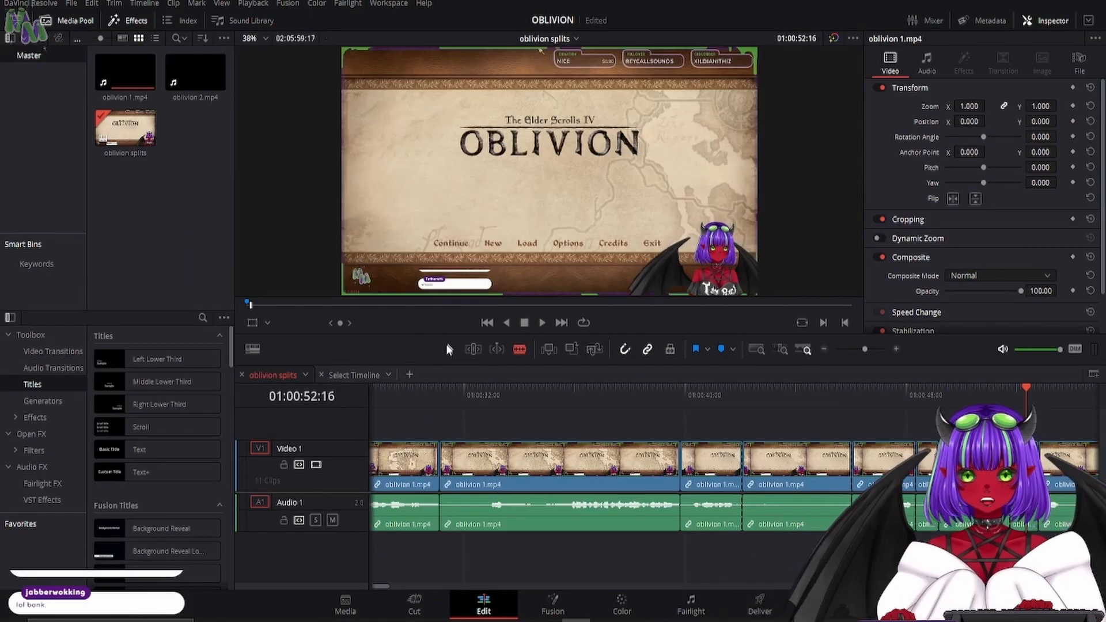
- Remove the two silent segments of the oblivion 1.mp4 footage before 01:00:52:16, closing the gaps in the oblivion splits timeline
click(927, 461)
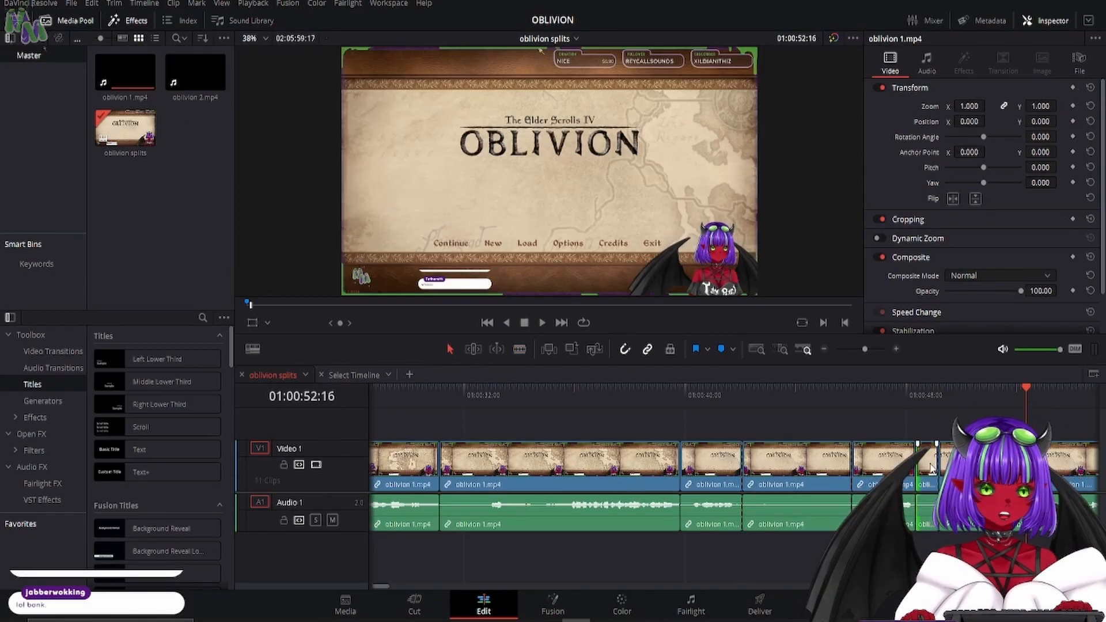
ctrl+click(787, 470)
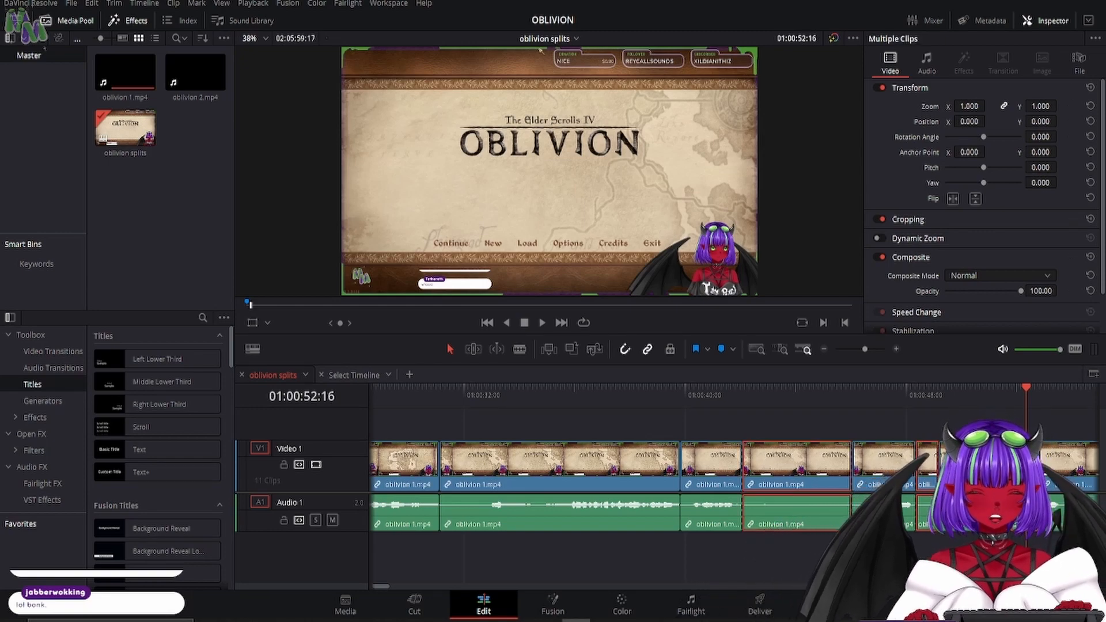
key(Delete)
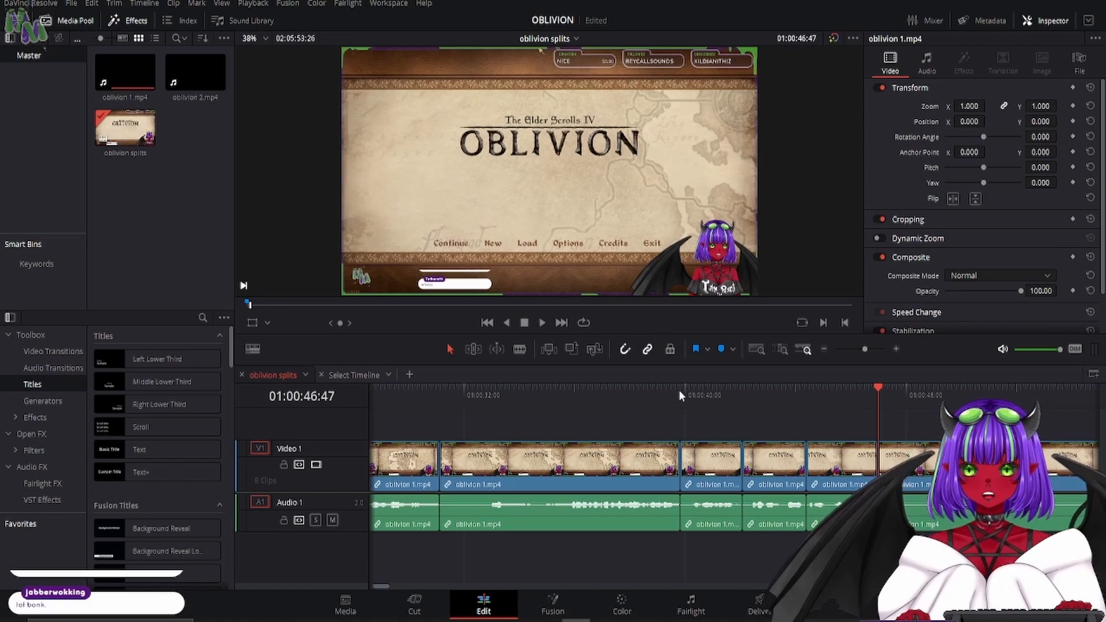
- Play back the following footage, split it around its quiet parts up to about 01:00:53, and remove those silent segments
click(632, 395)
click(539, 321)
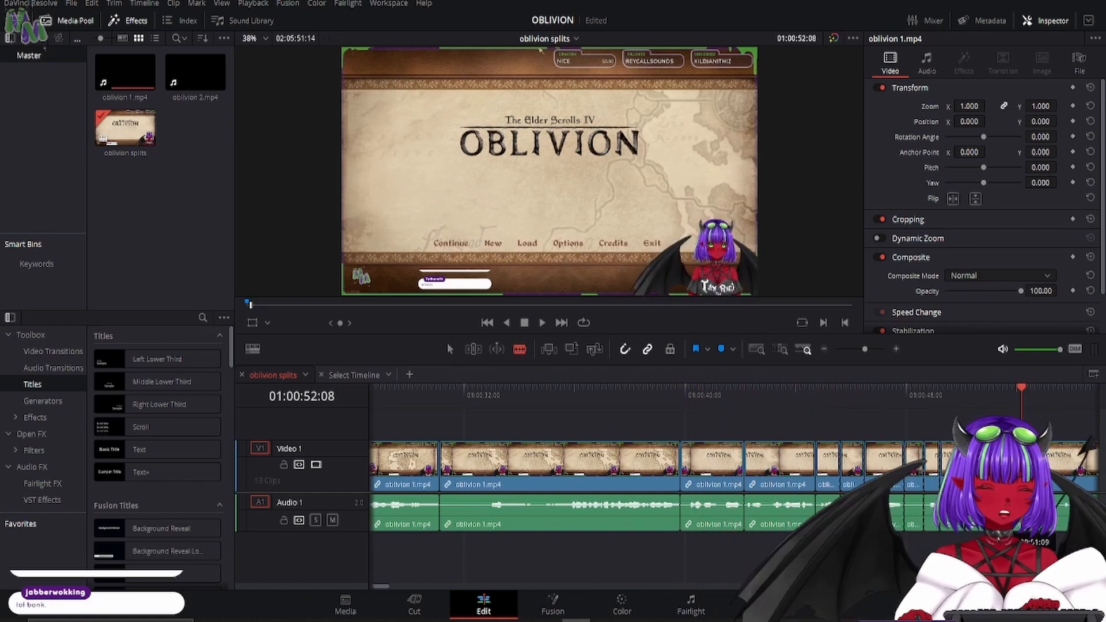
click(1056, 520)
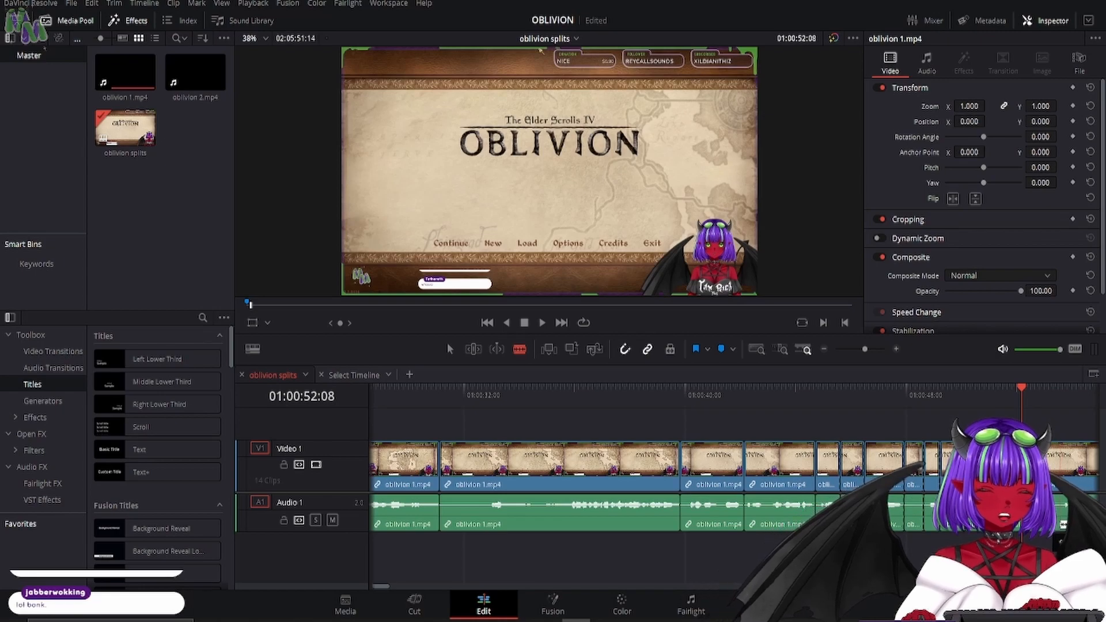
click(448, 348)
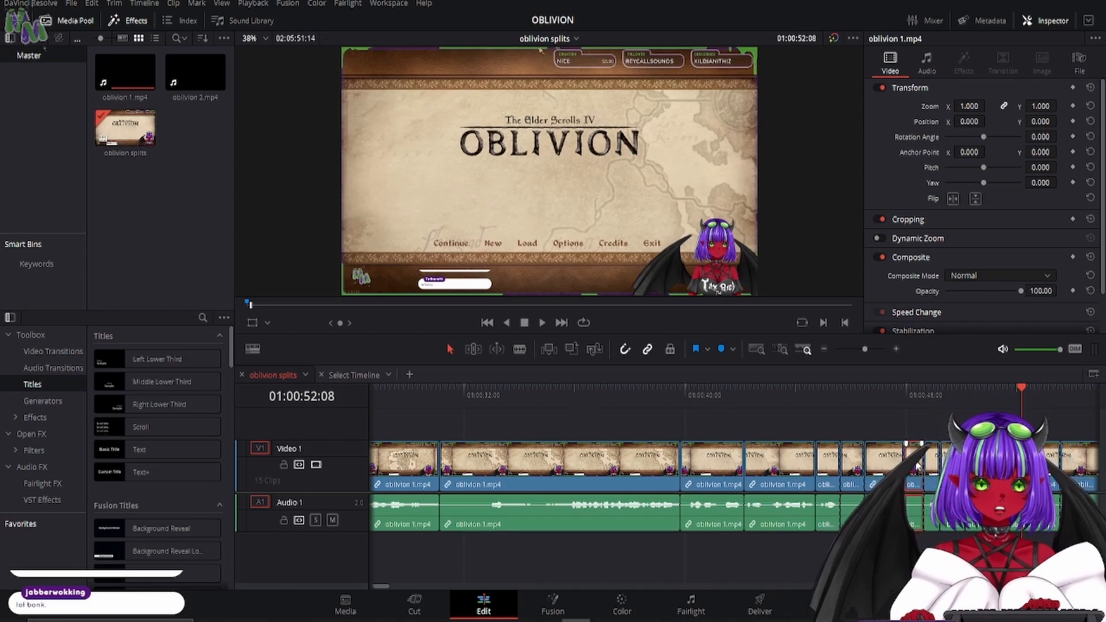
ctrl+click(852, 470)
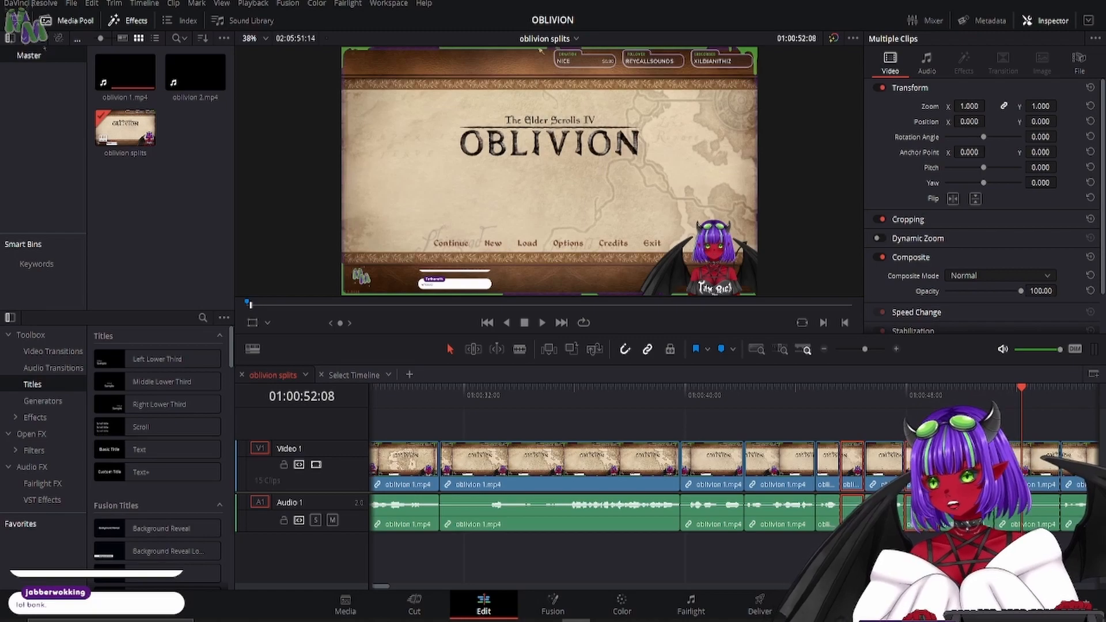
ctrl+click(933, 469)
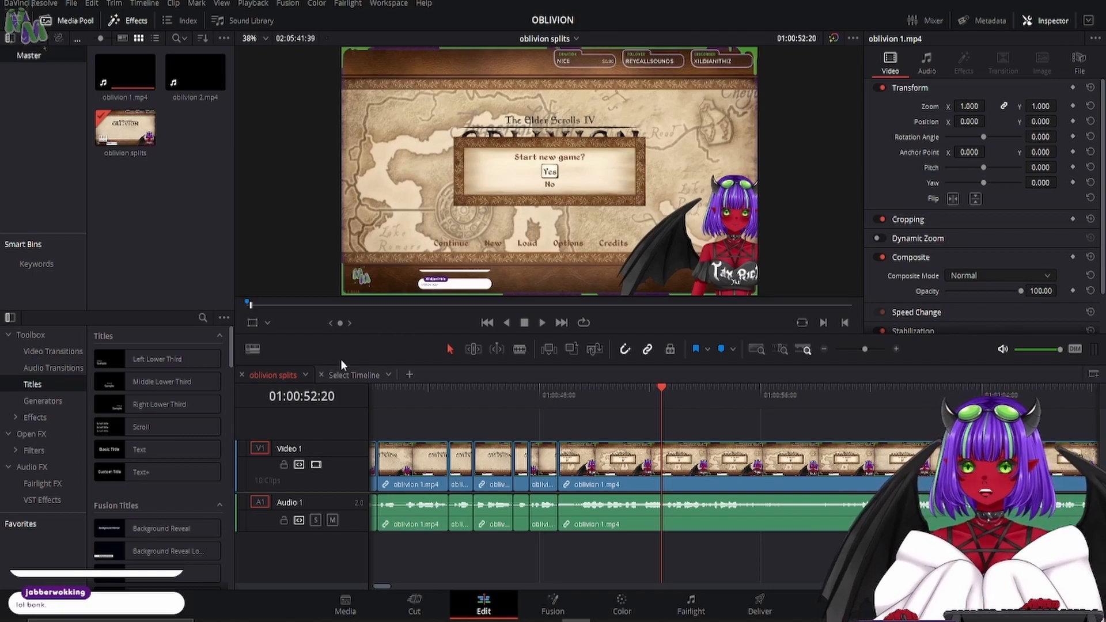
- Return from the empty second timeline to oblivion splits and shuttle playback backward and forward around 01:00:40
click(337, 375)
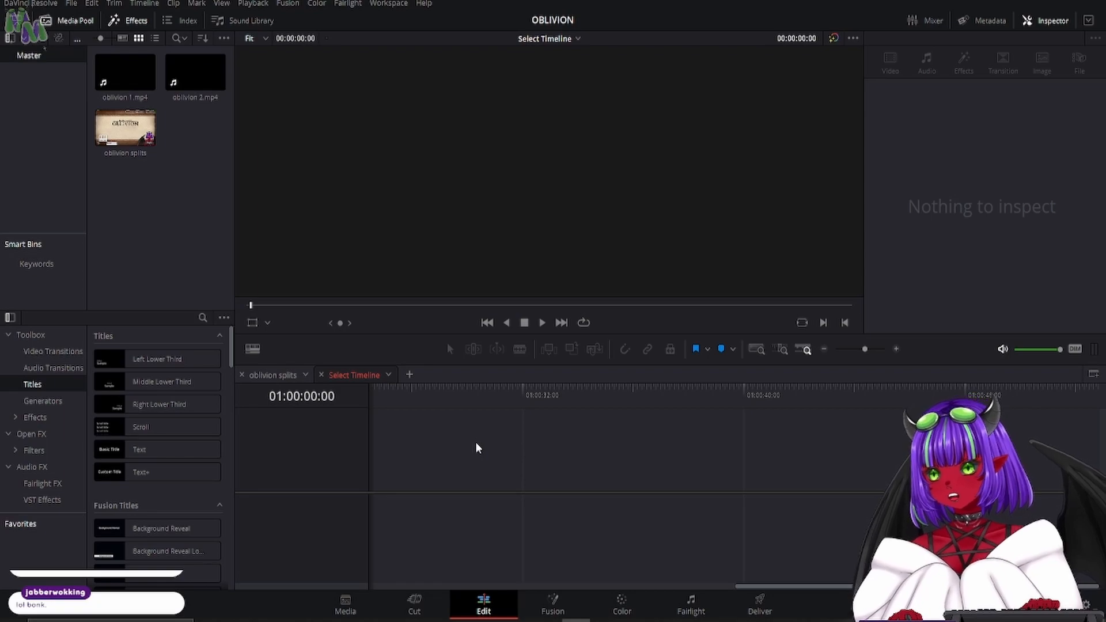
click(275, 375)
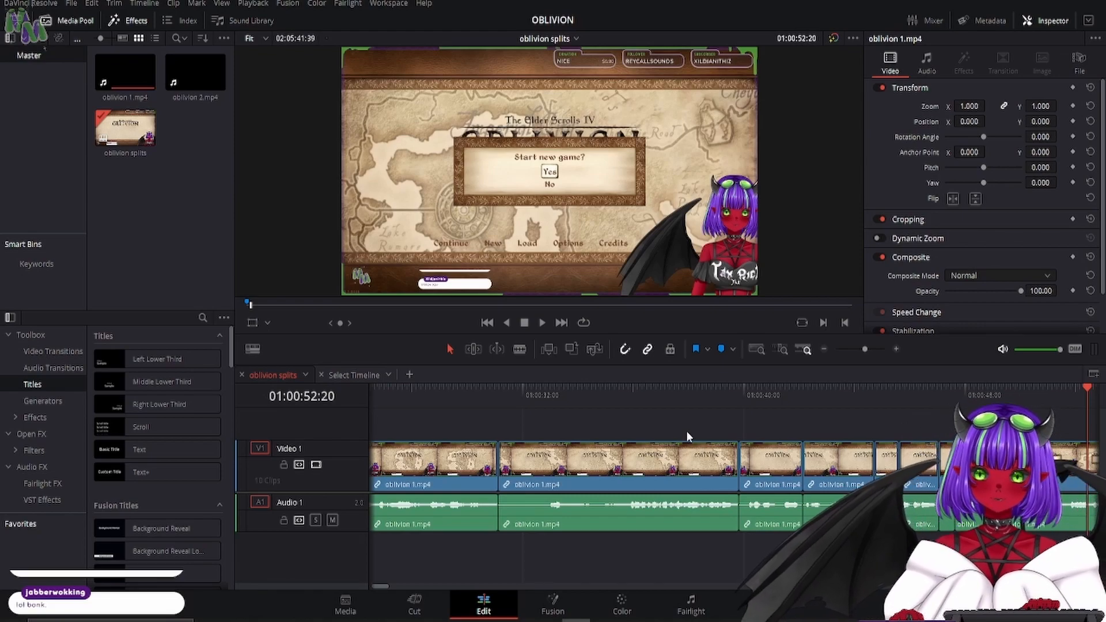
key(j)
key(j)
key(j)
key(j)
key(j)
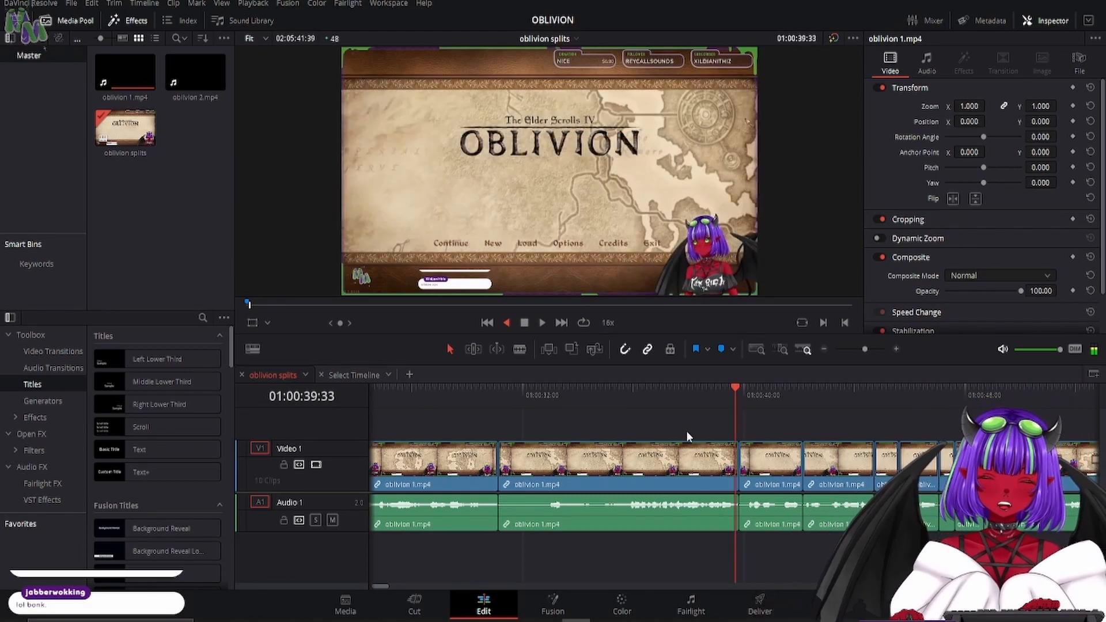
key(l)
key(l)
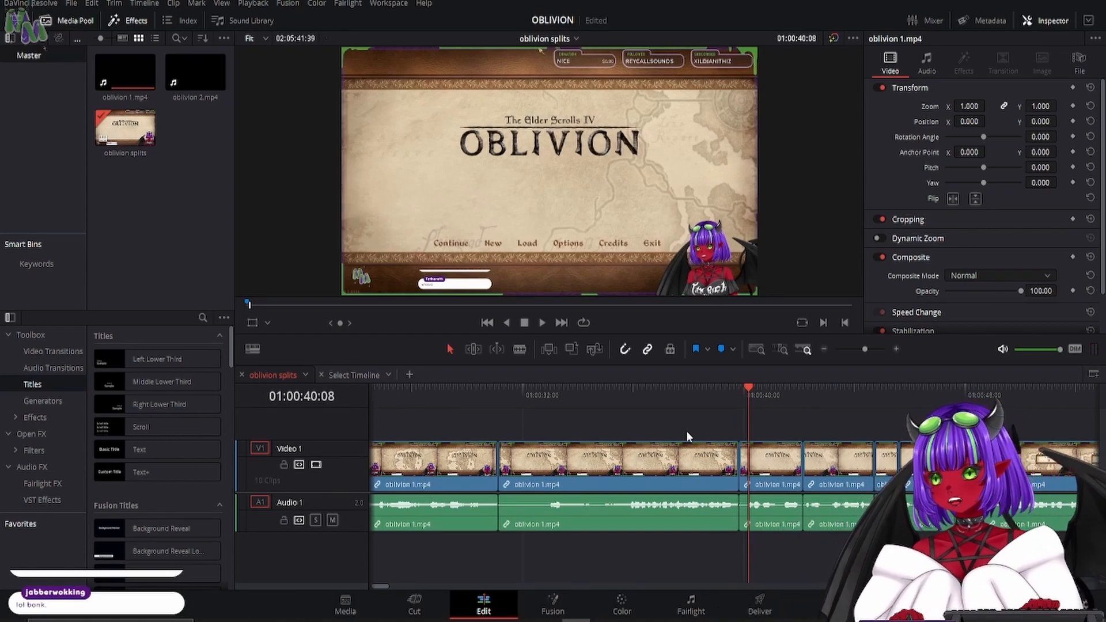
key(space)
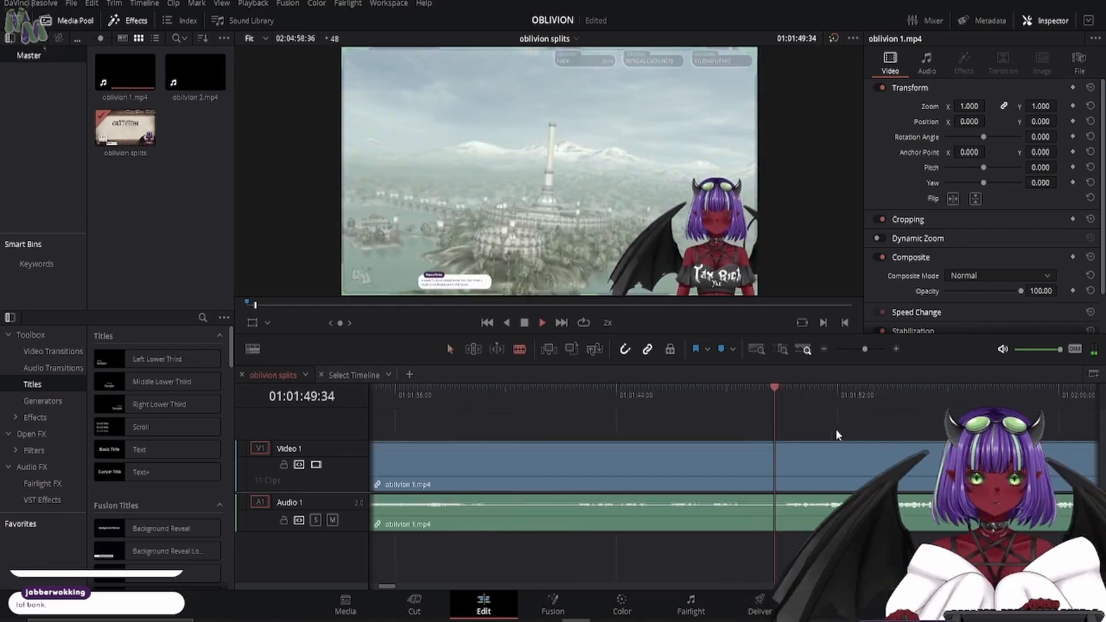
- Save the project with the cuts made in the oblivion splits timeline
drag(617, 469, 610, 470)
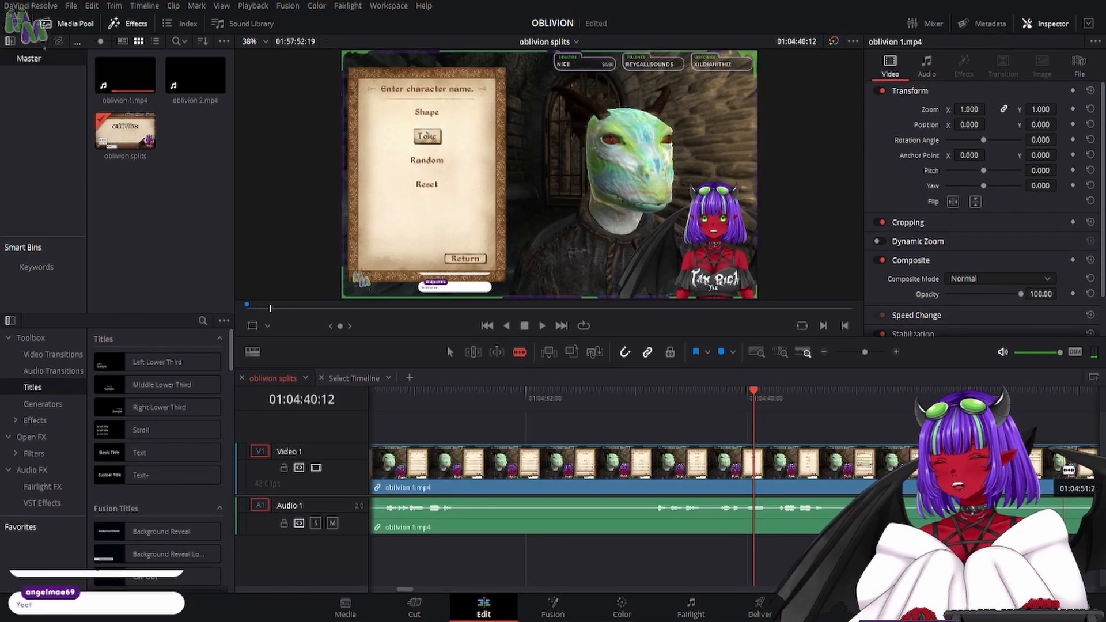
key(ctrl+s)
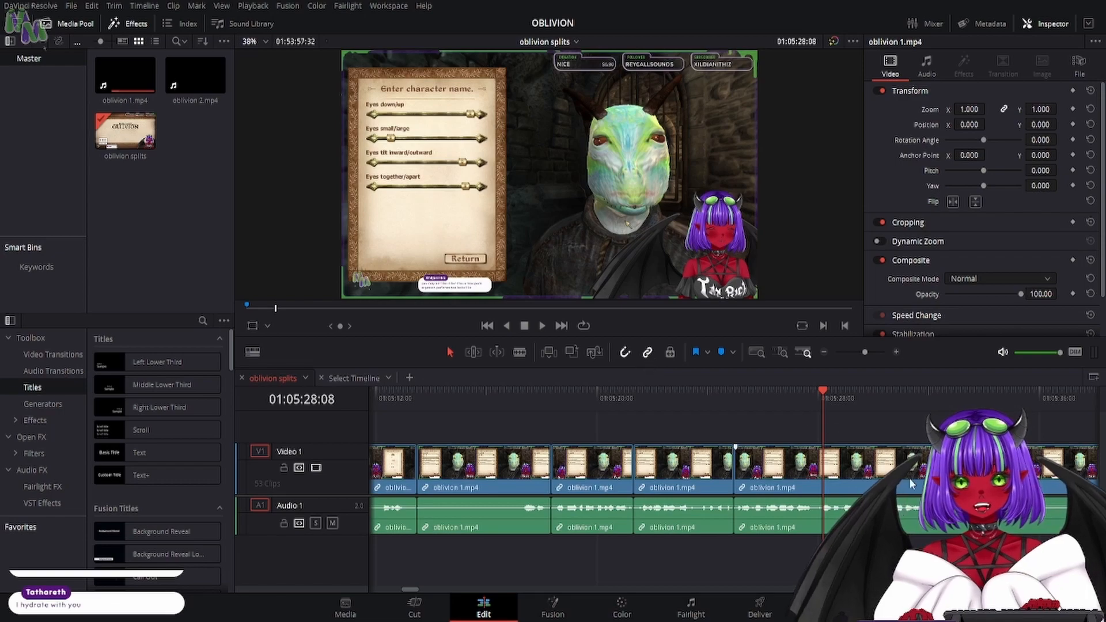
- Try to split the oblivion 1.mp4 clip at 01:05:32:25, where the speech ends
click(520, 352)
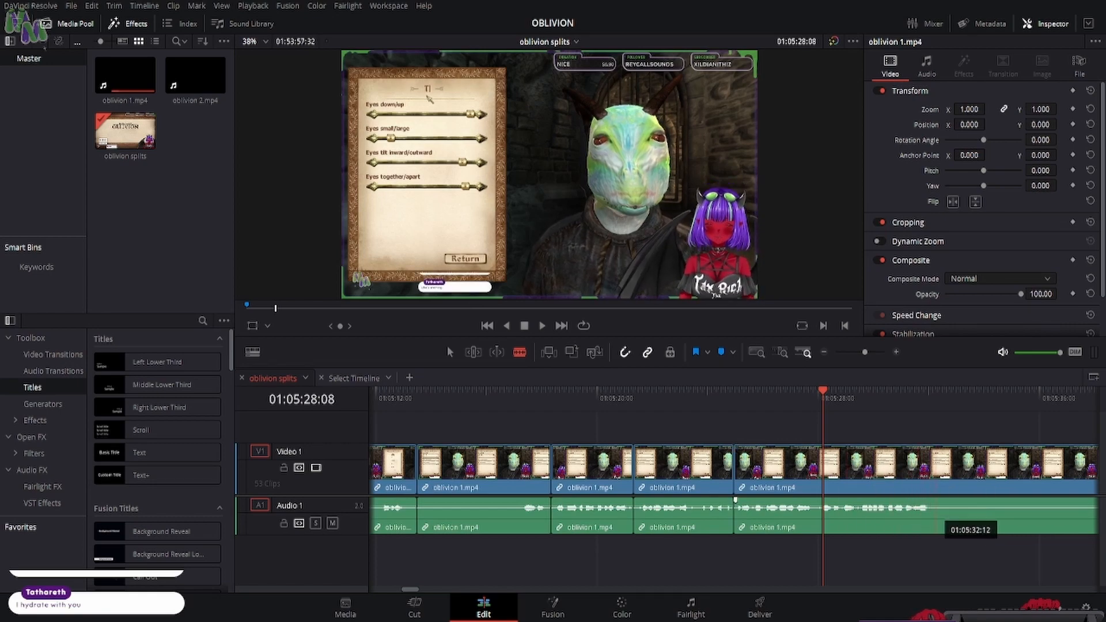
drag(928, 398, 943, 420)
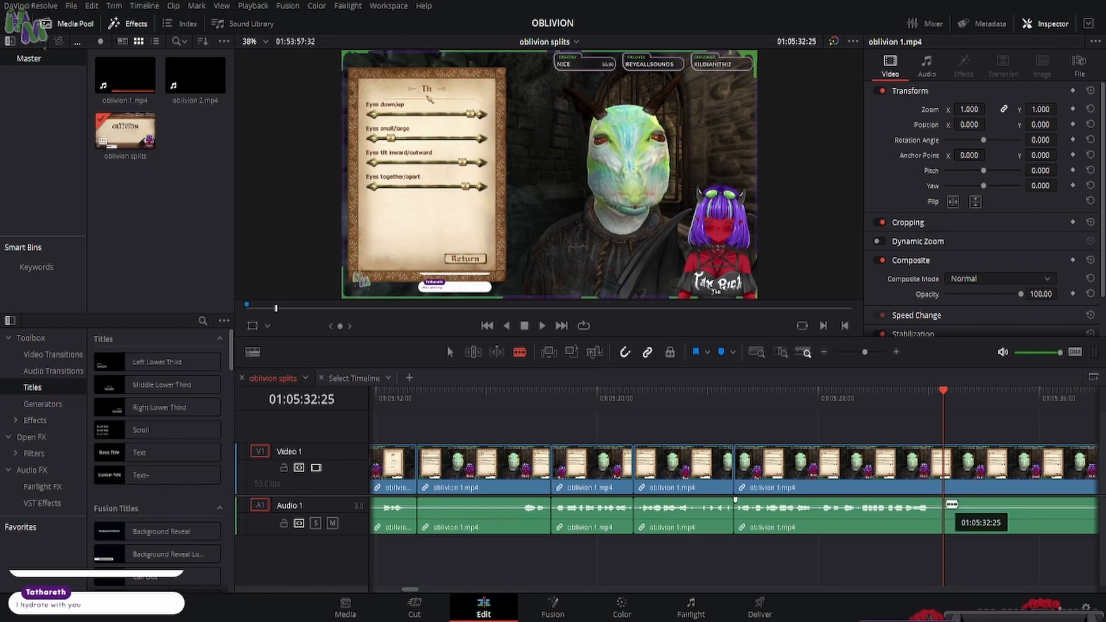
click(945, 502)
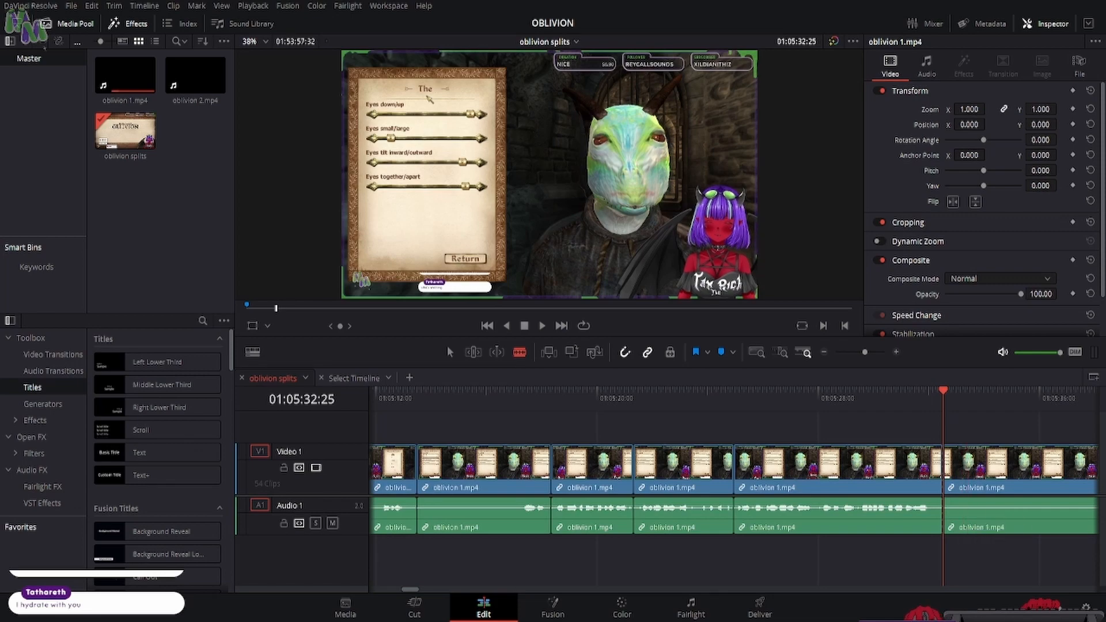
key(ctrl+z)
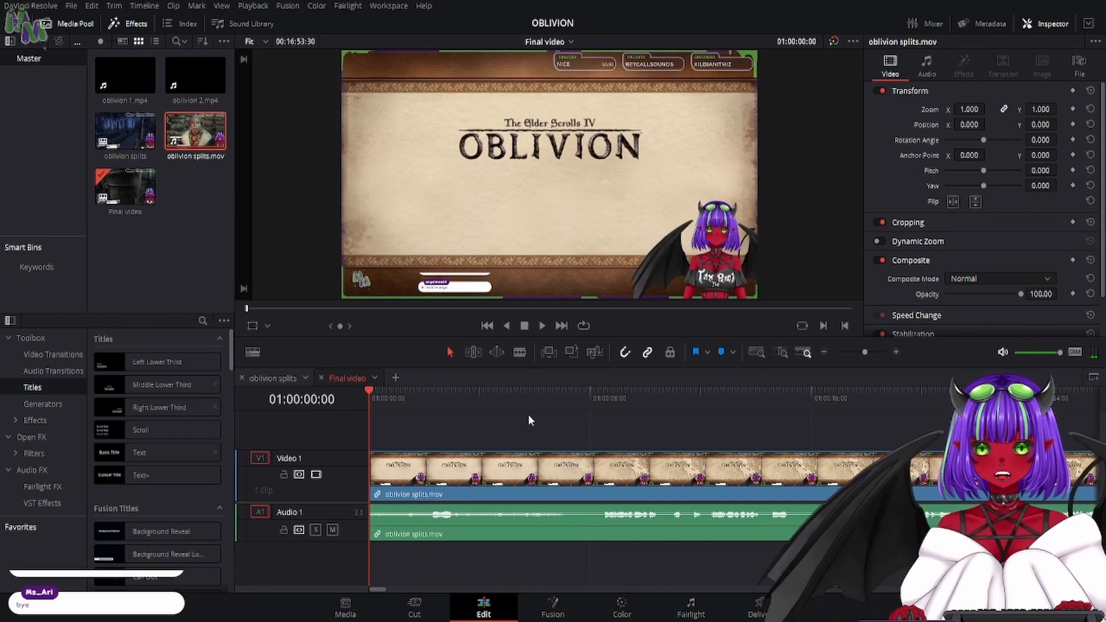
- Switch to the Blade tool and play the video rough draft footage around the violet clip, between 01:00:49 and 01:00:57
click(518, 352)
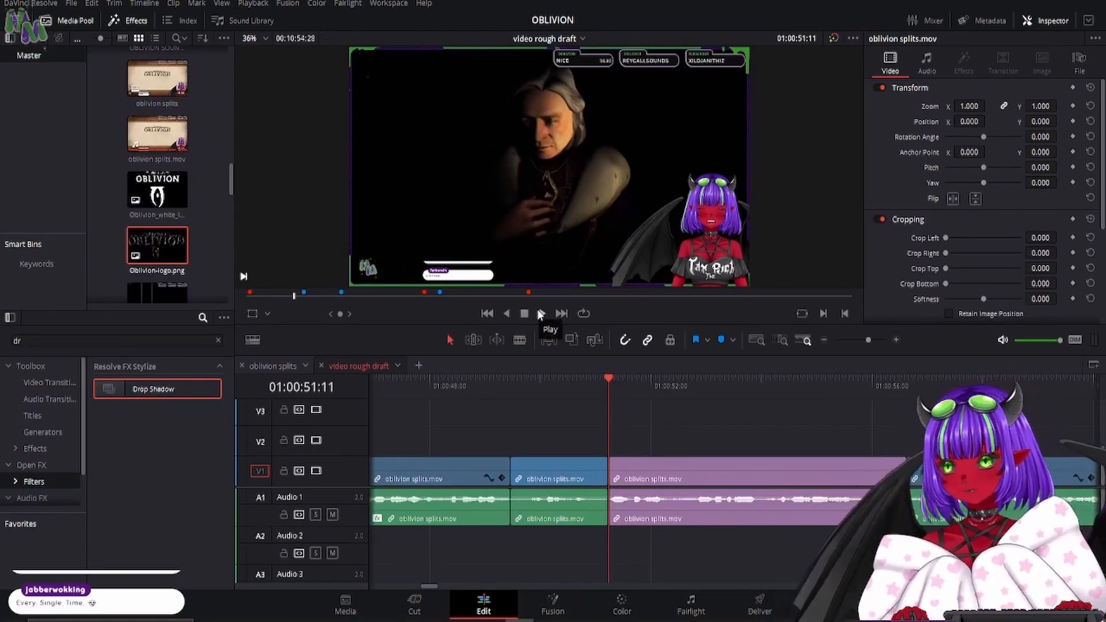
click(539, 312)
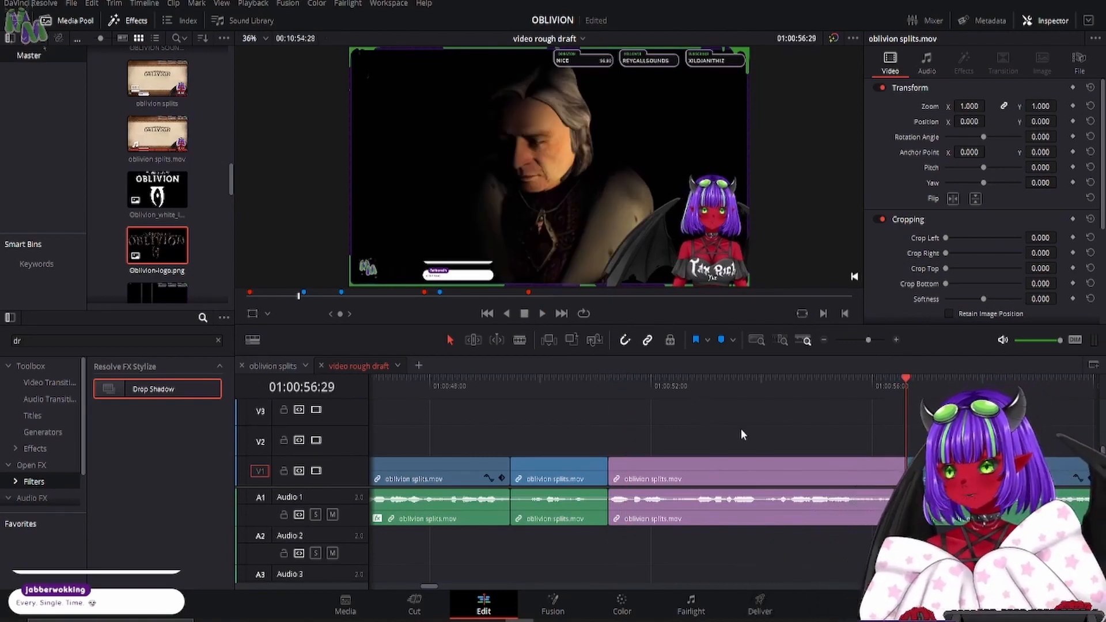
click(520, 340)
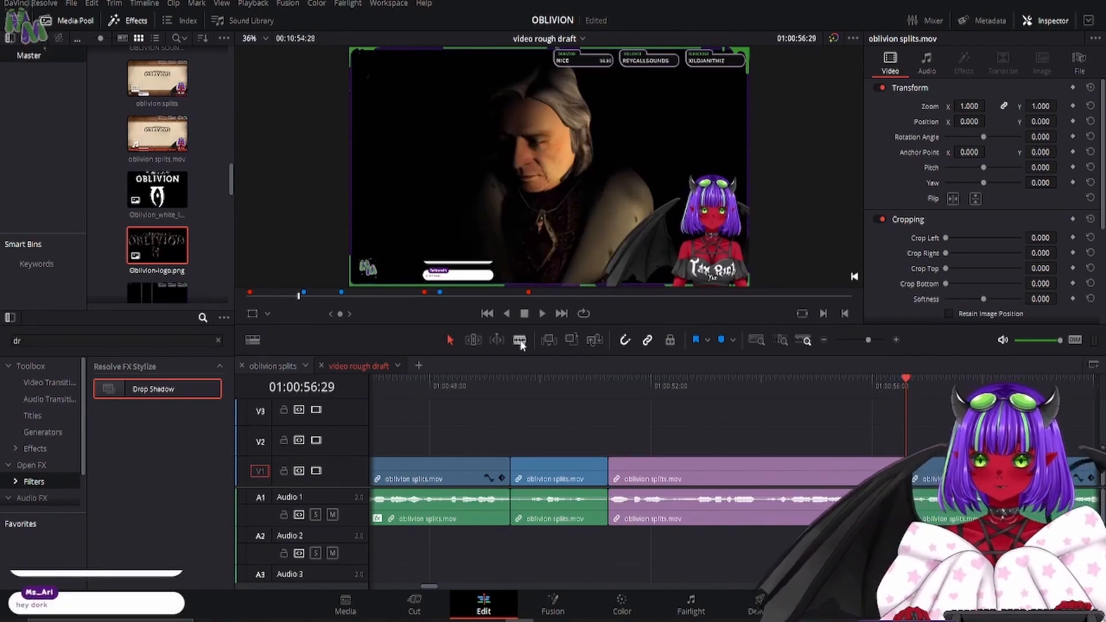
click(611, 384)
key(space)
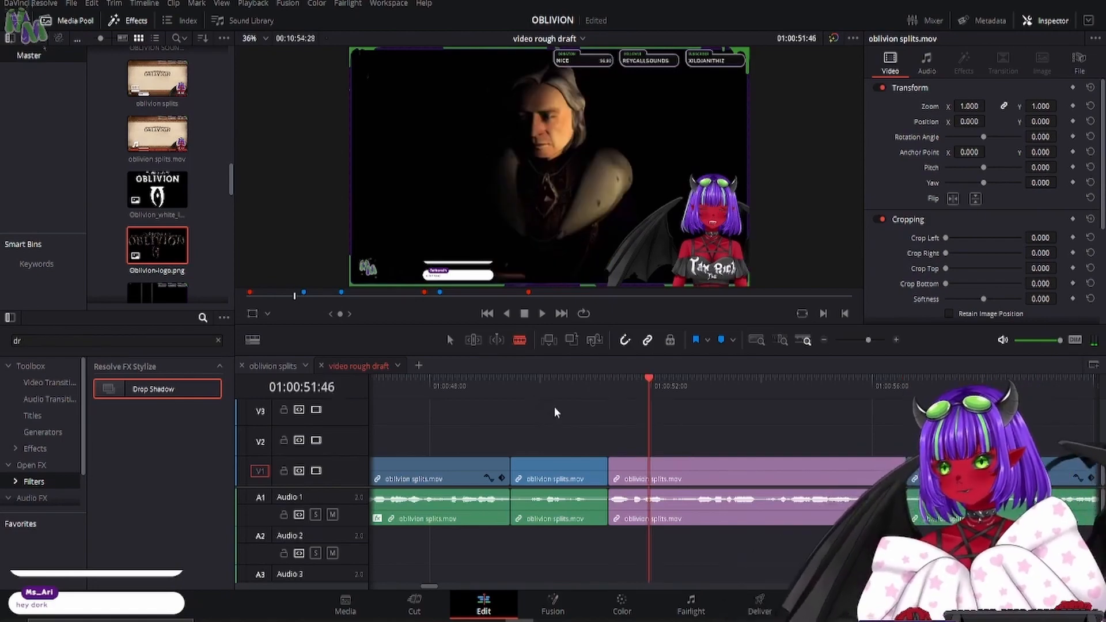
click(453, 382)
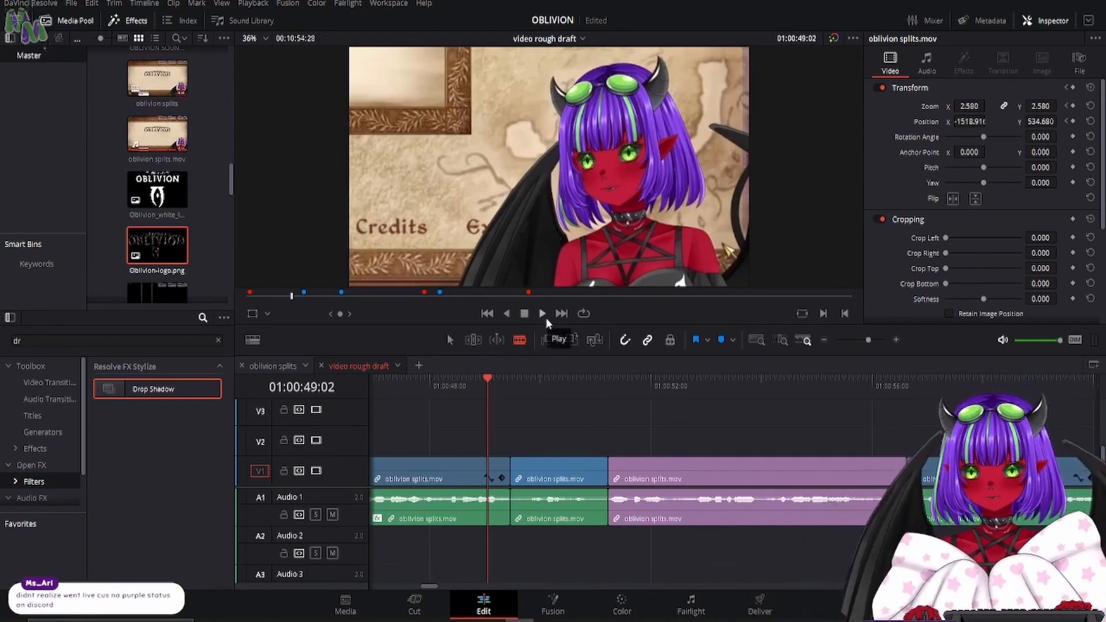
click(543, 315)
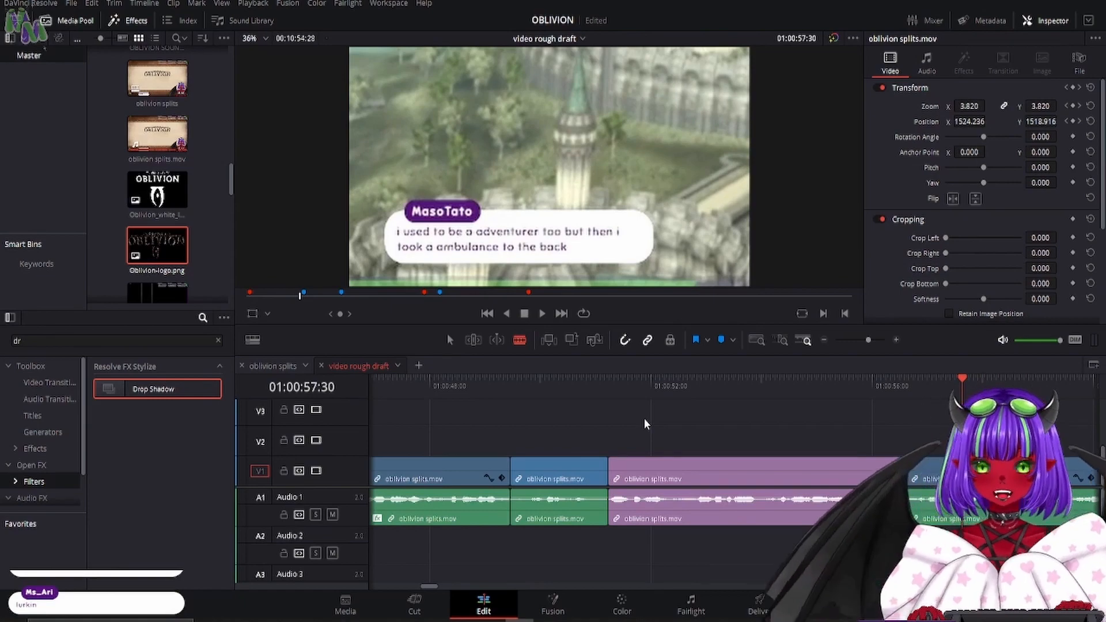
- Replay the violet clip's start from 01:00:51:11 and split it at 01:00:52:17 and at two further points before 01:00:54
click(619, 384)
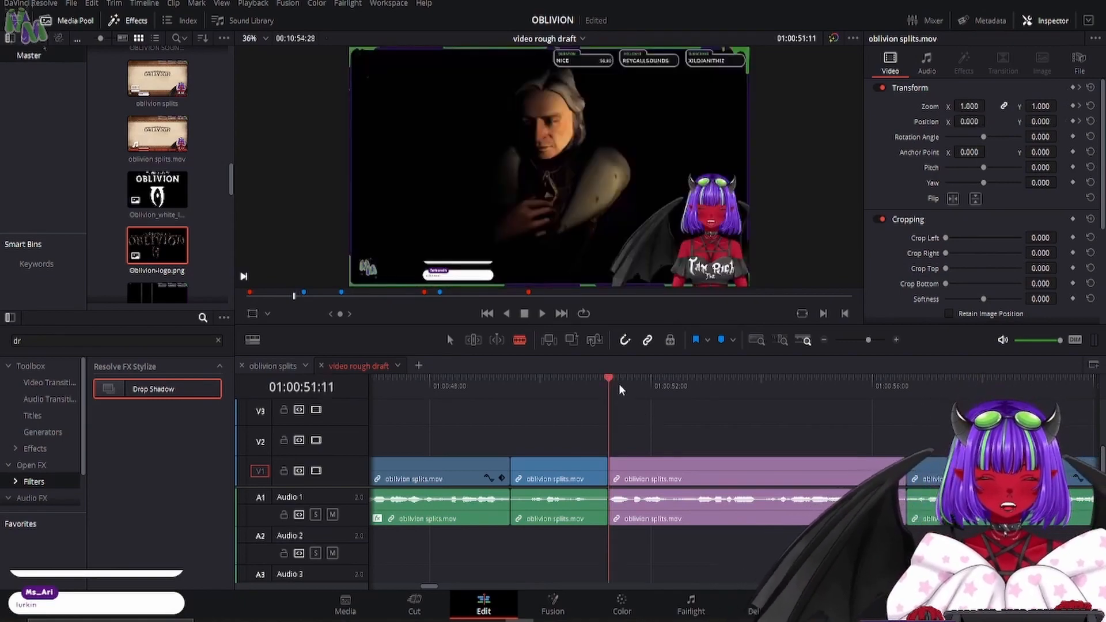
key(space)
key(space)
click(675, 487)
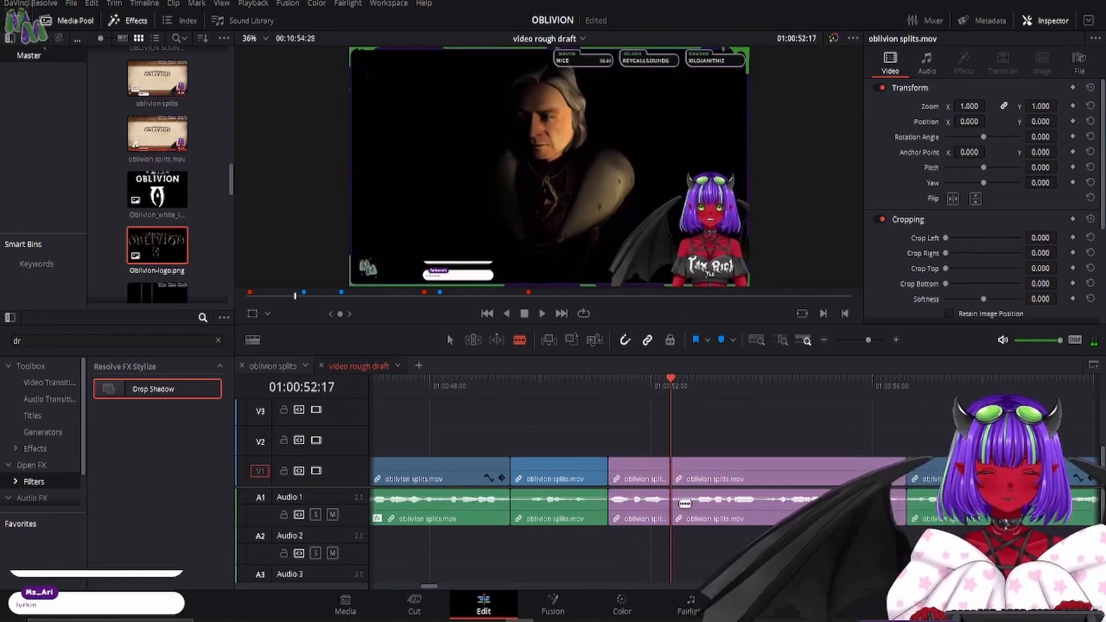
click(695, 517)
click(761, 518)
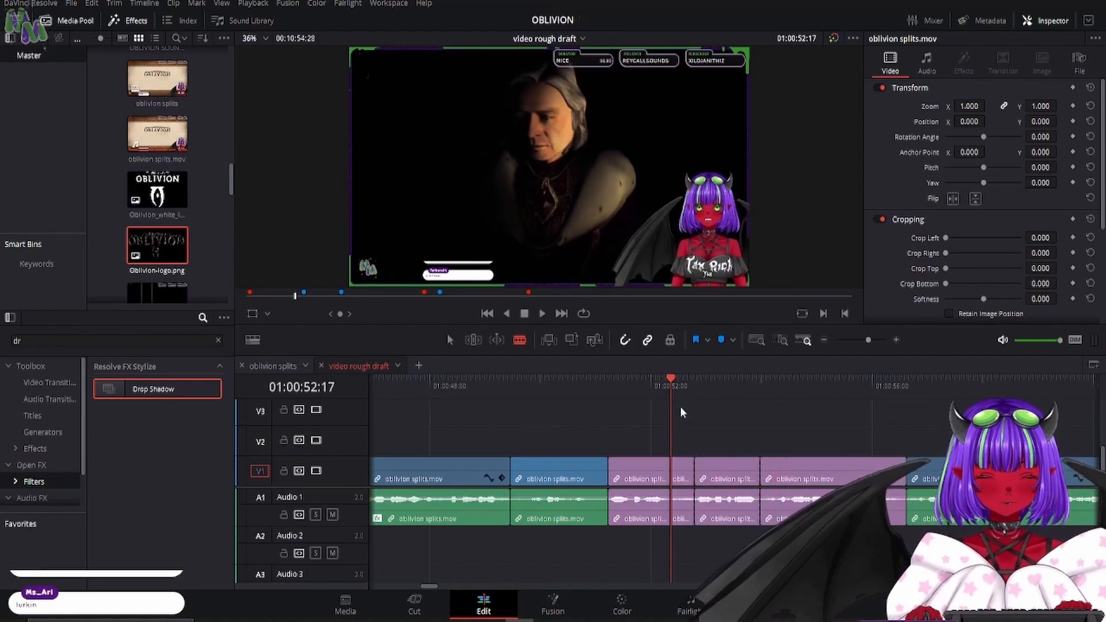
- Ripple-delete the short piece starting at 01:00:52:17, and clear the effects search
click(680, 472)
key(Delete)
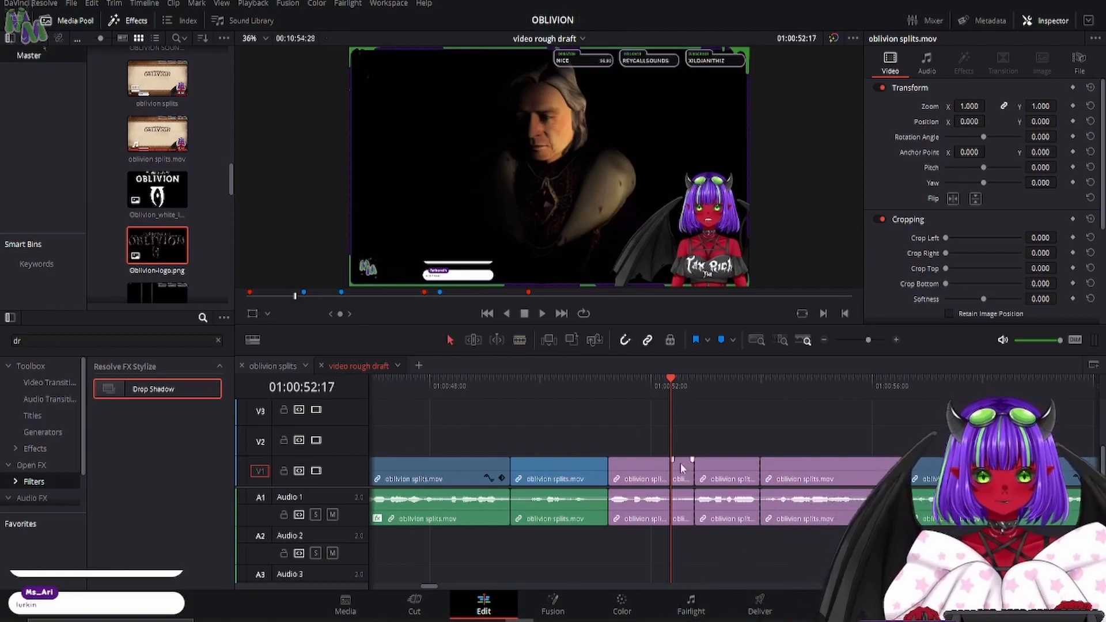
click(735, 381)
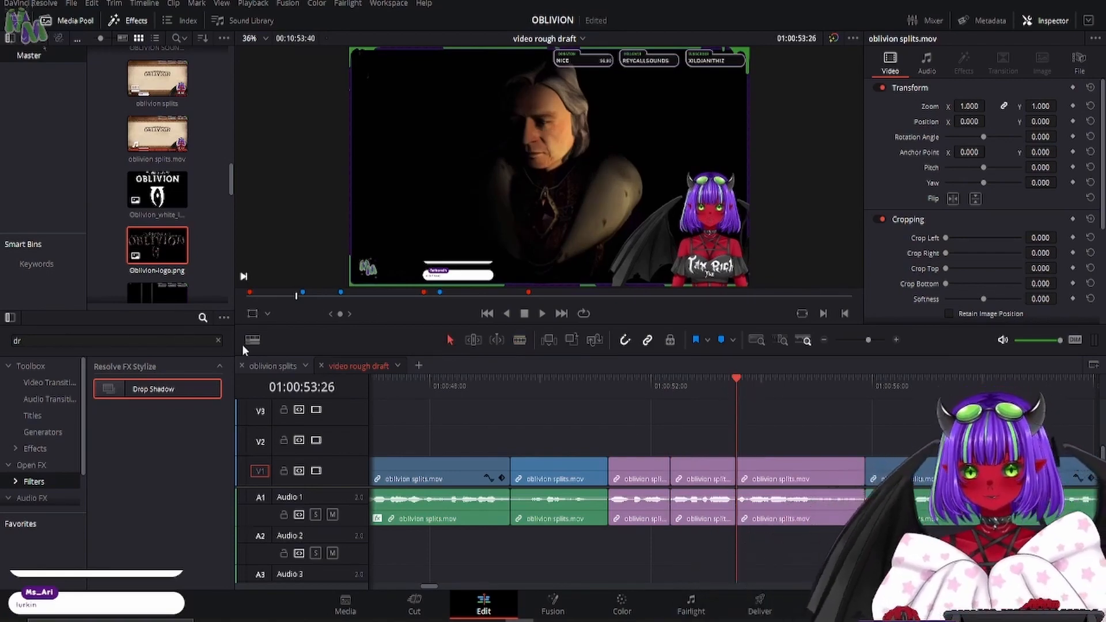
click(218, 340)
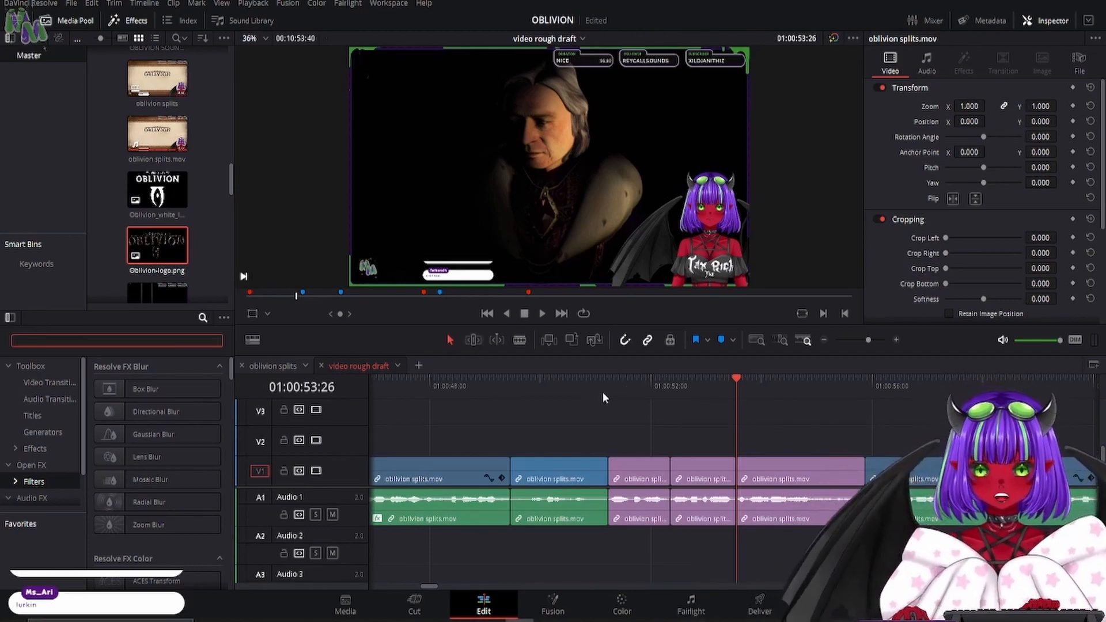
- Add Zoom and Position keyframes at 01:00:52:17, the start of the middle violet clip
click(670, 385)
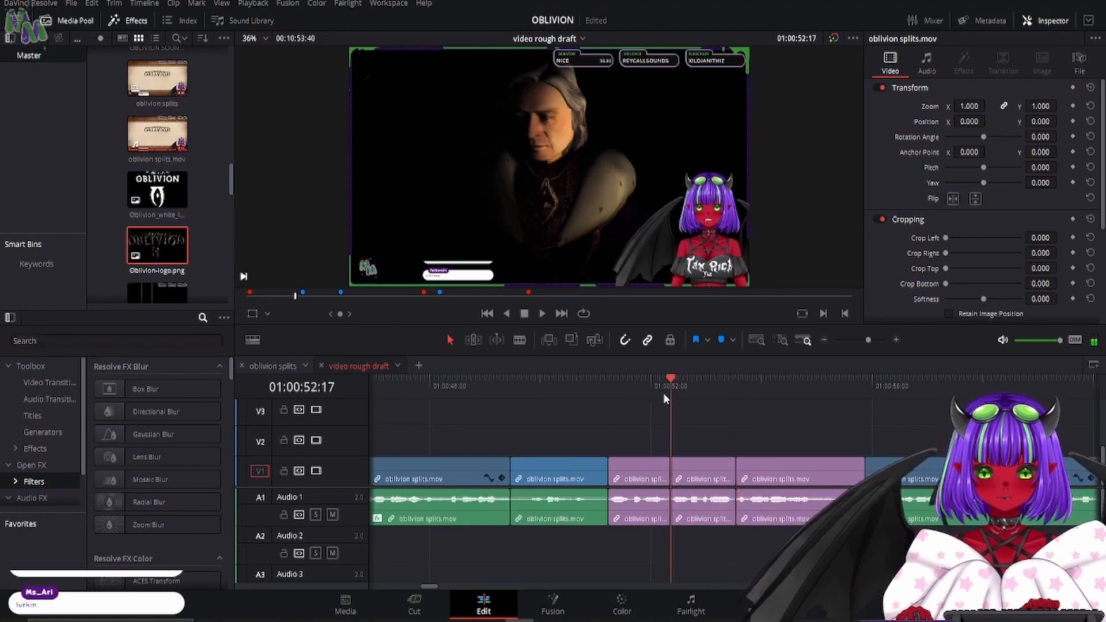
click(1072, 106)
click(1073, 121)
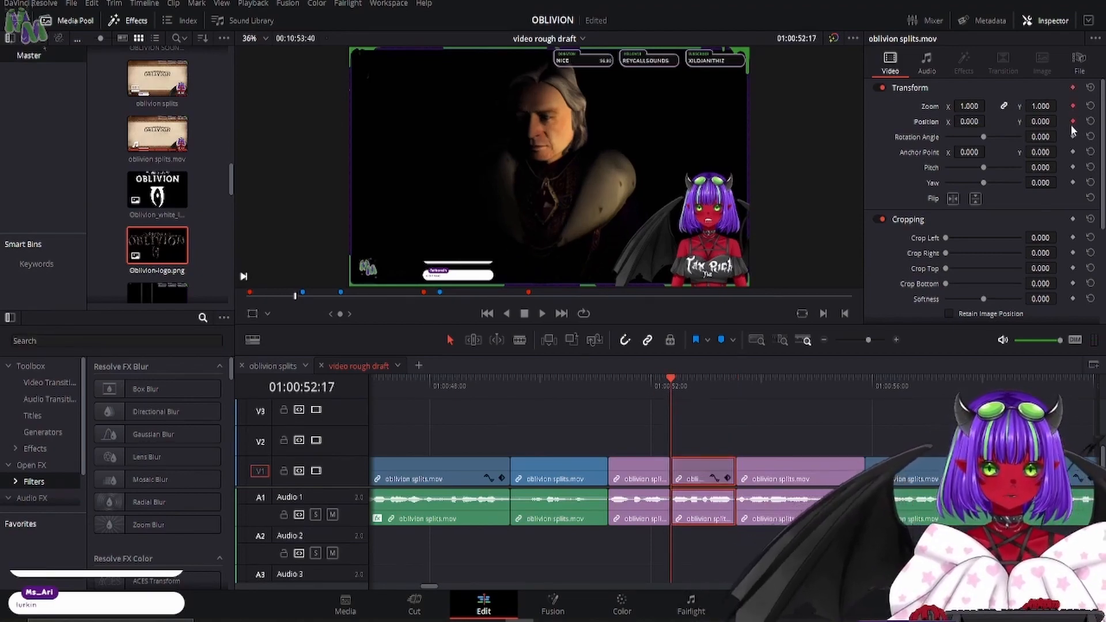
- Advance a few frames to 01:00:52:22 and set the clip's Zoom to 2.790 there for a punch-in
key(Right)
key(Right)
key(Right)
key(Right)
key(Right)
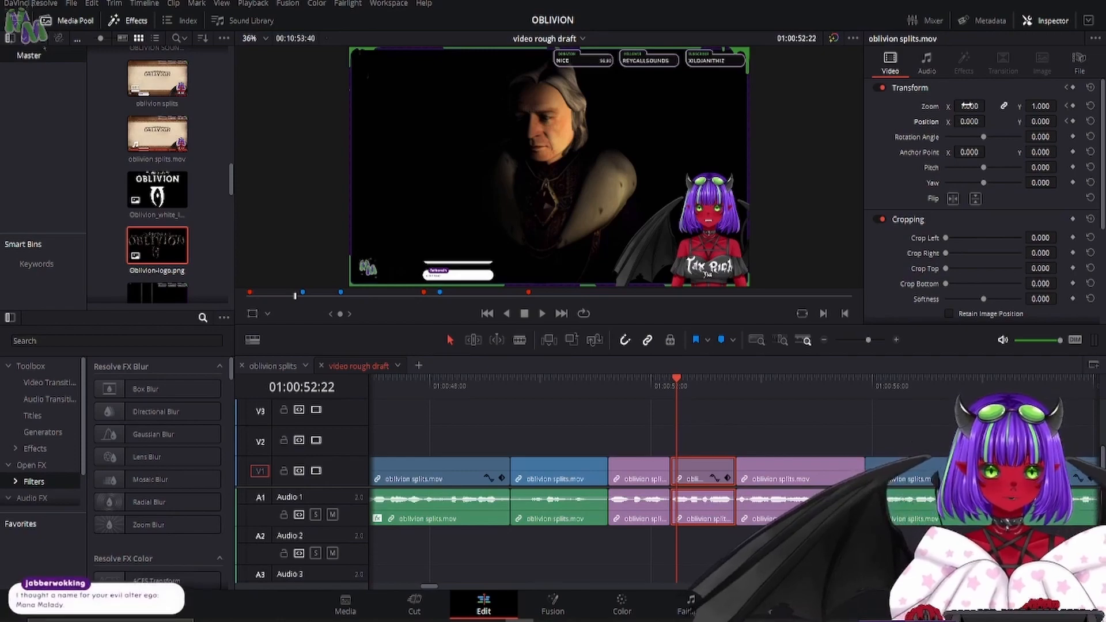
drag(967, 106, 1070, 106)
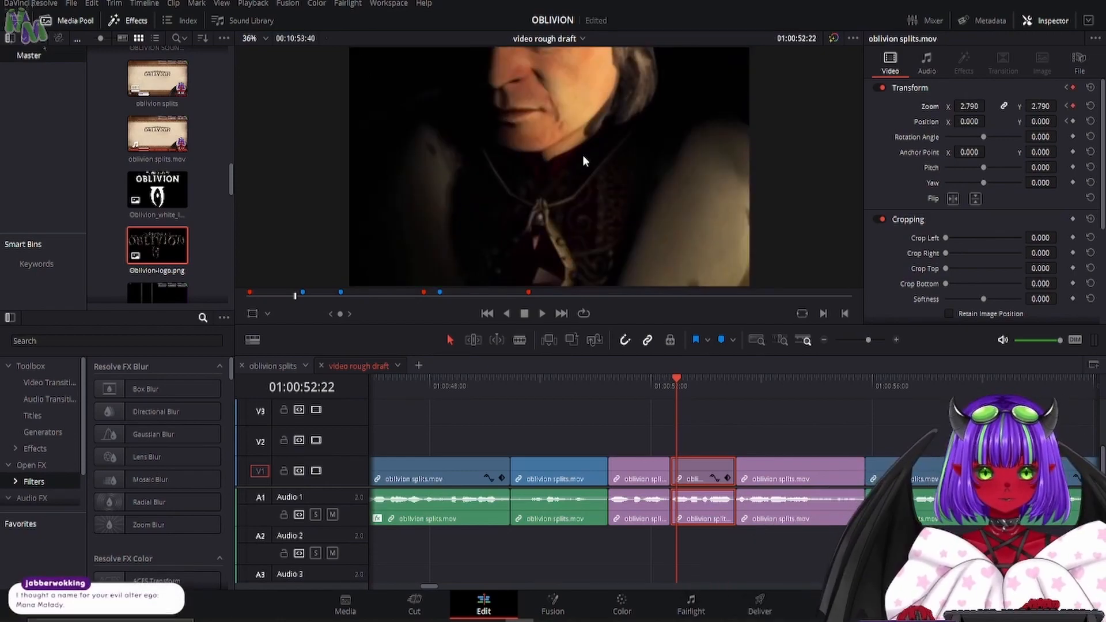
- Reposition the zoomed middle violet clip at 01:00:52:22 to frame the avatar, at about Position X -1679.386 and Y 585.575
click(252, 314)
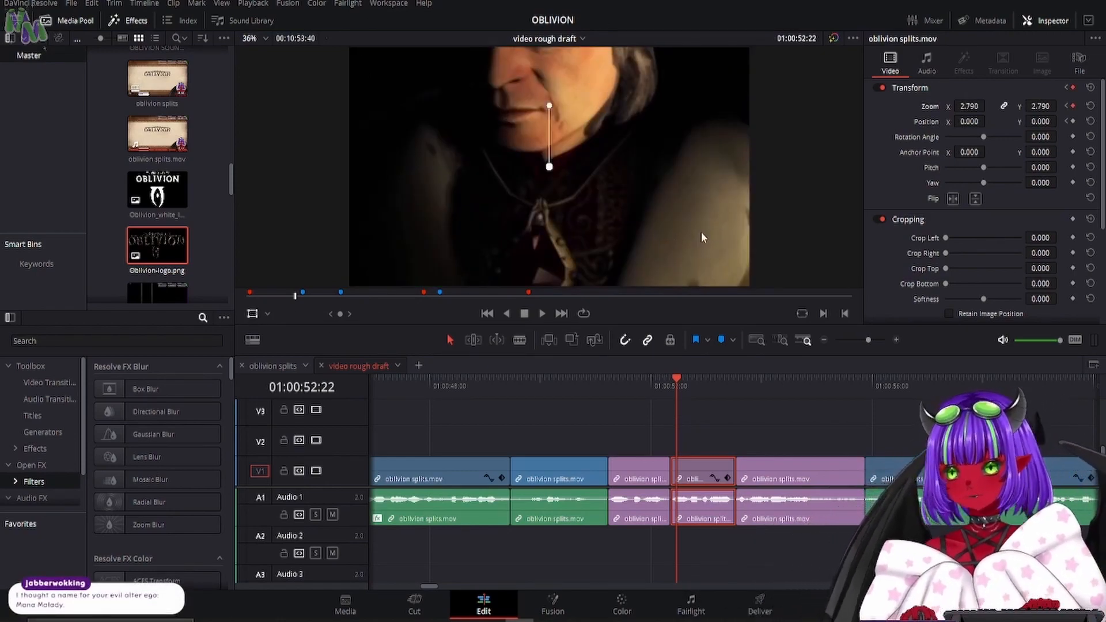
drag(700, 232, 349, 100)
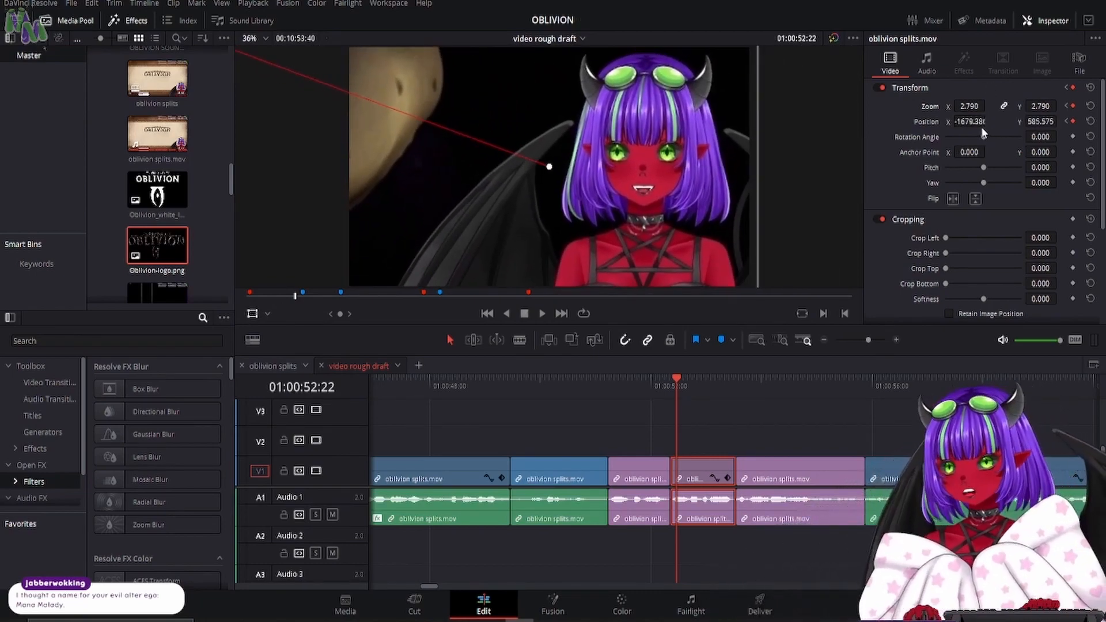
- Copy the middle violet clip's Position X of -1679.386 to the violet clip that follows it
click(778, 465)
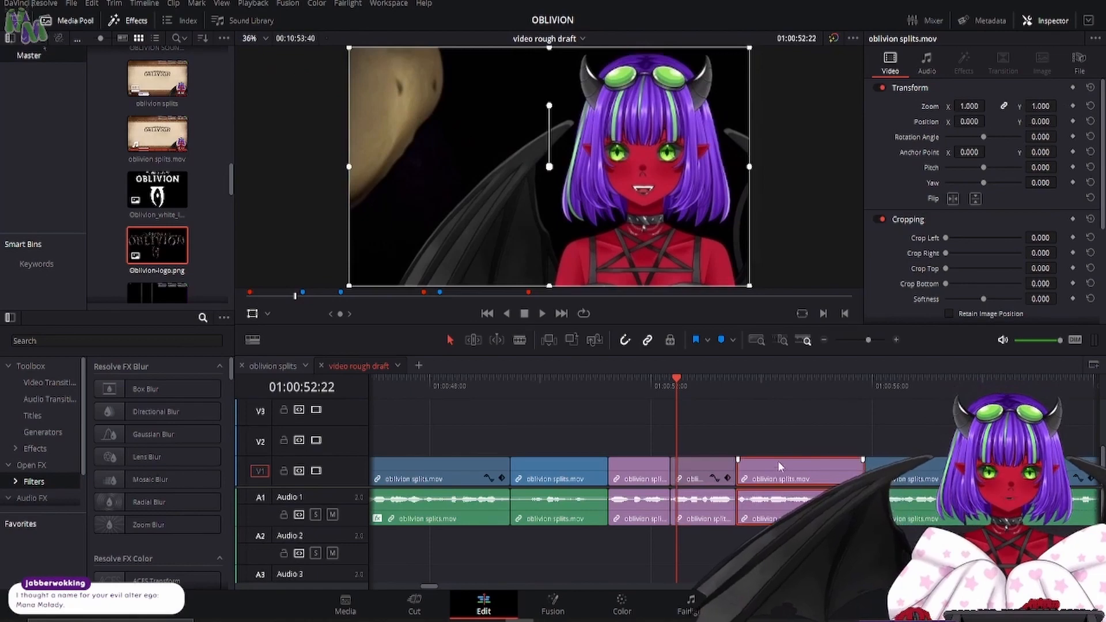
click(706, 469)
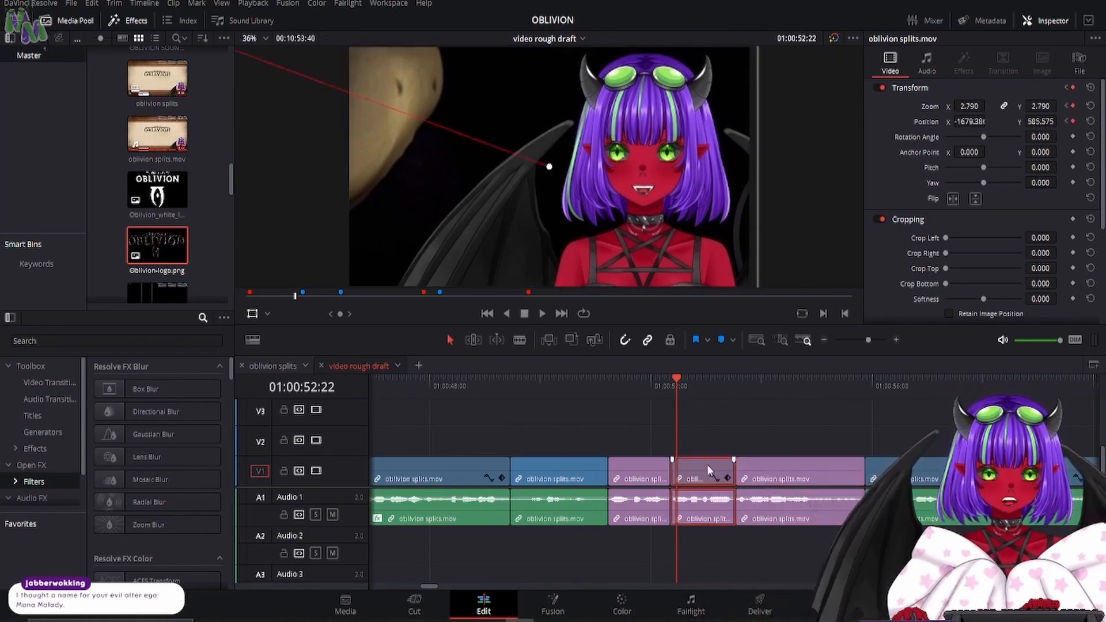
click(968, 122)
key(ctrl+c)
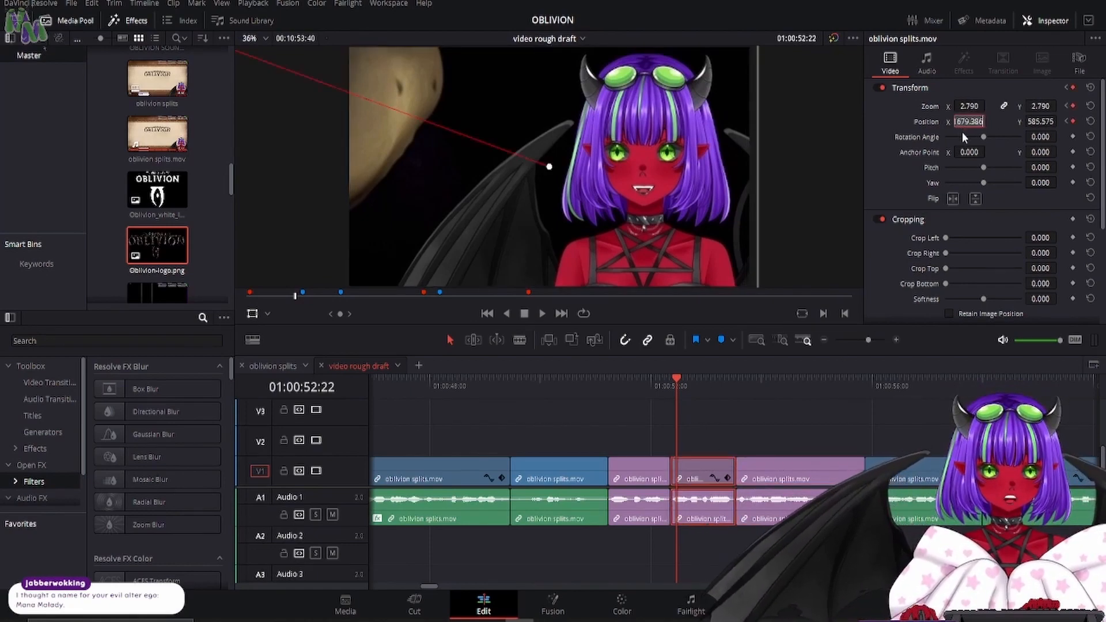
click(812, 467)
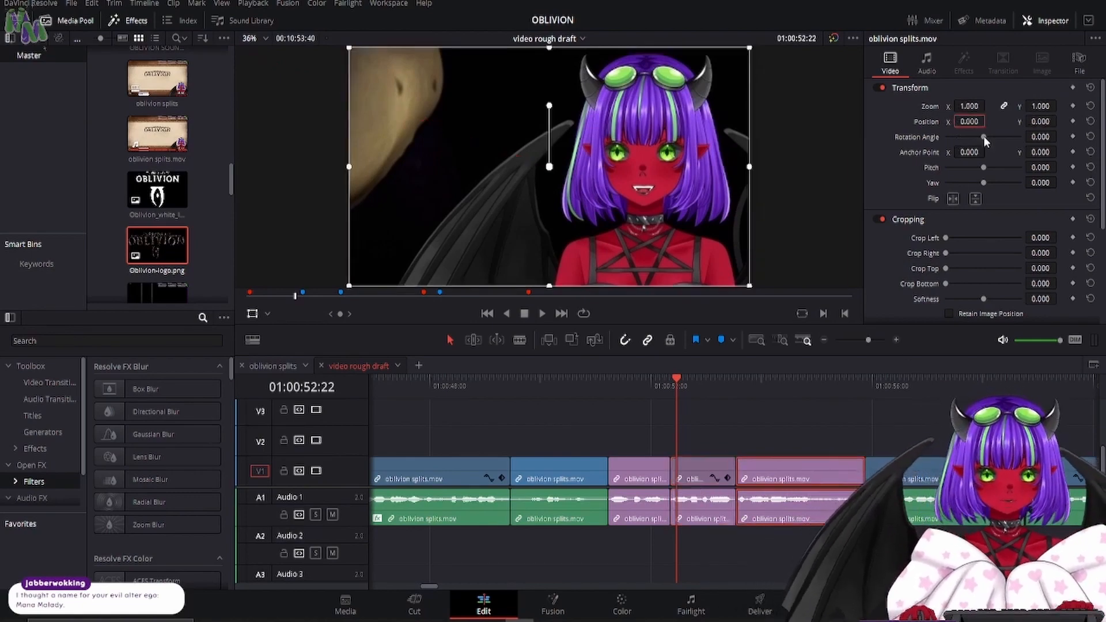
key(ctrl+v)
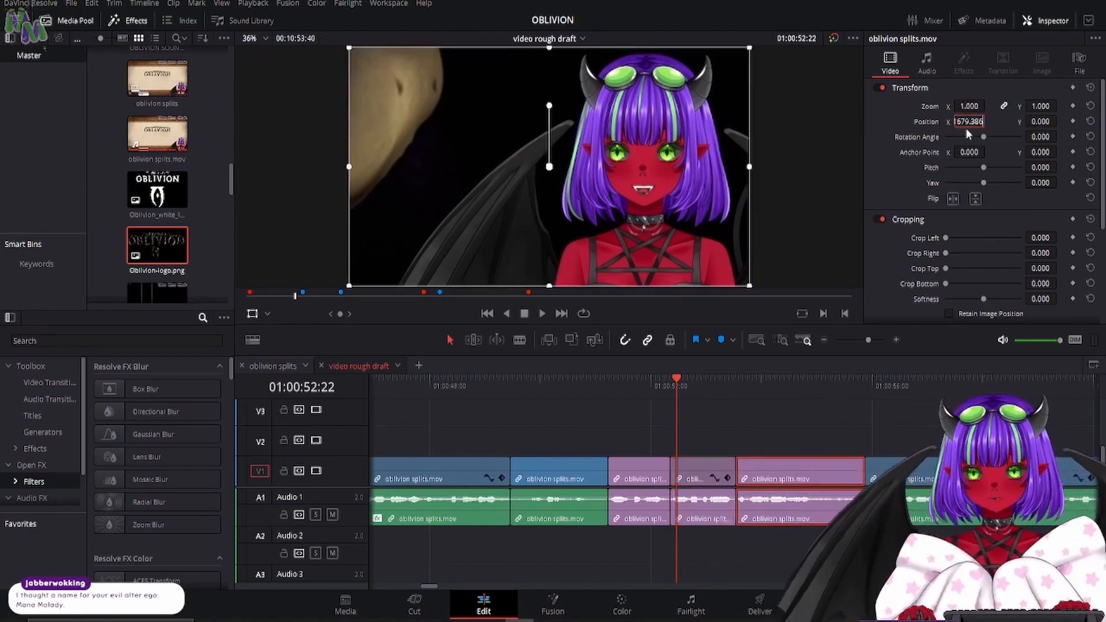
- Copy the middle violet clip's Position Y of 585.575 to the violet clip that follows it
click(726, 461)
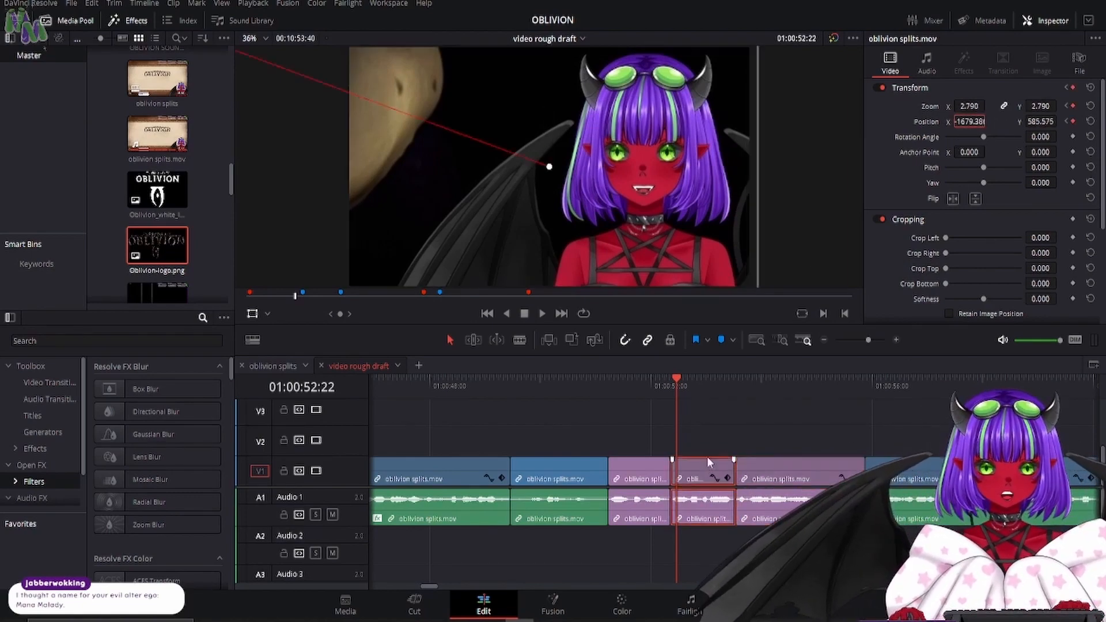
click(1041, 121)
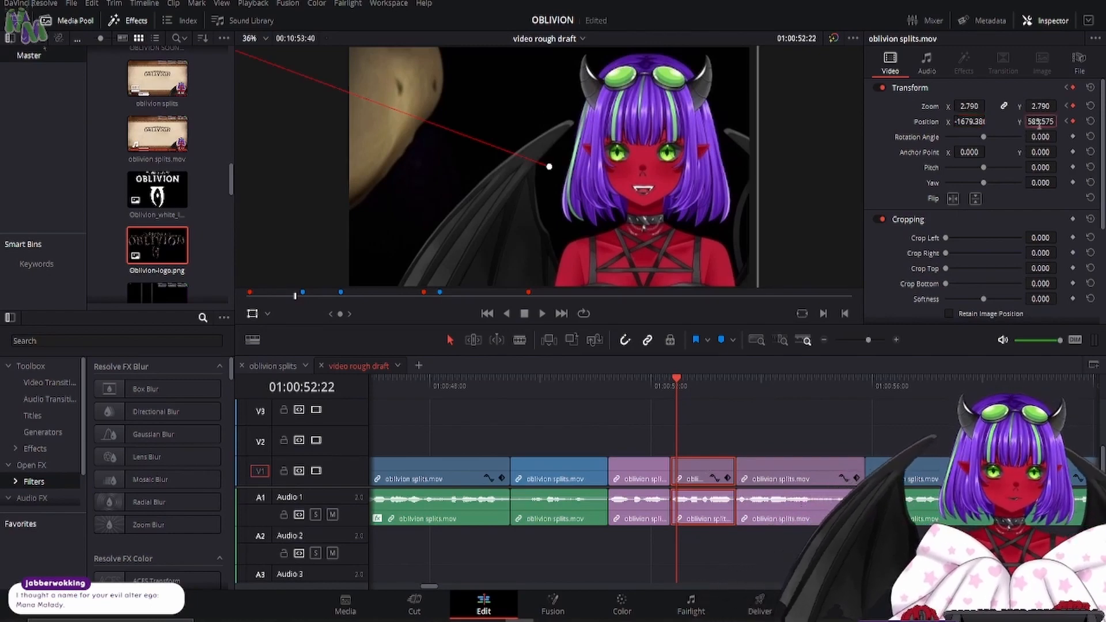
click(807, 461)
drag(1042, 122, 1040, 123)
double_click(1040, 123)
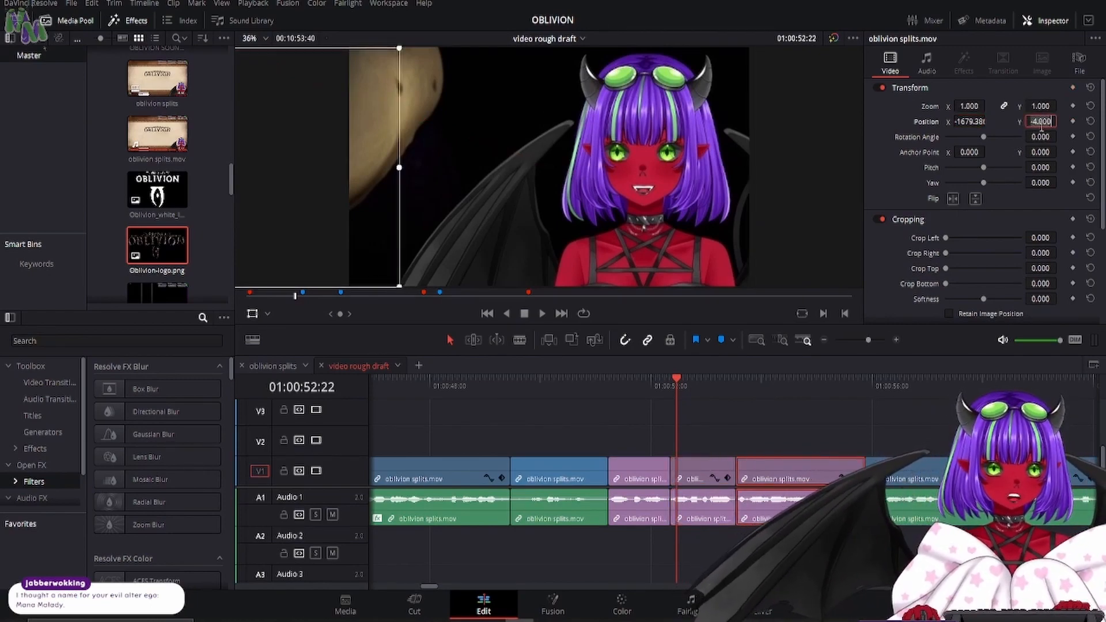
text(585.575)
key(Return)
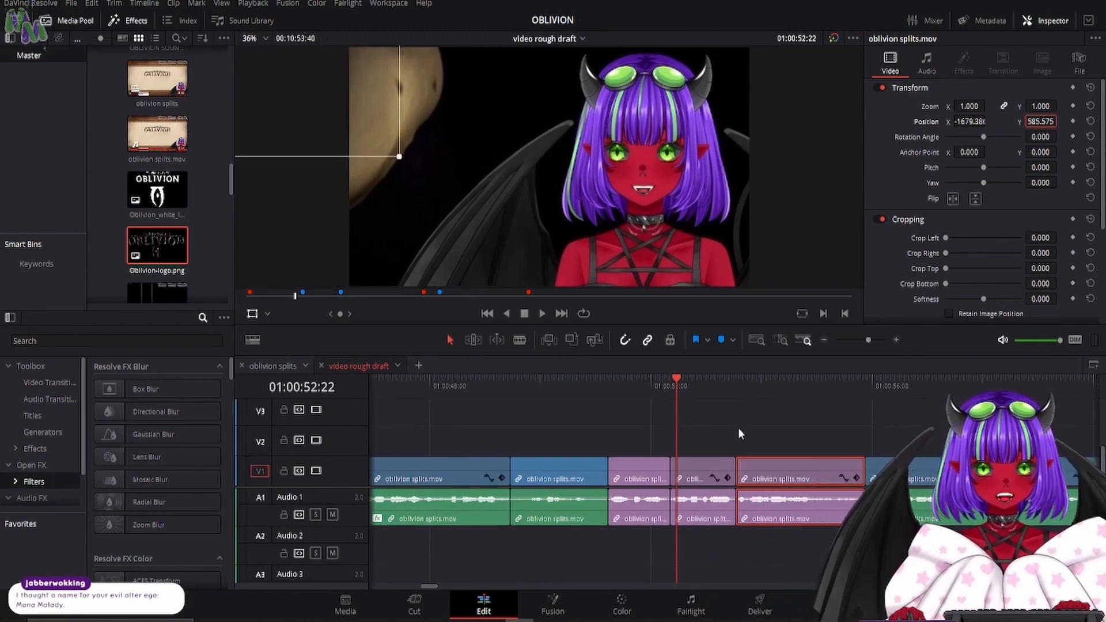
- Play the smooth_brain.png section around 01:05:04 and return the playhead to the middle violet clip at 01:00:52:29
click(697, 471)
click(545, 318)
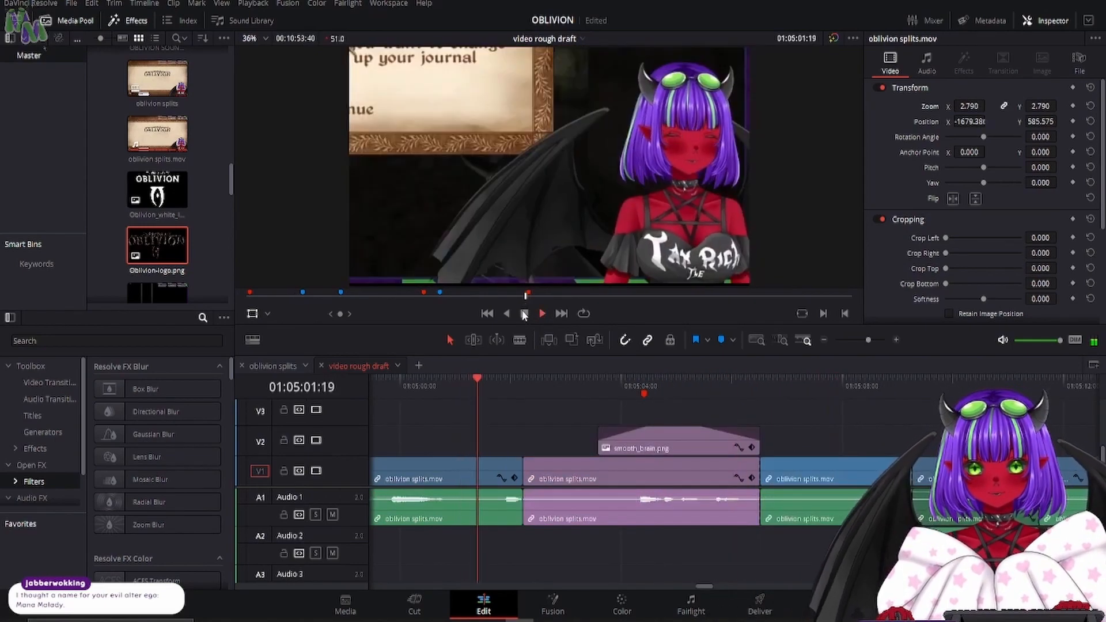
click(524, 314)
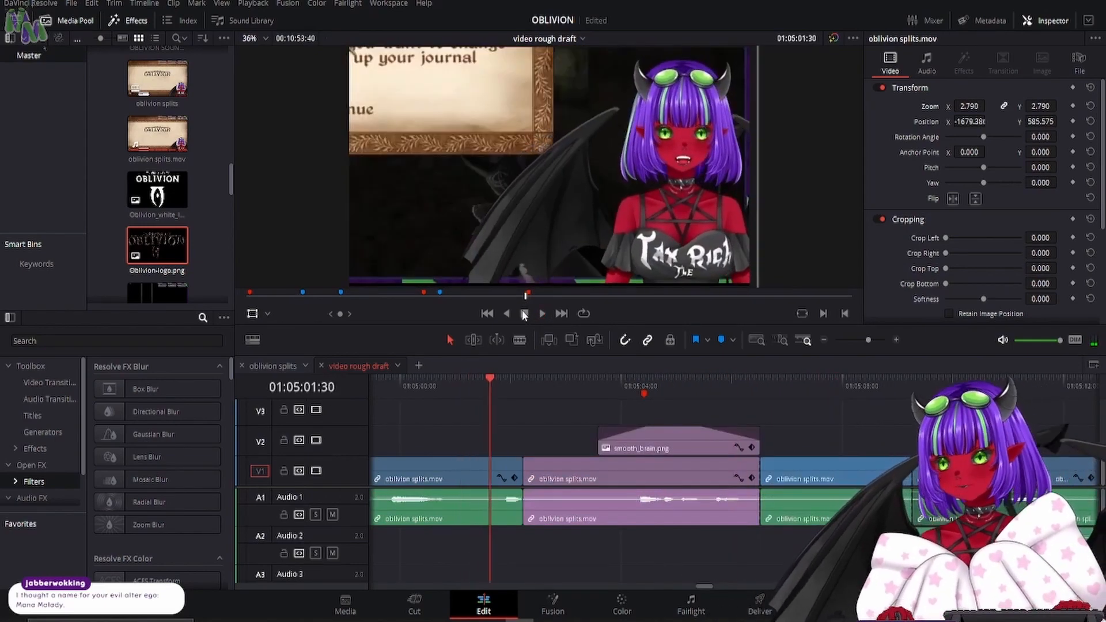
click(296, 296)
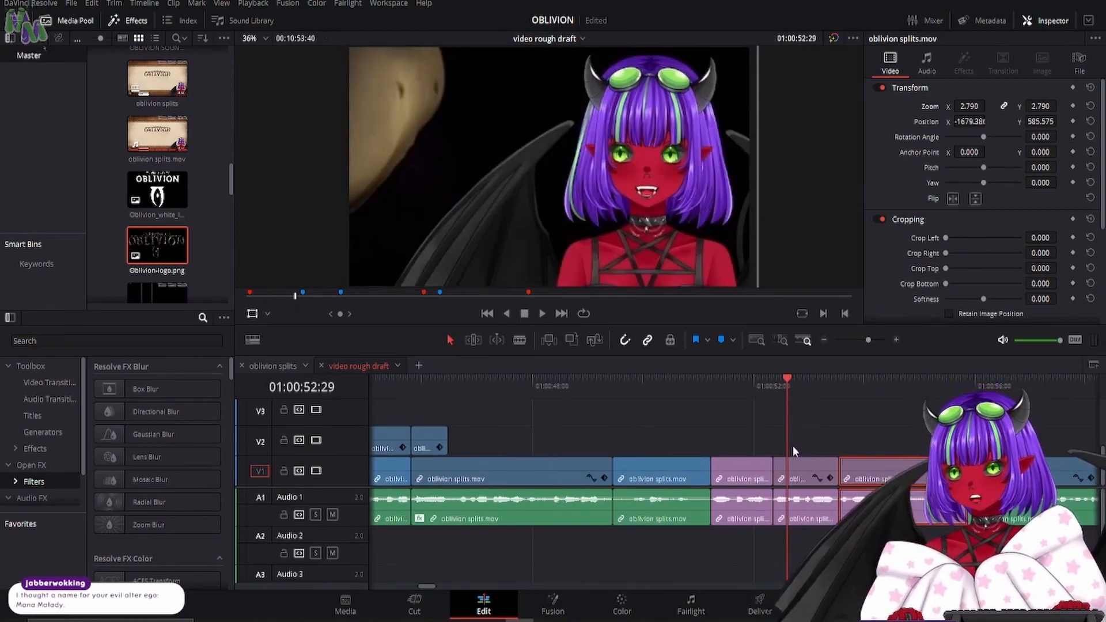
- Apply the MagicZoomV3 effect to the middle violet clip and preview it at 01:00:53:13
click(798, 473)
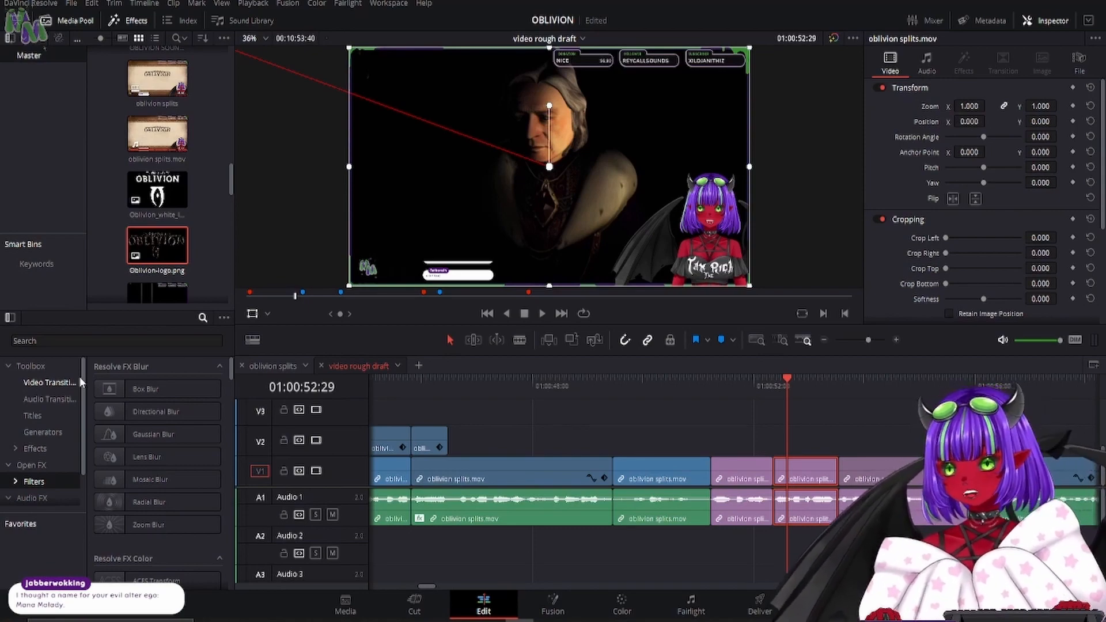
scroll(49, 409, down, 2)
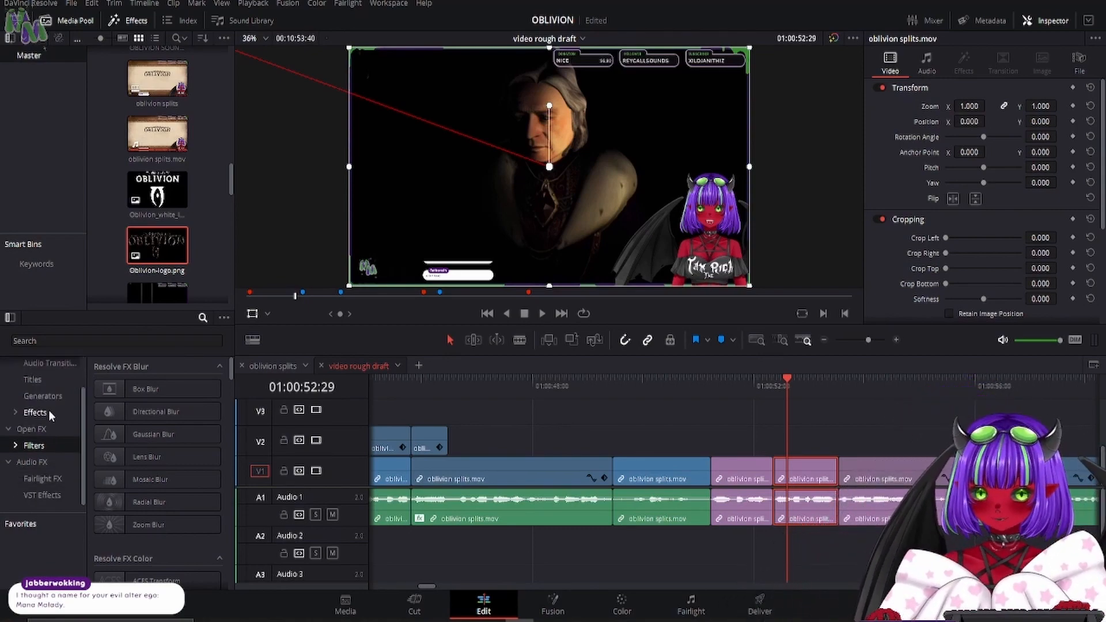
click(48, 418)
scroll(136, 527, down, 3)
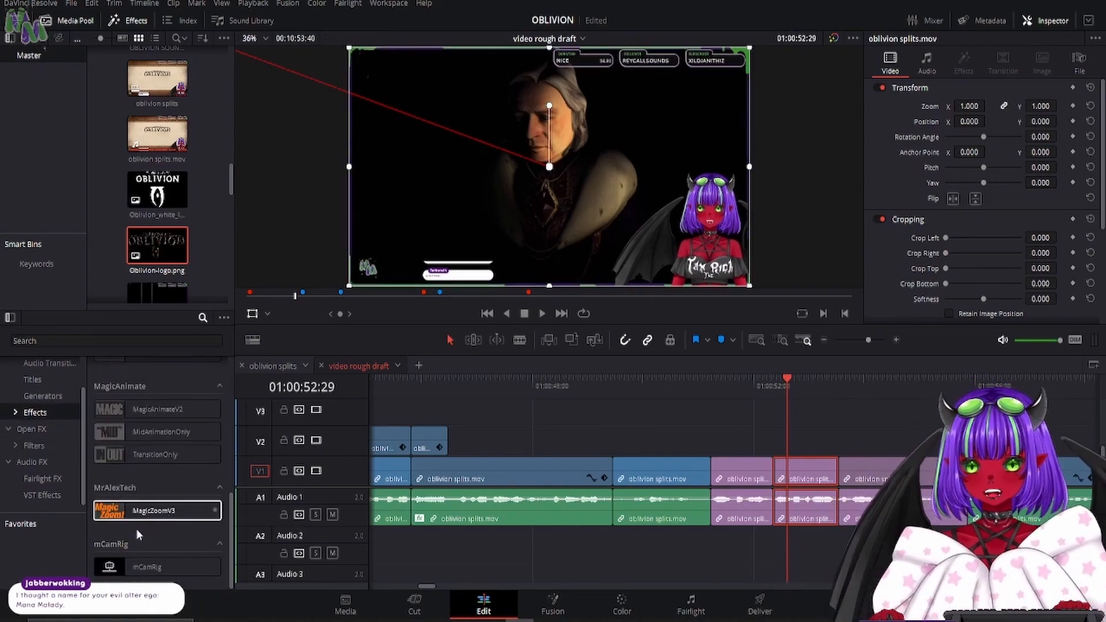
drag(132, 511, 807, 479)
drag(774, 392, 824, 389)
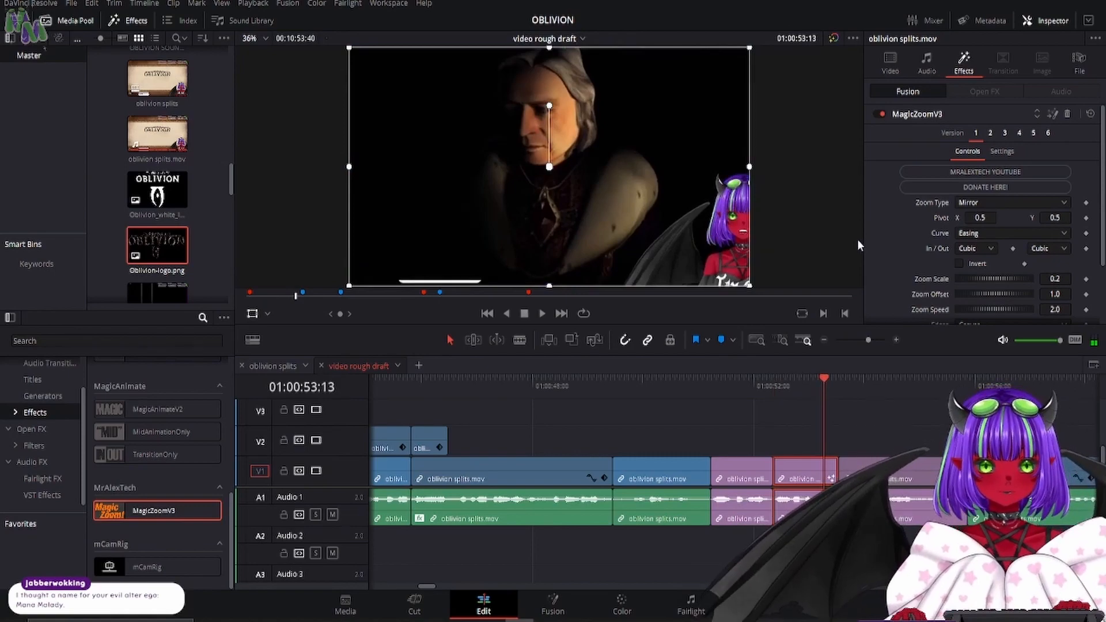
- Set MagicZoomV3's Zoom Type to Zoom&Hold, Zoom Scale to about 1.823, and Pivot to about X 0.997, Y 0.21
click(969, 202)
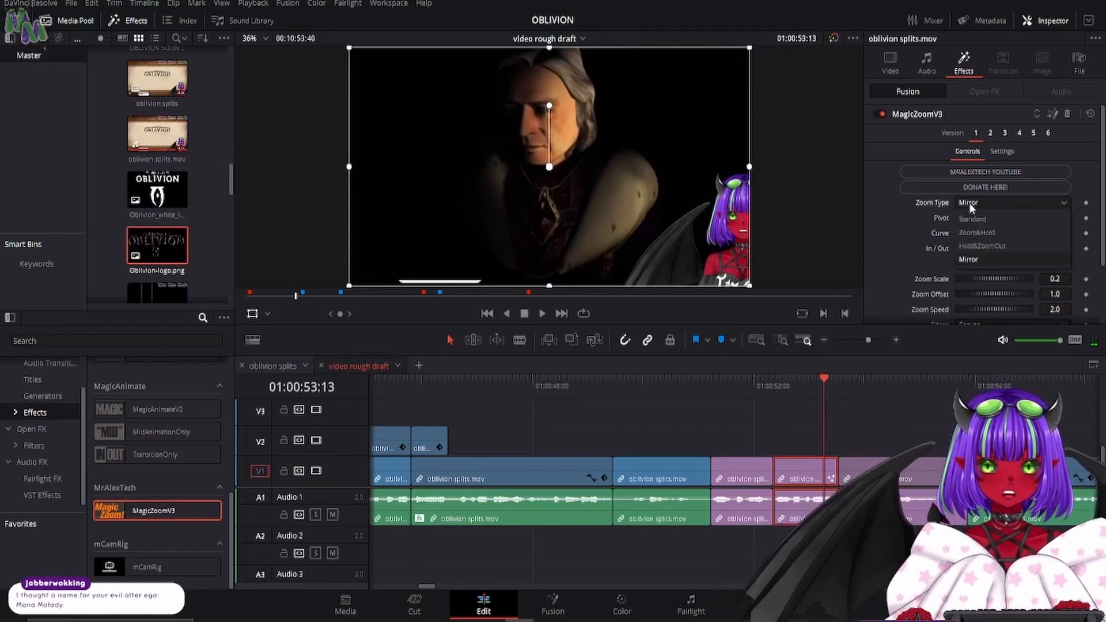
click(975, 233)
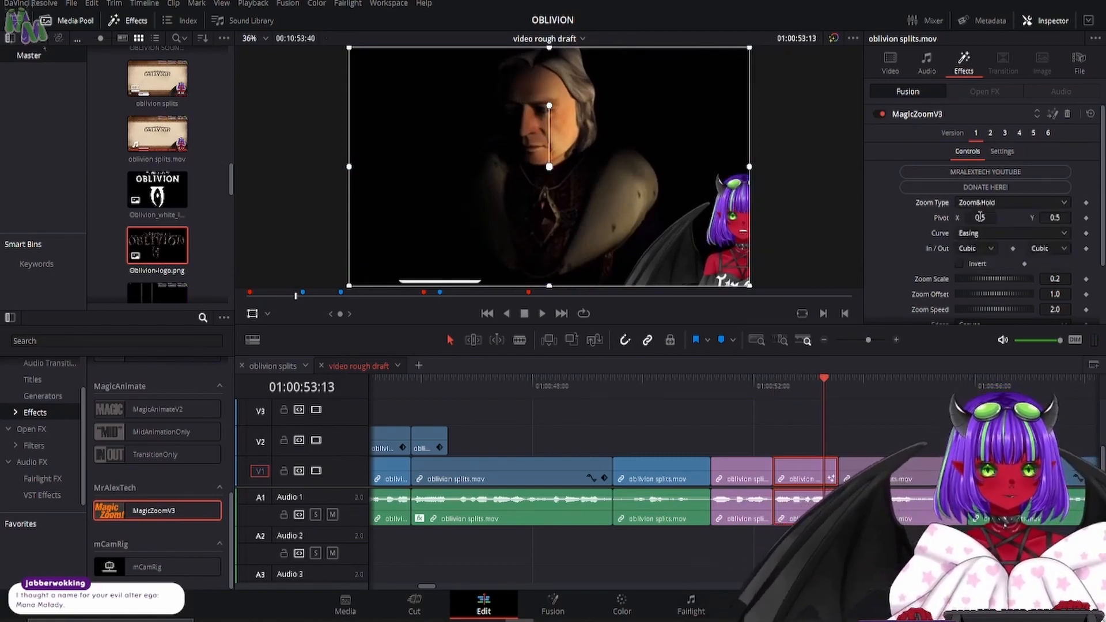
drag(980, 217, 1026, 217)
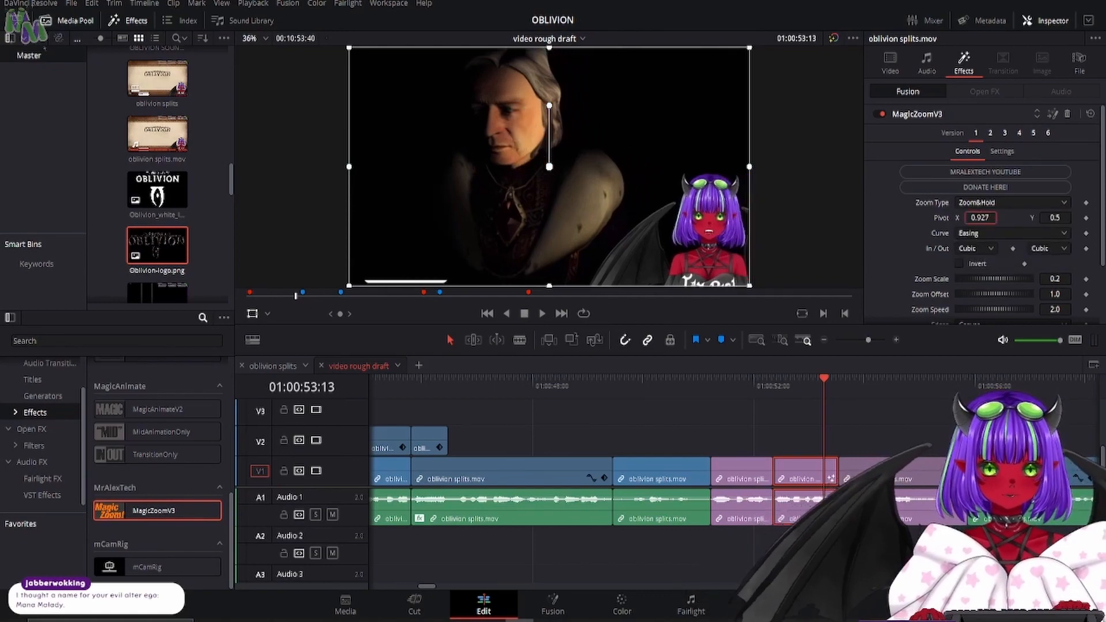
drag(978, 281, 1002, 277)
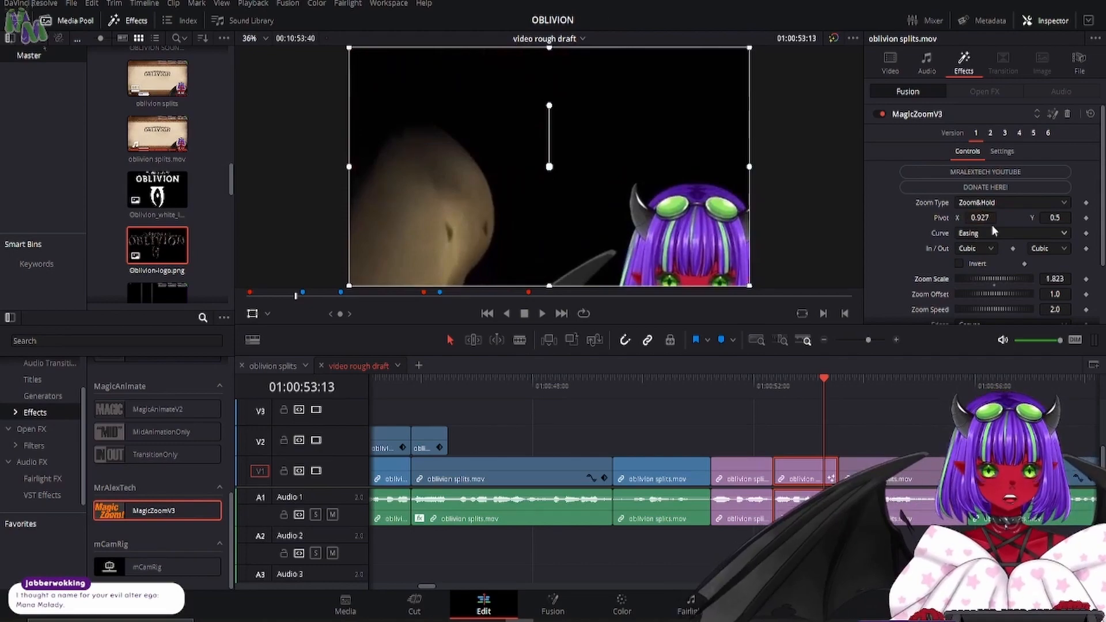
drag(1056, 217, 978, 217)
drag(1054, 222, 999, 235)
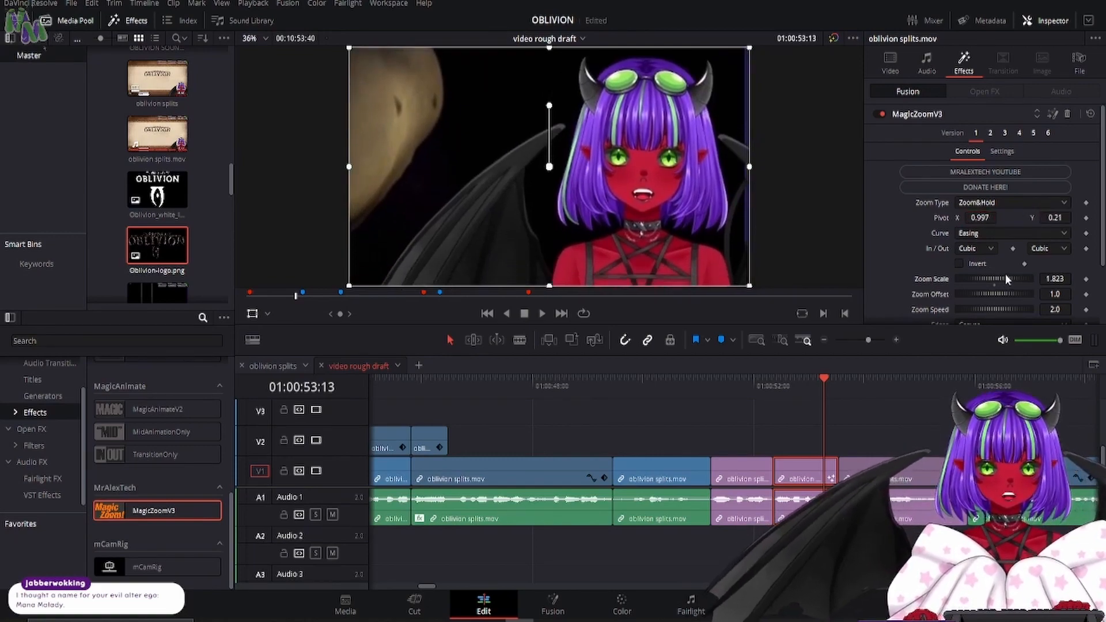
- Reduce MagicZoomV3's Zoom Scale to about 1.127 and adjust its Pivot to about X 0.995, Y 0.079
drag(1005, 275, 998, 275)
mouse_move(980, 217)
mouse_down()
mouse_move(945, 217)
mouse_move(1000, 217)
mouse_move(984, 218)
mouse_up()
drag(1055, 219, 981, 228)
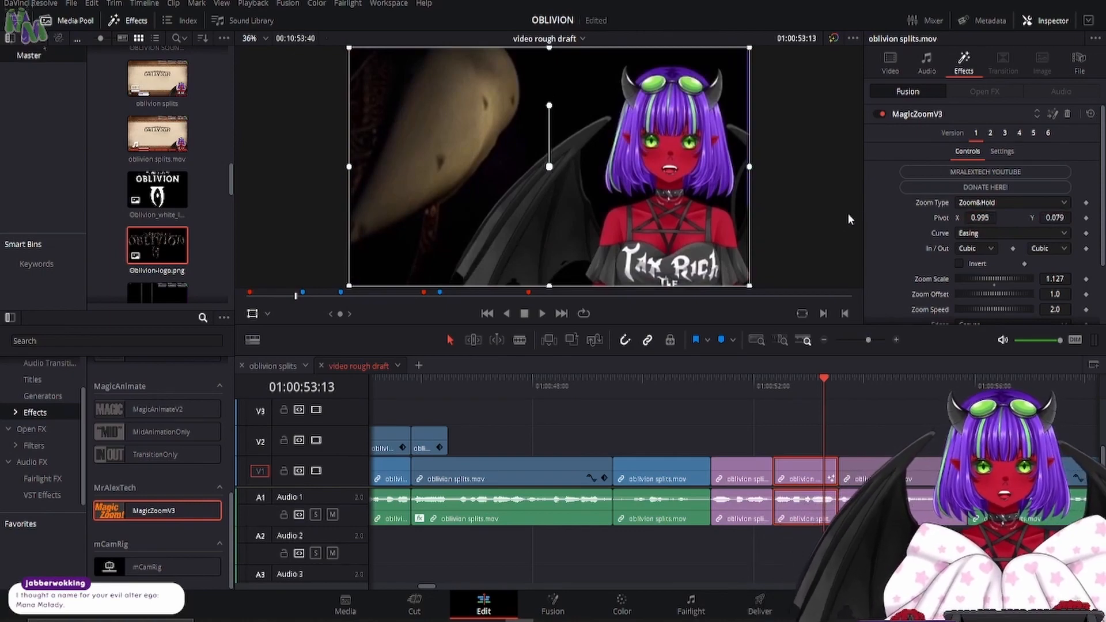
- Play the MagicZoomV3 punch-in from 01:00:51:22 through the following violet clip
click(725, 387)
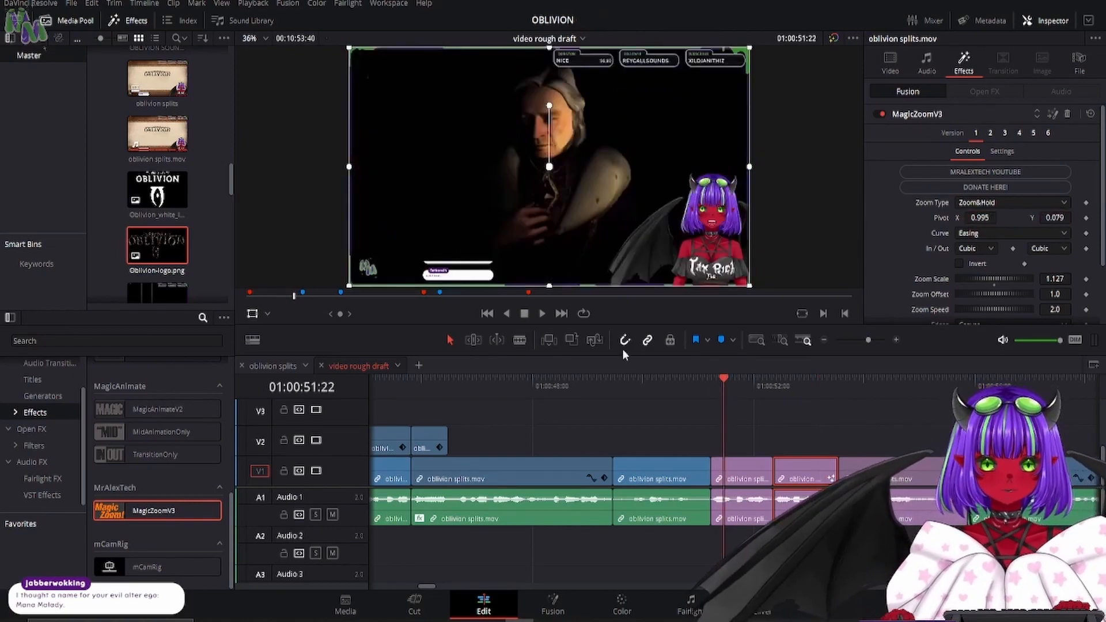
click(542, 314)
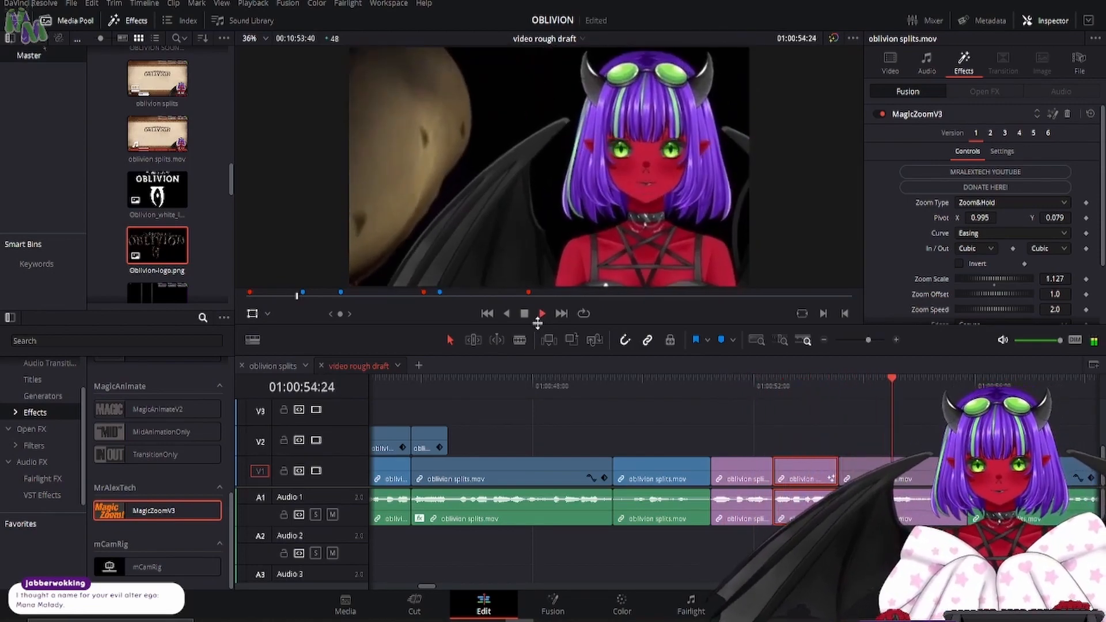
key(space)
- Step frame by frame to 01:00:53:26 to compare the framing across the cut between the middle and following violet clips
drag(818, 392, 826, 386)
key(Right)
key(Right)
key(Right)
key(Right)
key(Right)
key(Right)
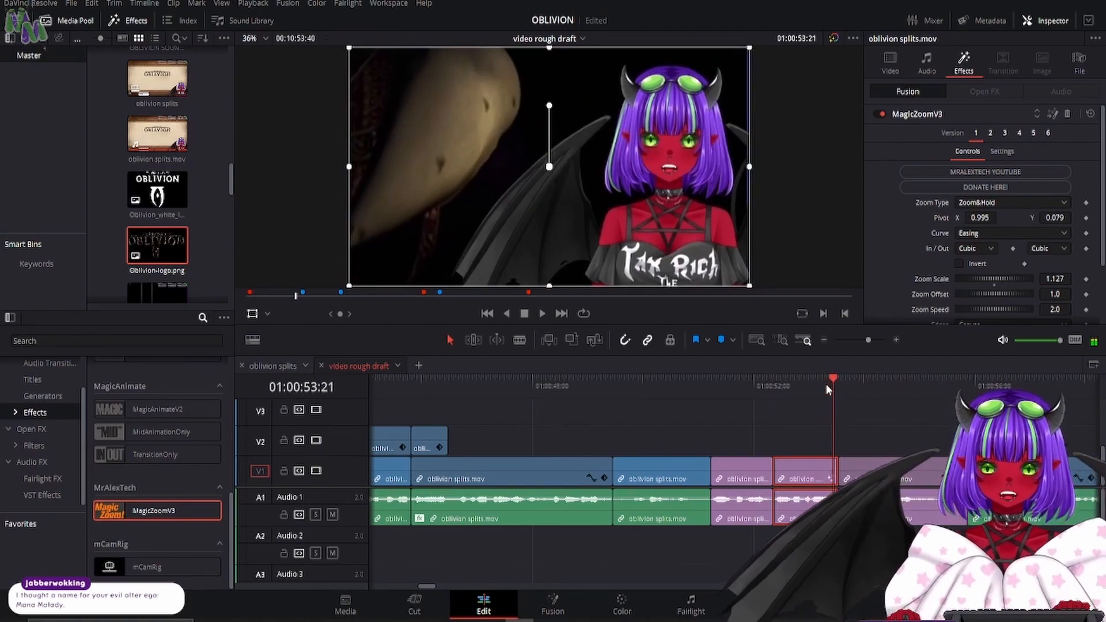
key(Right)
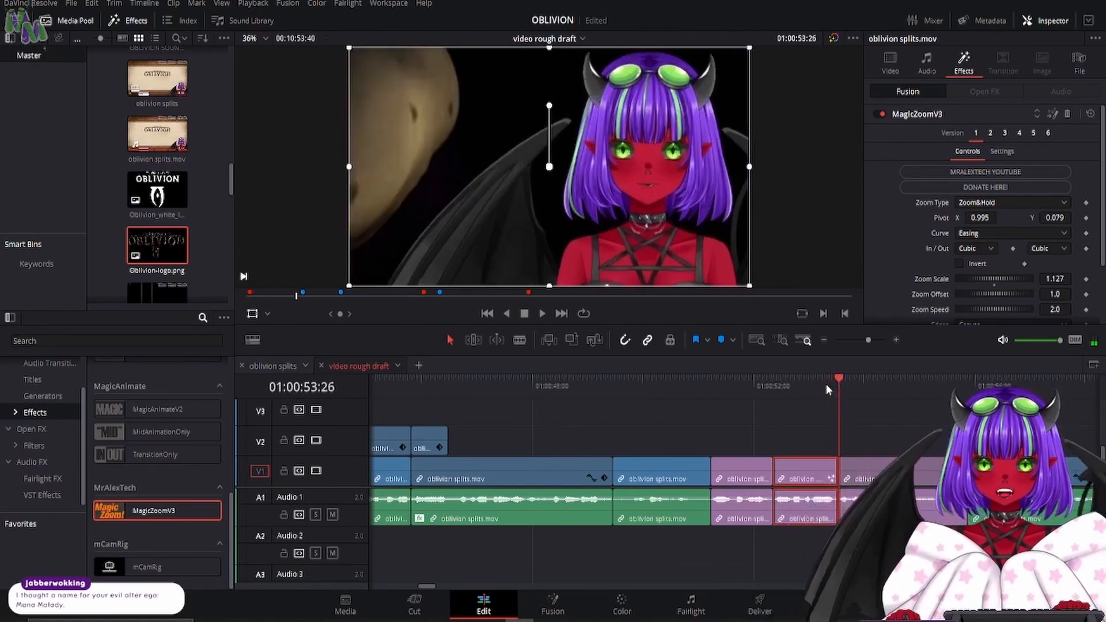
key(Left)
key(Right)
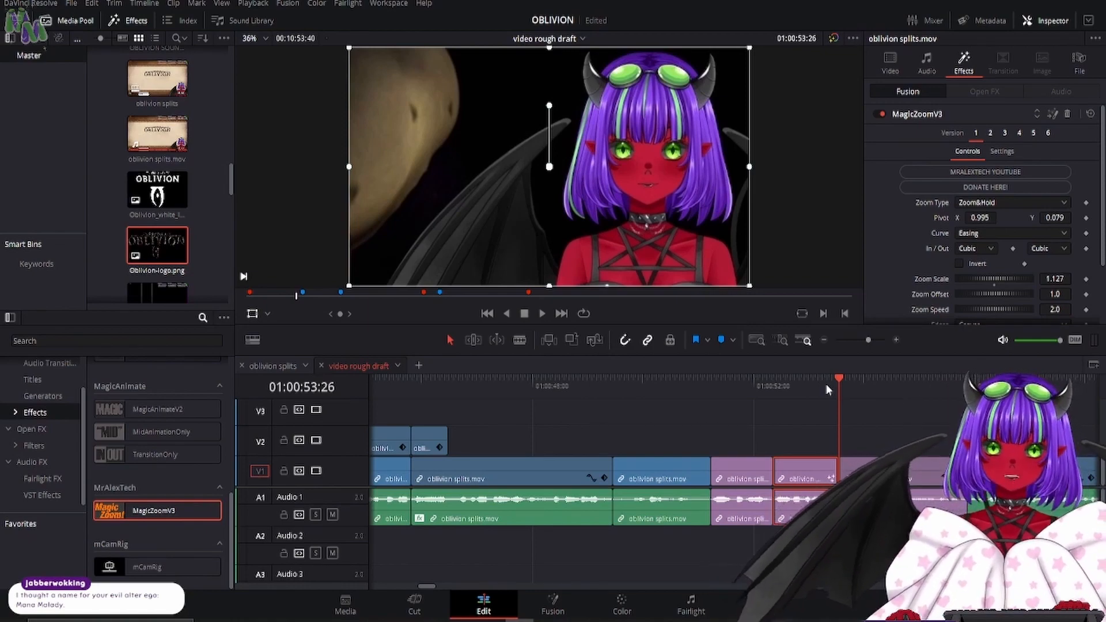
- Replay the middle violet clip from its start at 01:00:52:17 and reset its Transform settings
key(Up)
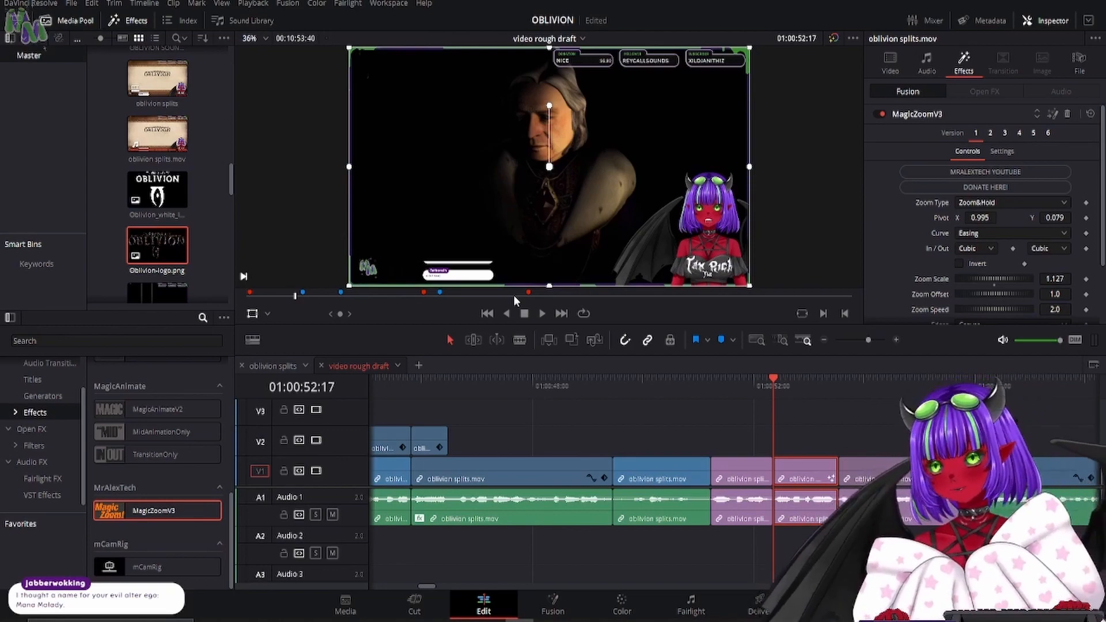
key(space)
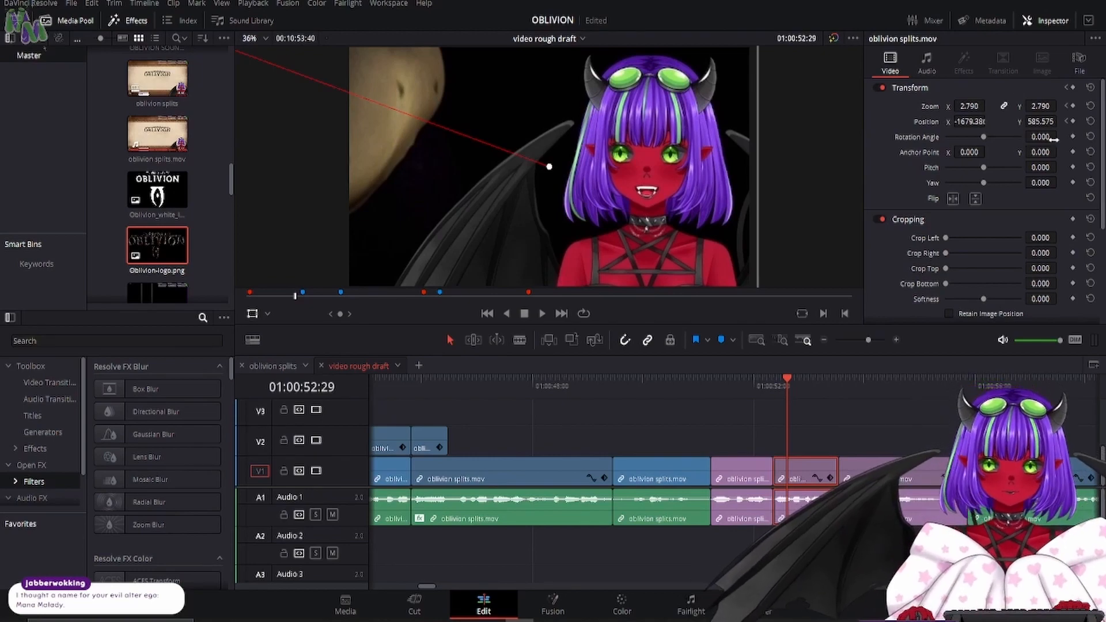
click(1091, 88)
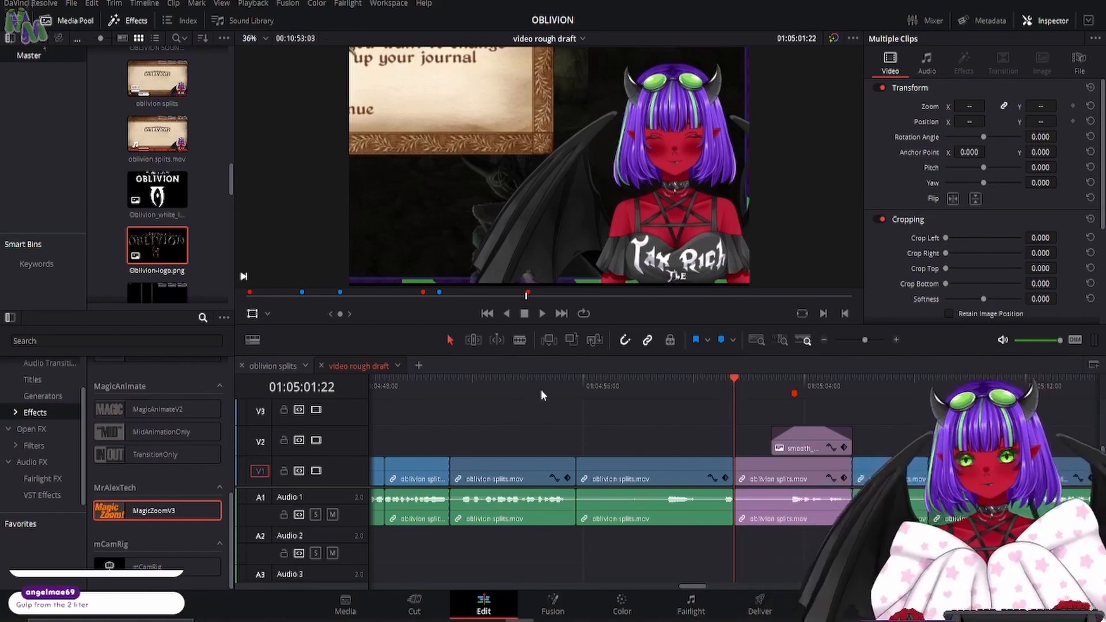
- Play the smooth_brain.png section from 01:05:01:22 to 01:05:04:43 and enlarge the preview viewer
click(542, 314)
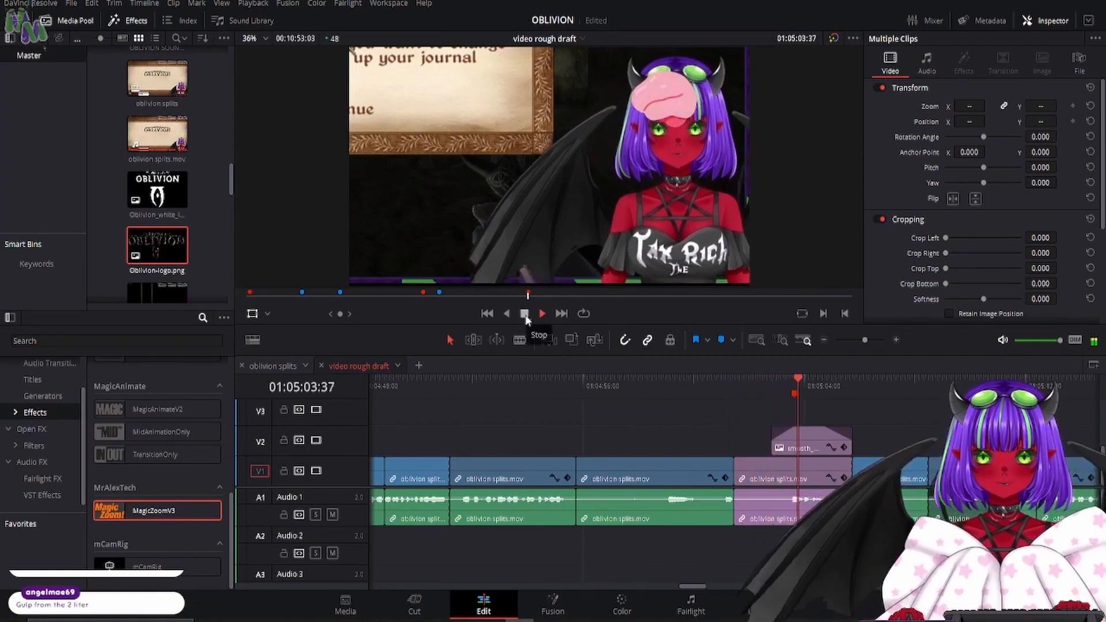
click(525, 315)
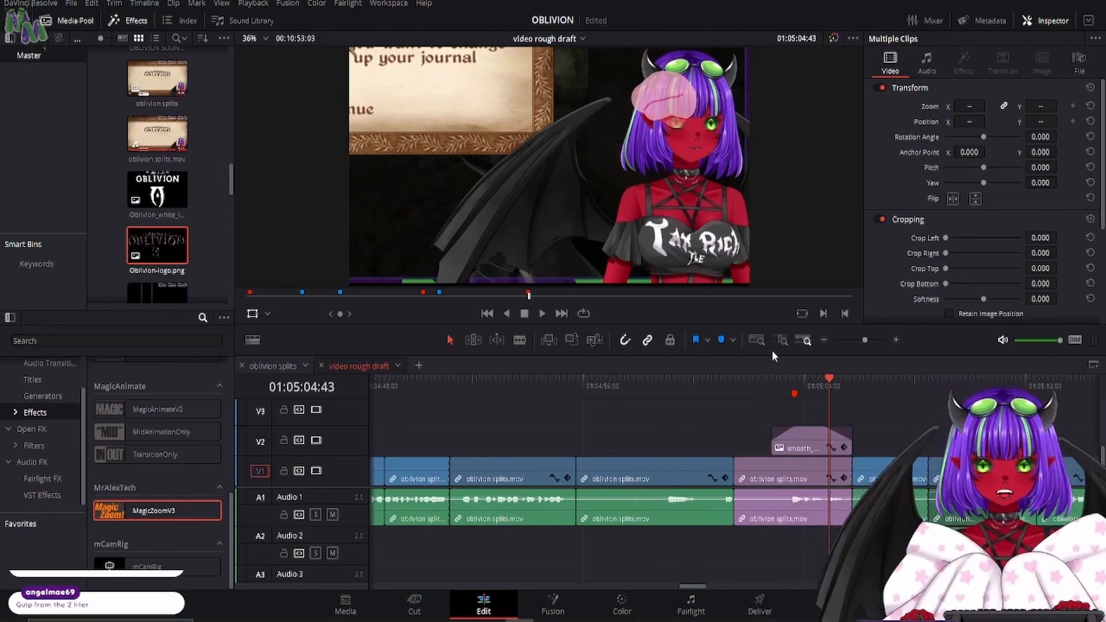
drag(773, 354, 770, 480)
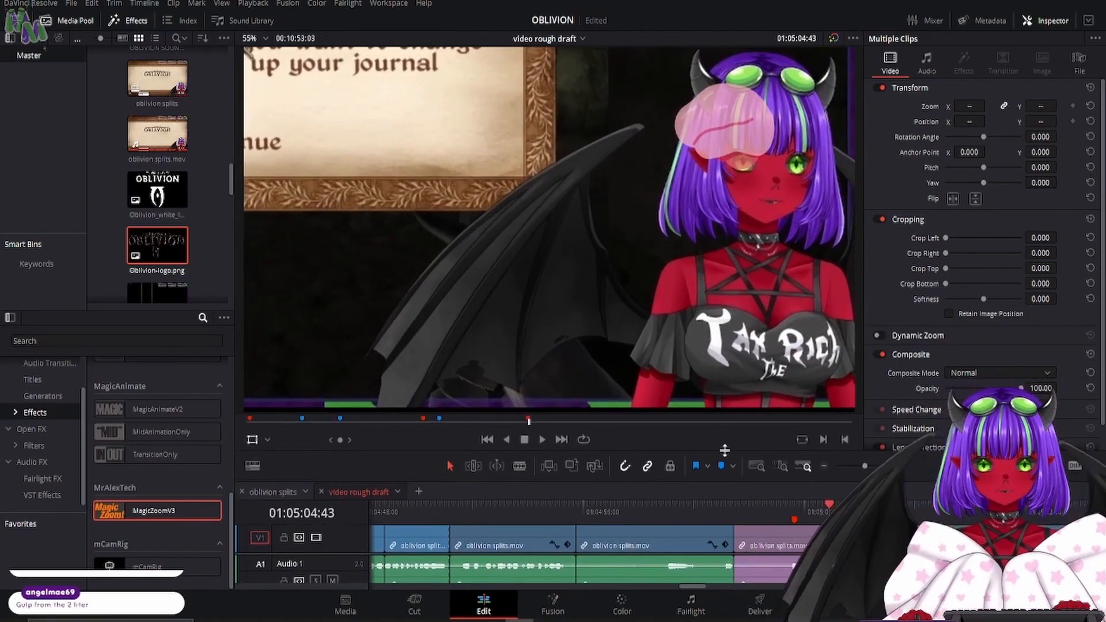
- Select the smooth_brain.png overlay at 01:05:02:39 and reposition it frame by frame from 01:05:03:26 to 01:05:04:10 to follow the avatar's head
drag(724, 451, 735, 360)
click(773, 416)
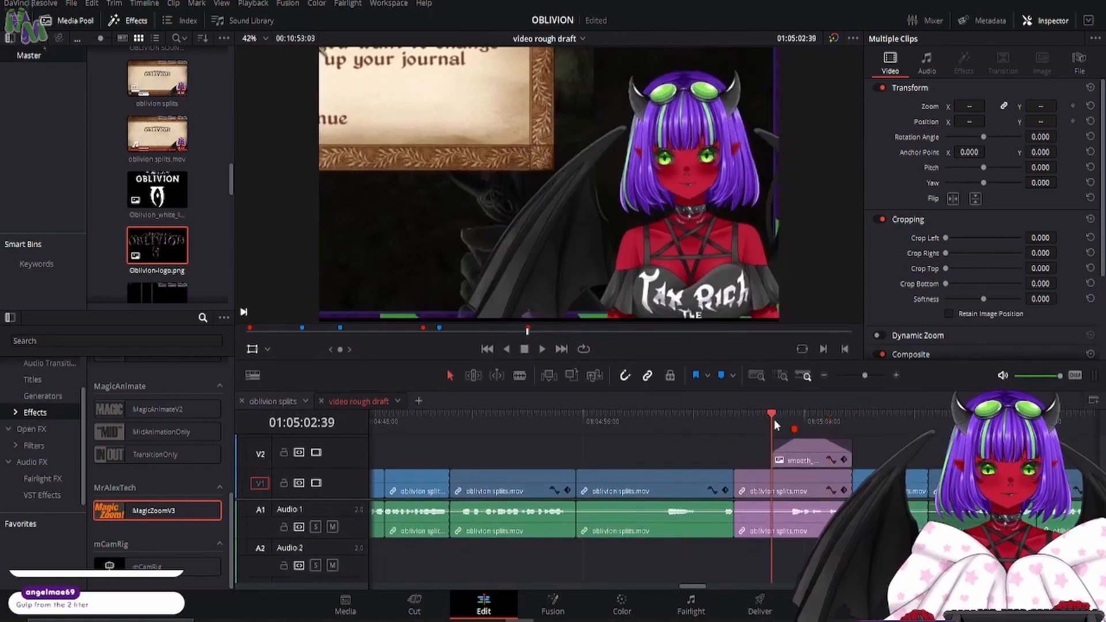
click(800, 449)
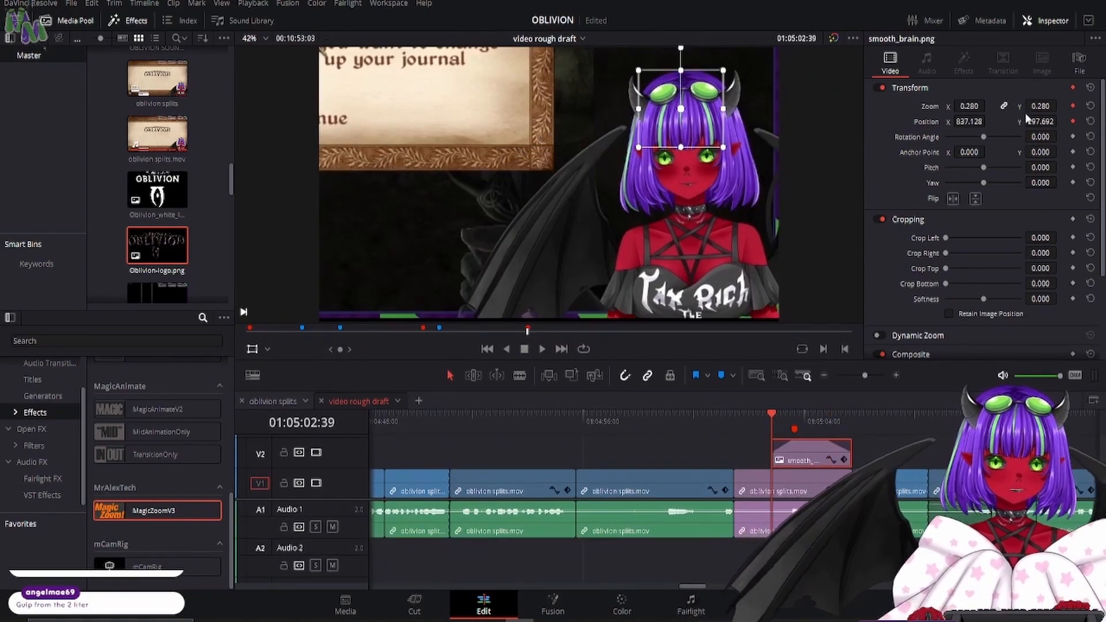
key(space)
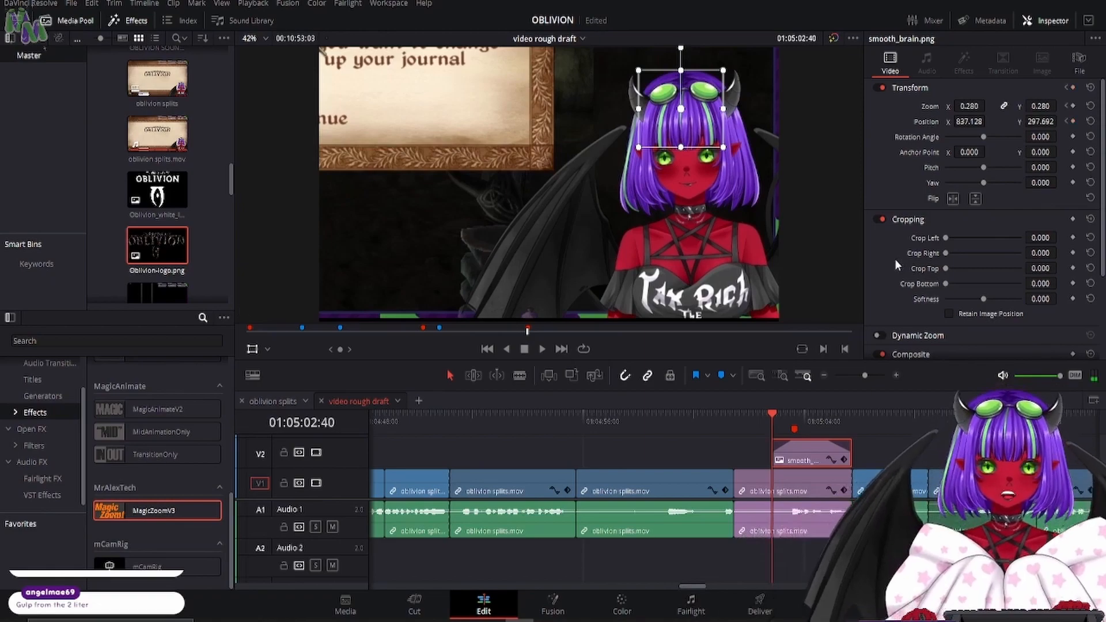
key(Right)
key(Right)
key(Right)
key(Right)
key(Right)
key(Right)
key(Right)
key(Right)
key(Right)
key(Right)
key(Right)
key(Right)
key(Right)
key(Right)
key(Right)
key(Right)
key(Right)
key(Right)
key(Right)
key(Right)
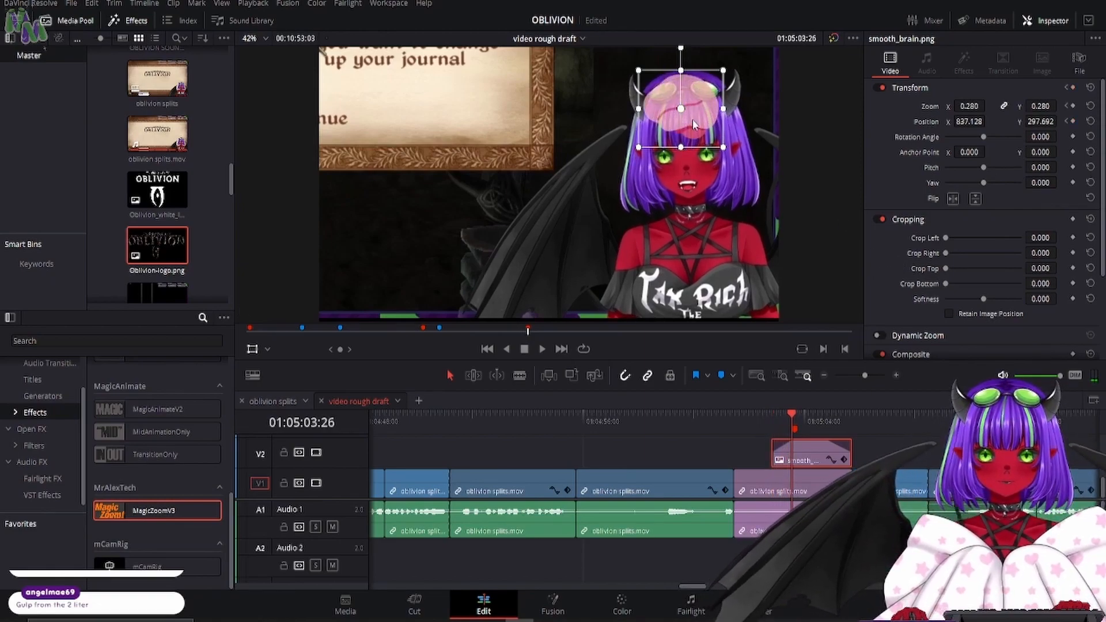
drag(693, 119, 719, 105)
key(Right)
key(Right)
key(Right)
key(Right)
key(Right)
key(Right)
key(Right)
key(Right)
key(Right)
key(Right)
key(Right)
key(Right)
key(Right)
key(Right)
key(Right)
key(Right)
key(Right)
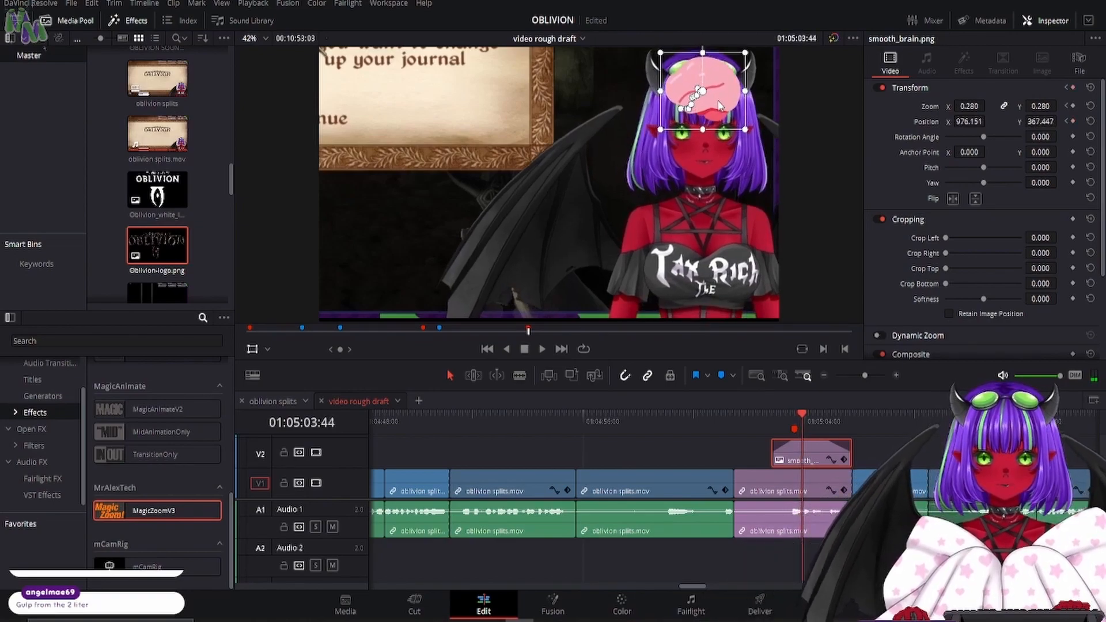
key(Right)
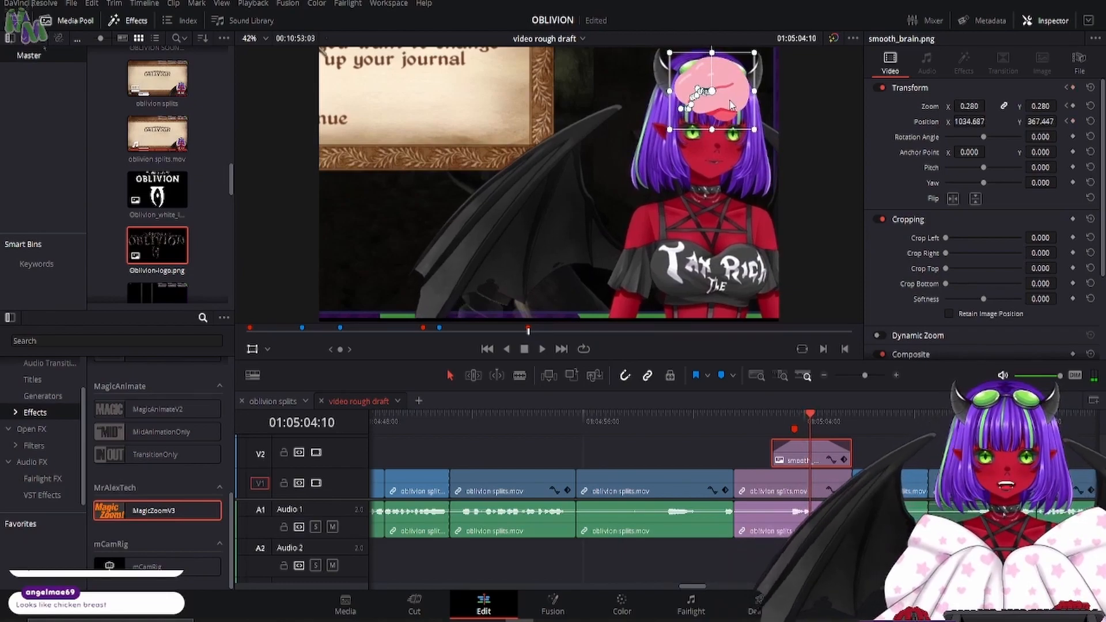
drag(730, 105, 733, 109)
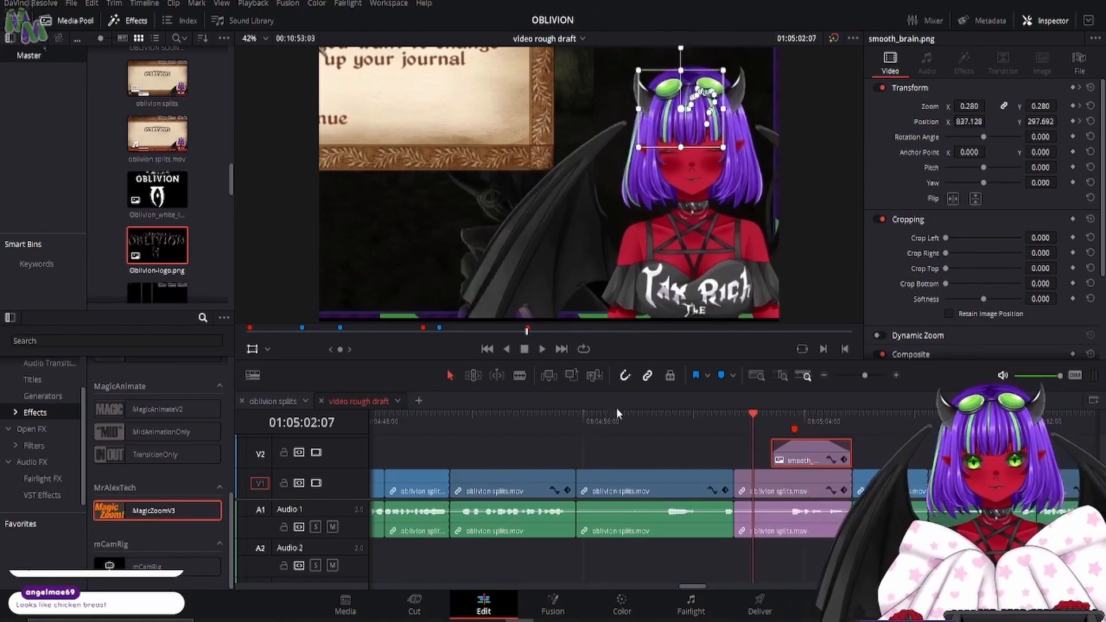
- Play the animated brain overlay section from 01:05:02:07 to 01:05:06:44 to check its movement
click(674, 480)
click(542, 349)
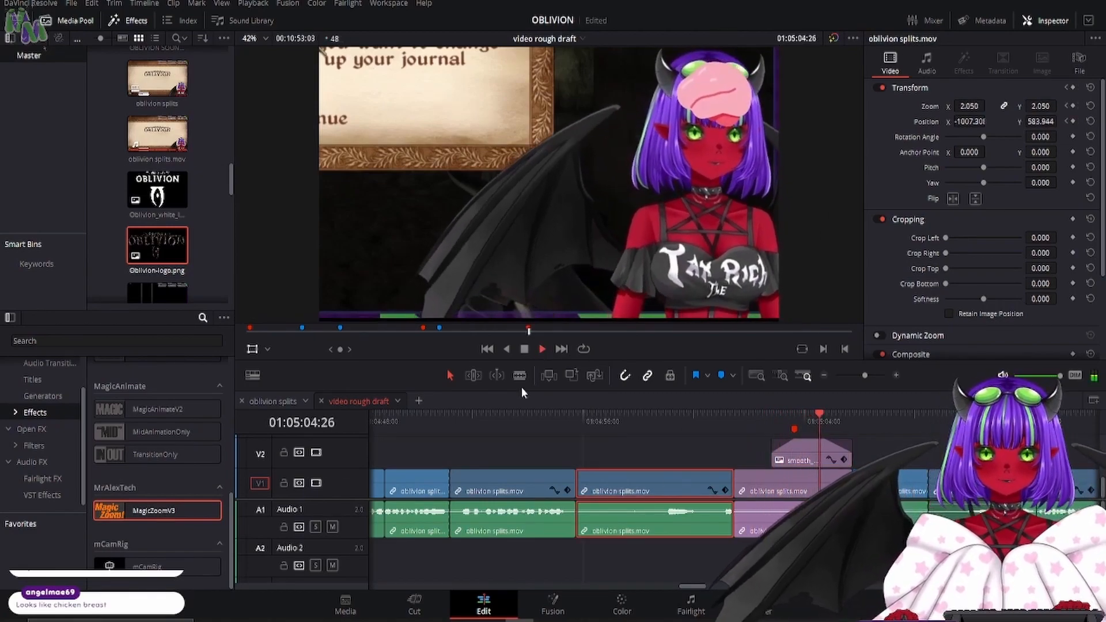
key(space)
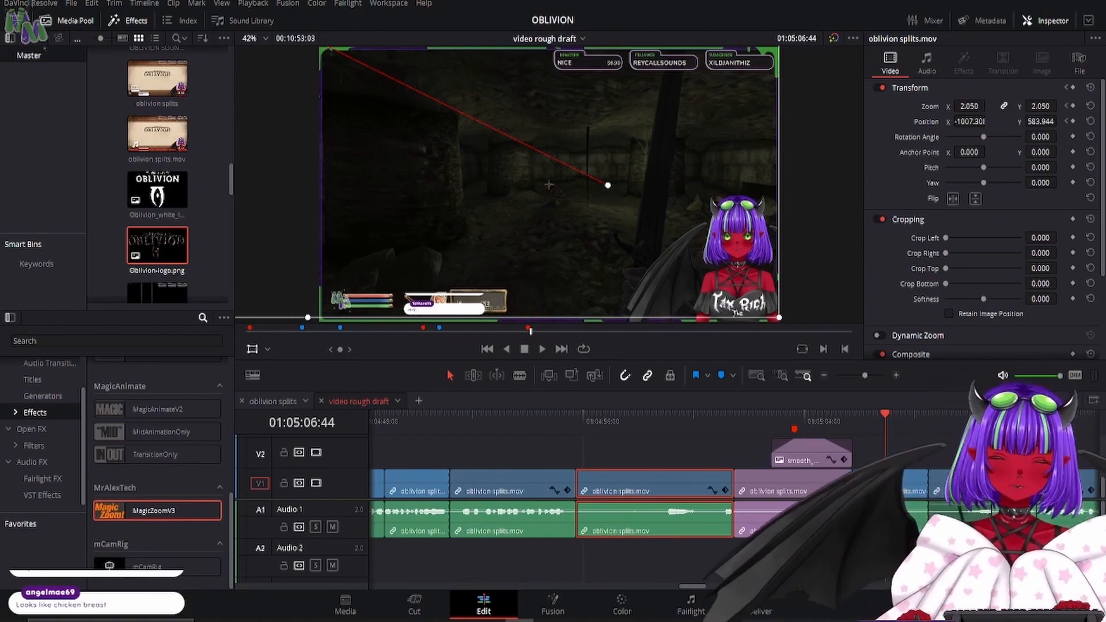
click(810, 415)
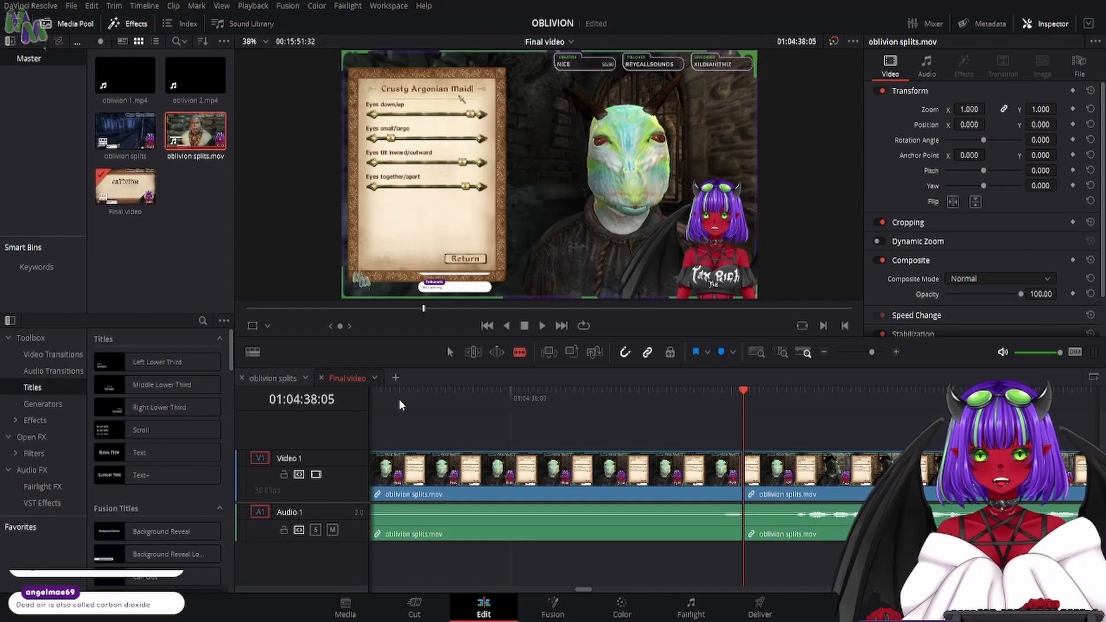
- Move the clip ending at 01:04:38:05 up to a new video track, unlink its audio, and delete that audio
drag(487, 469, 489, 431)
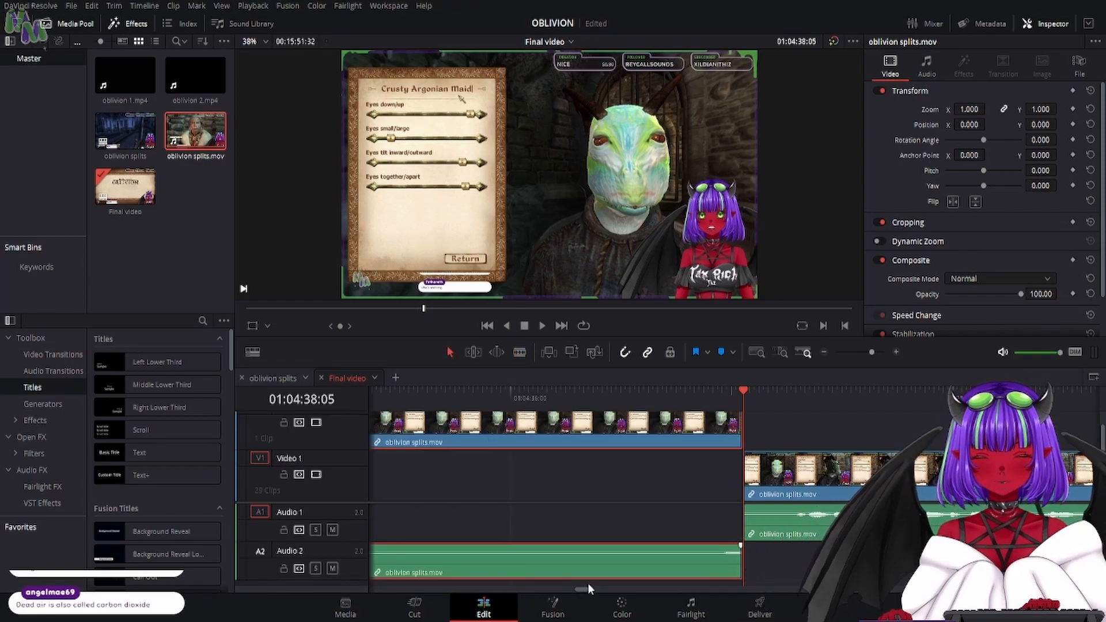
drag(585, 587, 581, 587)
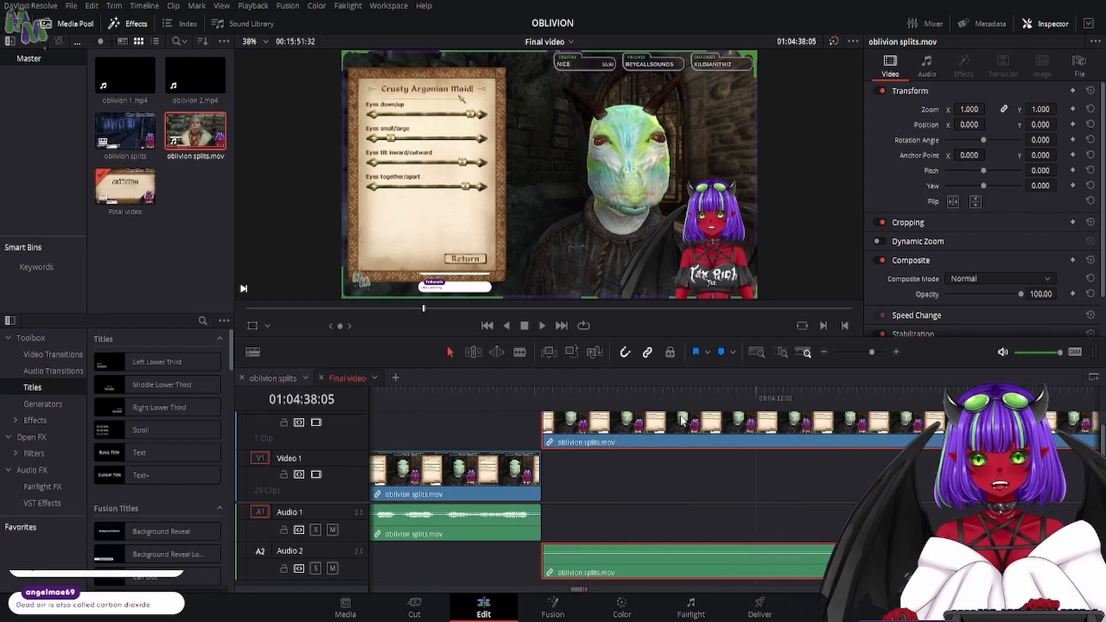
key(ctrl+alt+l)
click(632, 479)
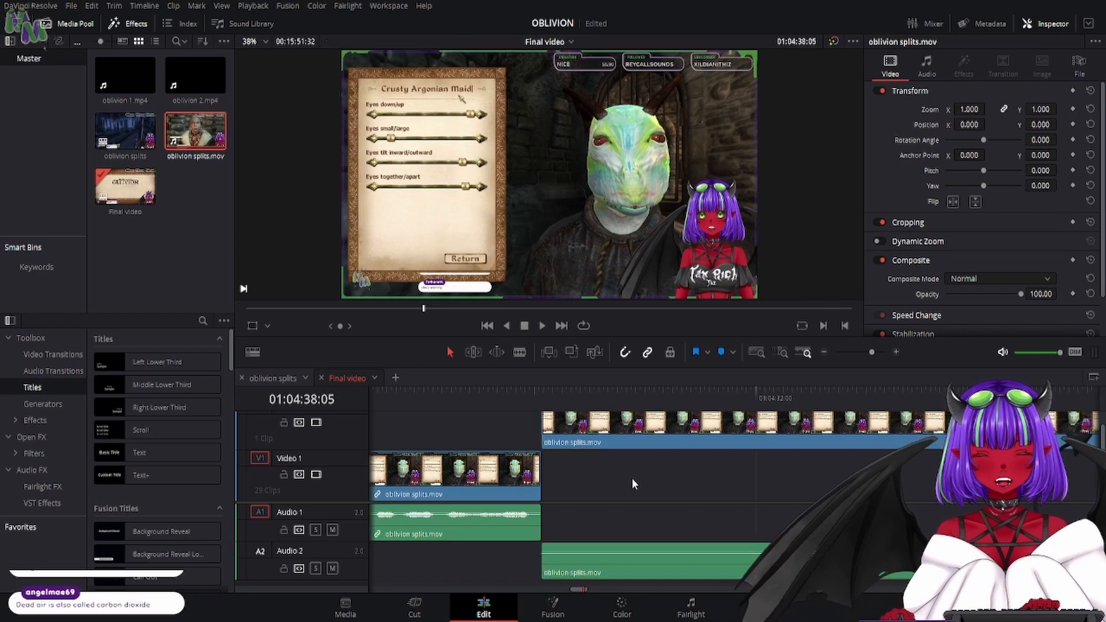
click(612, 569)
key(Delete)
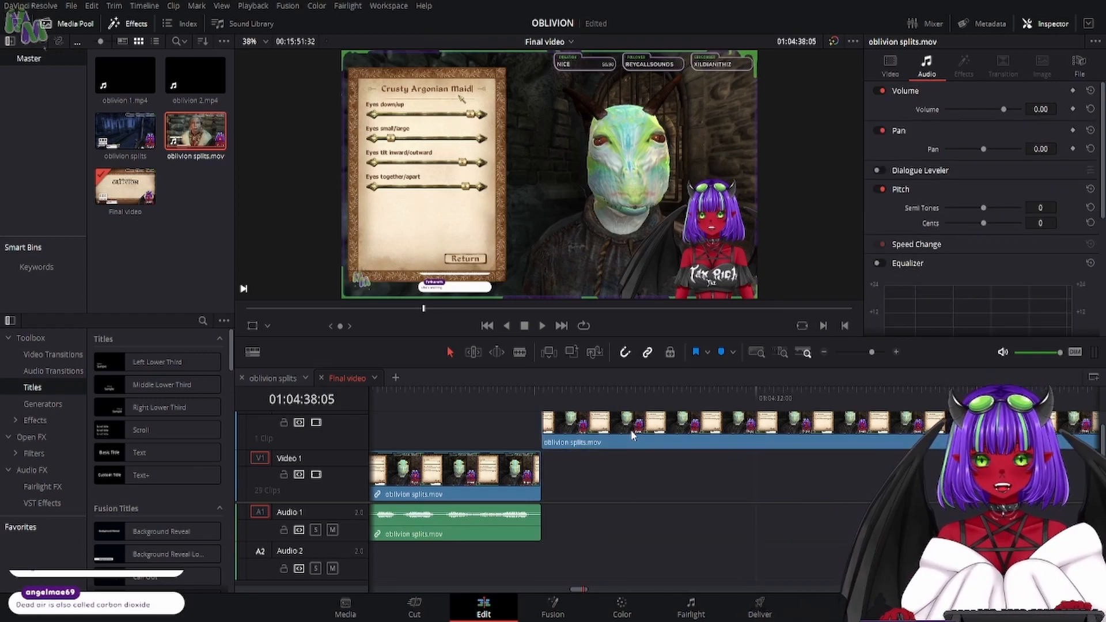
- Slide the Video 2 clip earlier over the preceding Video 1 clip and remove the gap left on Video 1
drag(632, 436, 518, 436)
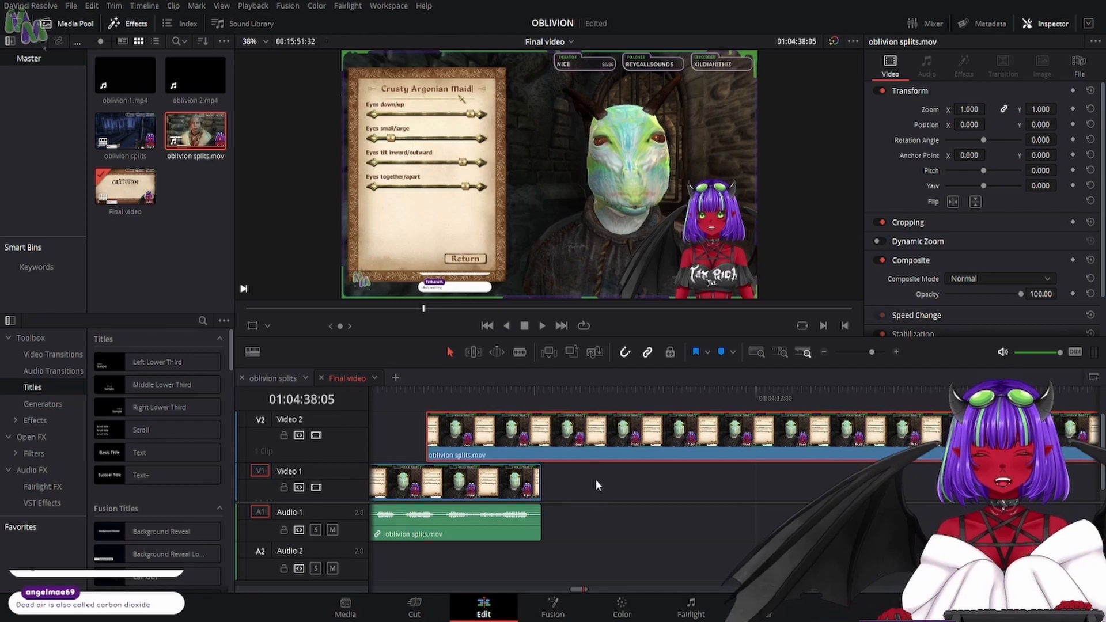
drag(654, 436, 602, 443)
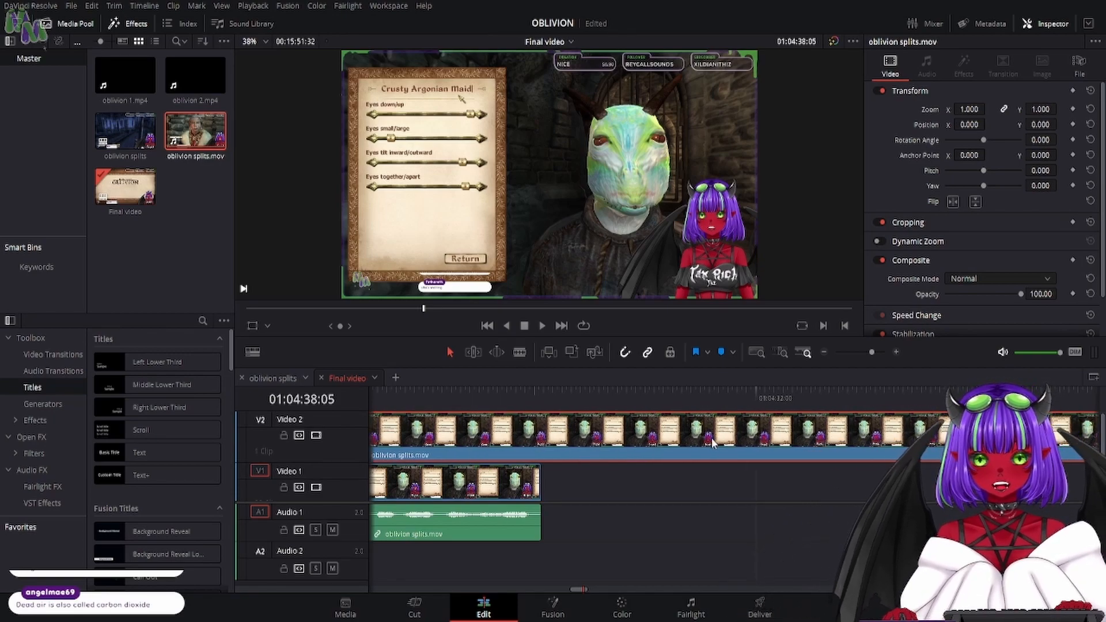
drag(713, 442, 455, 444)
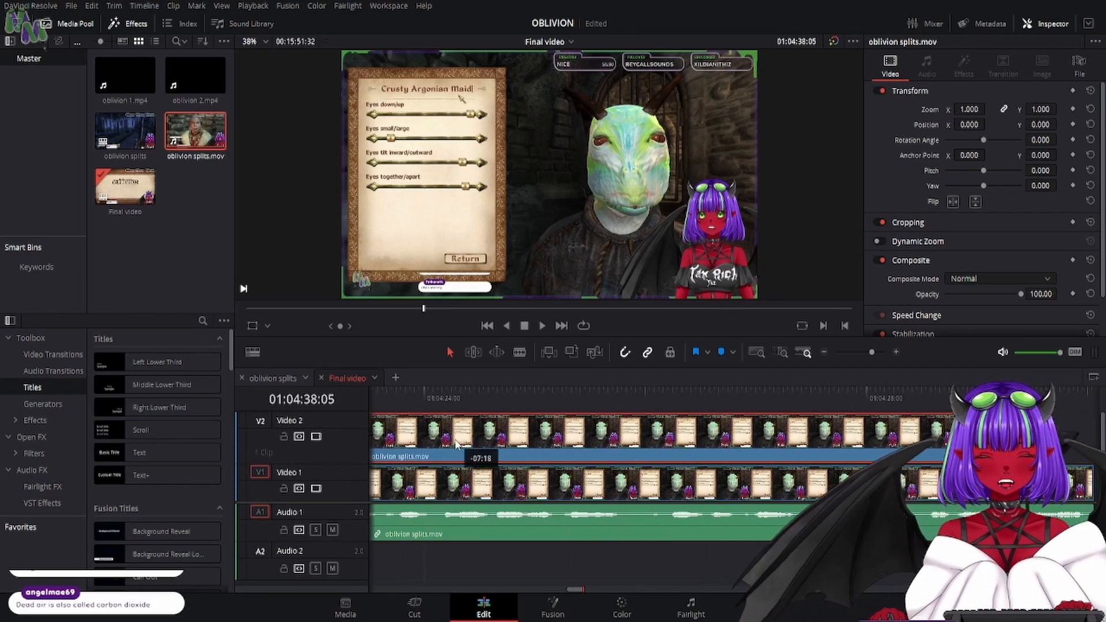
drag(566, 591, 578, 590)
key(Delete)
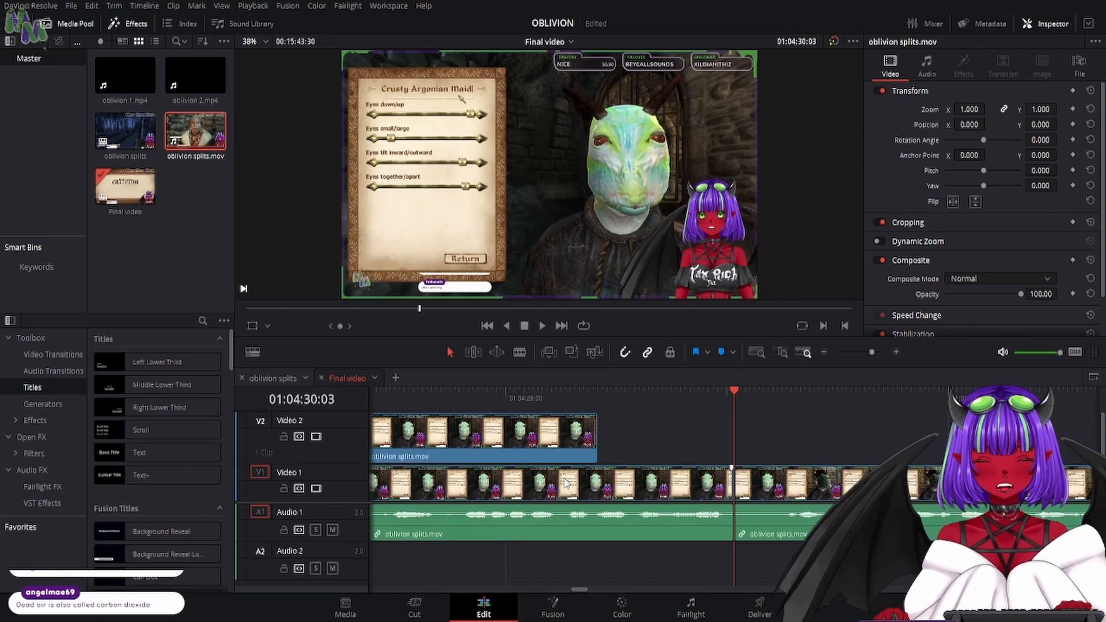
- Preview from 01:04:27:35 and shift the Video 2 clip later by 01:11 so its end meets the Video 1 cut
mouse_move(459, 395)
mouse_down()
mouse_move(434, 399)
mouse_move(475, 403)
mouse_up()
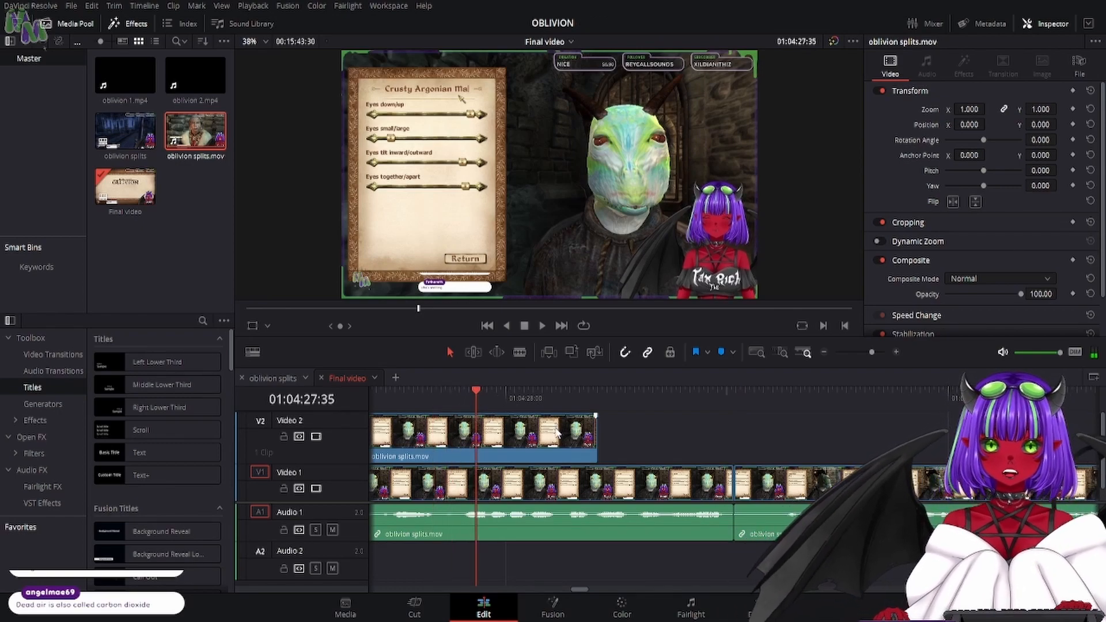
drag(524, 427, 661, 439)
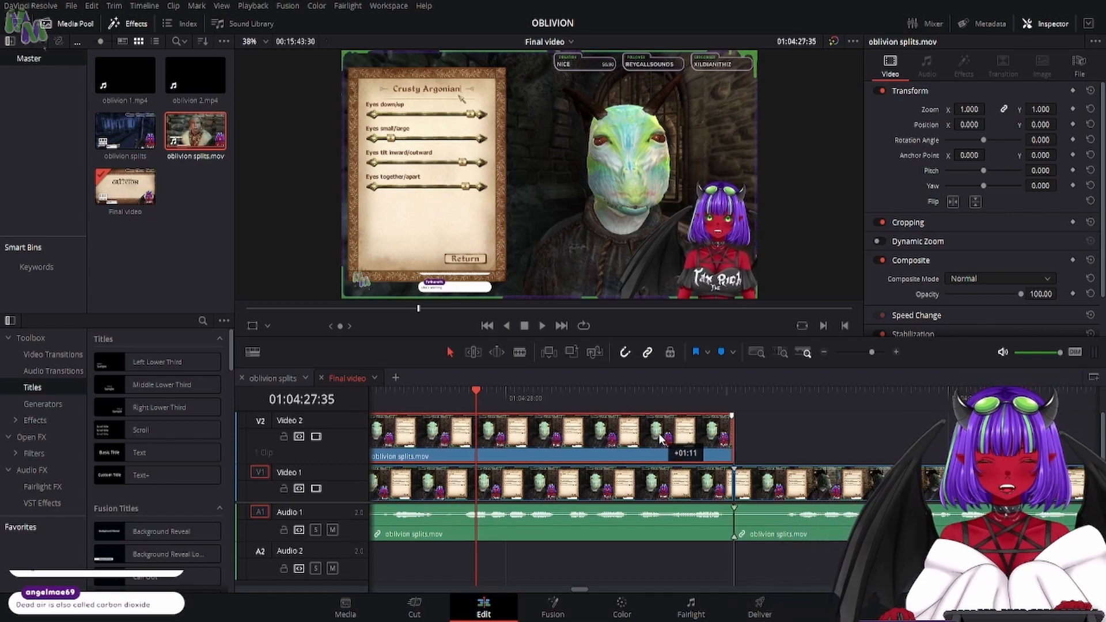
key(space)
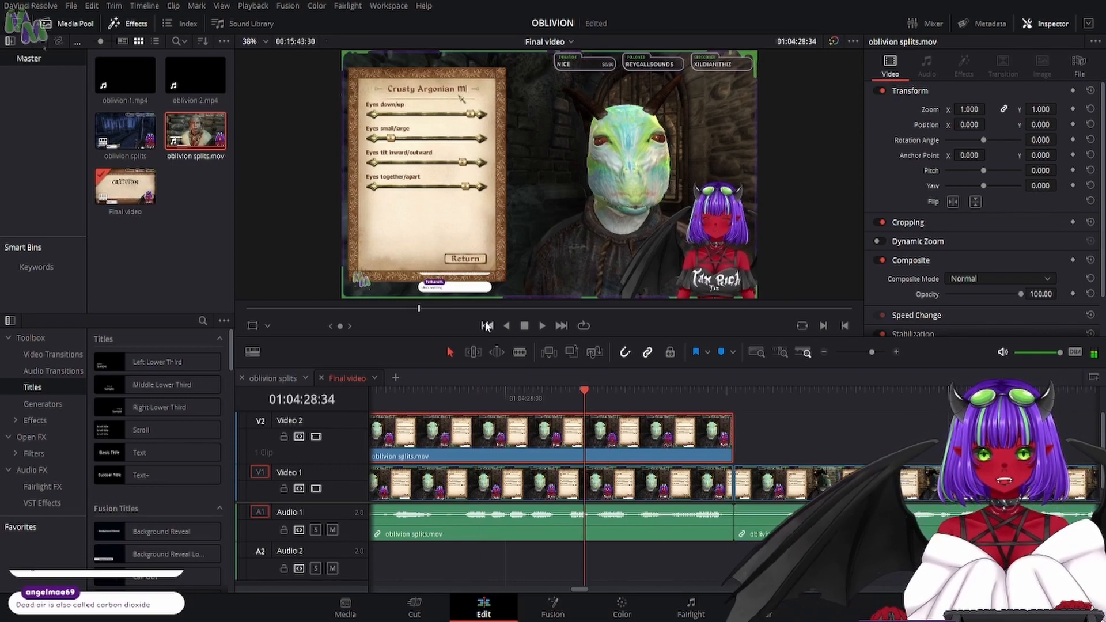
- Split the Video 2 clip at 01:04:25:44 and delete the part before the cut
click(487, 326)
drag(393, 403, 521, 416)
key(b)
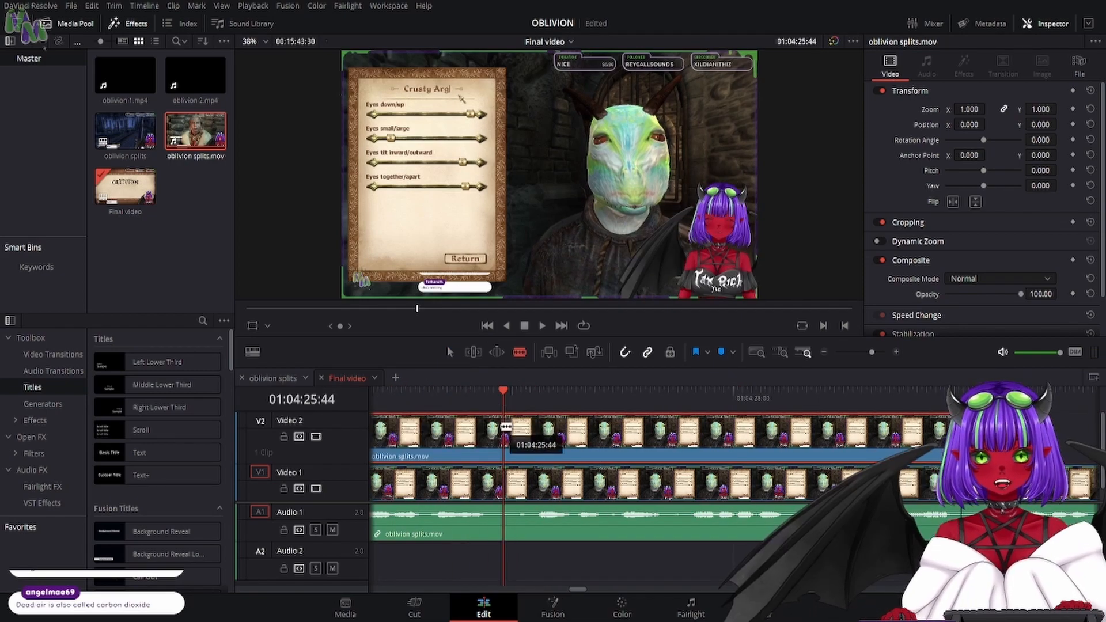
click(506, 427)
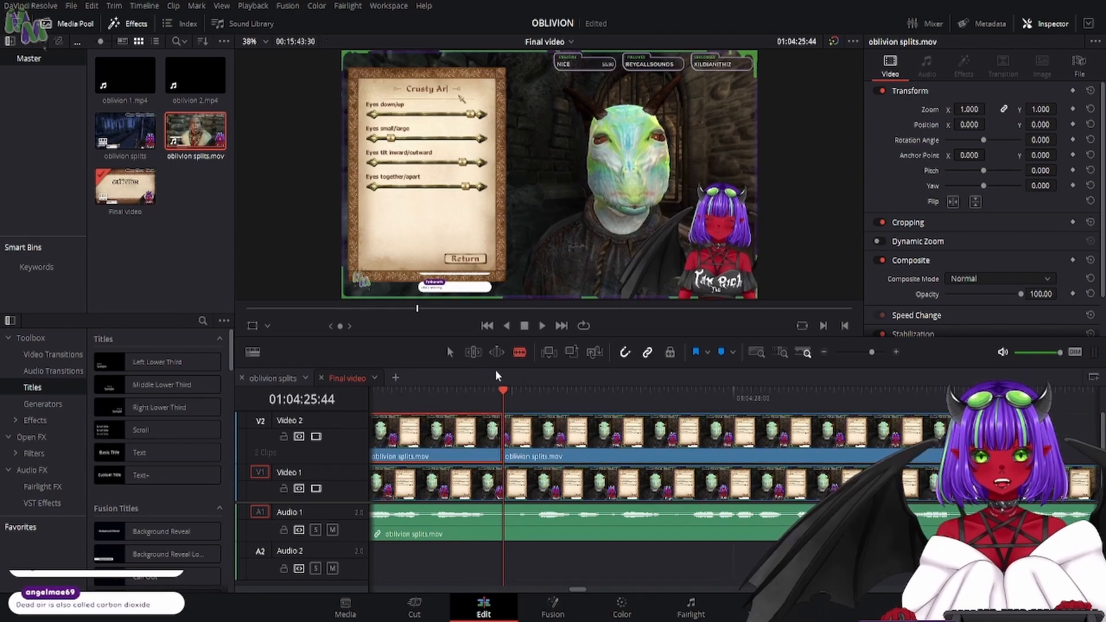
key(Delete)
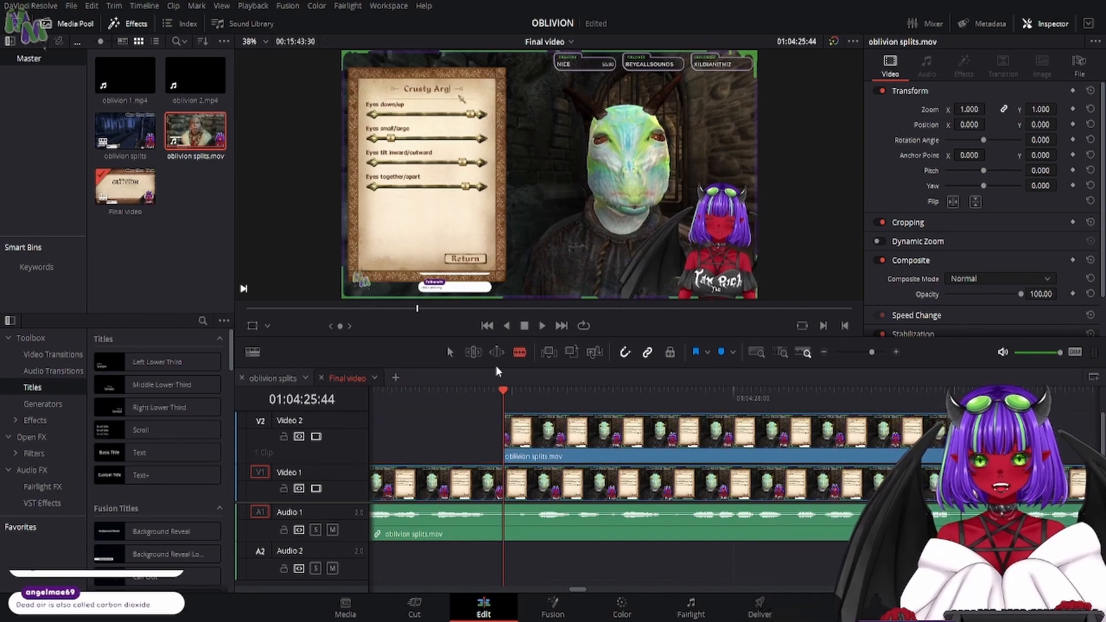
- On the Color page at 01:04:26:40, add a linear window to the Video 2 clip and fit it around the character name
click(541, 326)
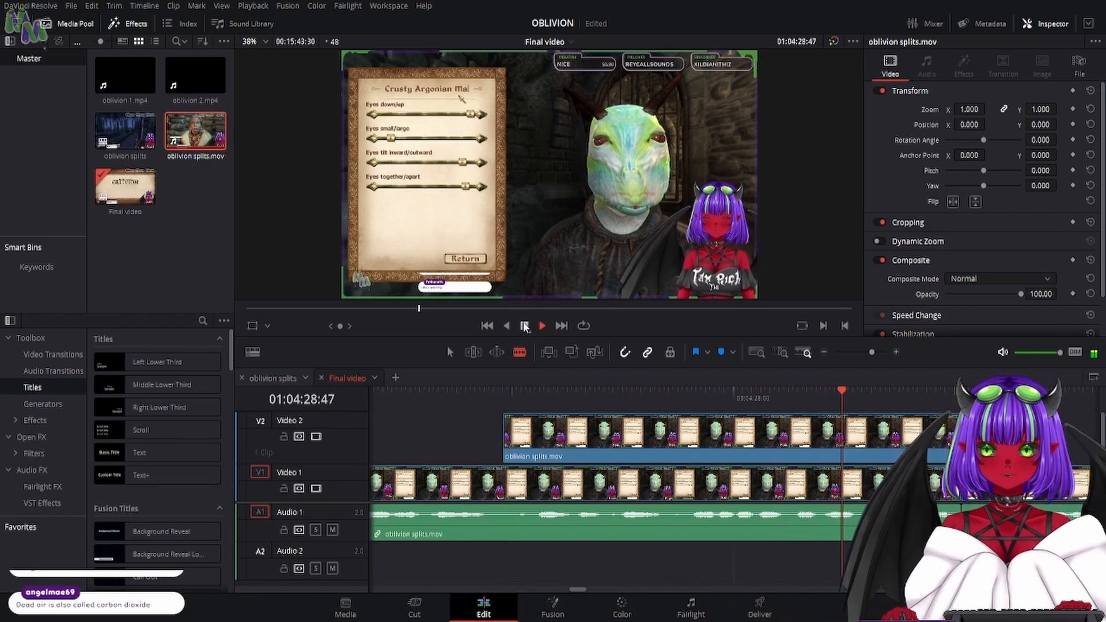
click(525, 326)
click(606, 603)
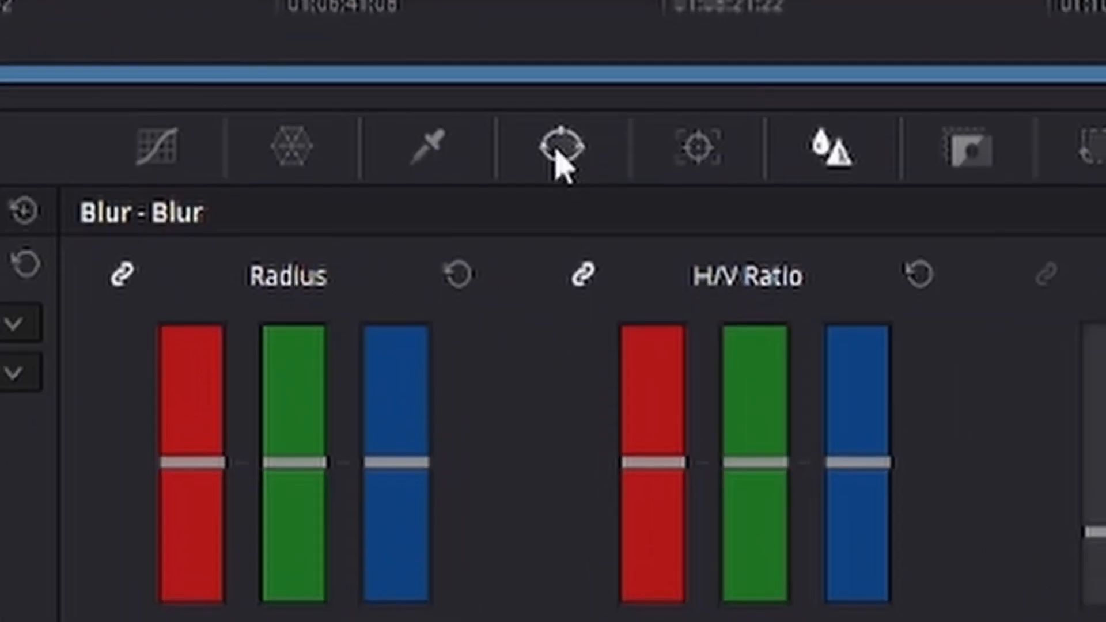
click(564, 396)
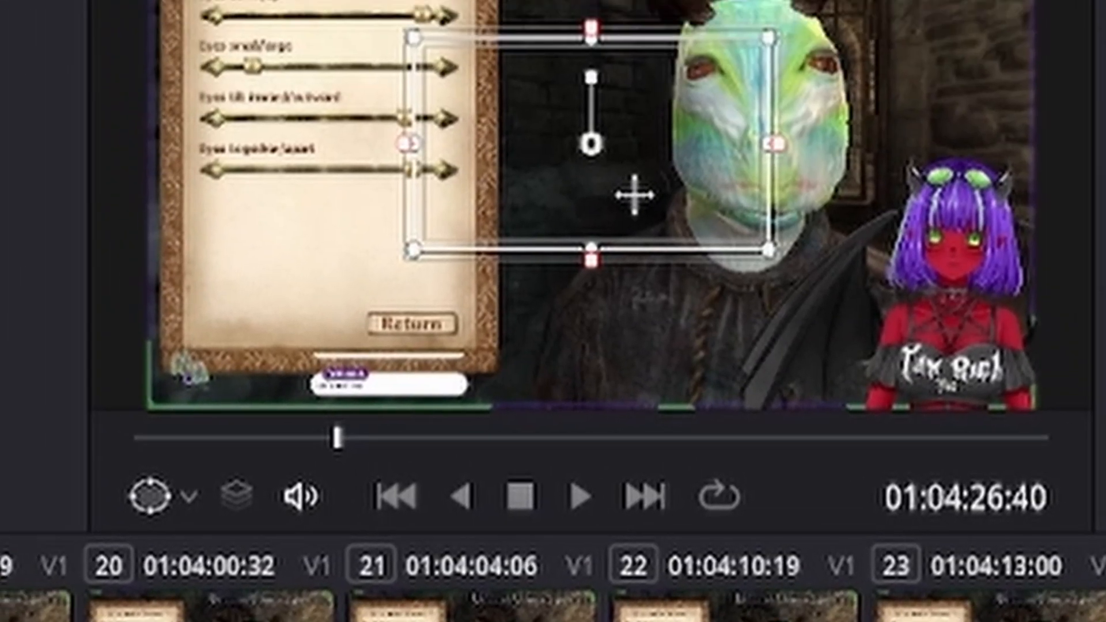
drag(634, 195, 374, 65)
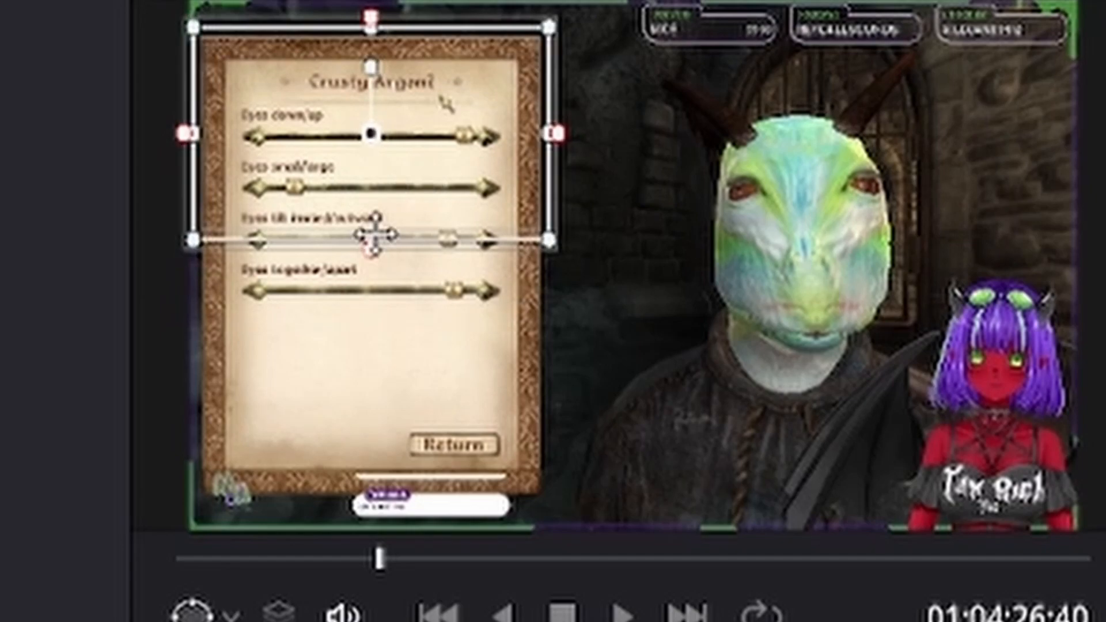
drag(374, 235, 371, 131)
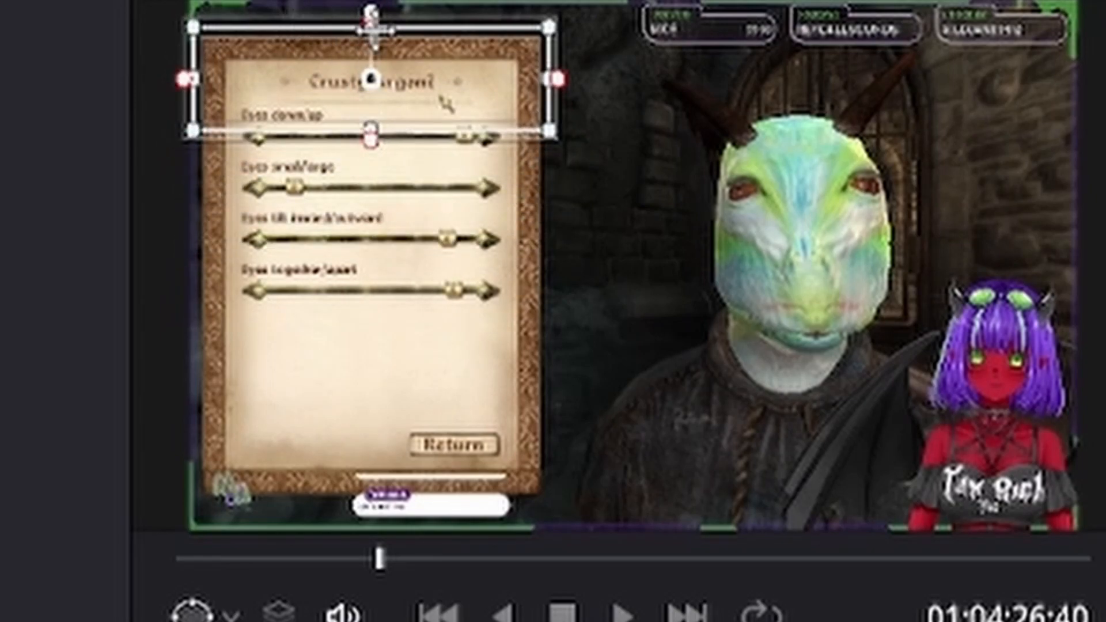
drag(374, 29, 371, 57)
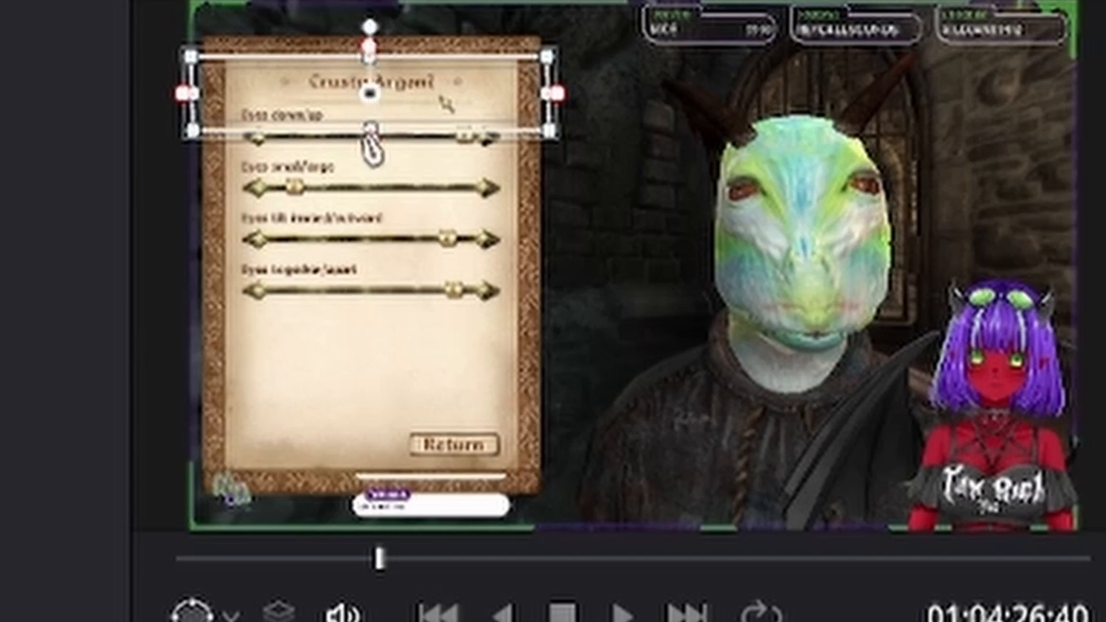
drag(529, 83, 491, 87)
drag(186, 93, 252, 90)
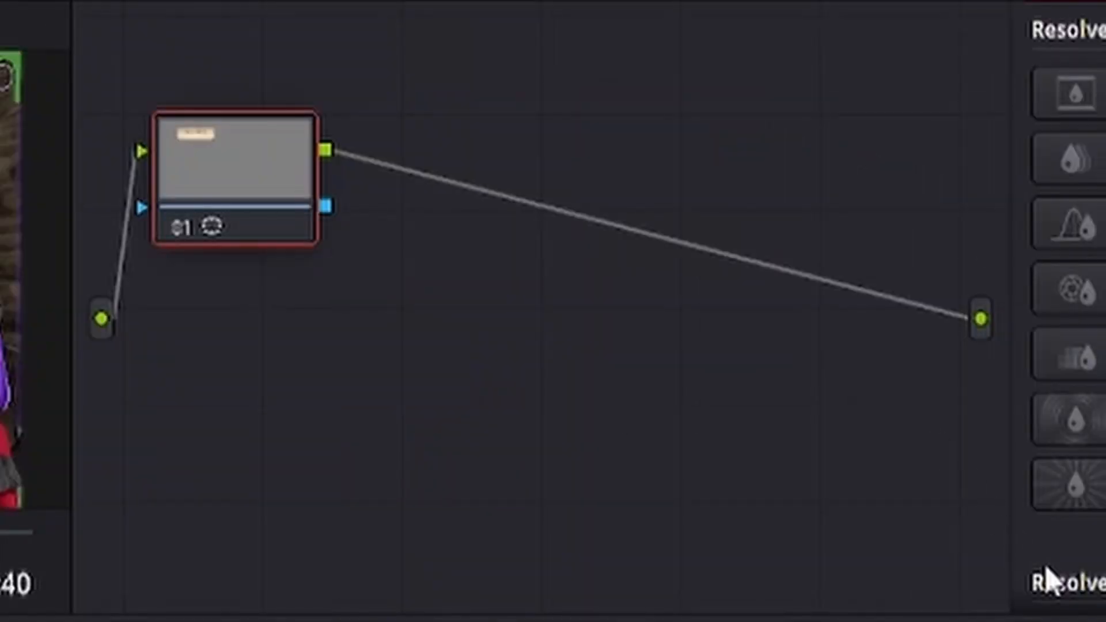
- Add an alpha output to the node graph and connect node 01's alpha to it
right_click(921, 416)
click(999, 546)
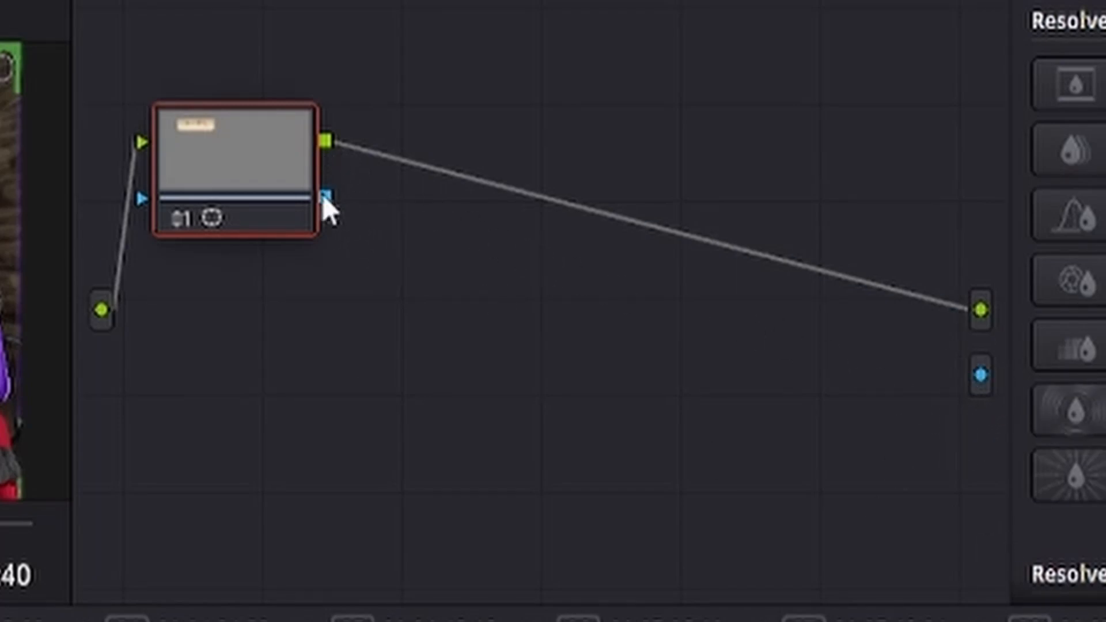
drag(474, 276, 981, 375)
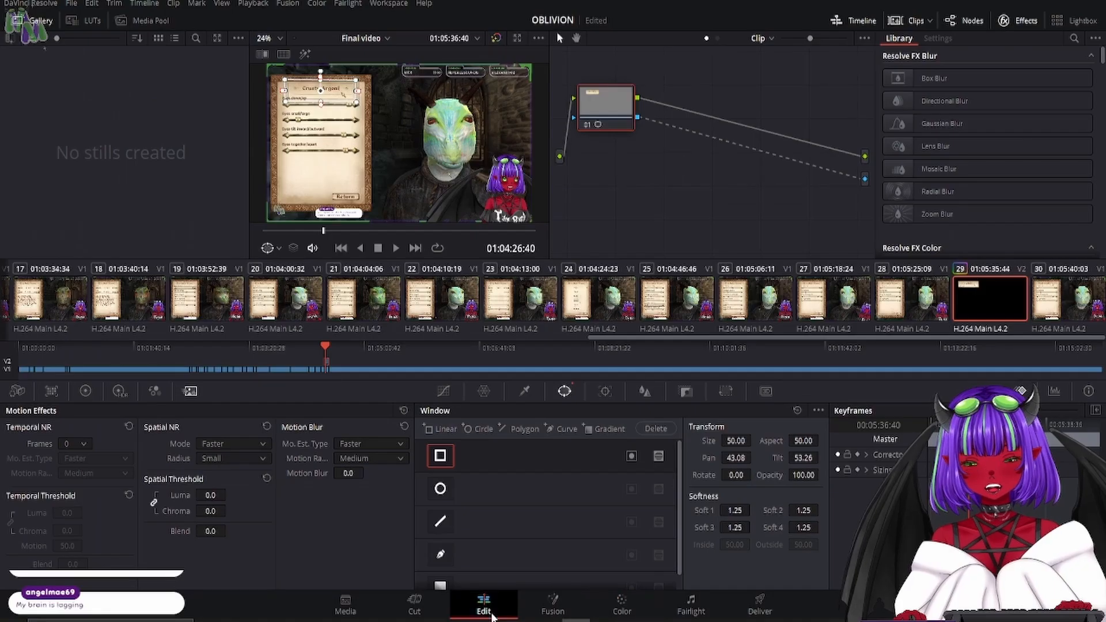
- Back on the Edit page, set the masked name clip's zoom to 2.470 and its position to X 1135.000, Y -618.000
click(483, 602)
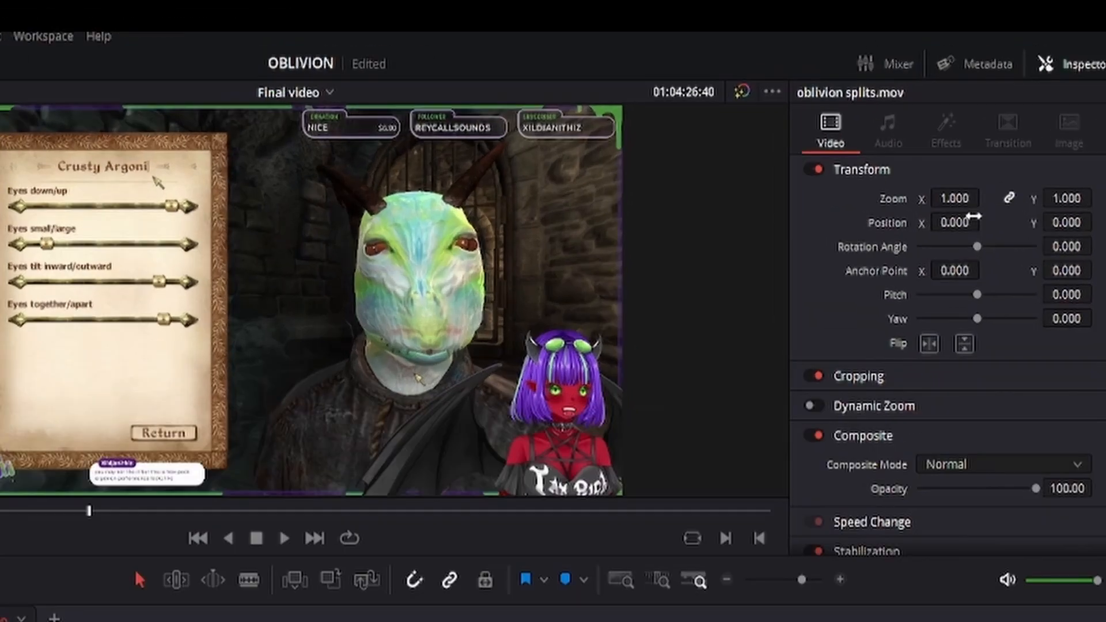
drag(960, 202, 985, 222)
drag(1075, 221, 1043, 221)
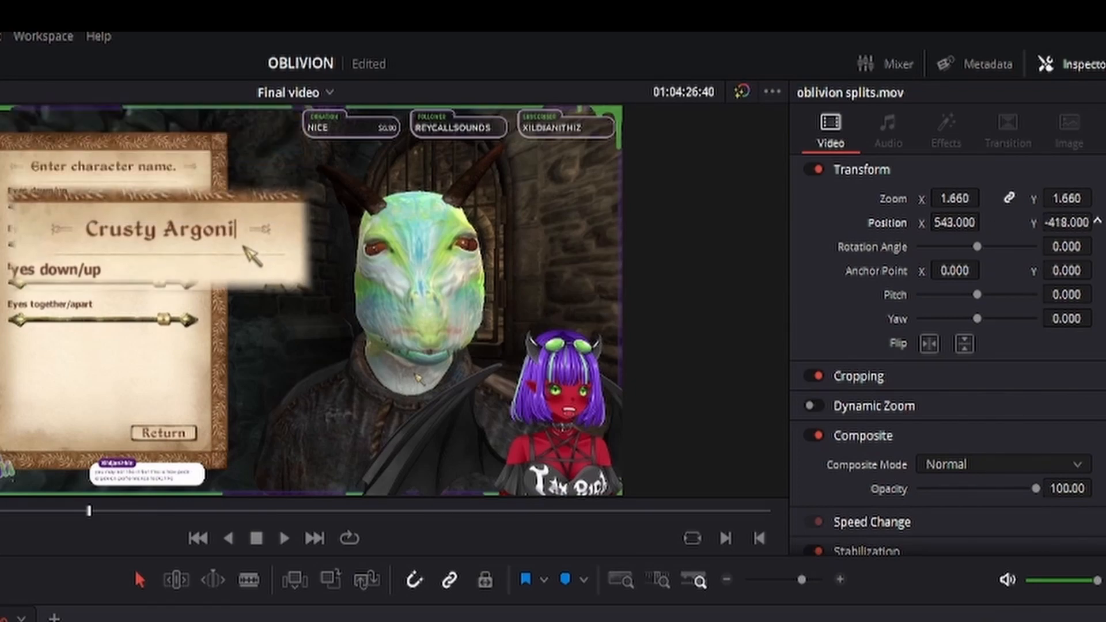
drag(950, 197, 1053, 221)
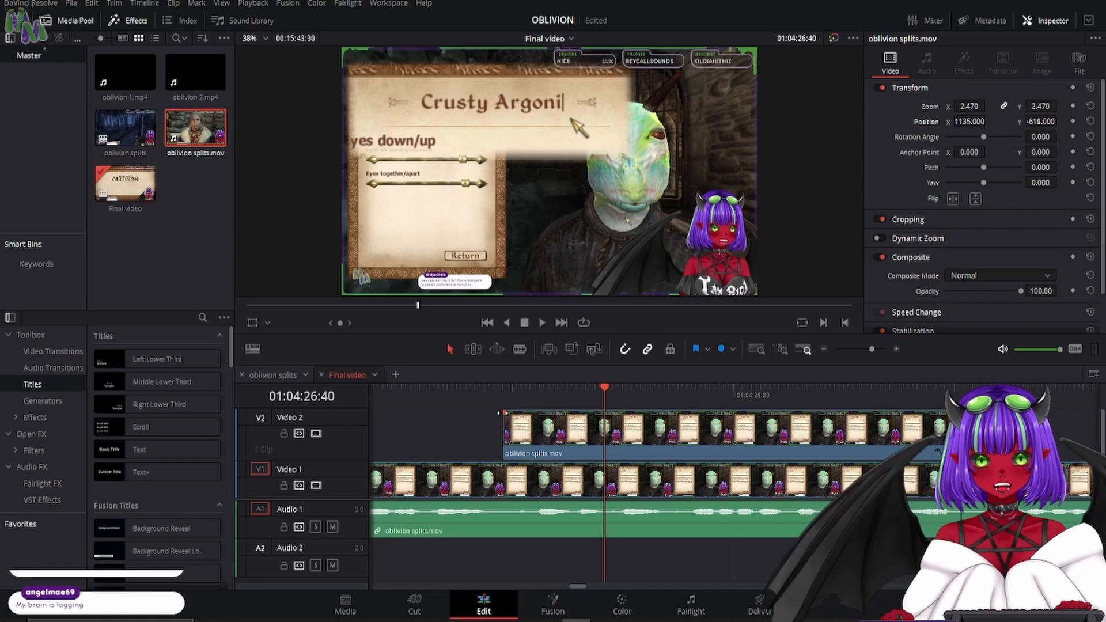
- Add a short fade-in to the start of the Video 2 clip and preview it from 01:04:24:45
drag(506, 414, 520, 414)
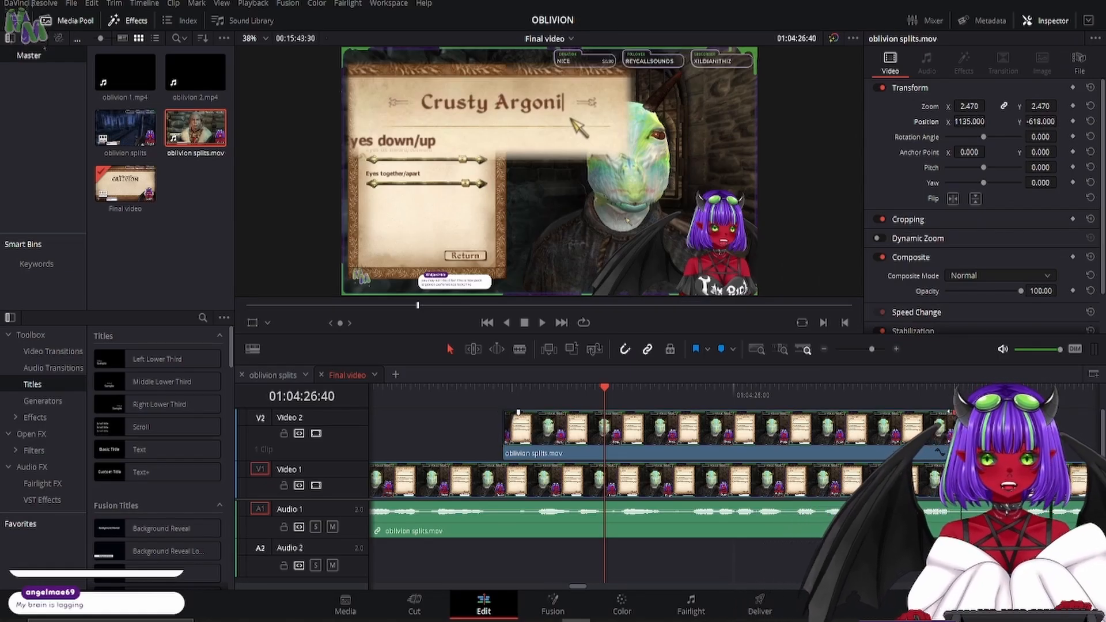
click(396, 389)
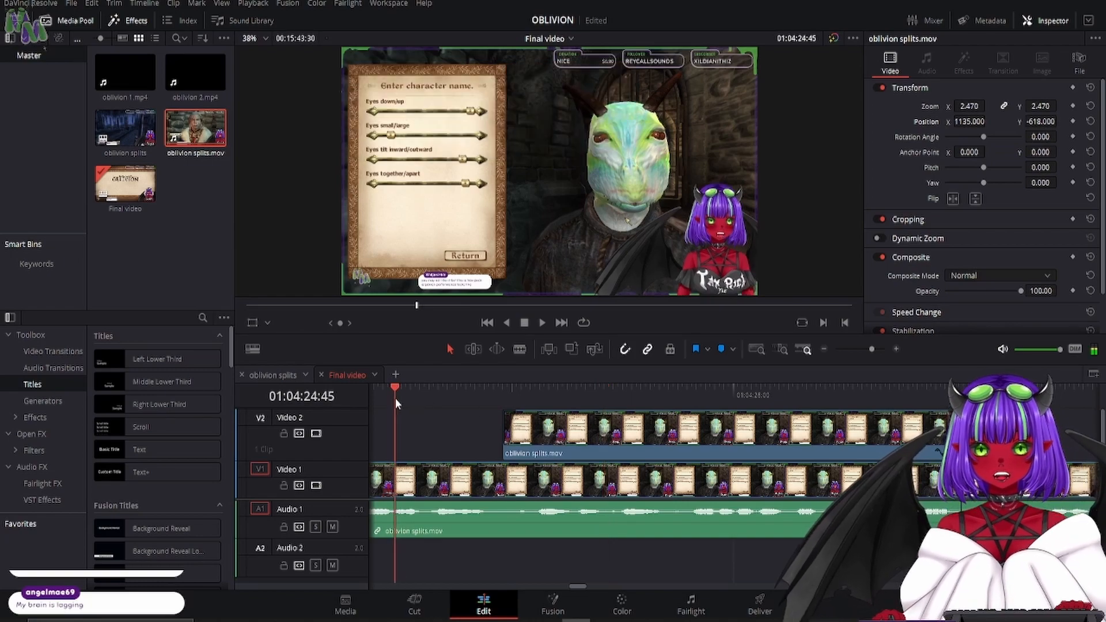
- Preview the enlarged name pop-out, then extend the start of its Video 2 clip back to 01:04:22:10
click(544, 323)
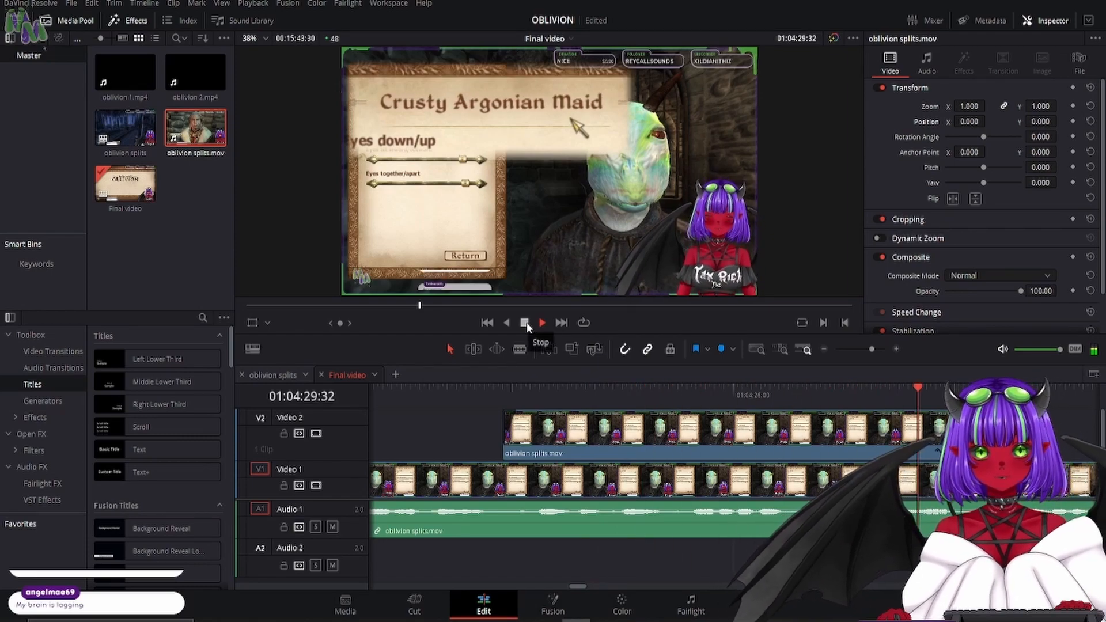
click(524, 323)
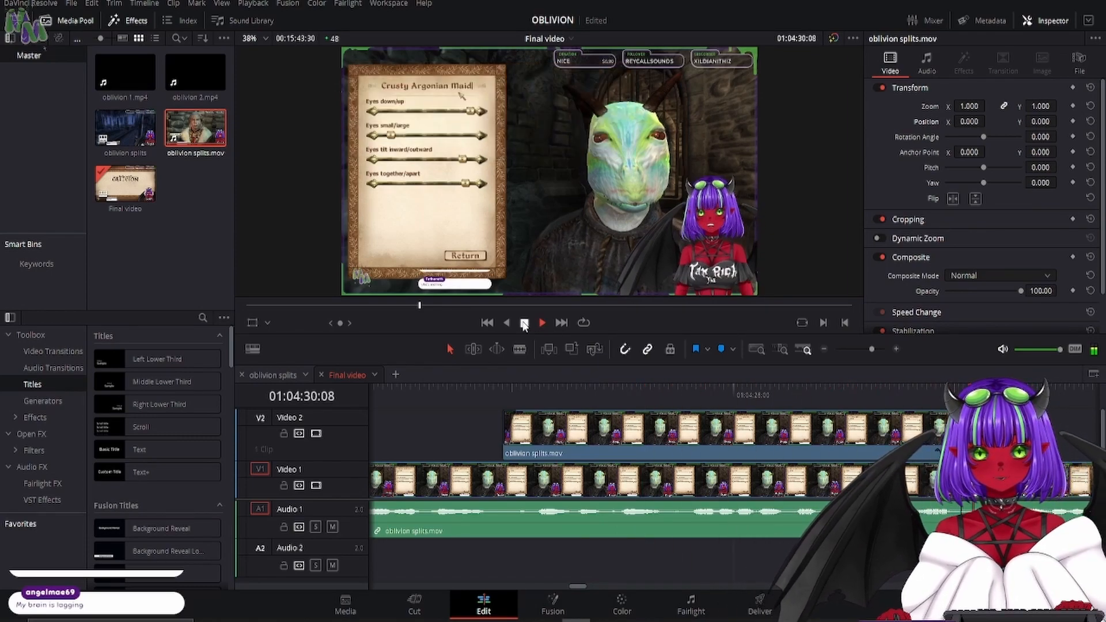
drag(501, 445, 385, 462)
drag(392, 397, 410, 400)
click(504, 447)
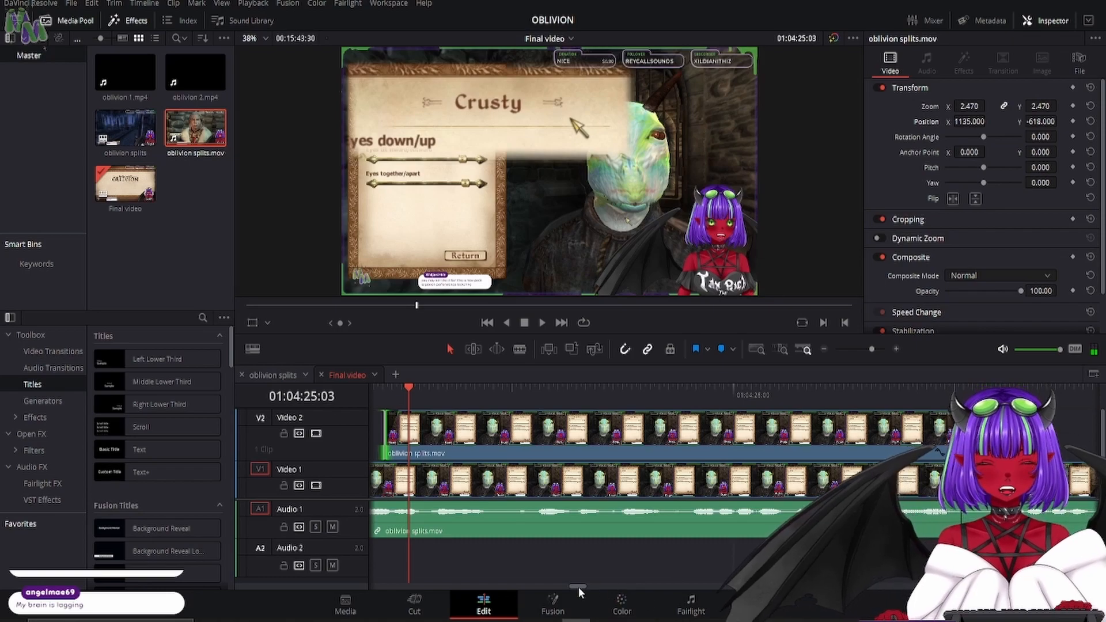
drag(577, 586, 574, 586)
drag(801, 430, 520, 394)
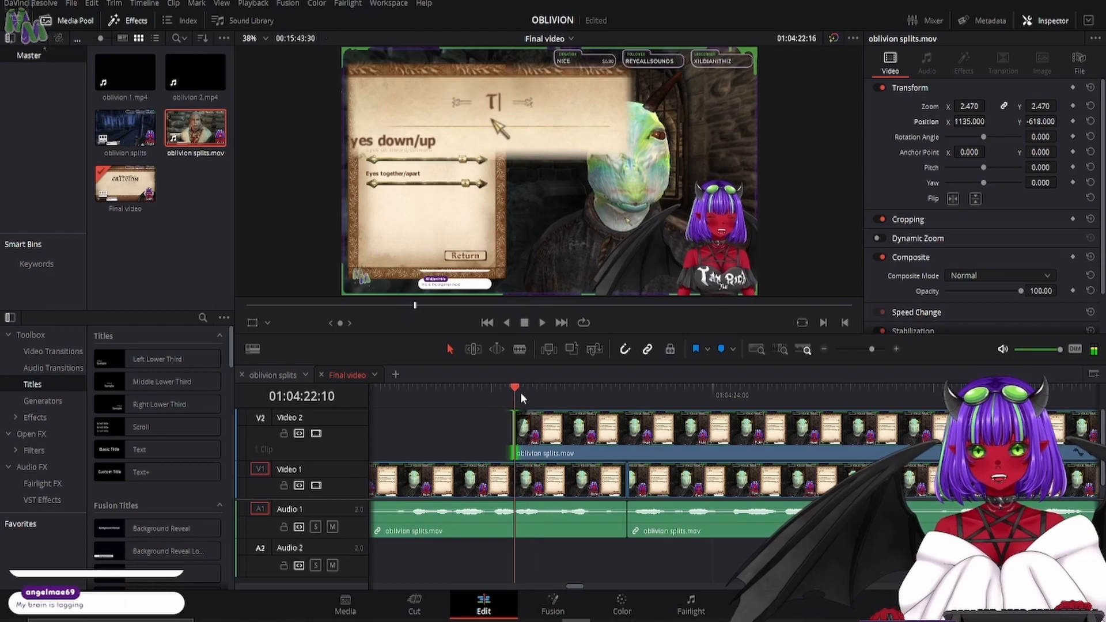
- Change the Video 2 name clip's speed to 200%, then raise it to 237%
right_click(538, 429)
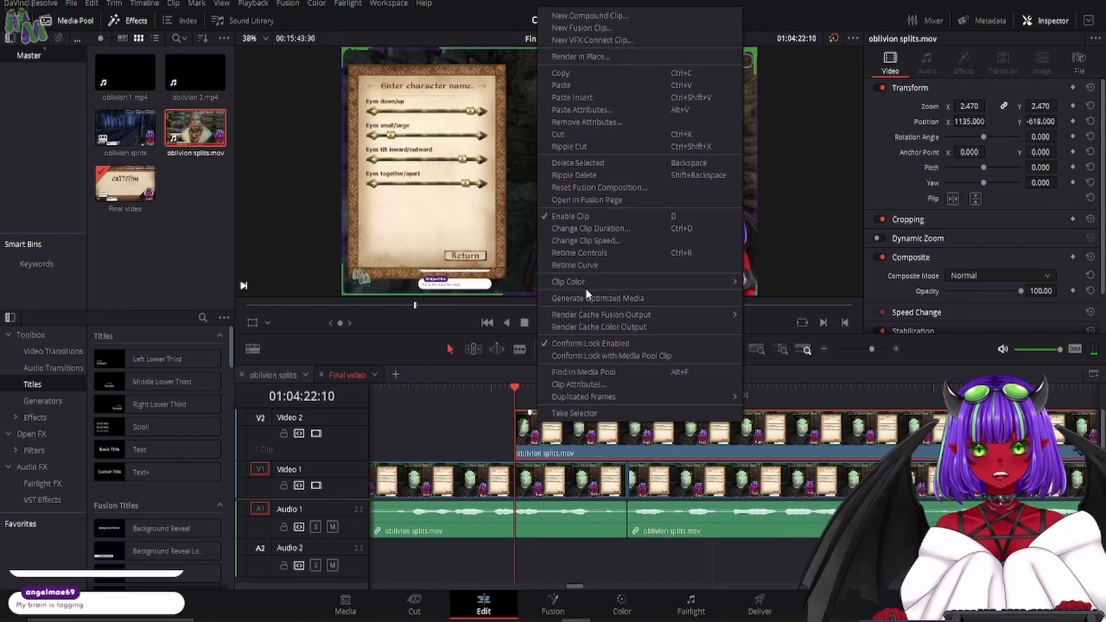
click(592, 237)
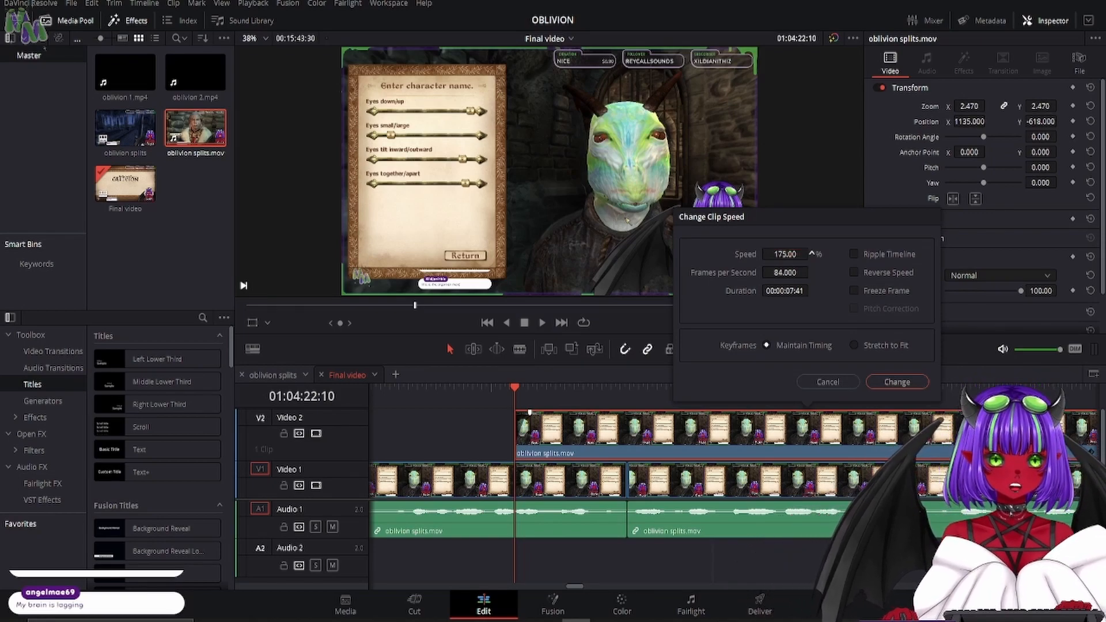
drag(812, 253, 816, 253)
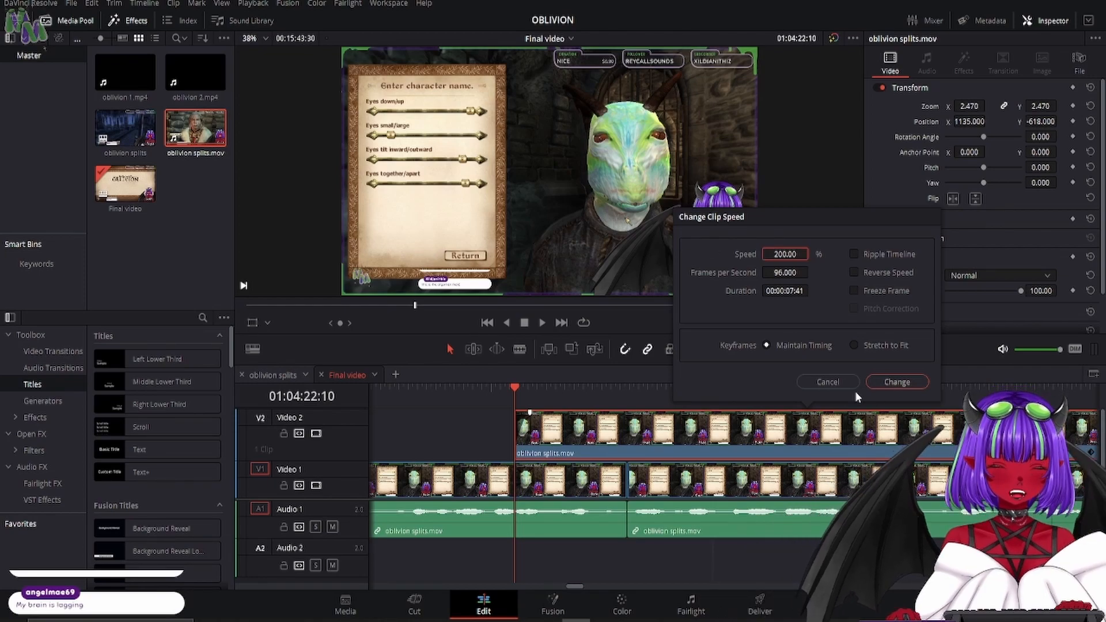
click(897, 382)
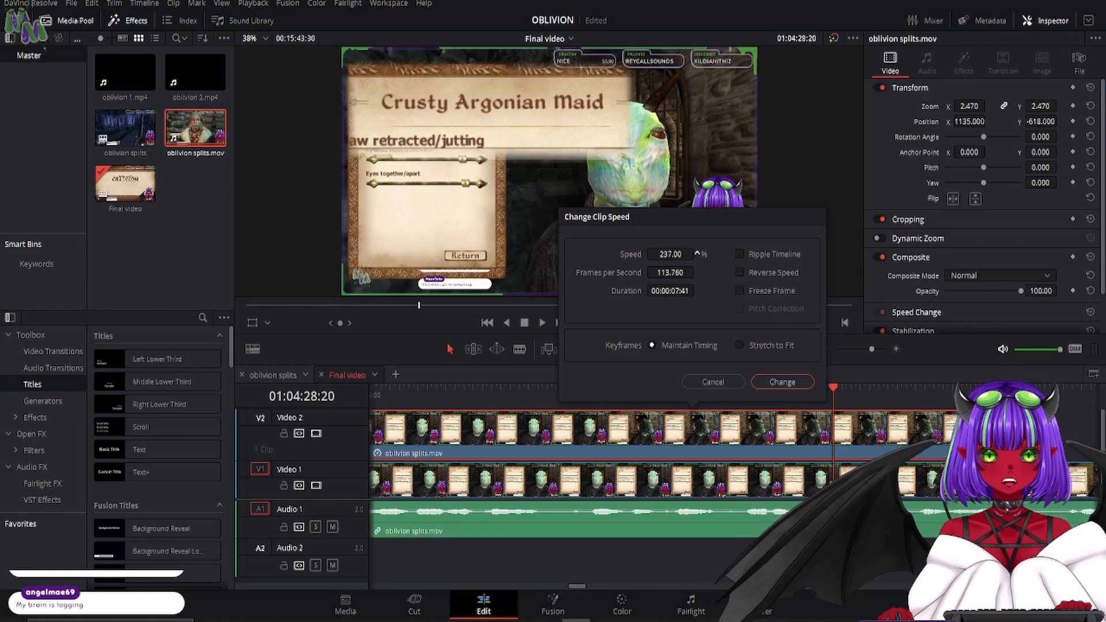
click(783, 383)
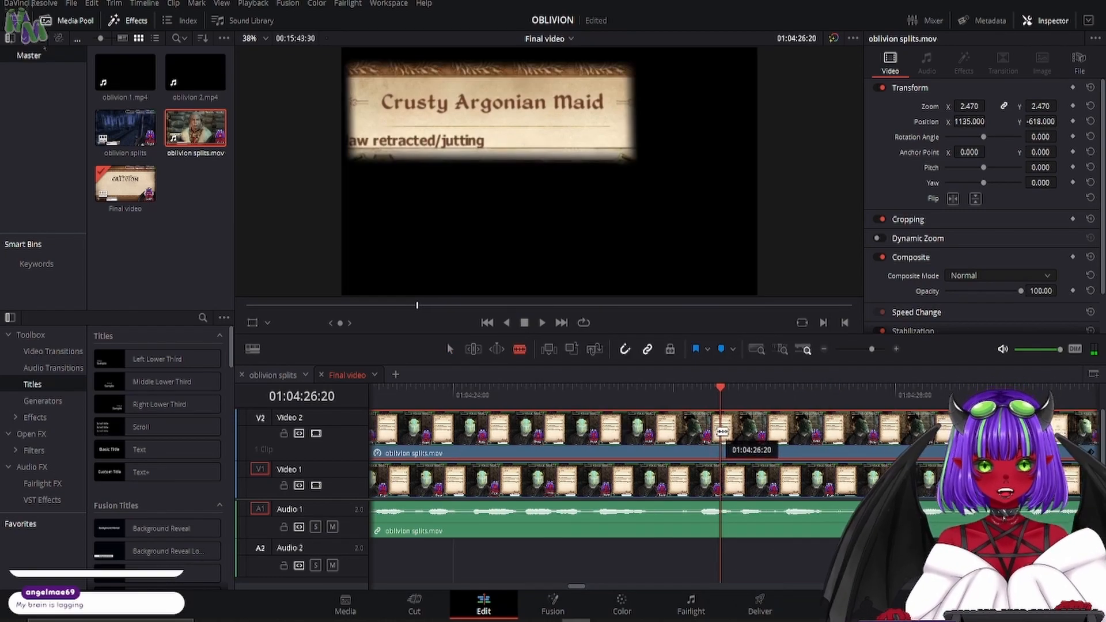
- Split the Video 2 name clip at 01:04:26:20, delete the later part and move the rest to end at the Video 1 cut
click(451, 350)
click(818, 429)
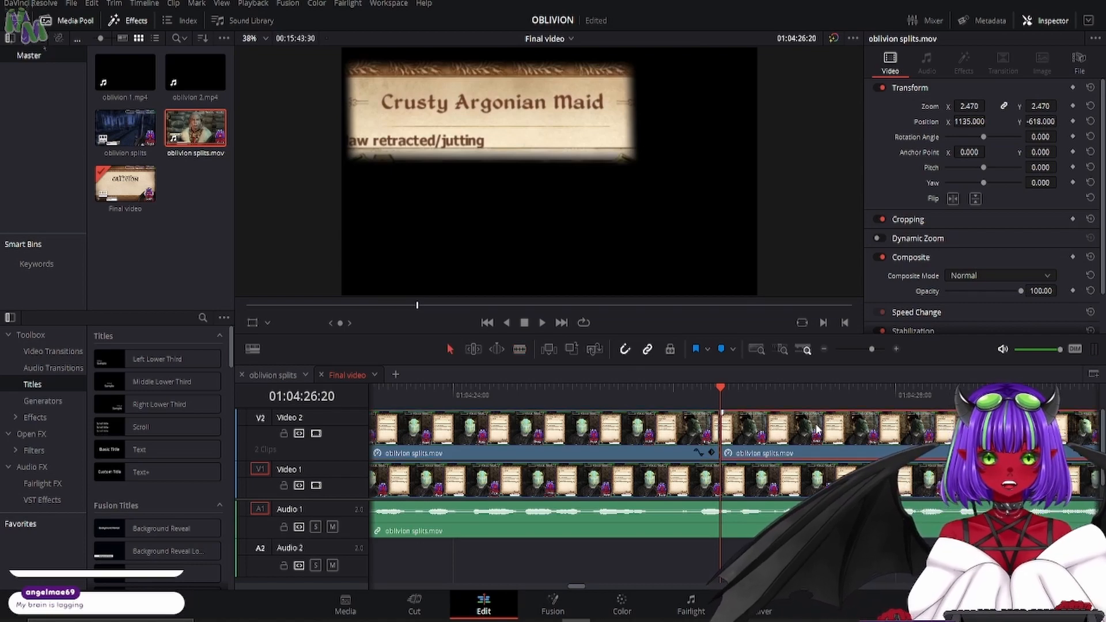
key(Delete)
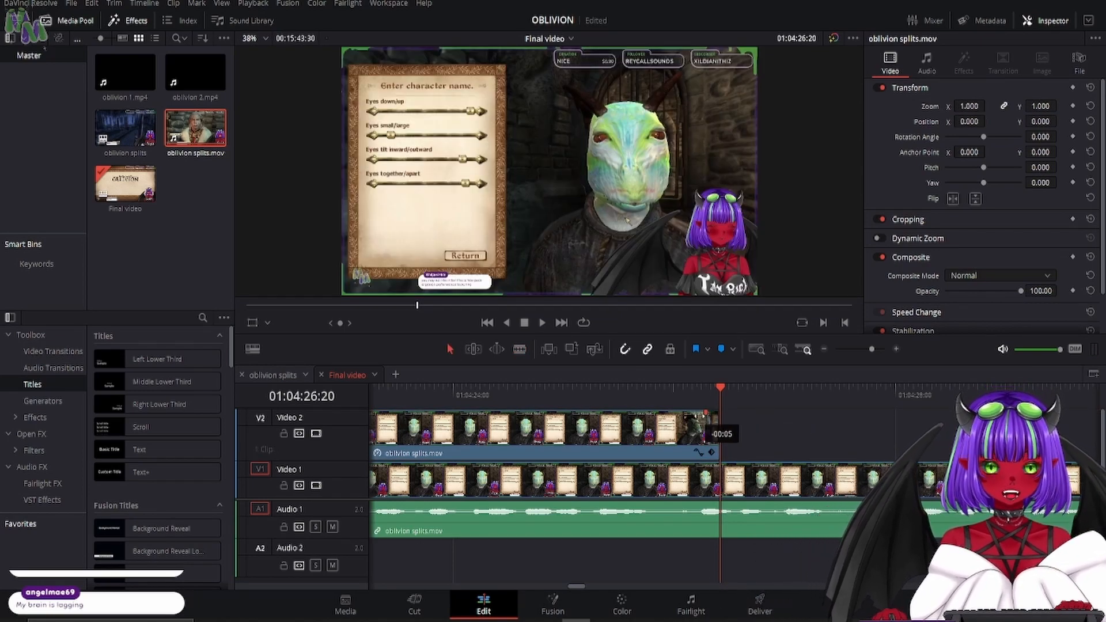
drag(732, 442, 440, 449)
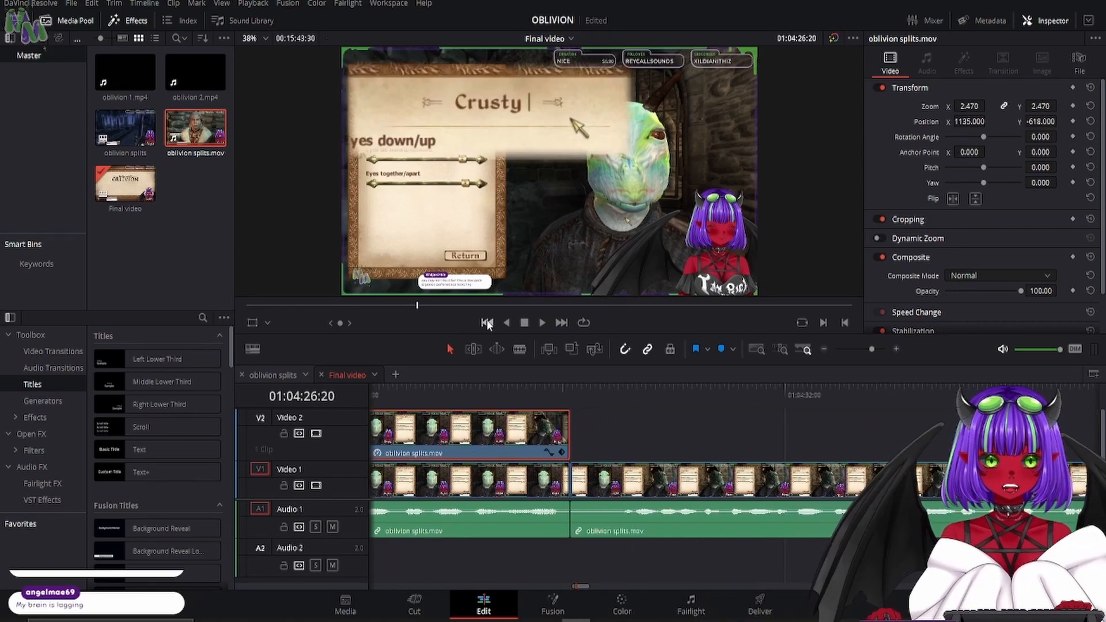
click(540, 323)
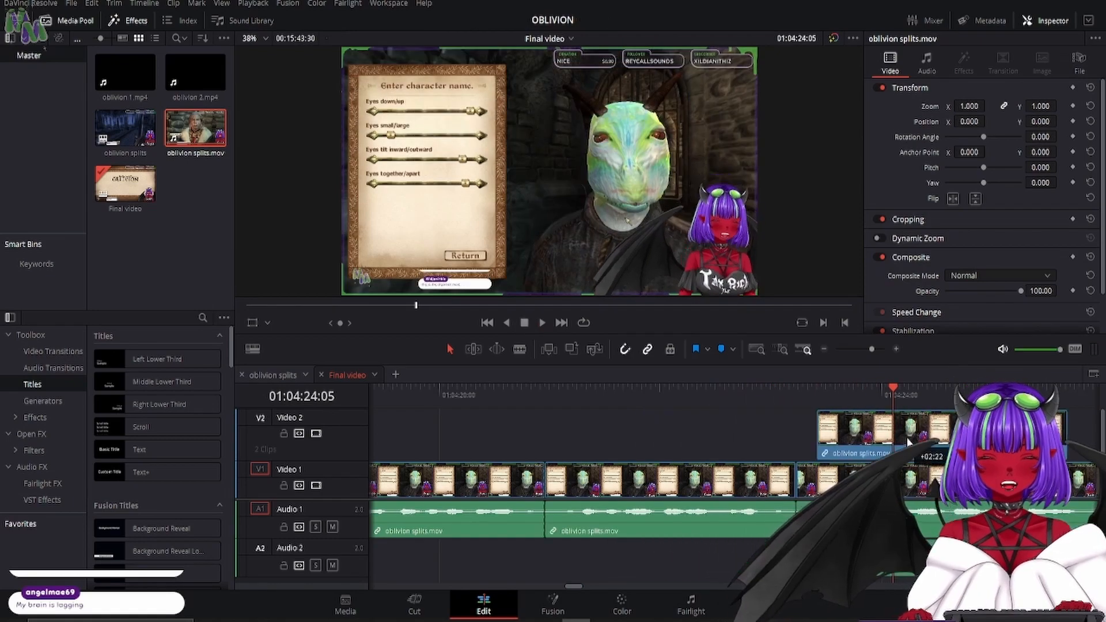
- Align the duplicated footage on Video 2 with the Video 1 cut at 01:04:23:11 and delete its audio from Audio 2
right_click(868, 449)
click(817, 396)
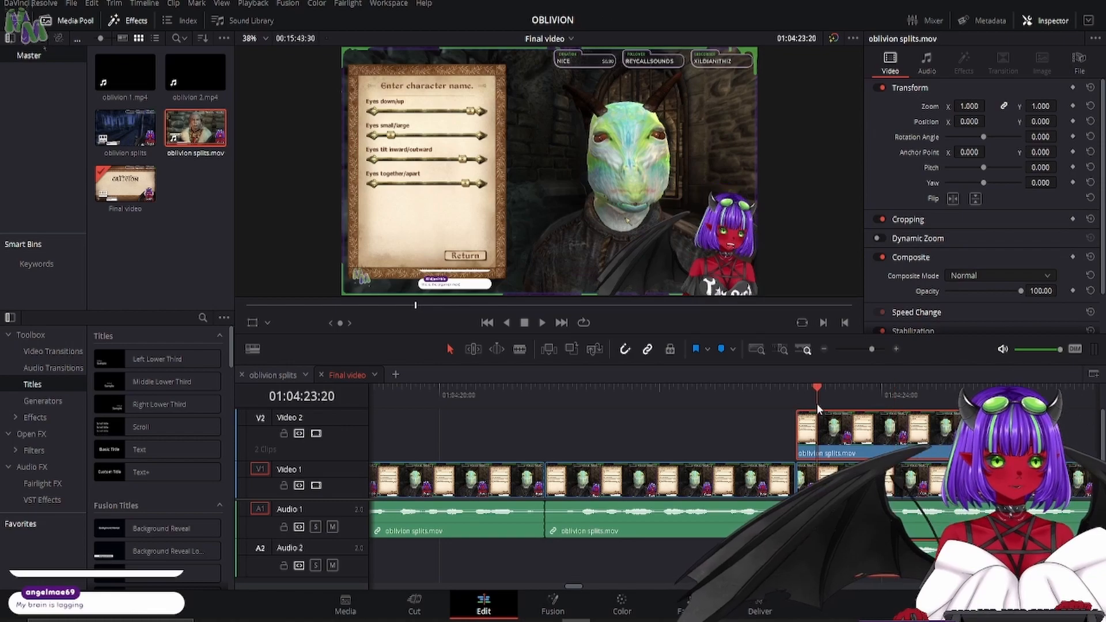
click(755, 435)
click(832, 433)
click(836, 557)
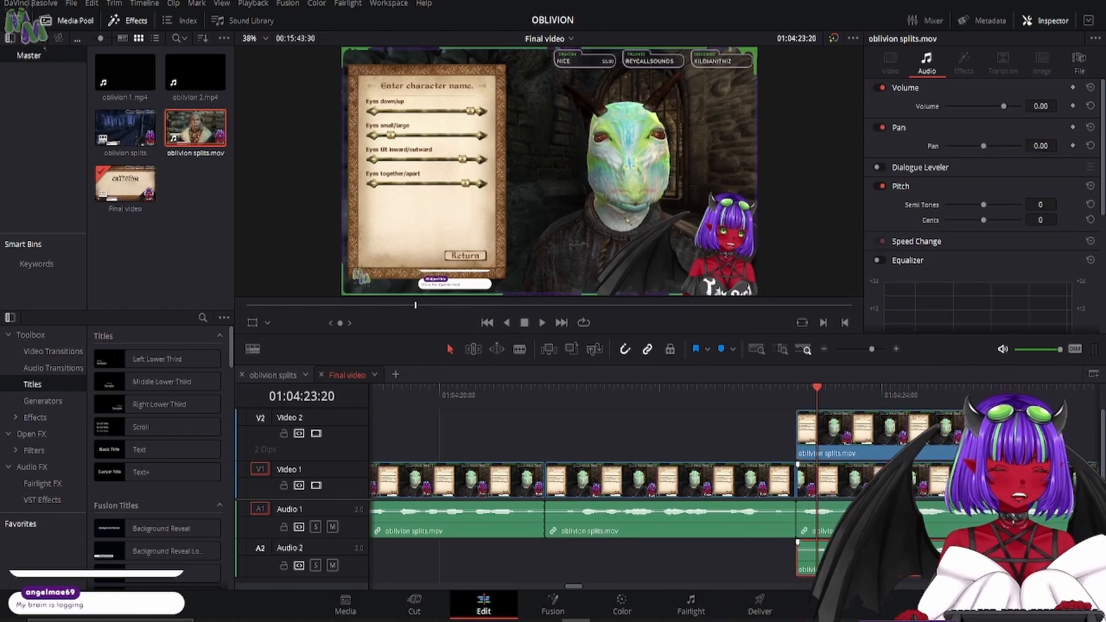
key(Delete)
- Enlarge the duplicated Video 2 clip onto the chat message with zoom 4.390 and position X 1900.793, Y 1776.222
click(835, 435)
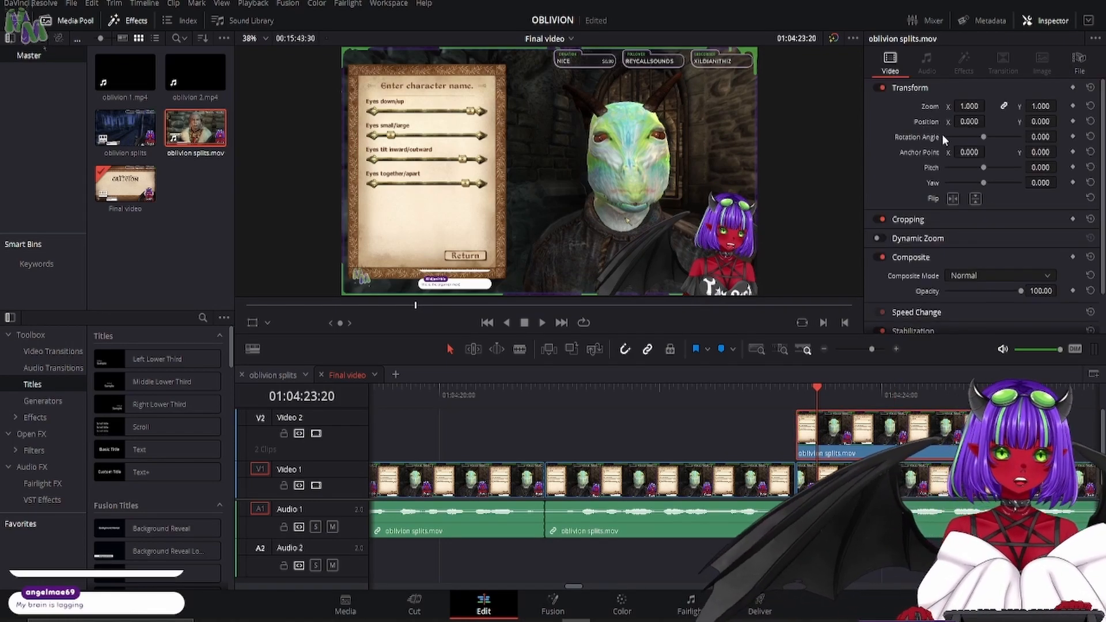
drag(966, 107, 1092, 107)
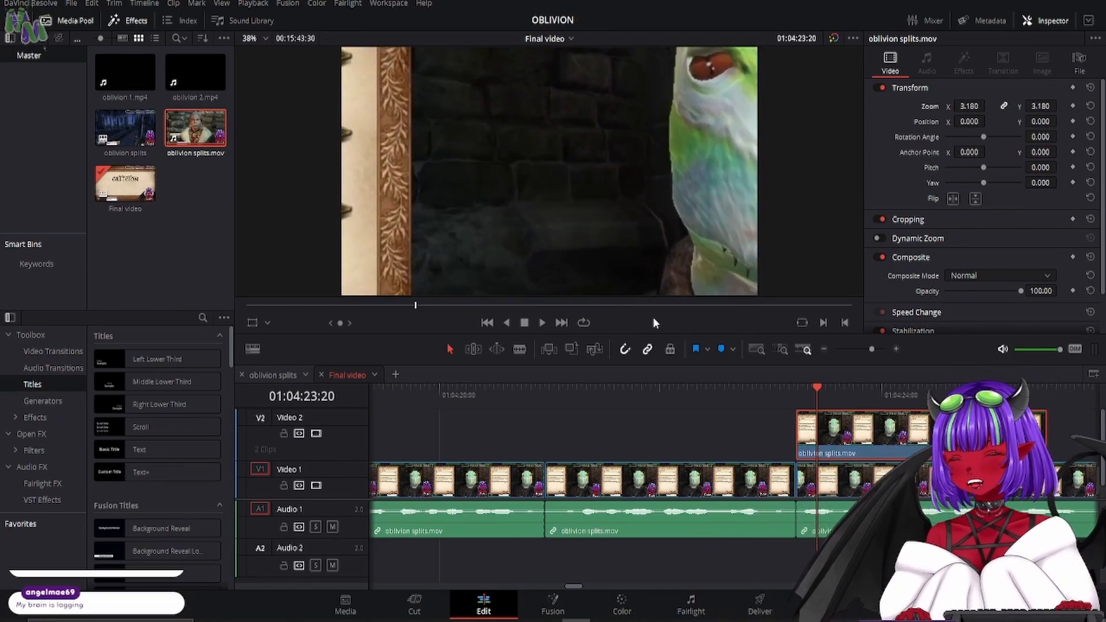
key(t)
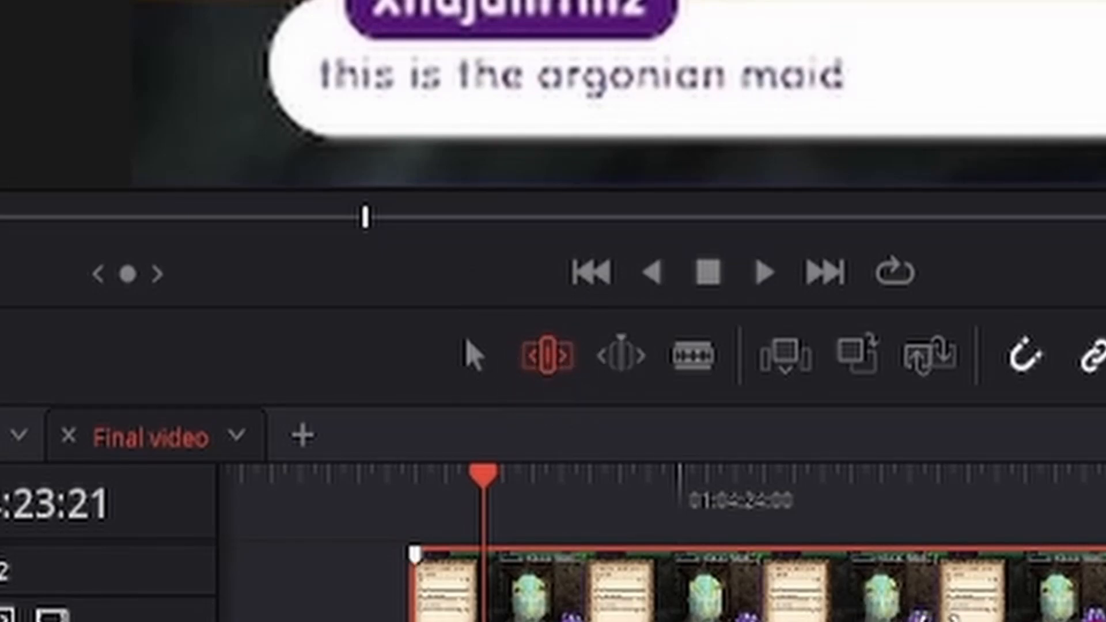
drag(678, 380, 490, 396)
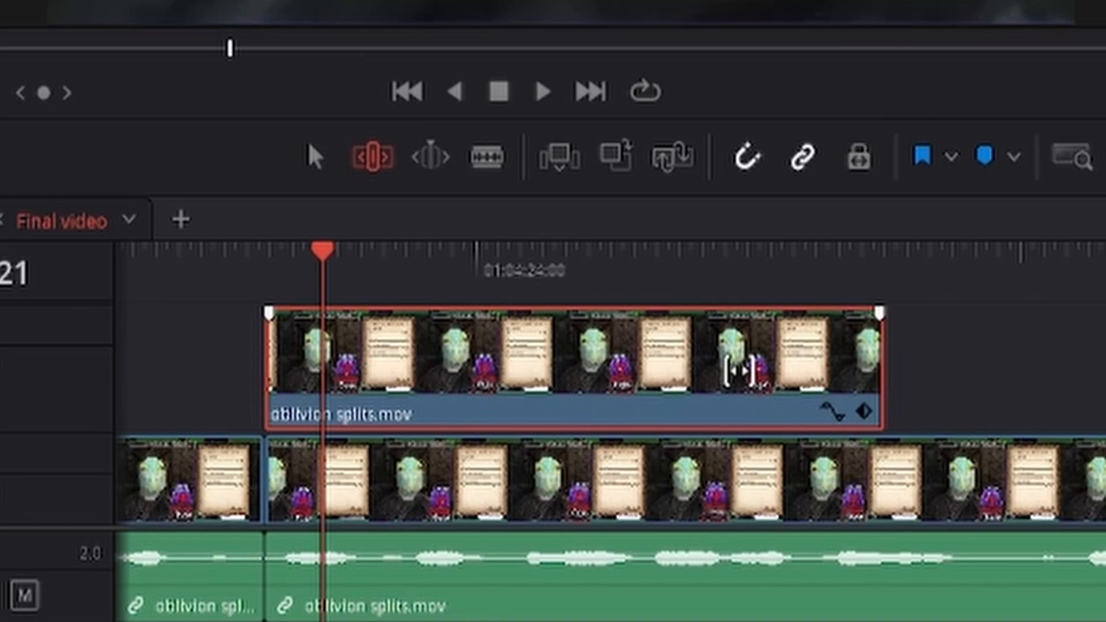
drag(738, 368, 488, 396)
drag(655, 370, 501, 387)
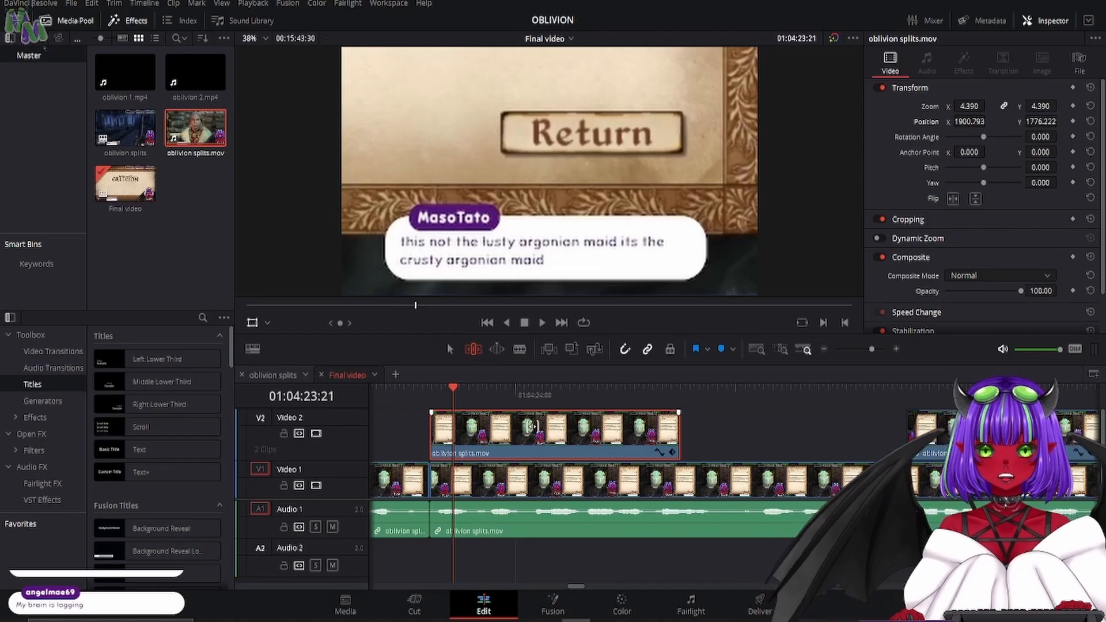
- Play the chat close-up, then split it at 01:04:23:20 and 01:04:23:27 around the "crusty argonian maid" message
click(431, 397)
key(space)
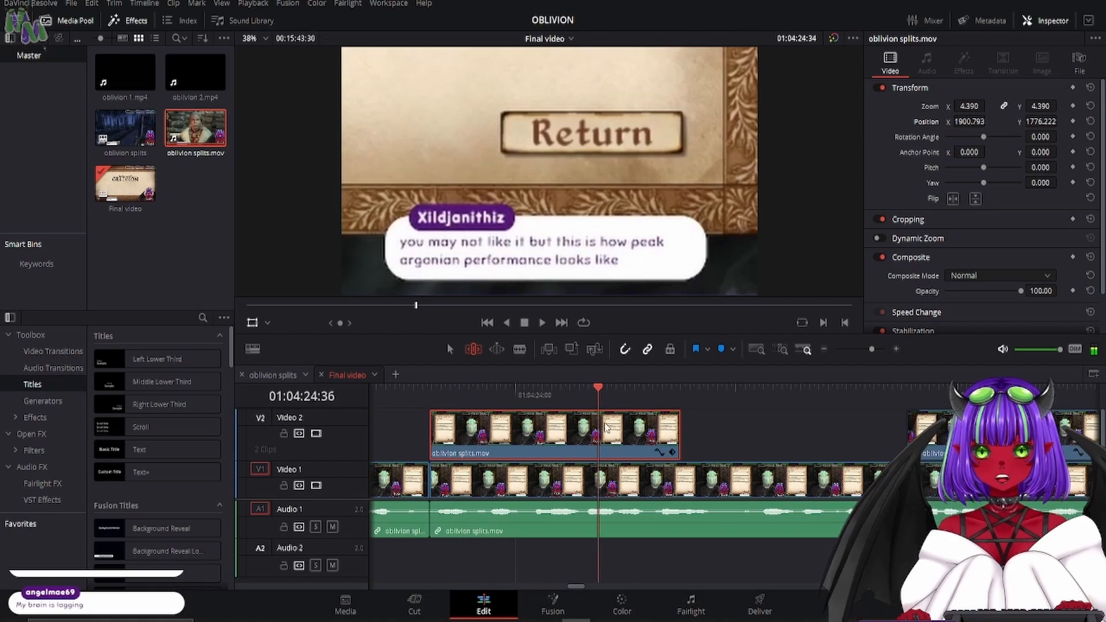
drag(602, 392, 429, 392)
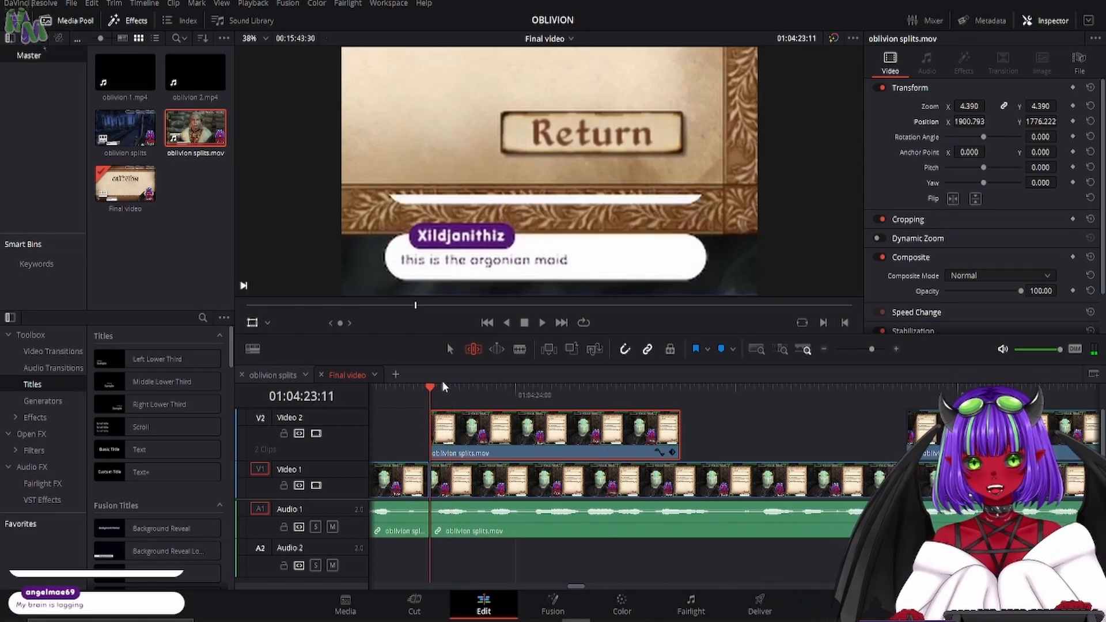
click(449, 349)
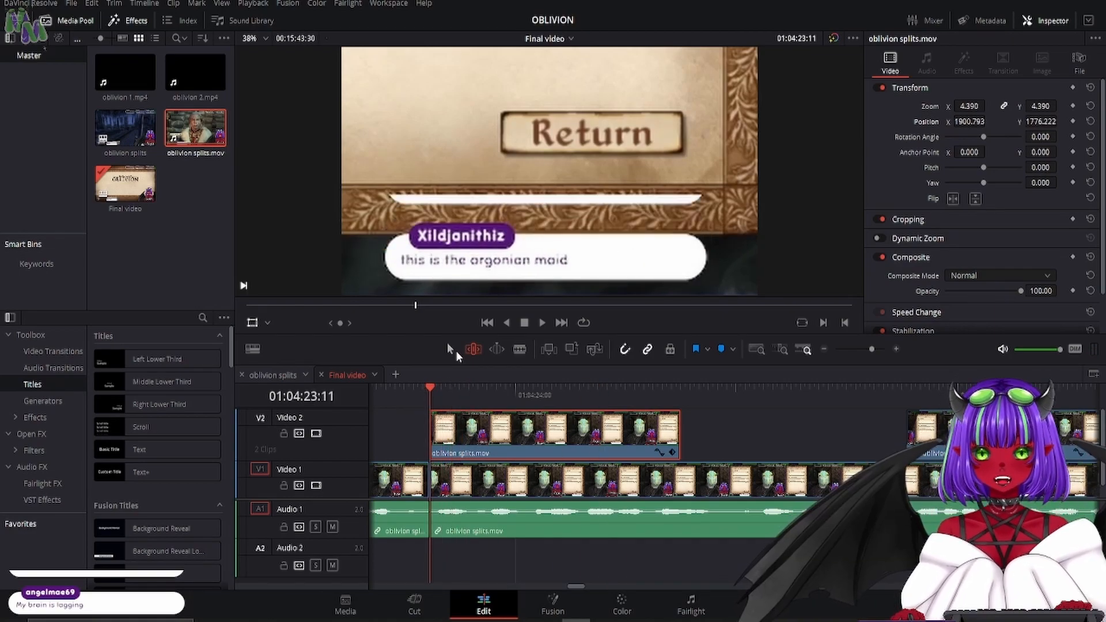
click(517, 350)
key(Right)
key(Right)
key(Right)
key(Right)
key(Right)
key(Right)
key(Right)
key(Right)
key(Right)
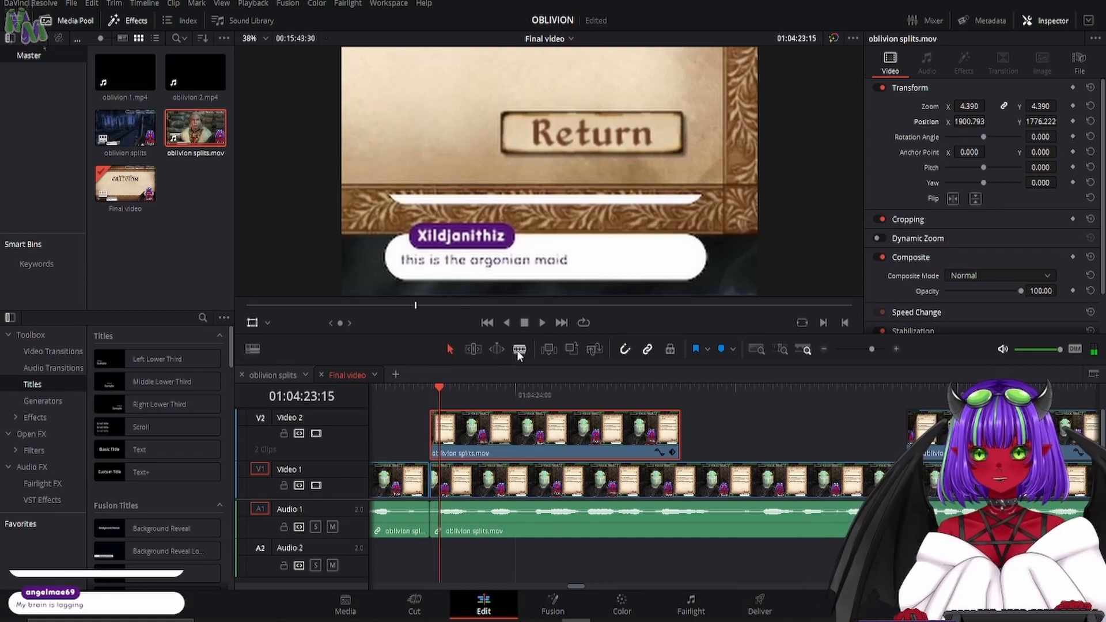
click(452, 428)
key(Right)
key(Right)
key(Right)
key(Right)
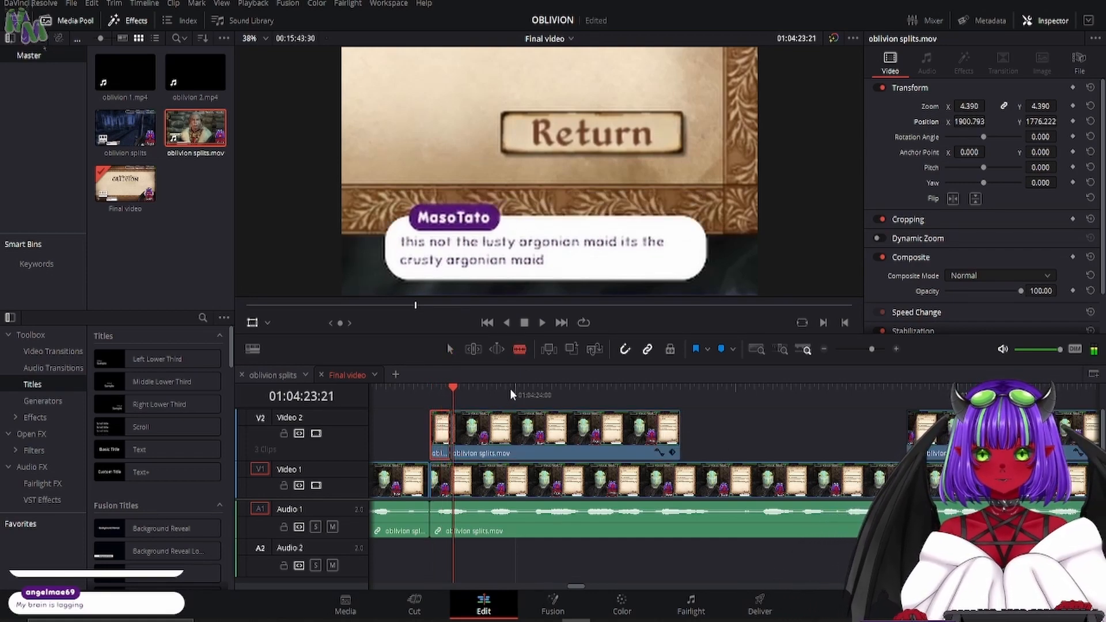
key(Right)
key(Right)
key(Right)
key(Right)
key(Right)
key(Right)
key(Right)
key(Right)
key(Right)
key(Right)
key(Right)
key(Right)
key(Right)
key(Right)
key(Right)
key(Right)
key(Left)
key(Left)
key(Left)
key(Left)
key(Left)
key(Left)
key(Left)
key(Left)
key(Left)
key(Left)
key(Left)
key(Left)
key(Left)
click(466, 428)
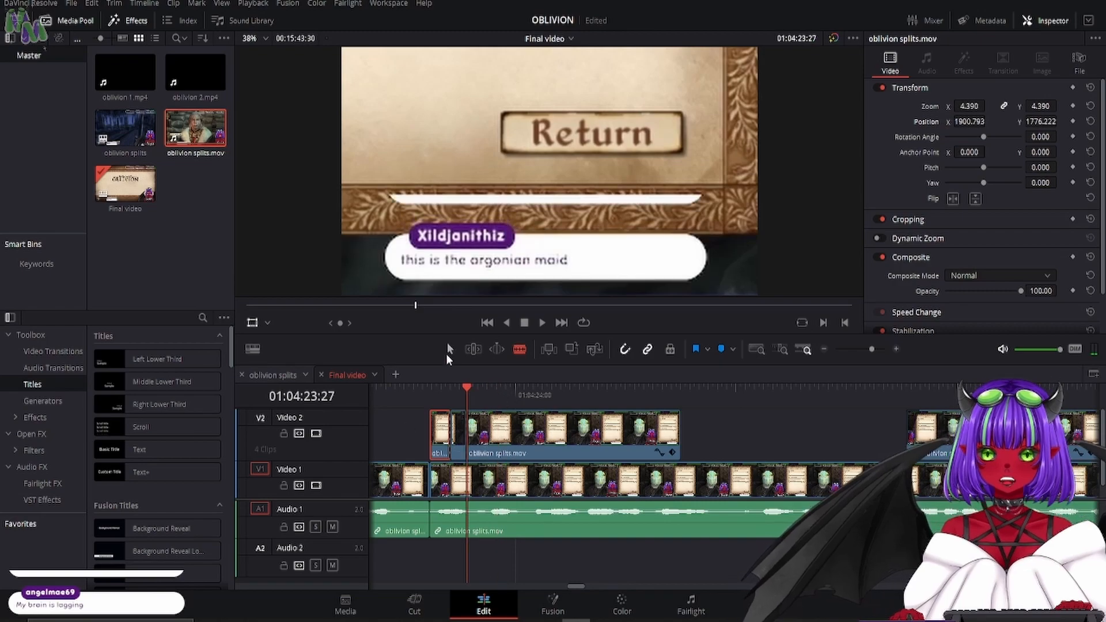
- Delete the pieces of the chat close-up before and after the short middle piece on Video 2
click(449, 350)
ctrl+click(497, 429)
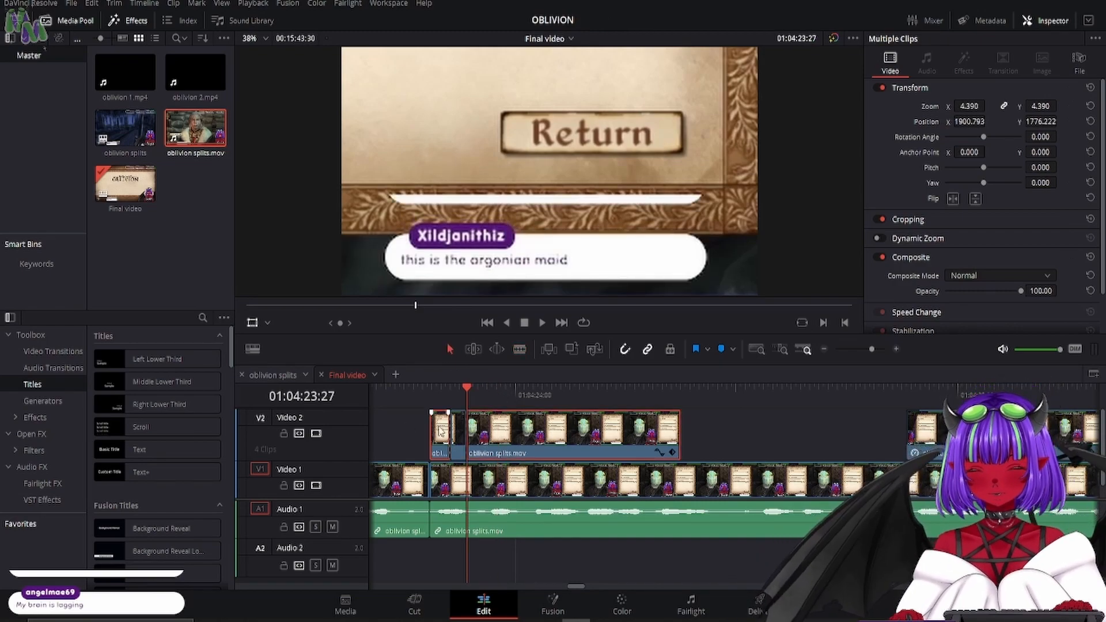
key(BackSpace)
- Turn the remaining chat message piece into a freeze frame and extend its end to make it about two seconds long
click(462, 435)
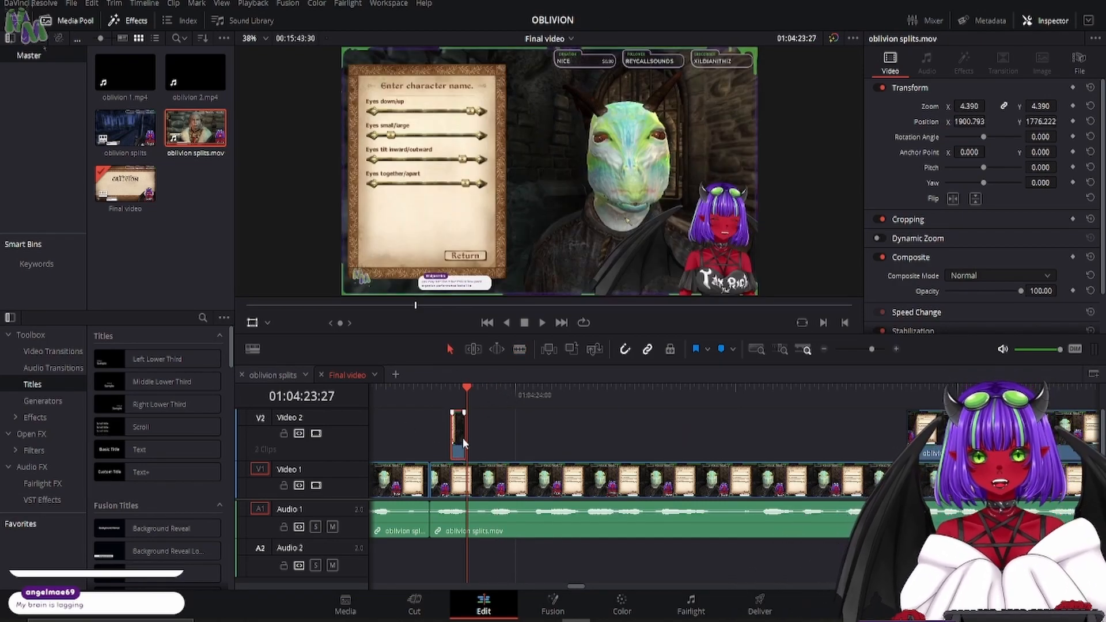
right_click(462, 431)
click(521, 261)
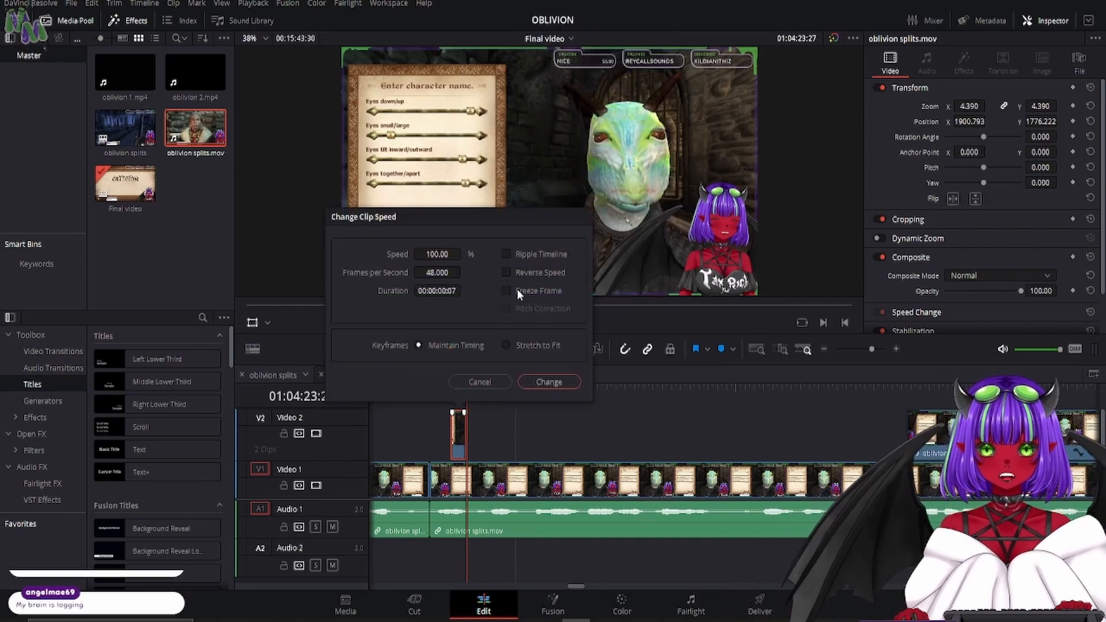
click(505, 290)
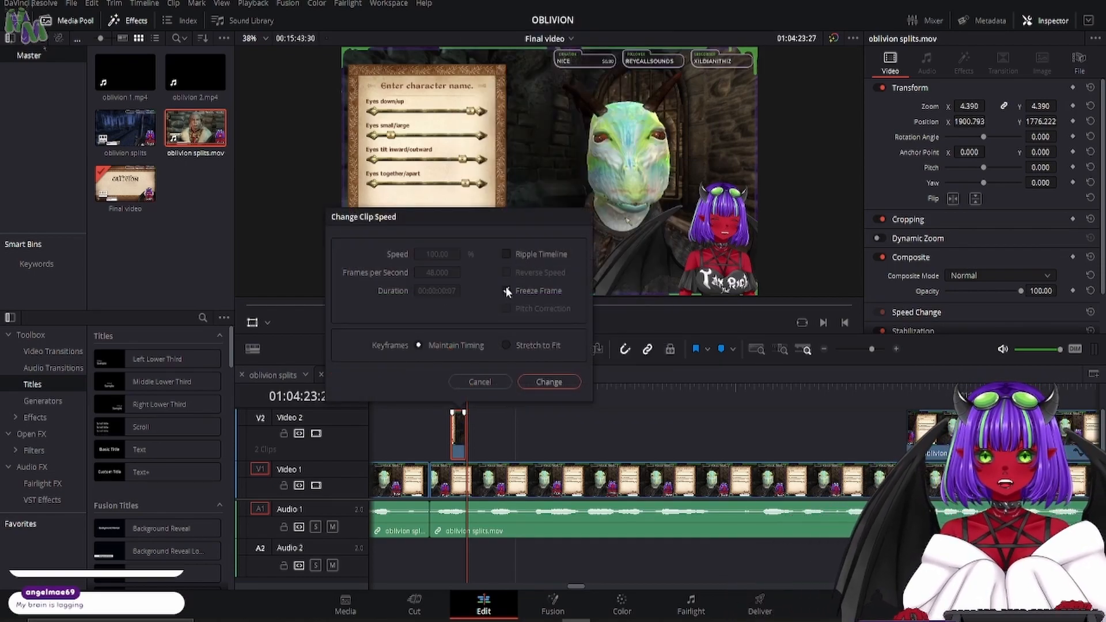
click(549, 382)
click(452, 388)
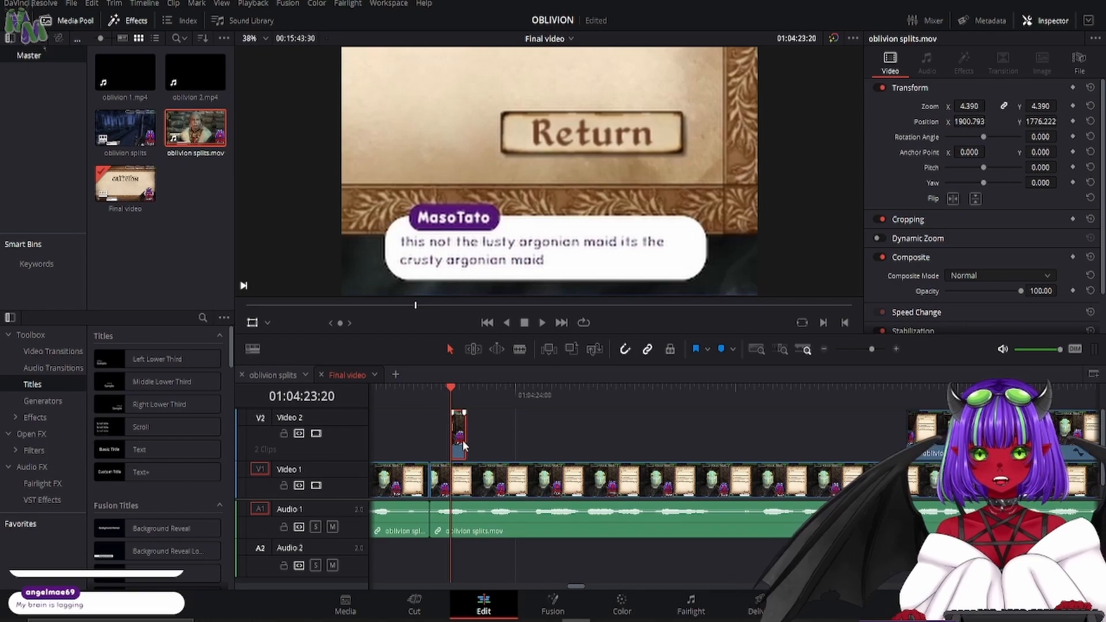
drag(395, 385, 662, 437)
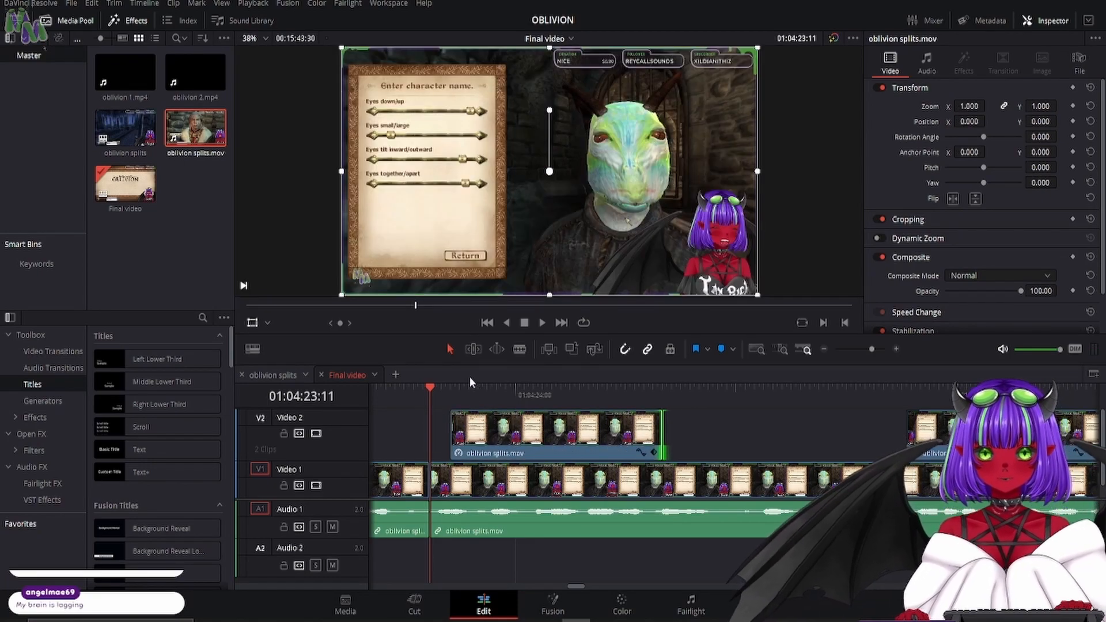
- On the chat message freeze frame at 01:04:23:37, draw a closed curve window around the message bubble and its name tag for masking
drag(449, 388, 490, 389)
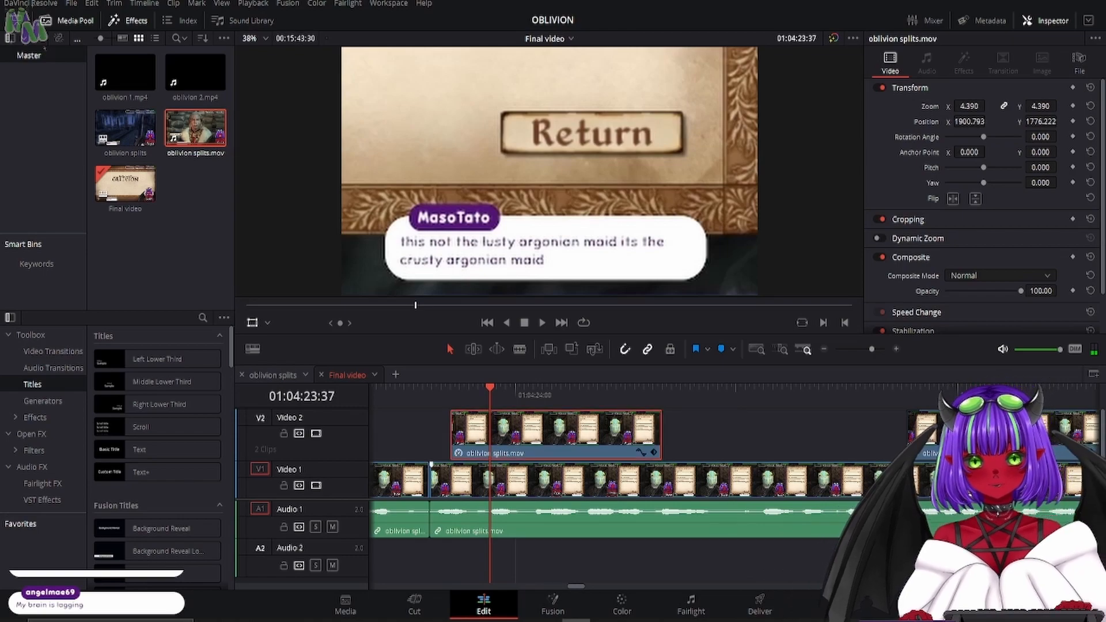
click(622, 605)
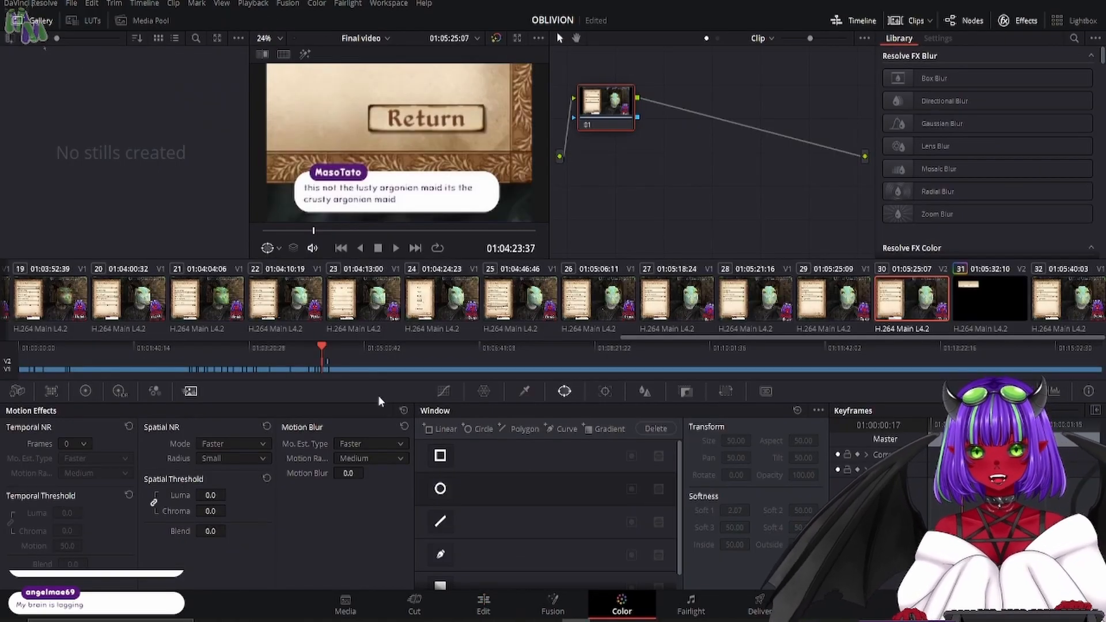
scroll(520, 509, down, 1)
scroll(441, 461, up, 1)
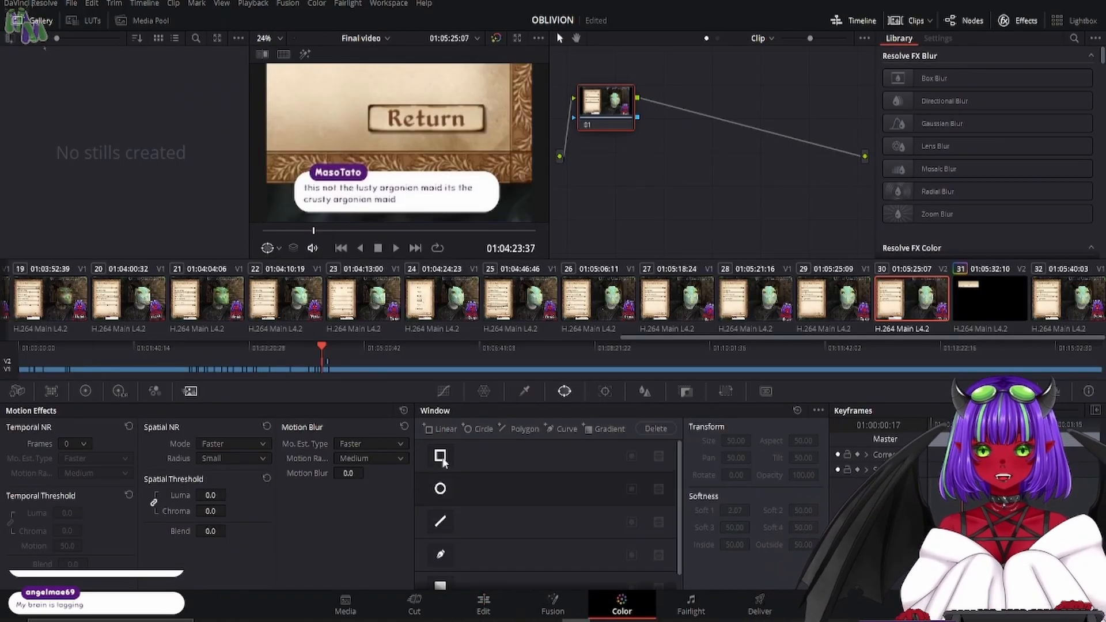
scroll(442, 463, down, 1)
scroll(443, 489, up, 1)
scroll(441, 509, down, 1)
click(440, 539)
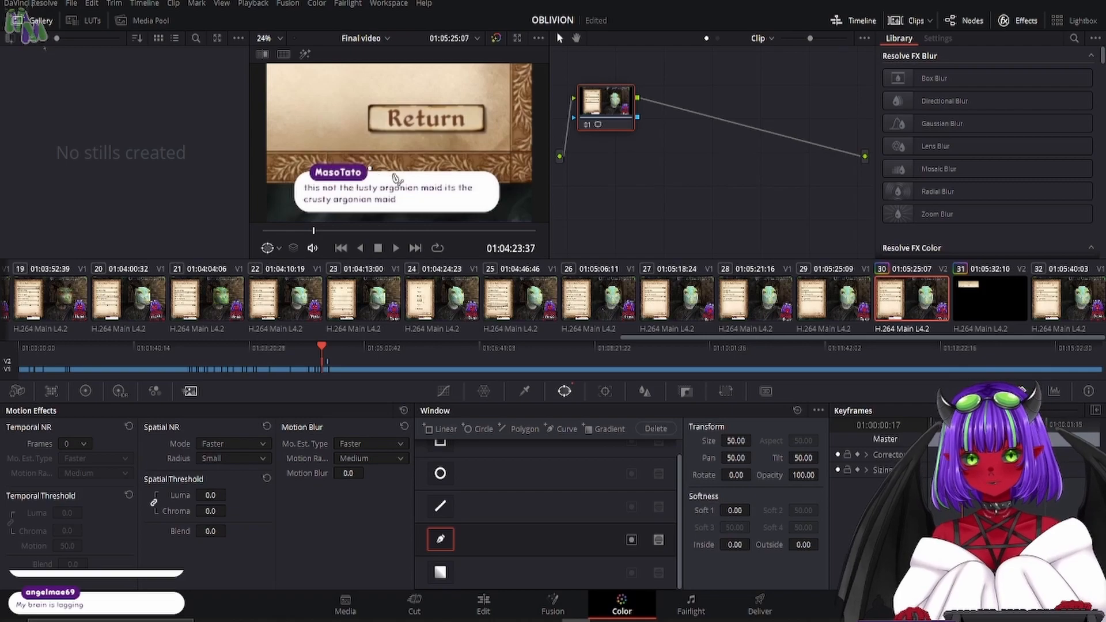
click(487, 168)
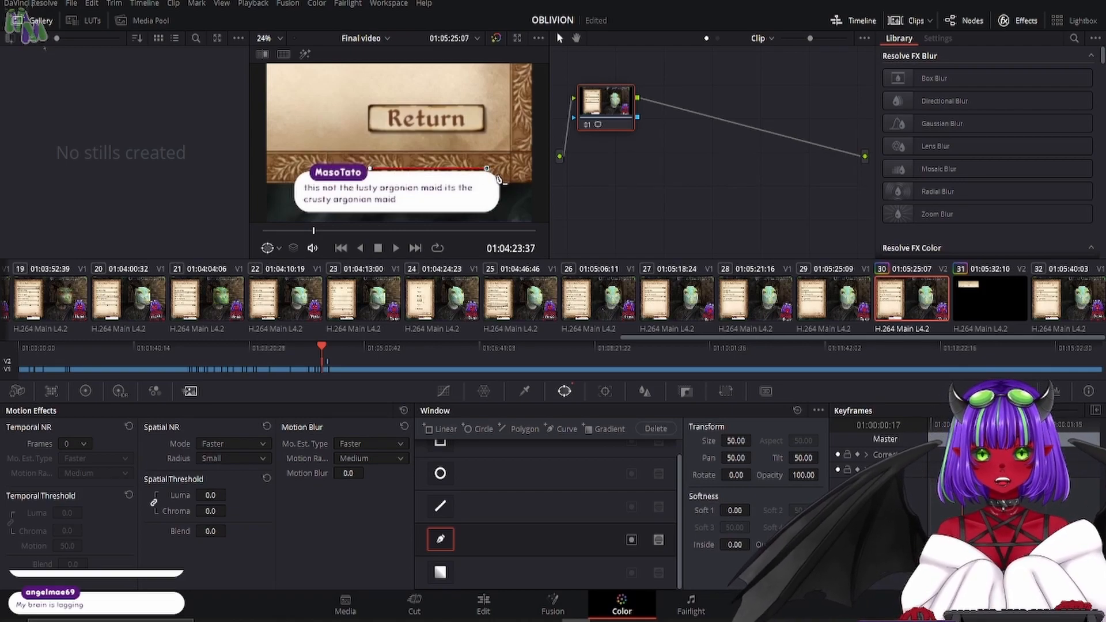
click(504, 194)
click(501, 201)
click(497, 213)
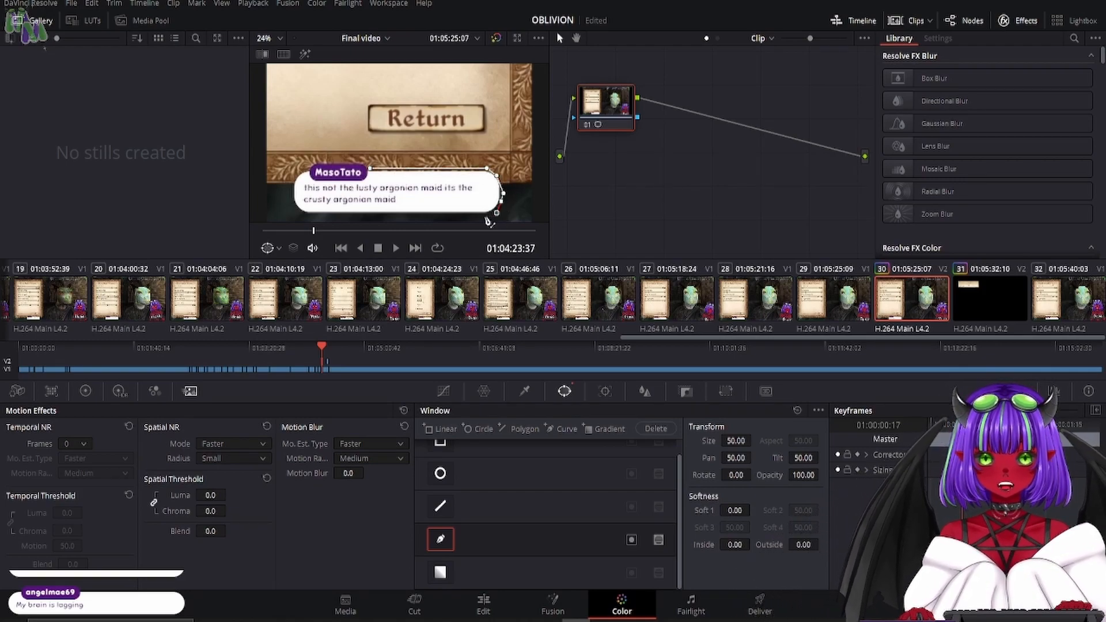
click(485, 216)
click(300, 214)
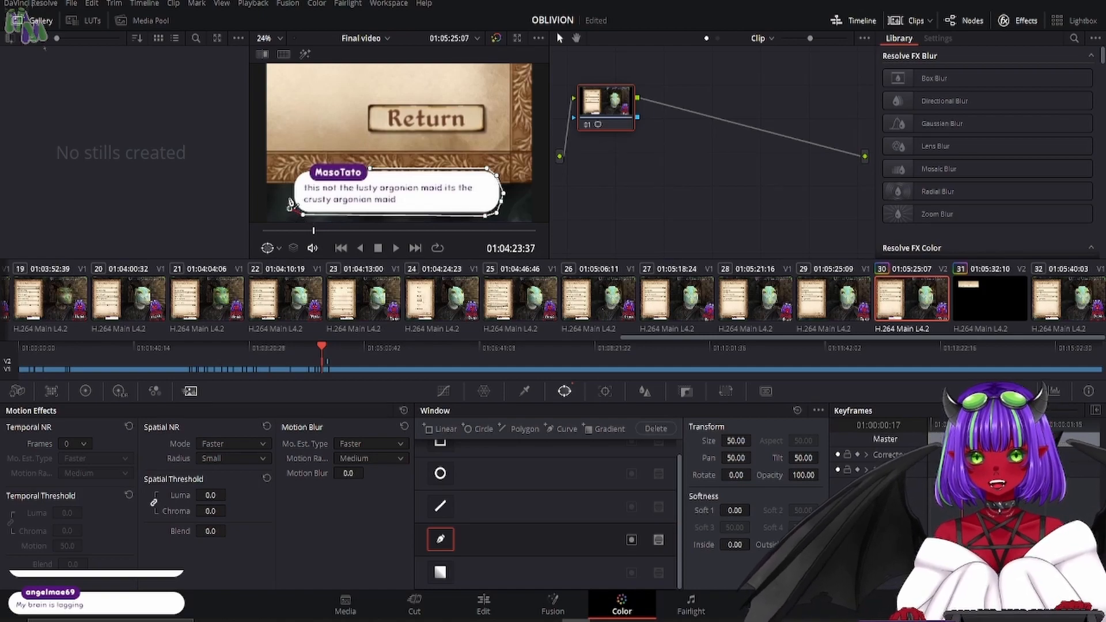
click(290, 200)
click(289, 189)
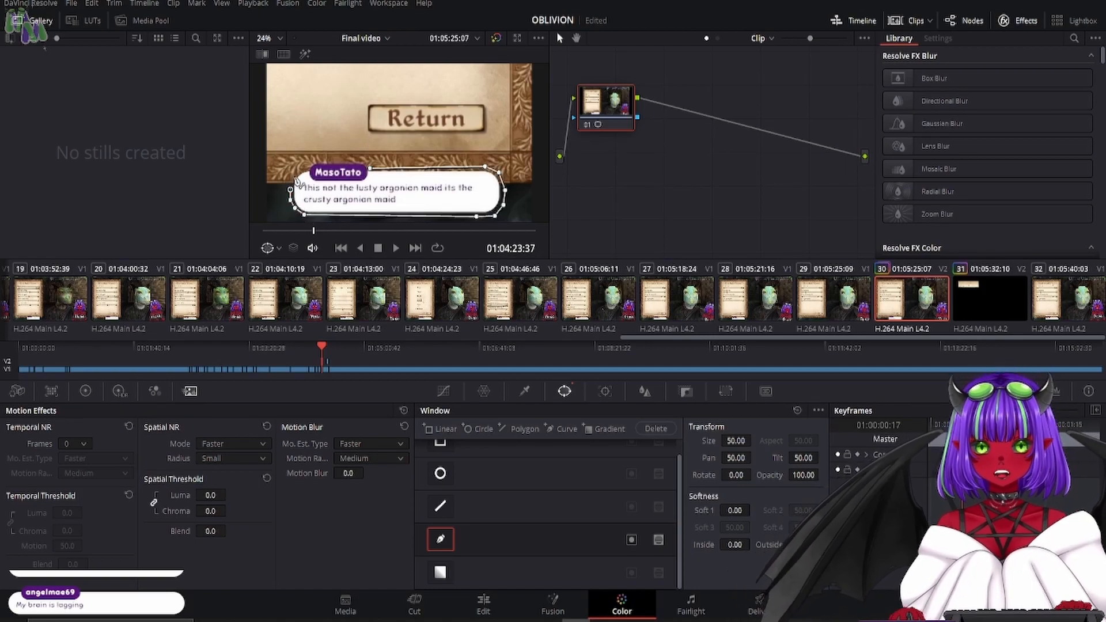
click(294, 178)
click(300, 171)
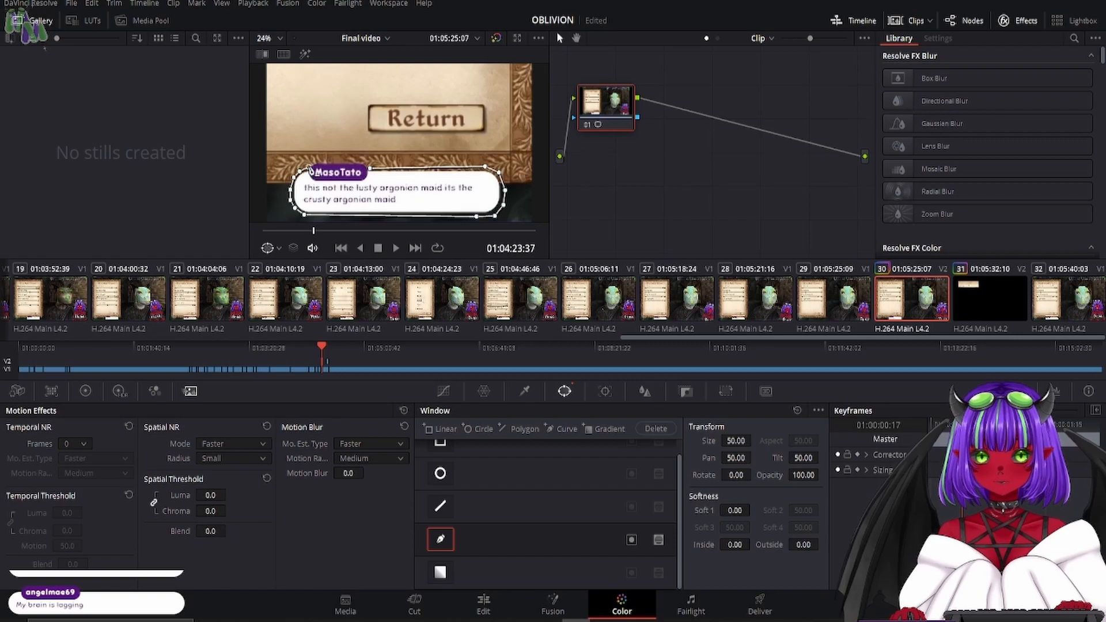
click(332, 159)
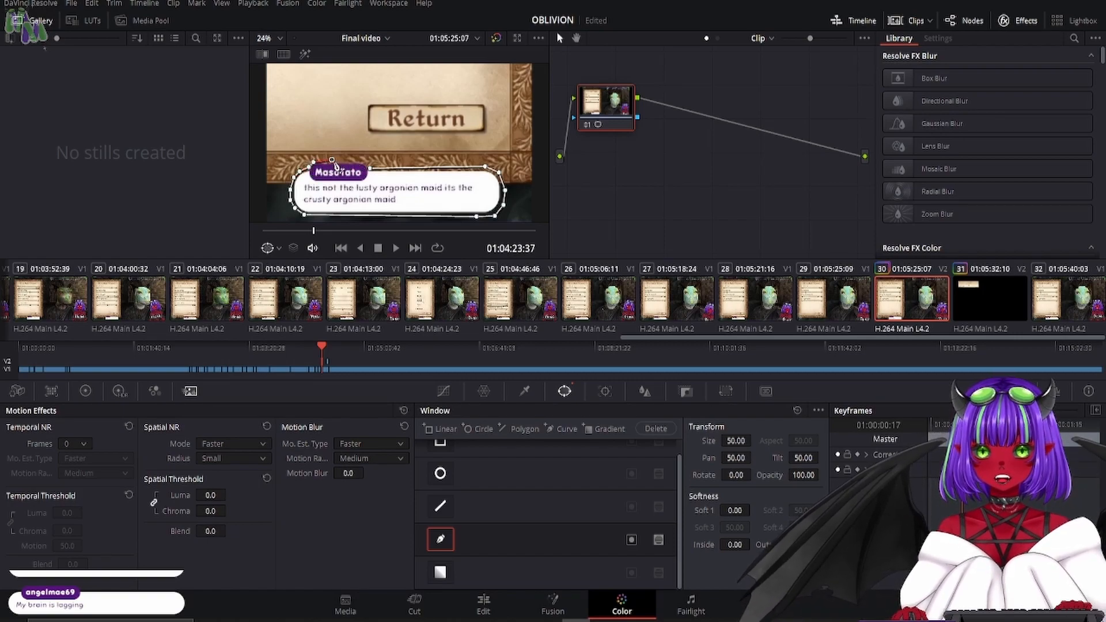
click(372, 171)
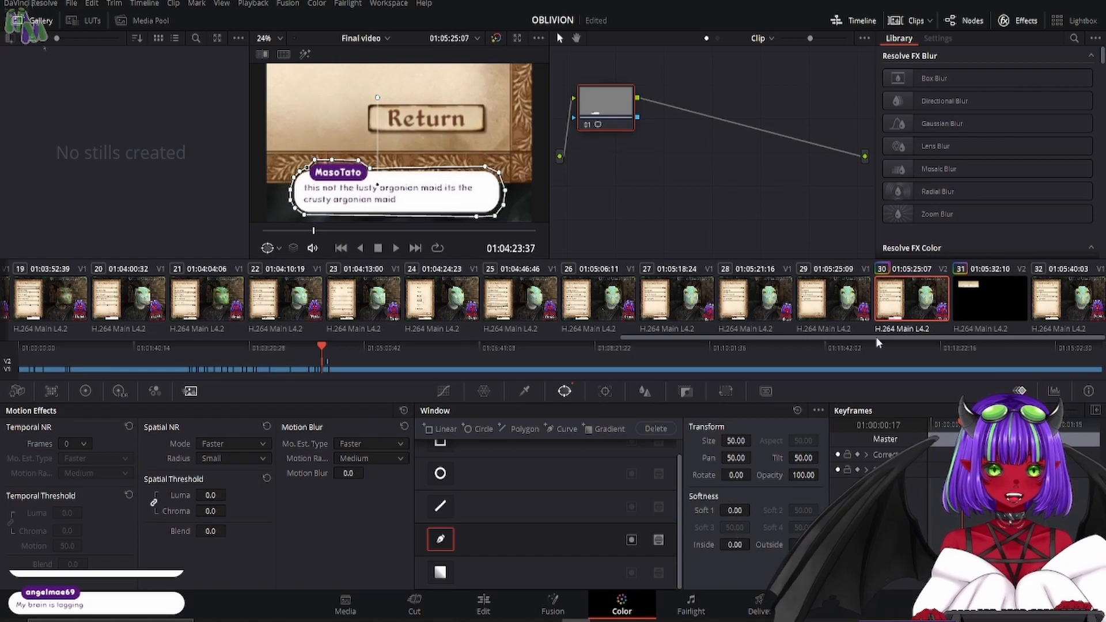
- Add an alpha output fed by the masked node and set the curve window's inside softness to 1.50
right_click(857, 194)
click(888, 227)
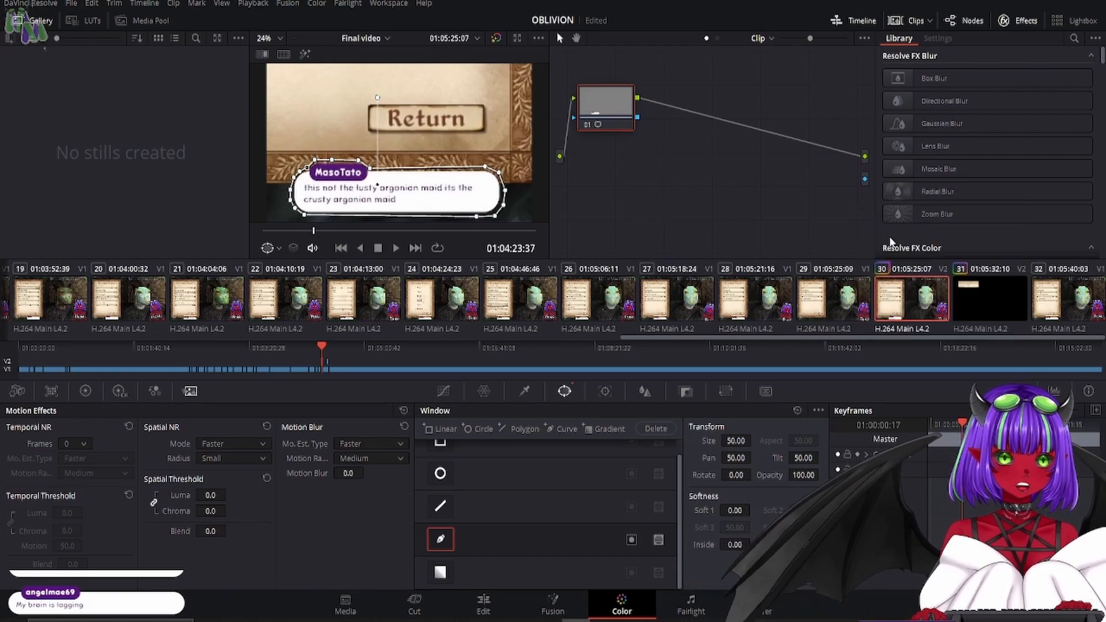
drag(638, 117, 865, 179)
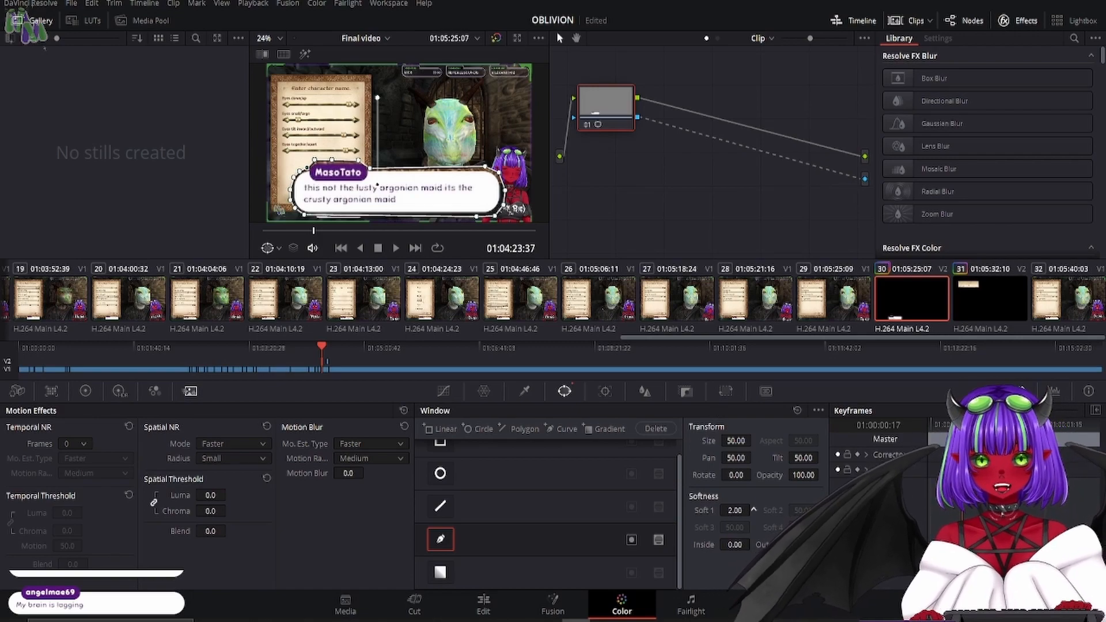
mouse_move(735, 511)
mouse_down()
mouse_move(753, 510)
mouse_move(741, 511)
mouse_up()
drag(737, 545, 728, 511)
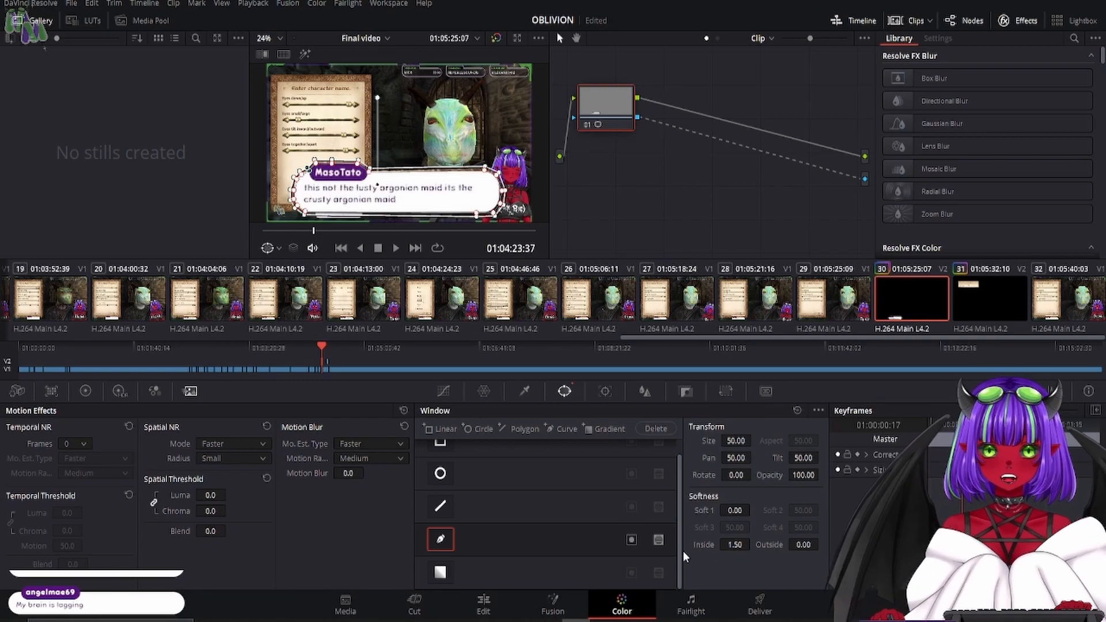
- Back in the edit timeline, resize the masked chat message to zoom 3.110 and place it at position X 1022.961, Y 1092.576
click(483, 605)
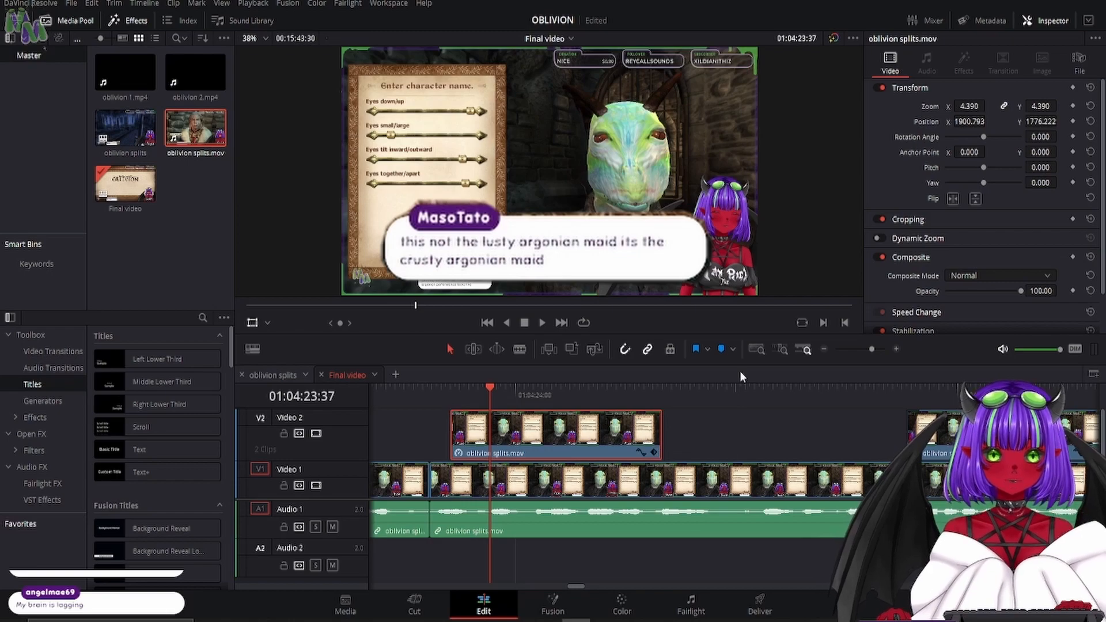
drag(974, 106, 713, 106)
drag(672, 53, 441, 251)
drag(970, 107, 995, 106)
drag(543, 247, 566, 196)
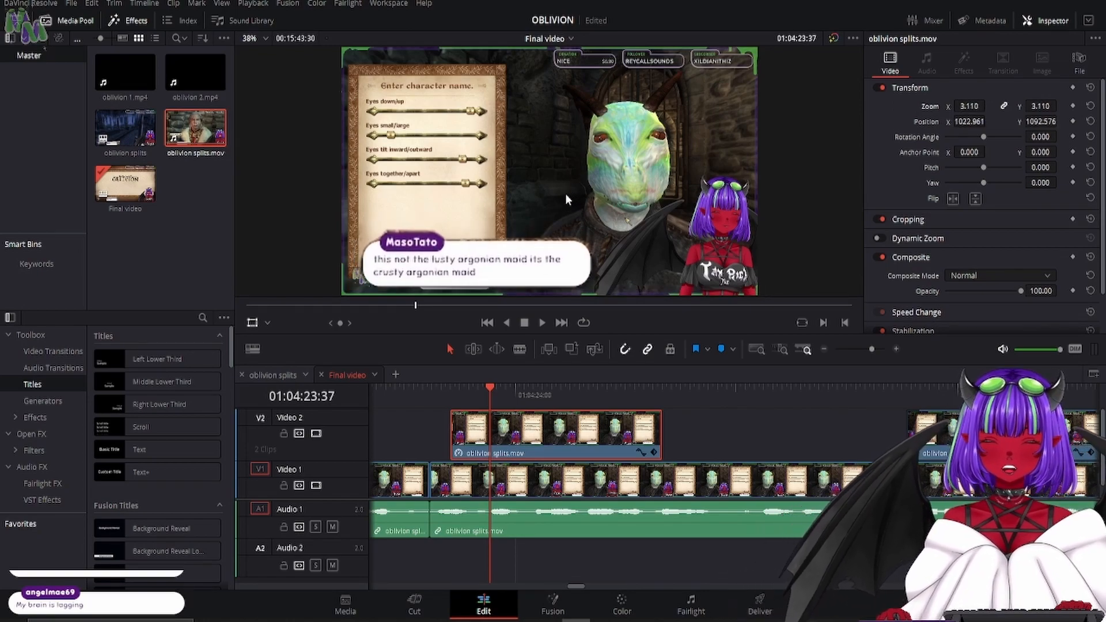
- Save the project and extend the chat message clip's end on Video 2 to 01:04:26:23
key(ctrl+s)
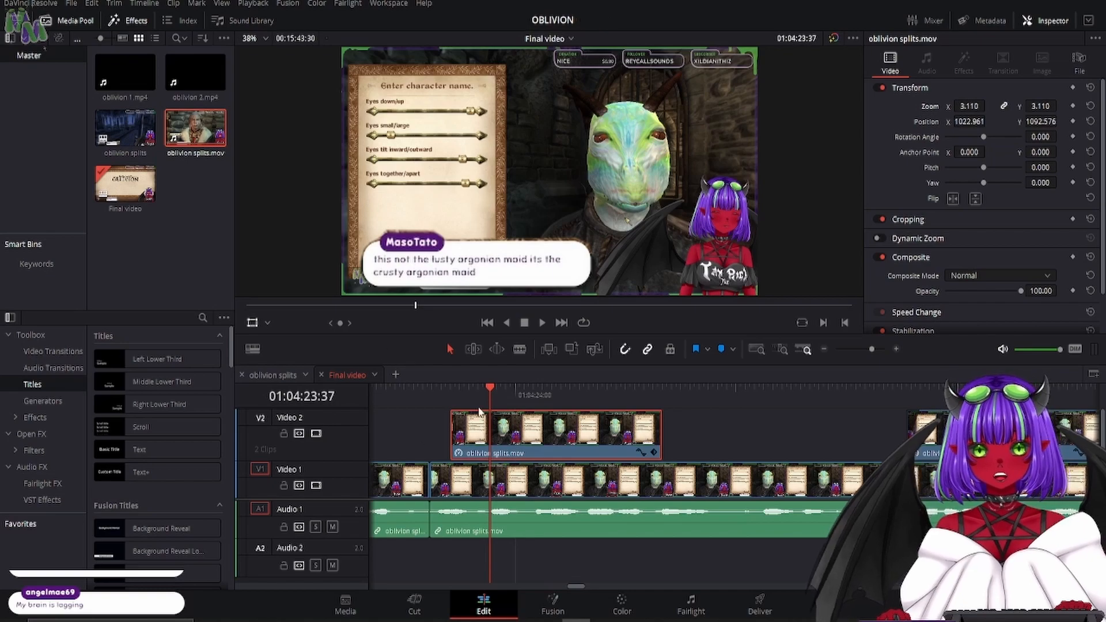
click(450, 396)
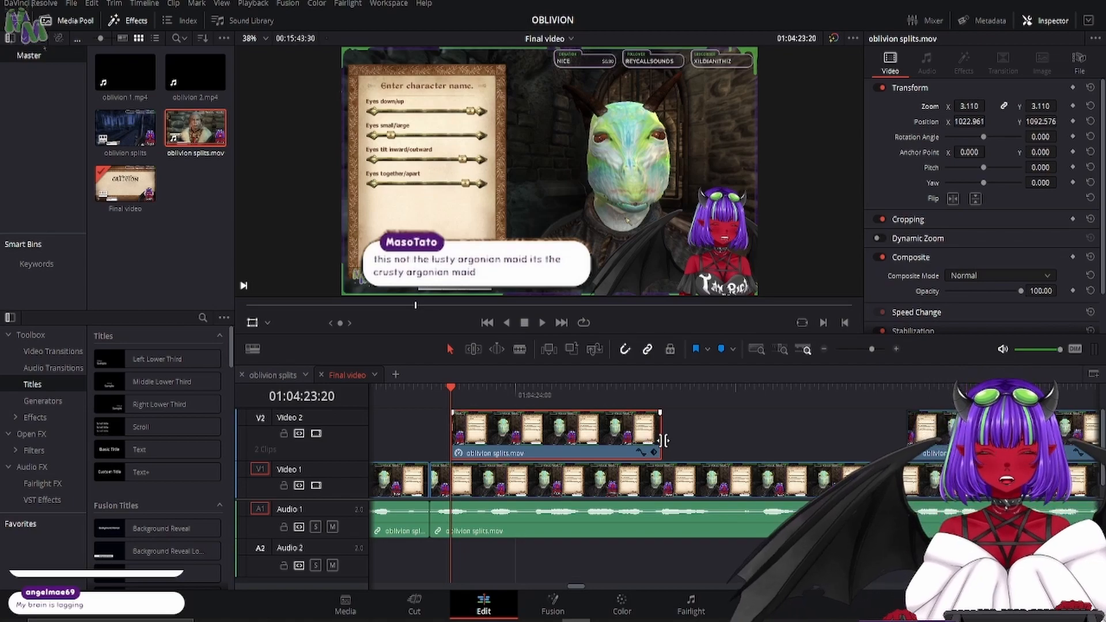
drag(660, 436, 790, 436)
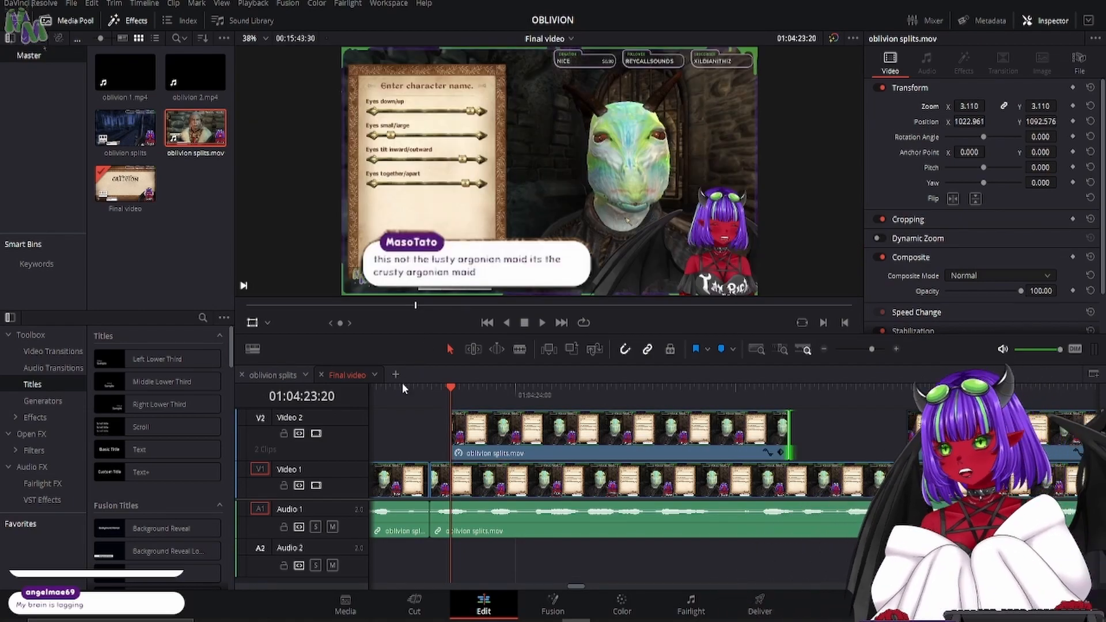
- Keyframe the chat message clip at 01:04:23:20 with zoom 0.000 and position X -565.118, Y -303.975
click(526, 439)
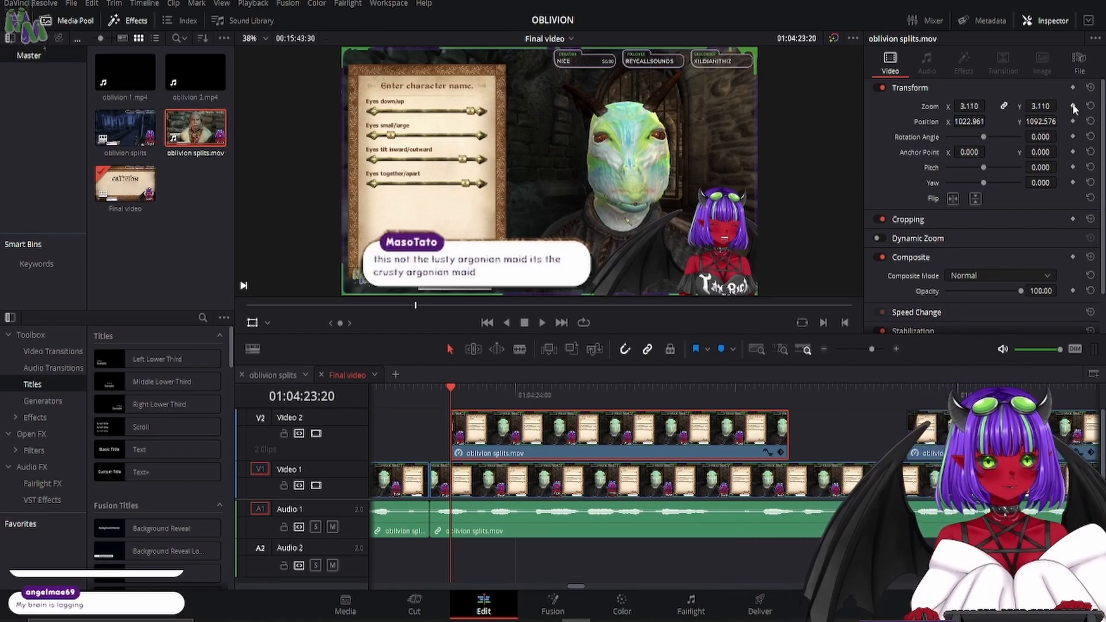
click(1072, 122)
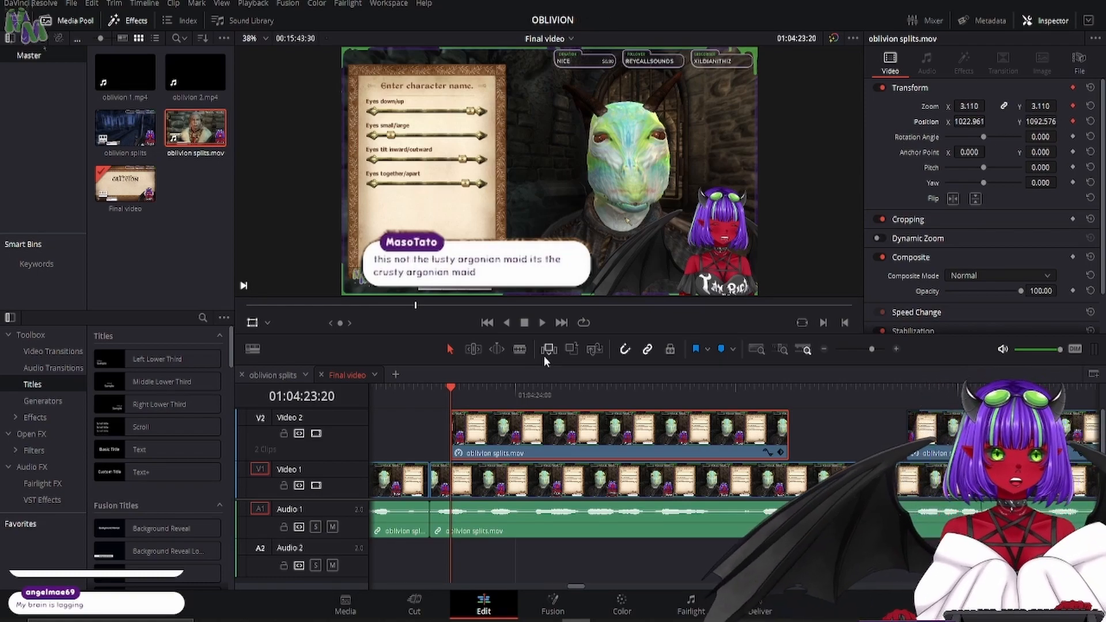
drag(980, 109, 900, 110)
drag(615, 92, 409, 282)
drag(980, 107, 898, 107)
drag(557, 120, 409, 267)
drag(968, 106, 949, 106)
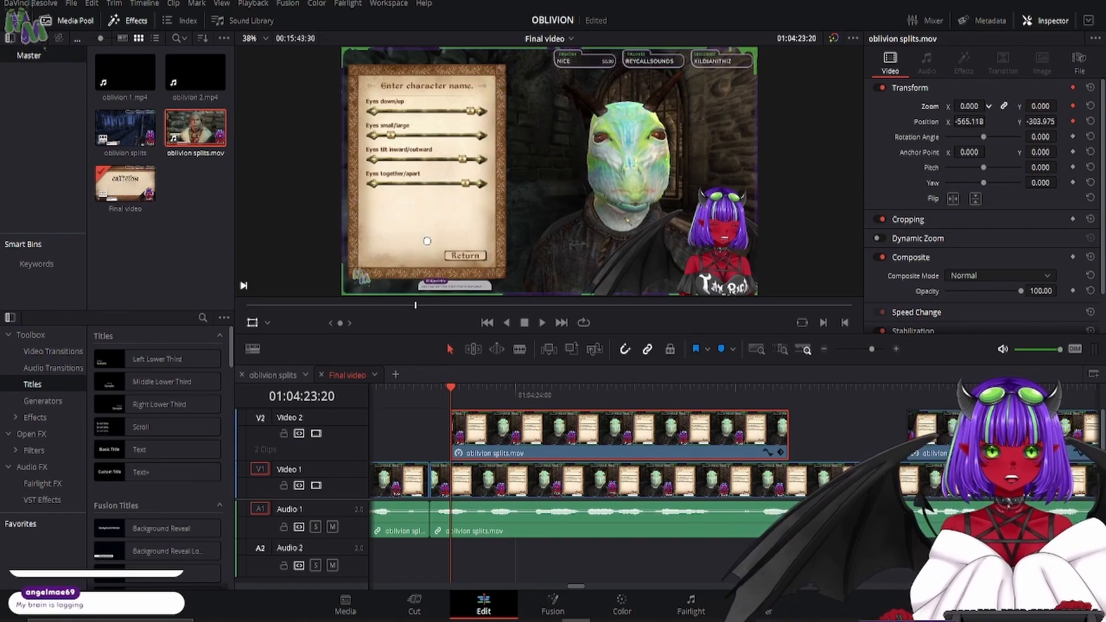
- Add a pop-out keyframe at 01:04:23:25, enlarging the message to zoom 3.640 at position X 1403.355, Y 1377.207
key(Right)
key(Right)
key(Right)
key(Right)
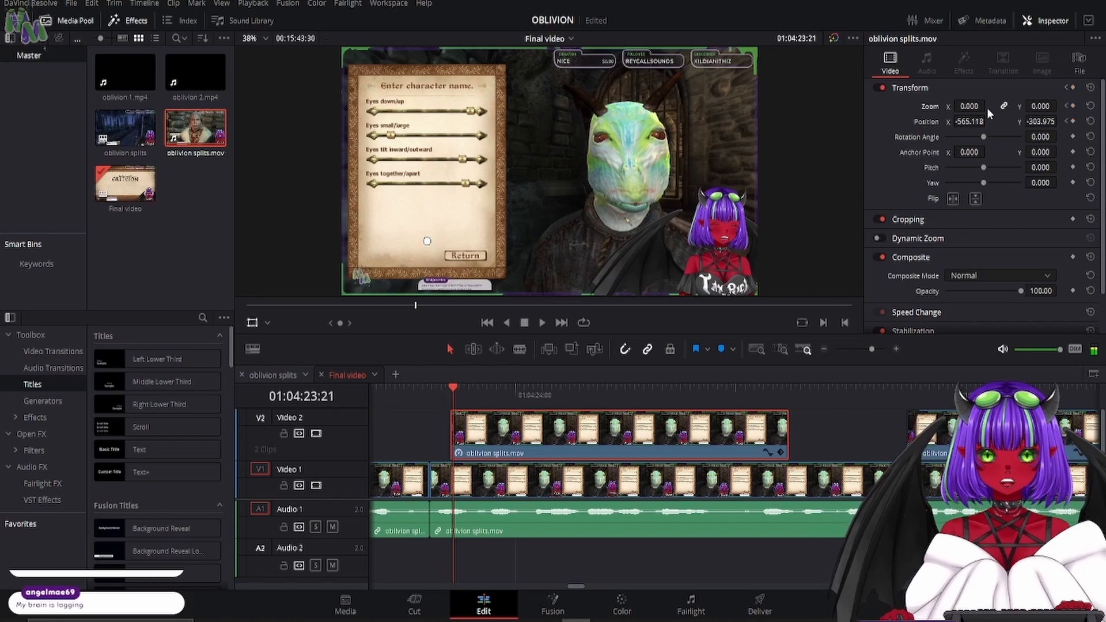
key(Right)
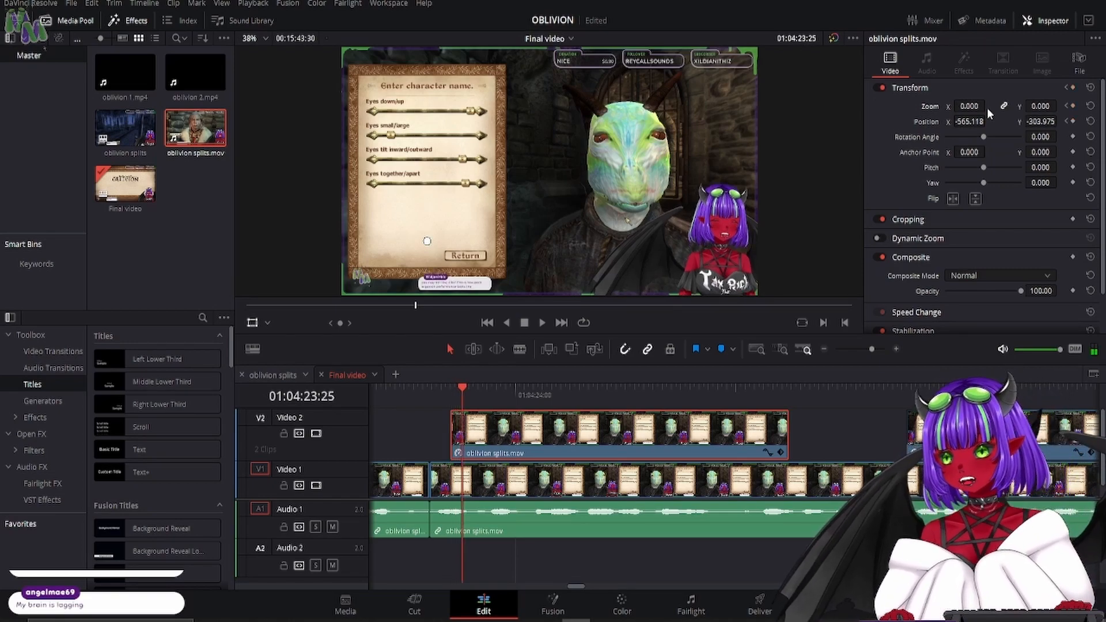
drag(986, 108, 1031, 109)
drag(564, 255, 656, 186)
drag(964, 108, 1022, 108)
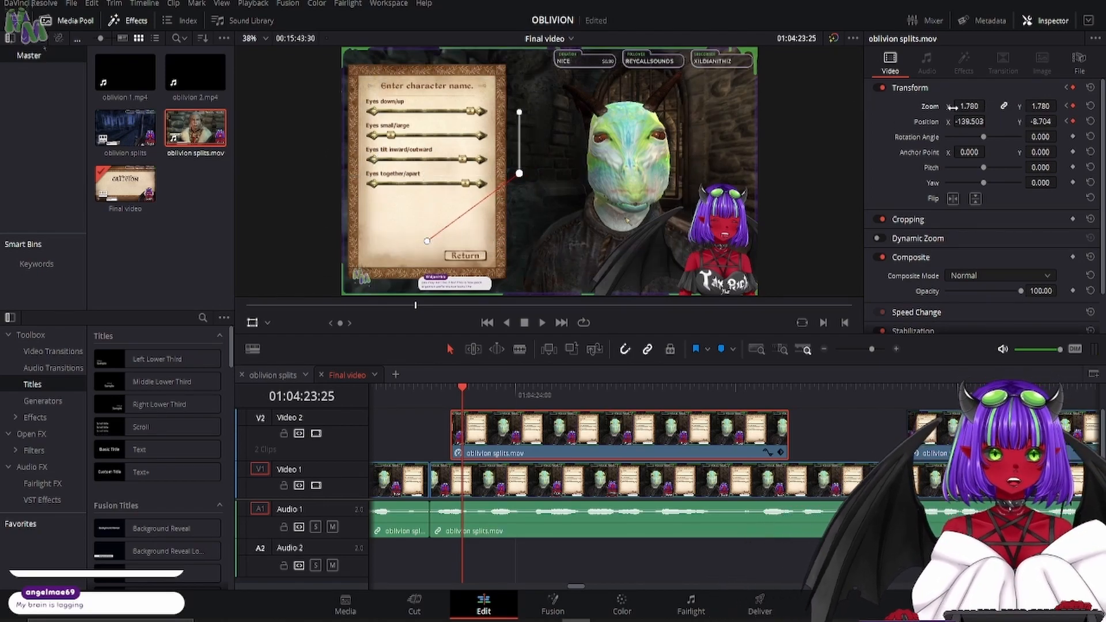
drag(510, 221, 611, 70)
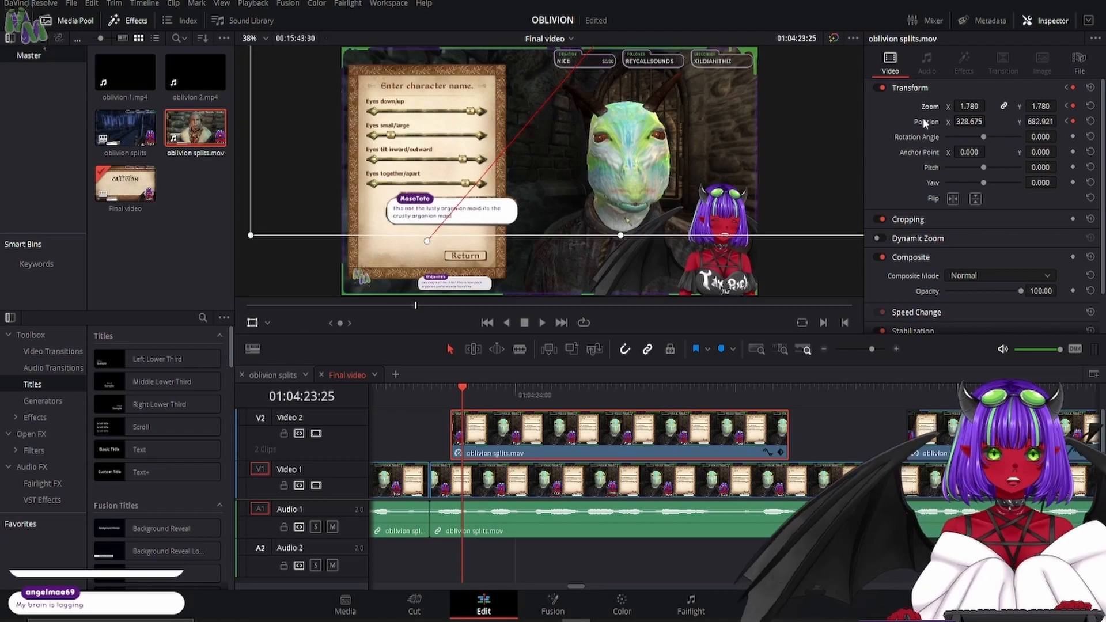
drag(969, 106, 993, 106)
drag(629, 227, 724, 171)
drag(968, 106, 1032, 106)
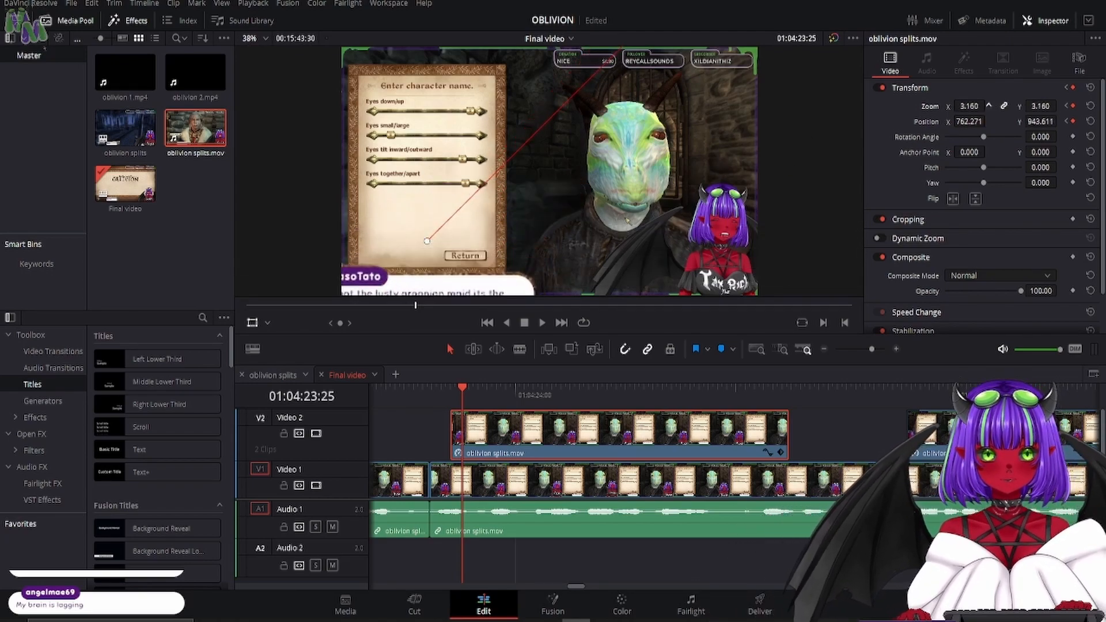
drag(678, 205, 752, 153)
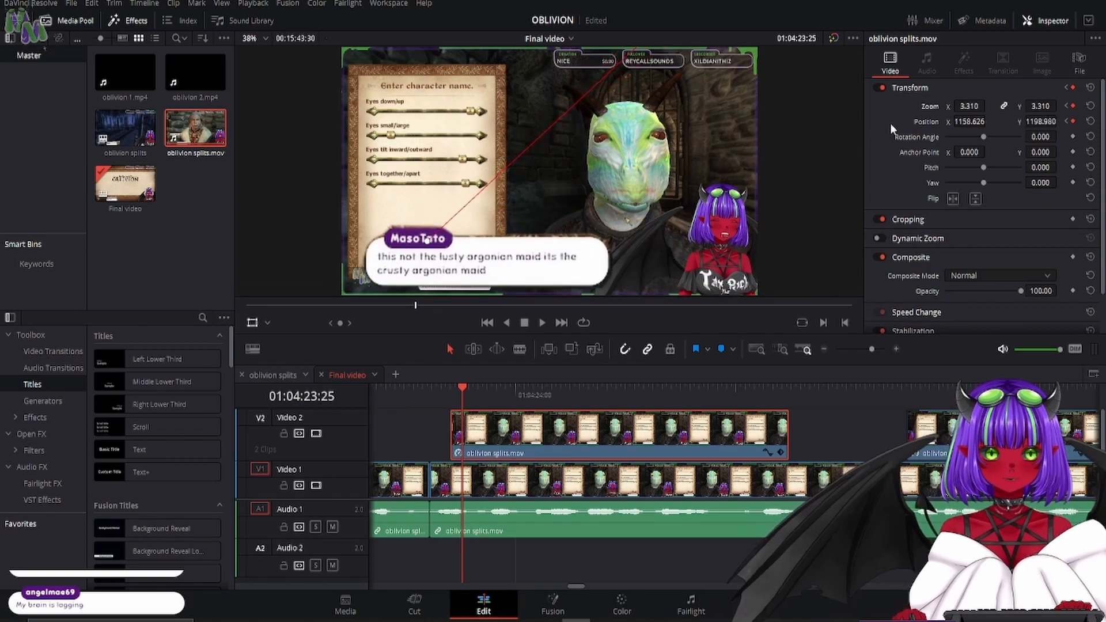
drag(960, 106, 980, 106)
drag(668, 231, 719, 193)
- Keyframe the message's settled size at 01:04:23:27 with zoom 2.380 and position X 645.227, Y 706.862
key(Right)
key(Right)
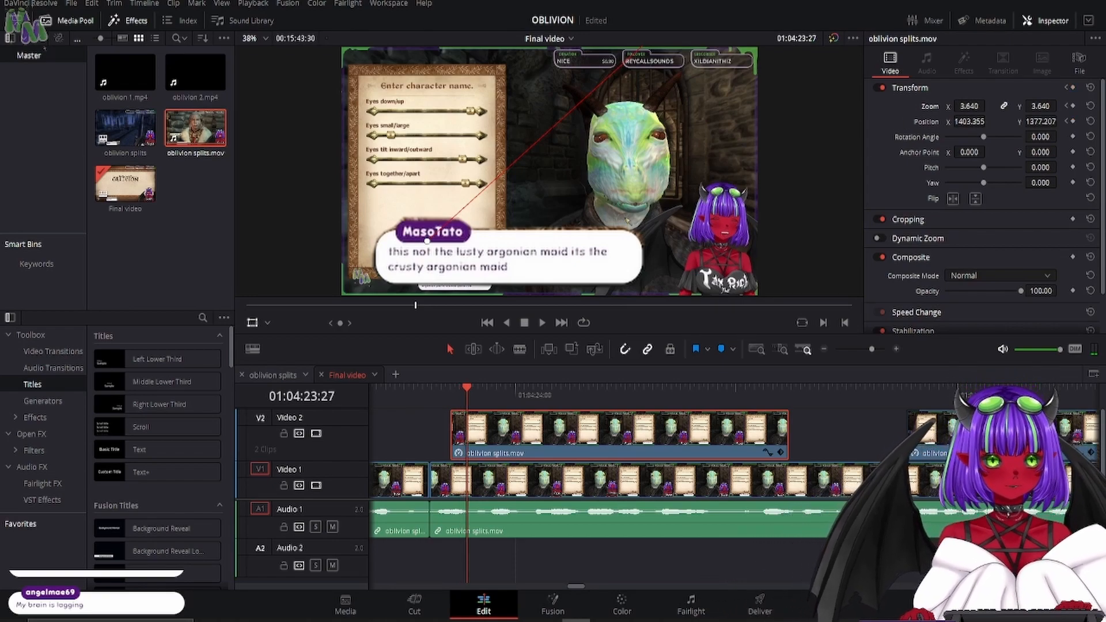
drag(578, 291, 578, 157)
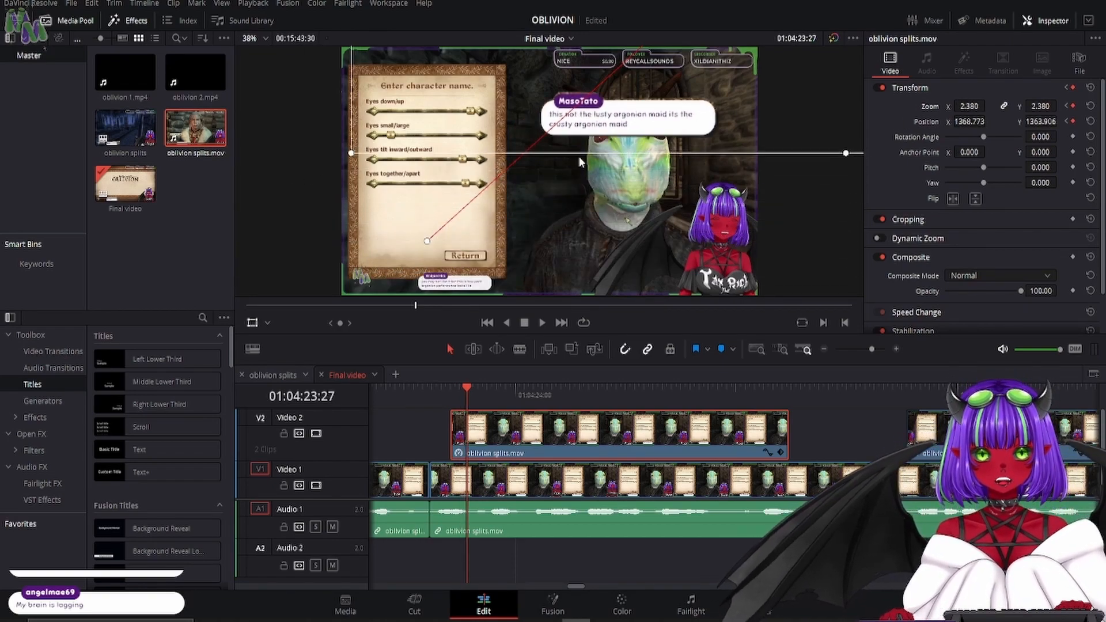
drag(698, 118, 534, 270)
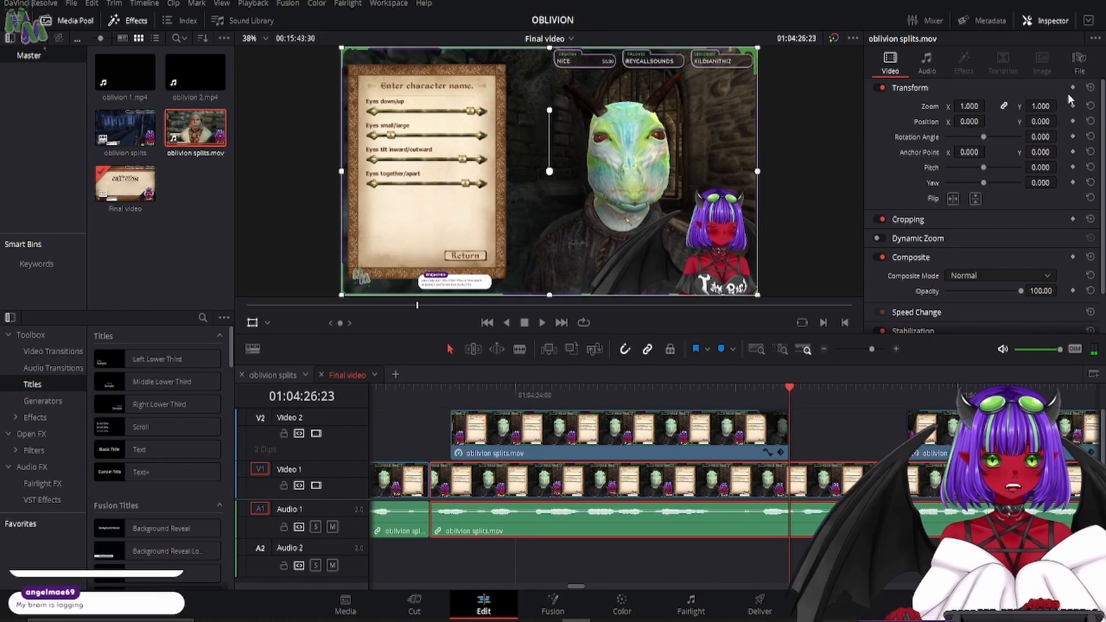
- Keyframe a punch-in on the Video 1 clip from zoom 1.000 at 01:04:26:23 to zoom 2.020, position X -984.236, Y 547.980 at 01:04:26:28
click(1072, 106)
click(1074, 120)
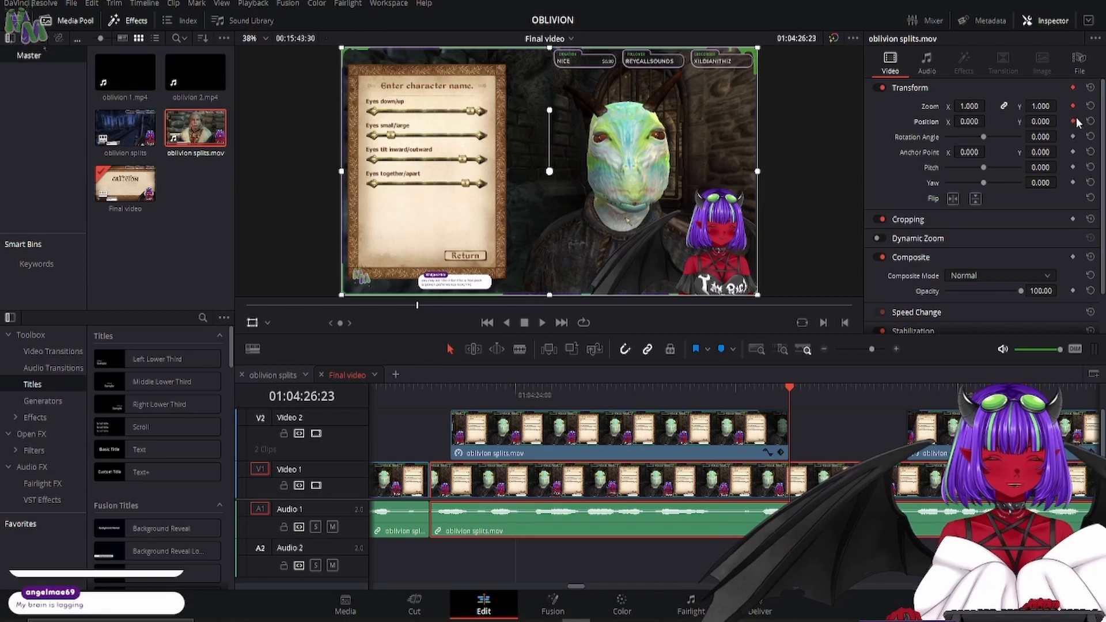
key(Right)
key(Right)
key(Right)
key(Right)
key(Right)
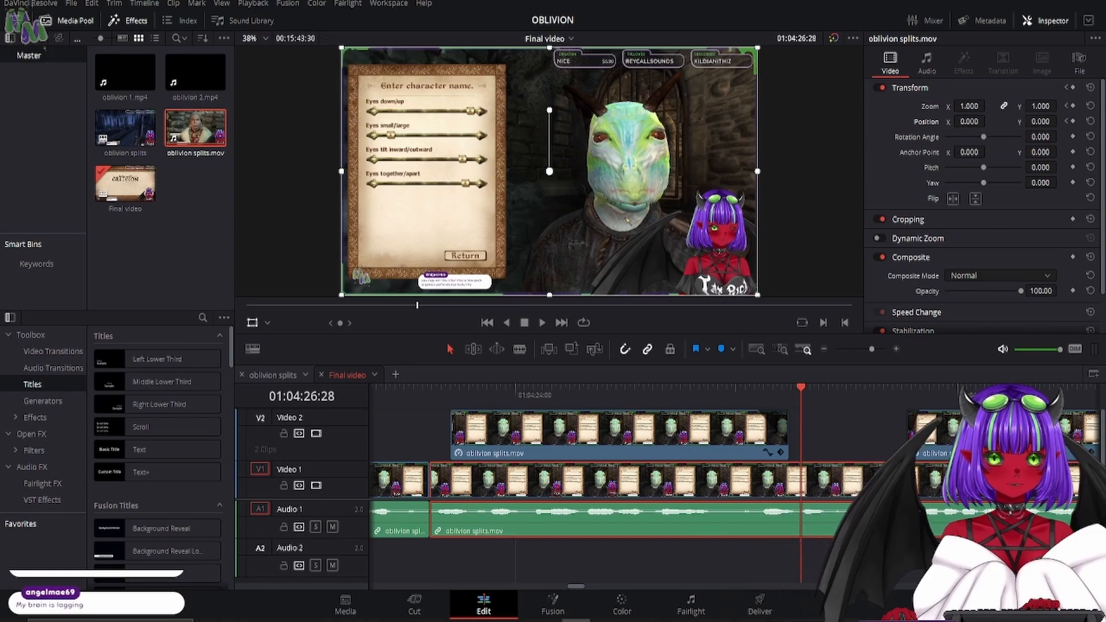
drag(969, 106, 989, 106)
drag(708, 213, 494, 88)
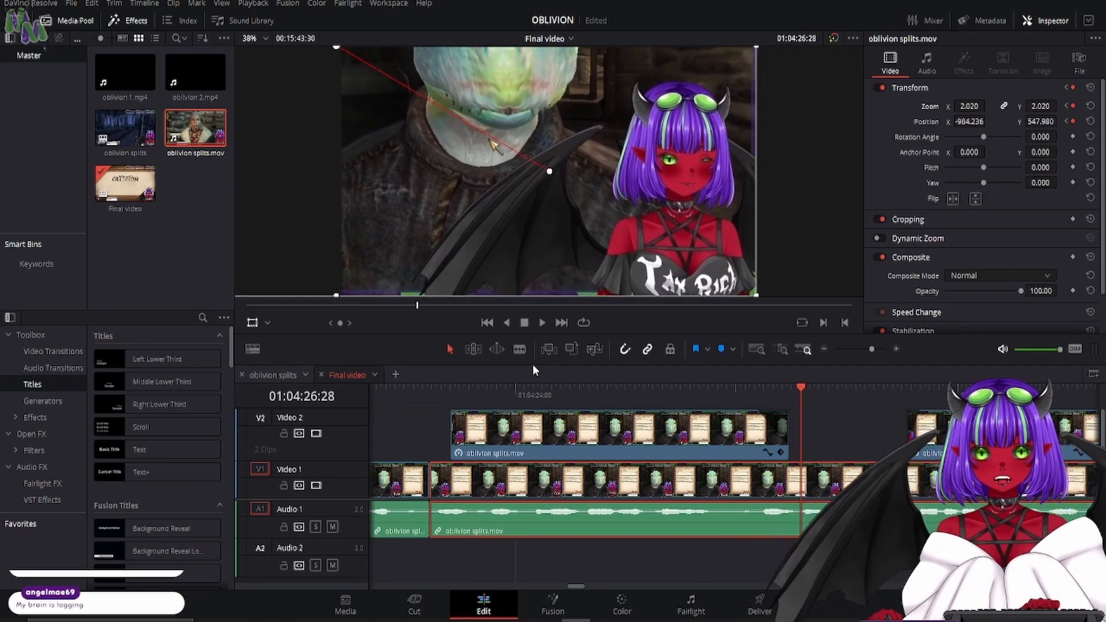
- Play through the new punch-in, then add a timeline marker at 01:04:27:26 where the next Video 2 clip starts
key(space)
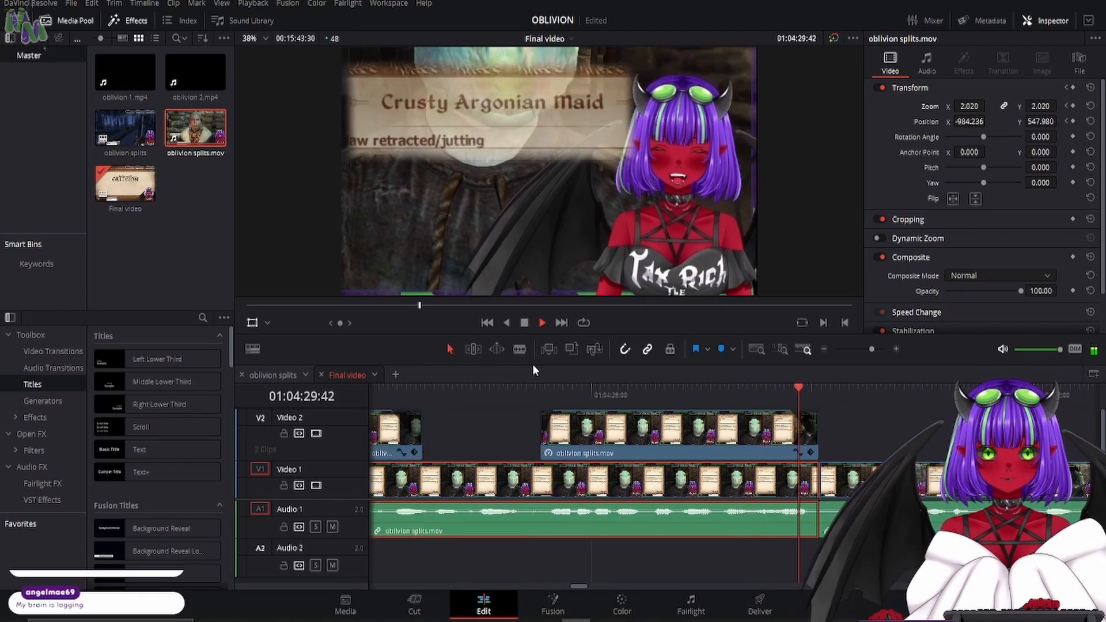
key(space)
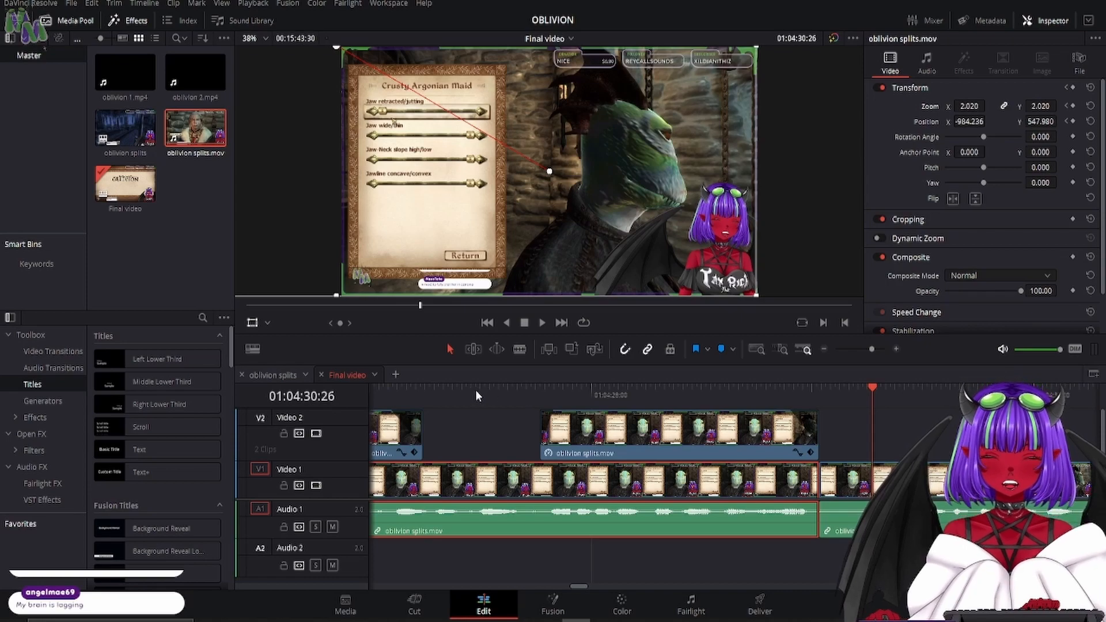
drag(494, 397, 608, 431)
click(720, 350)
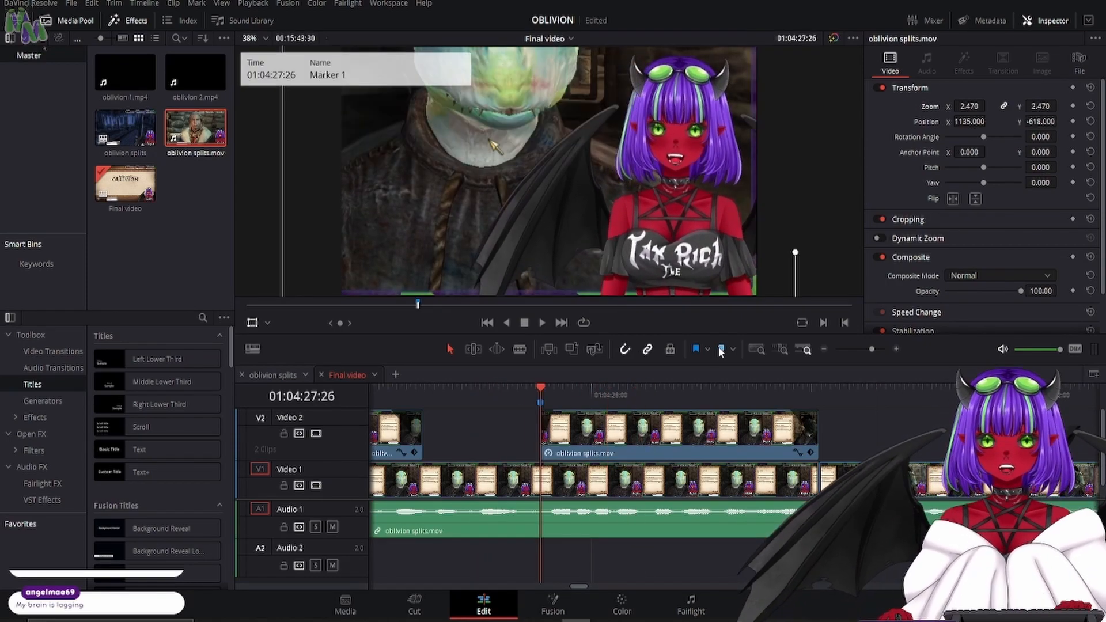
- Return to 01:04:27:14, just ahead of the marked Video 2 clip
drag(539, 387, 513, 390)
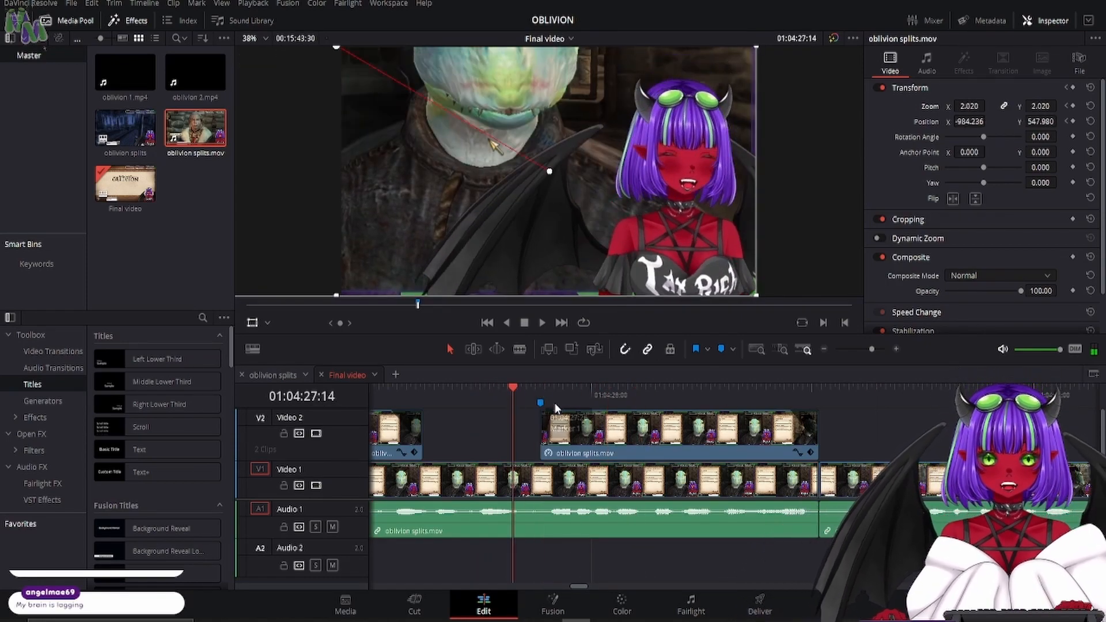
mouse_move(561, 429)
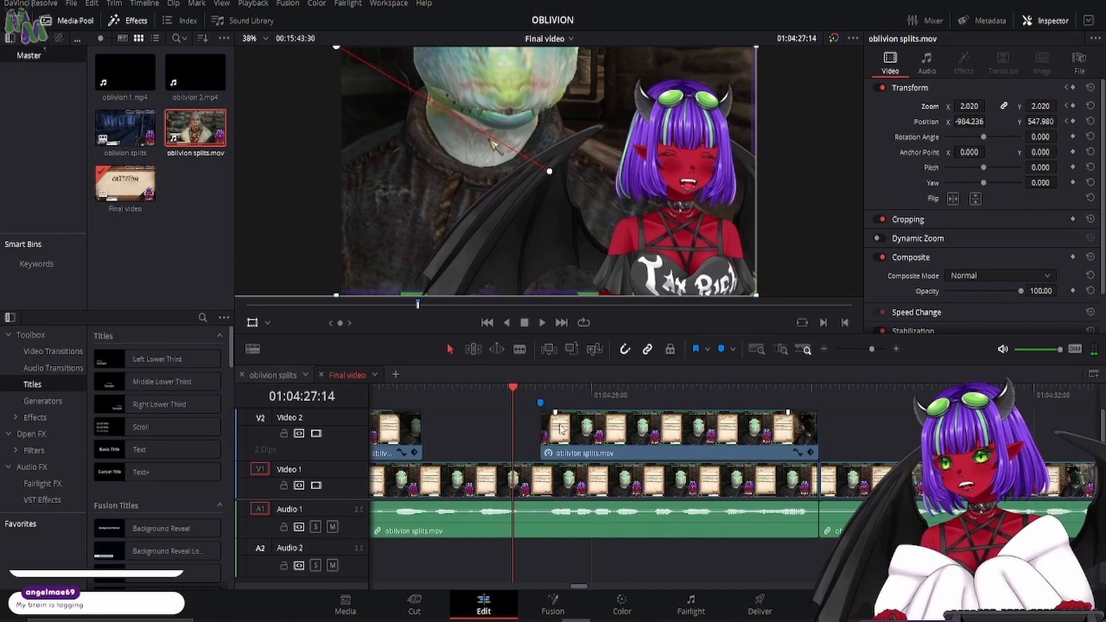
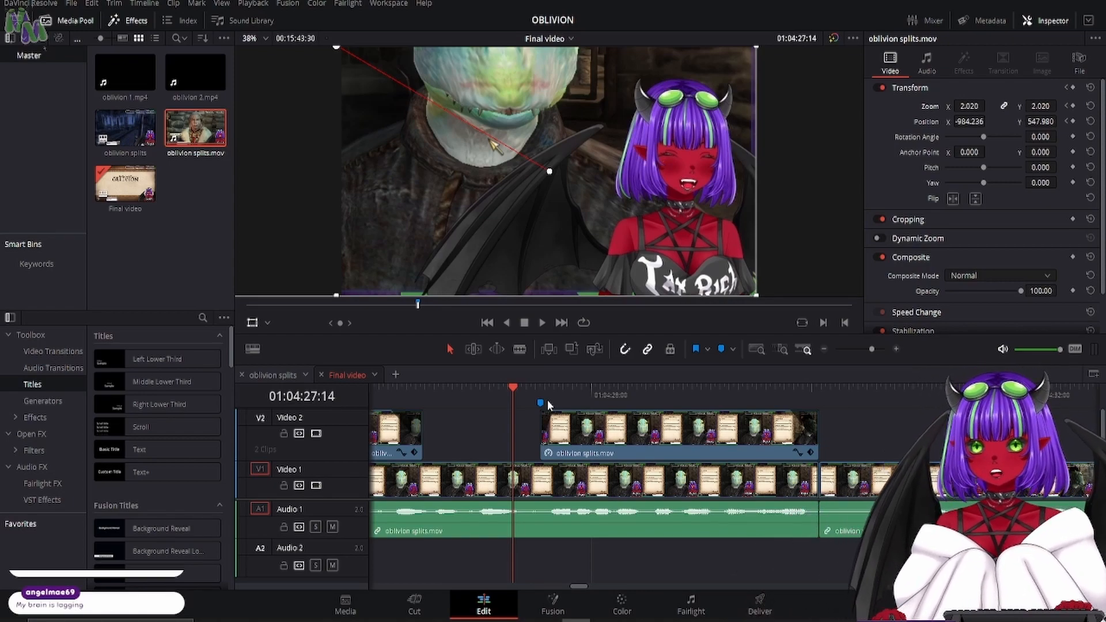
- Add a Text+ title on a new Video 3 track, shorten it, and align its start with the marked Video 2 clip
click(144, 471)
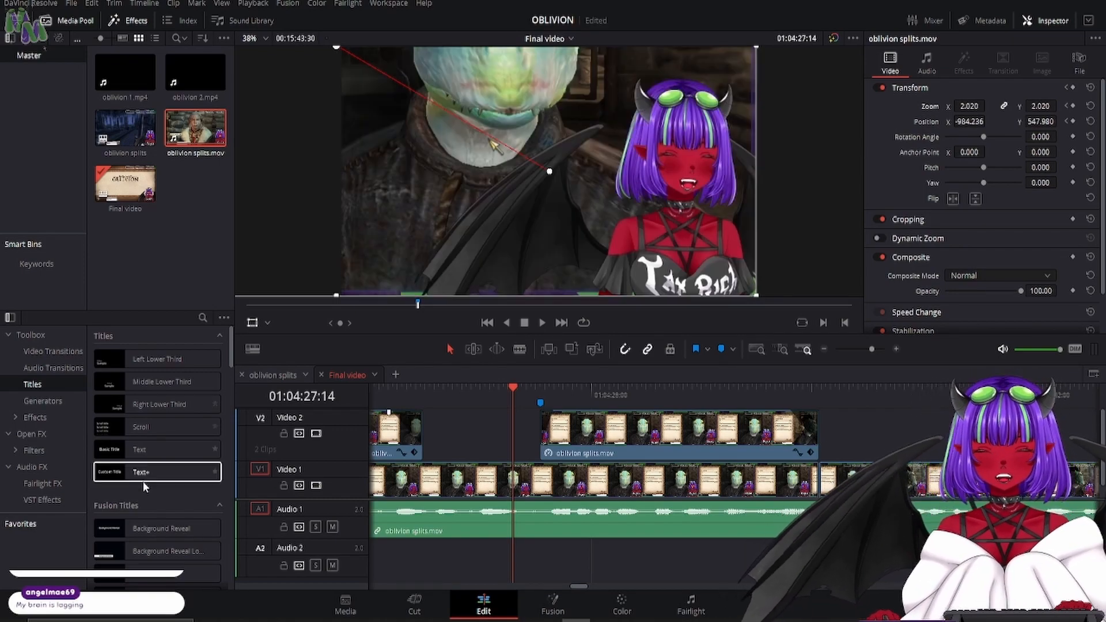
drag(158, 475, 470, 437)
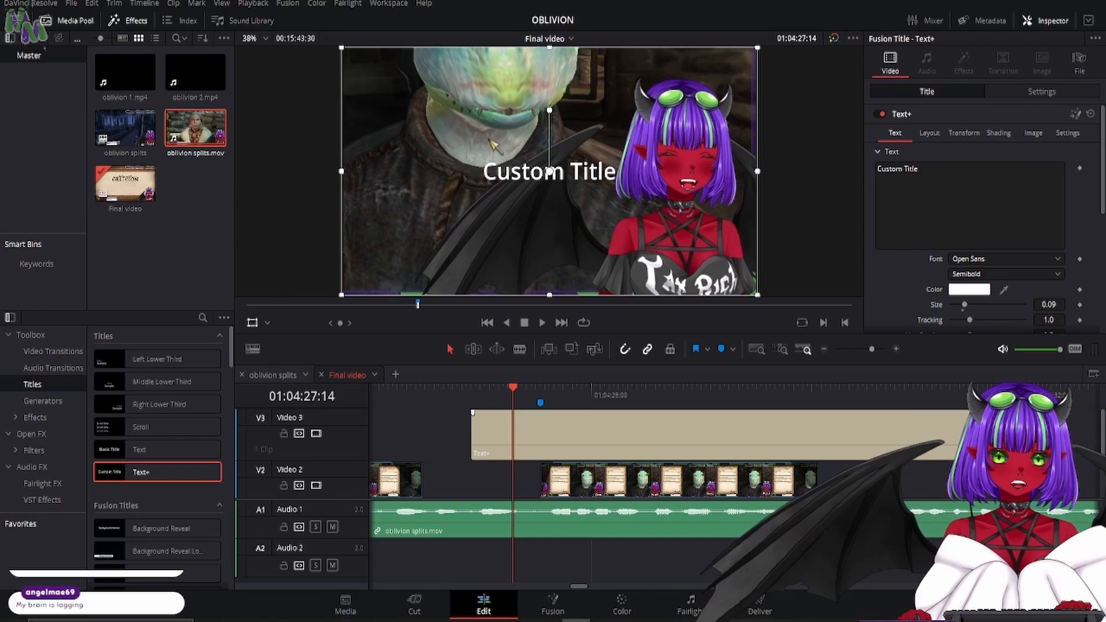
drag(1022, 452, 753, 454)
drag(753, 454, 753, 455)
drag(581, 432, 650, 432)
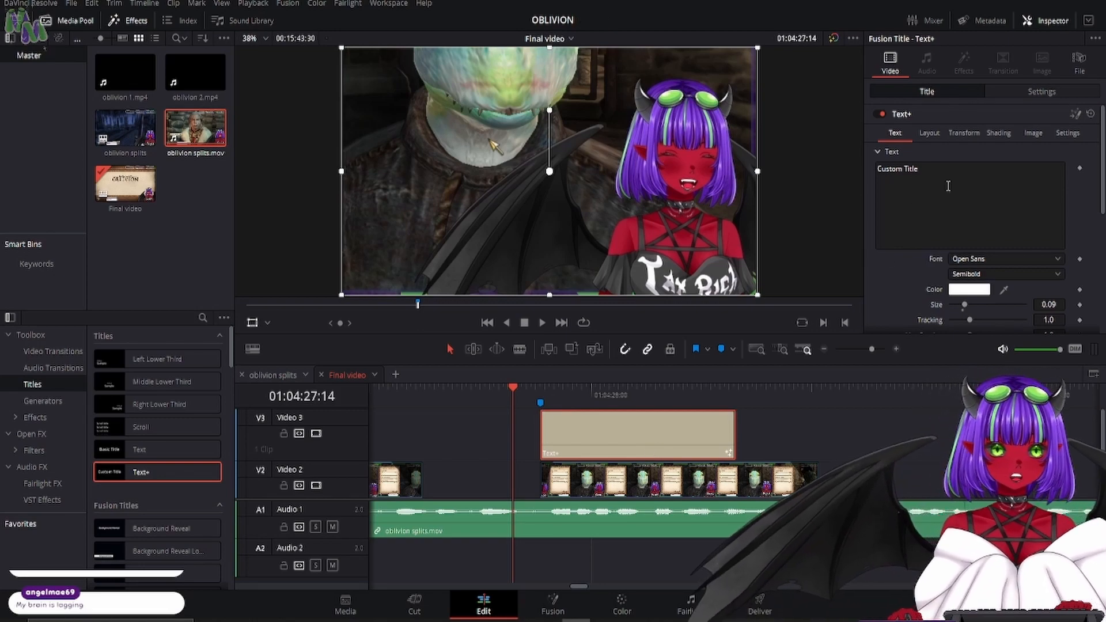
- Play the speech from the marker at 01:04:27:26 and shorten the Text+ title to end at 01:04:28:01
click(910, 170)
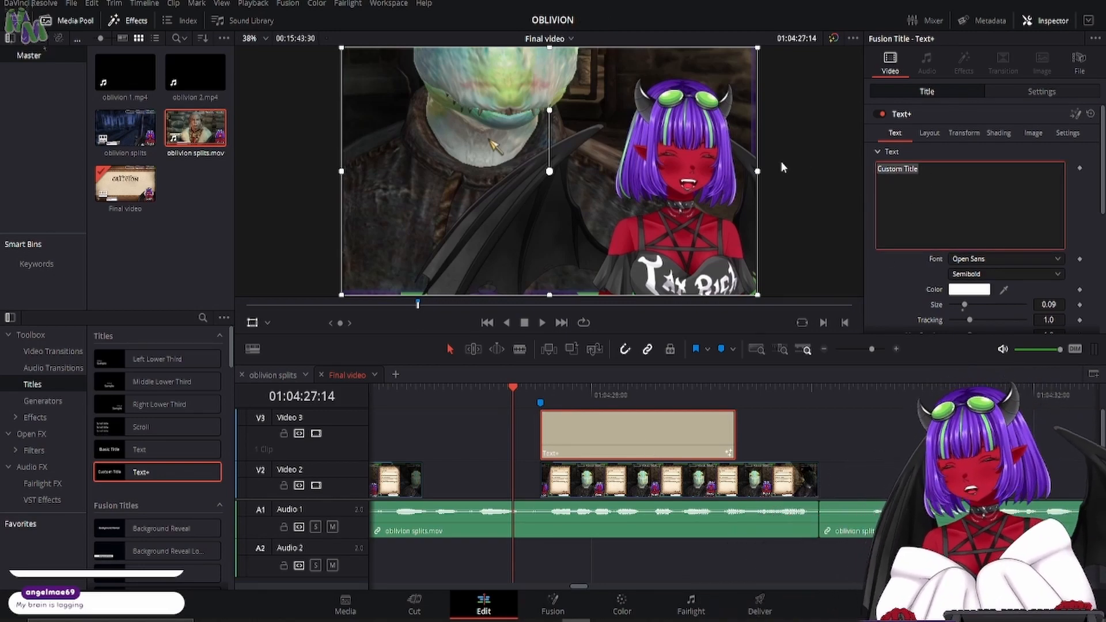
click(535, 390)
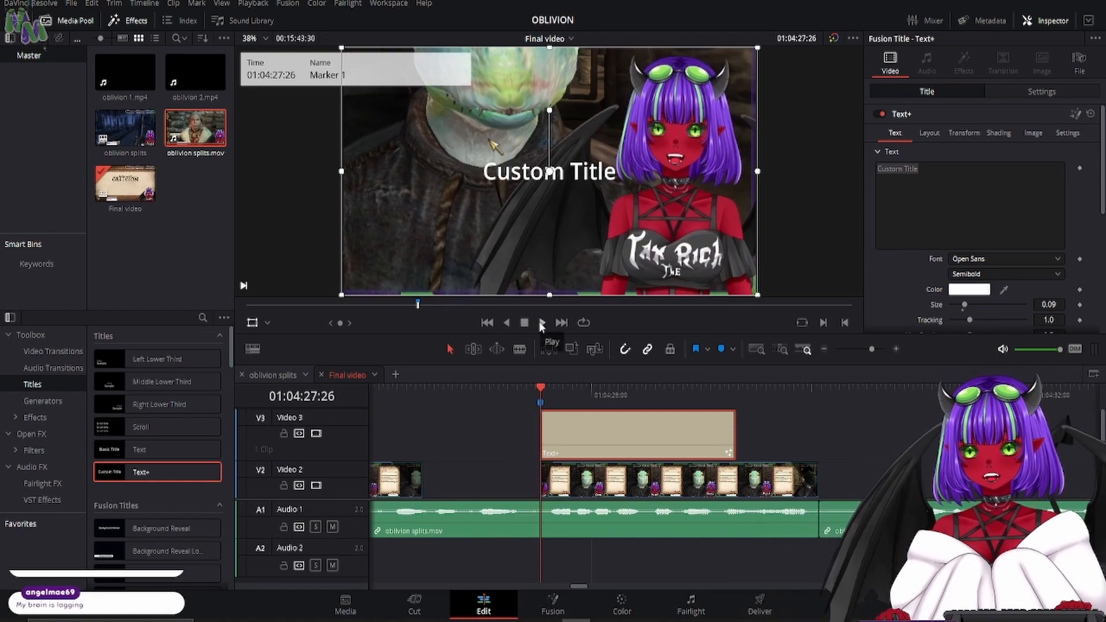
click(542, 324)
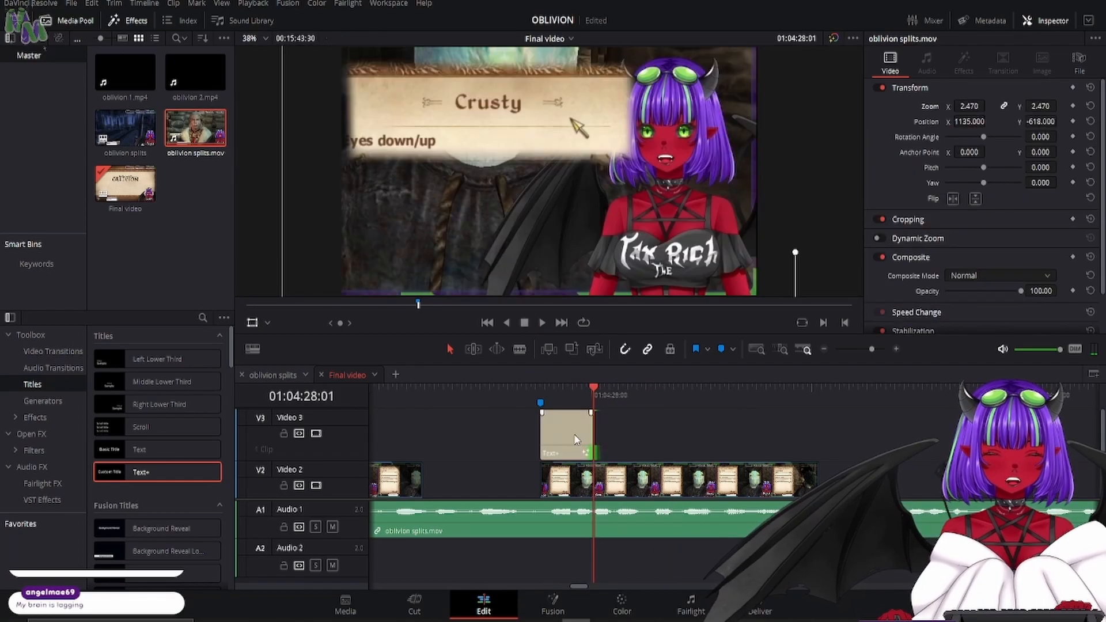
click(578, 436)
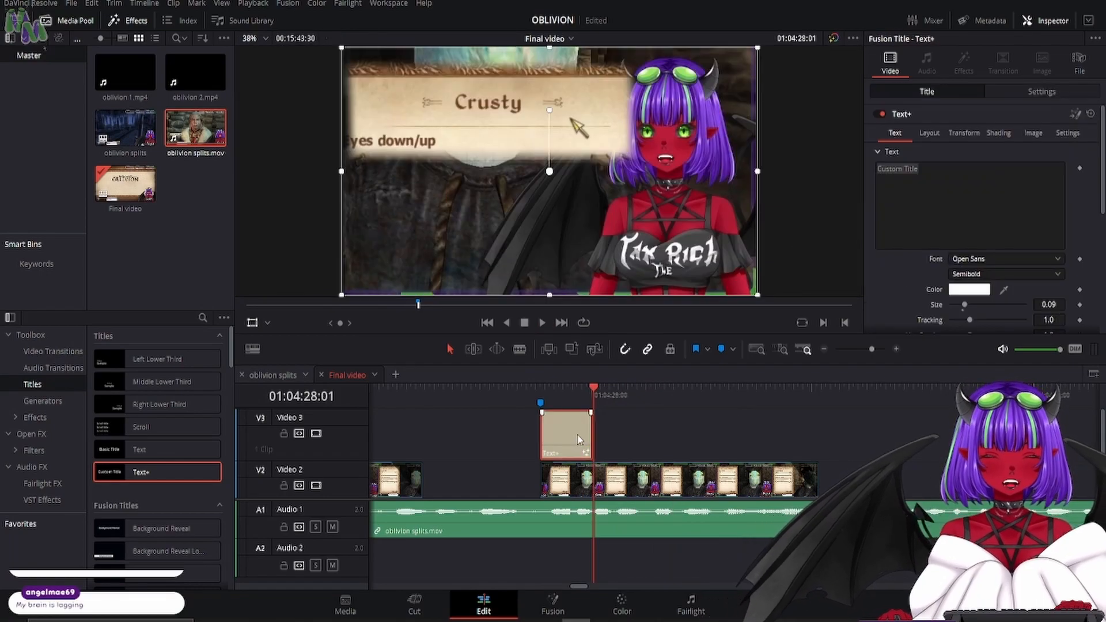
- Replace the Text+ title's placeholder text with "Yeah, no"
click(965, 187)
key(ctrl+a)
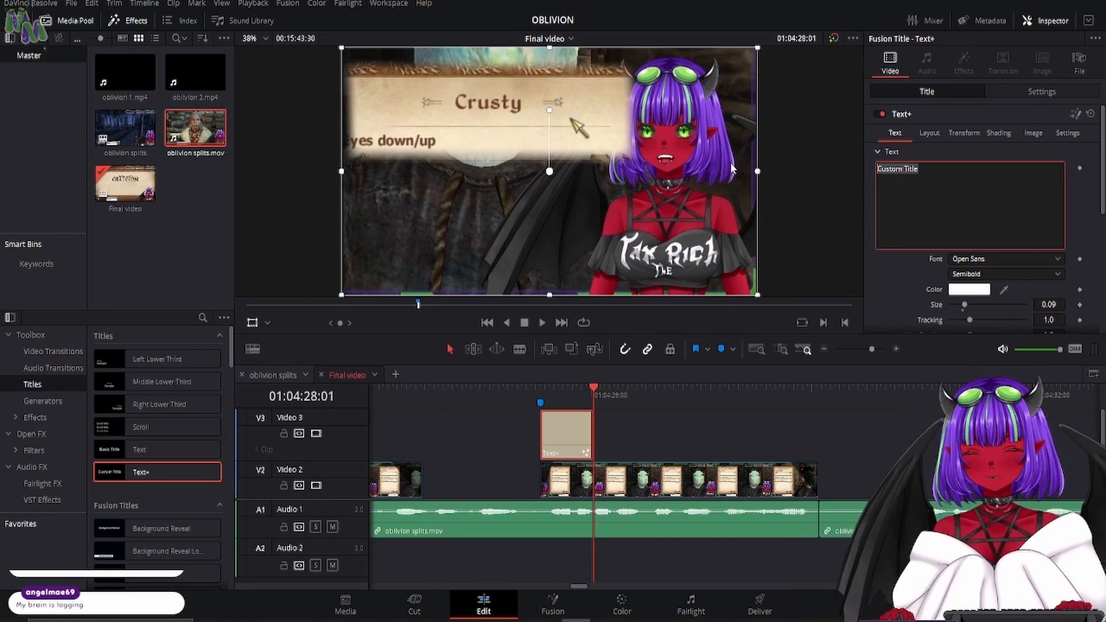
text(Yeah, no)
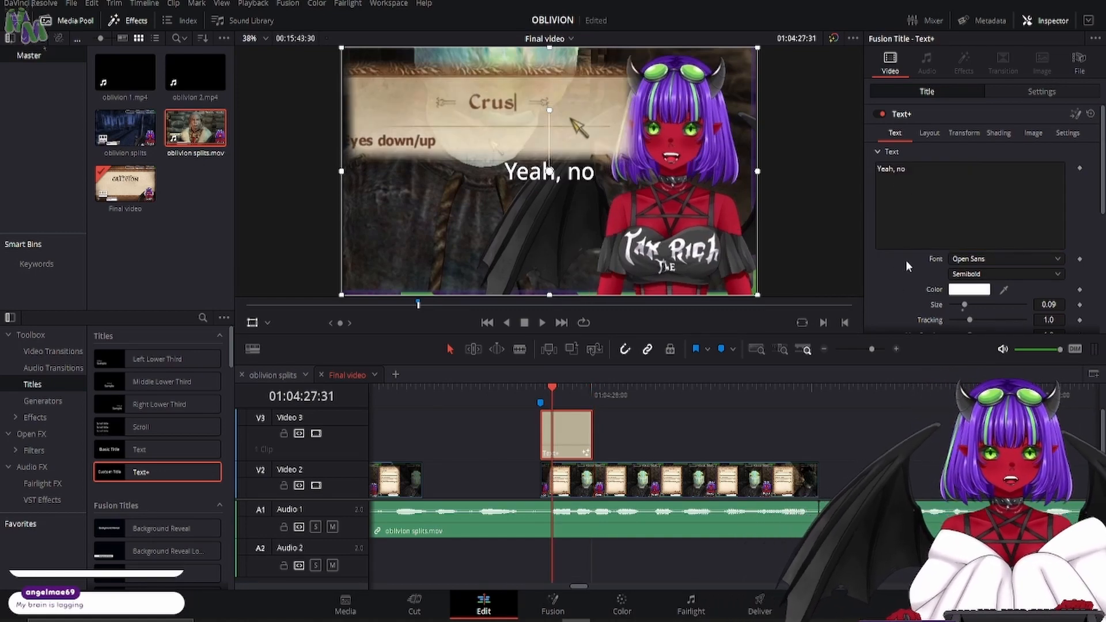
- Change the "Yeah, no" title's font to Fredoka in the SemiBold style
click(1057, 259)
click(1057, 260)
click(1057, 260)
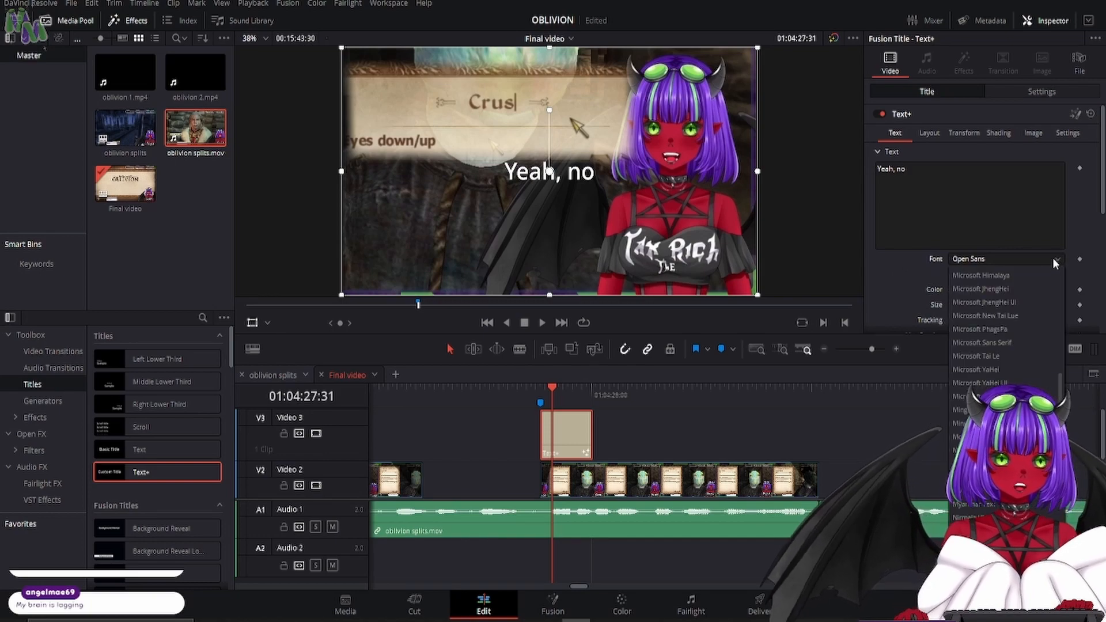
scroll(1012, 348, up, 5)
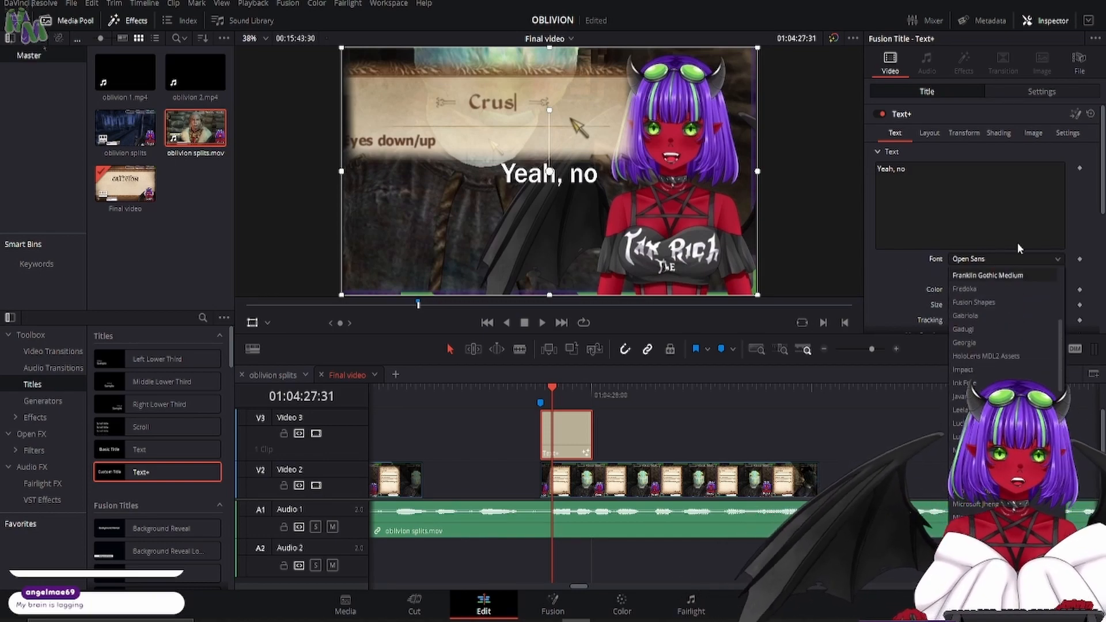
click(902, 258)
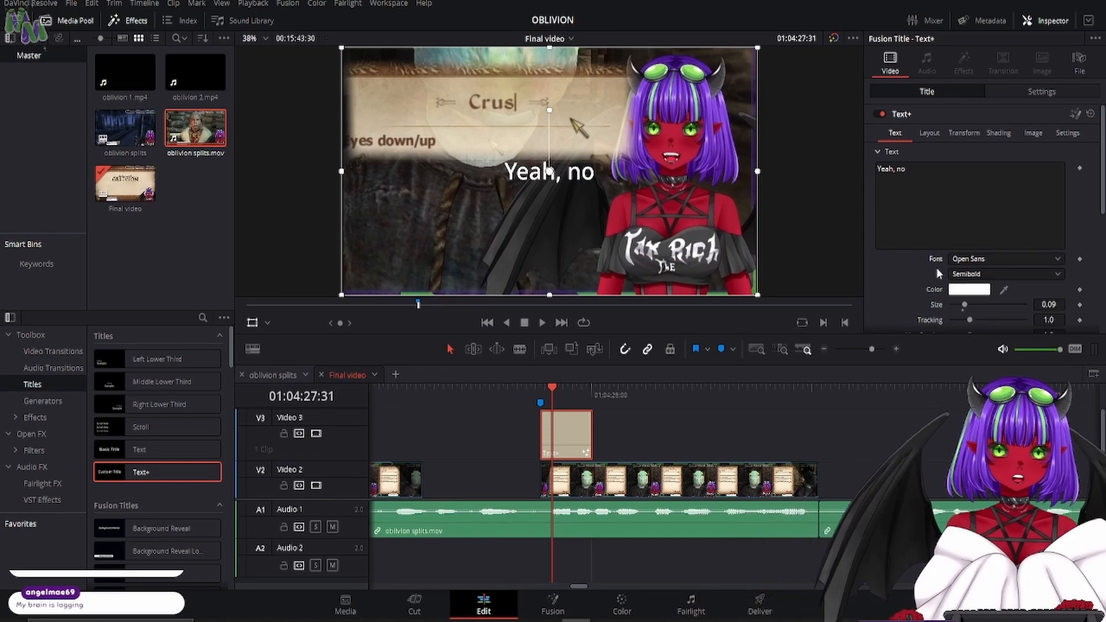
click(991, 261)
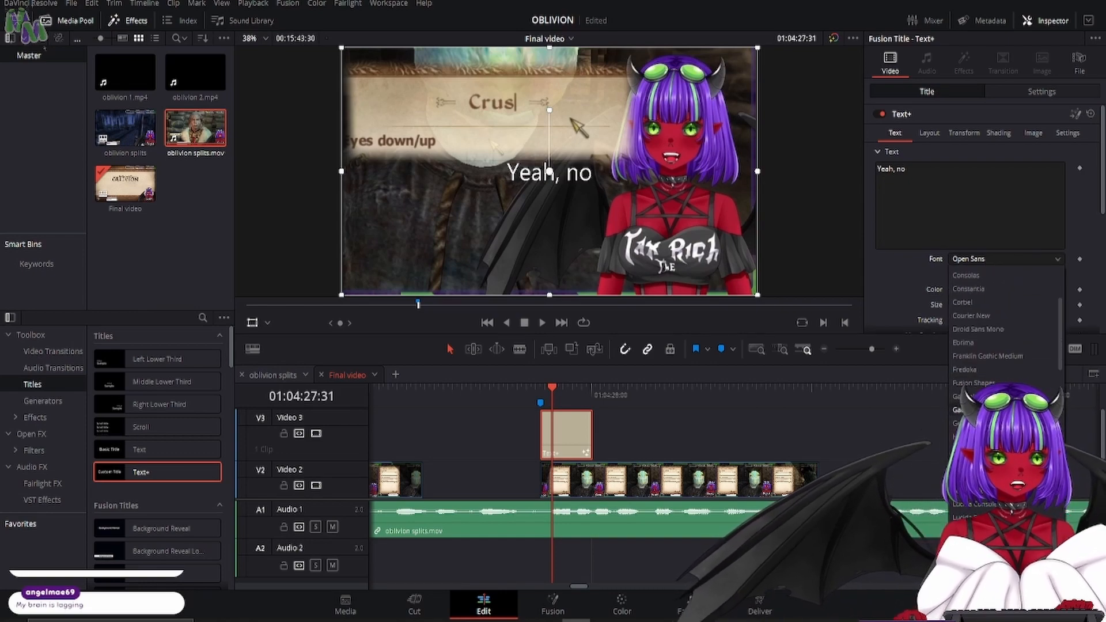
click(991, 370)
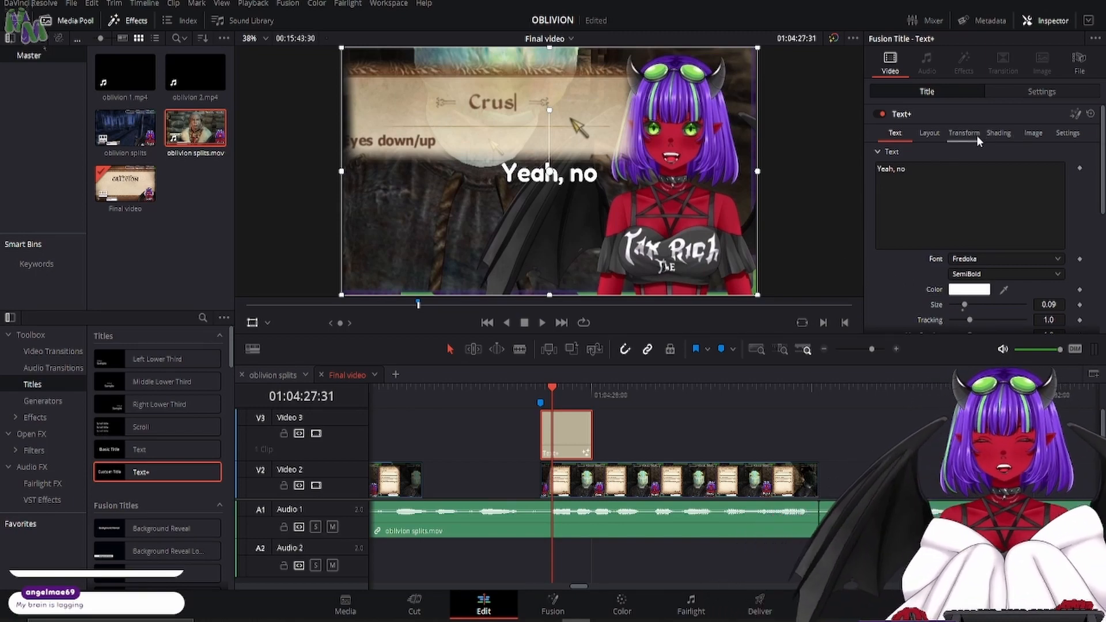
- Enable the title's outline in shading element 2, colour it purple sampled from the avatar's hair, and set its thickness to 0.1
click(998, 135)
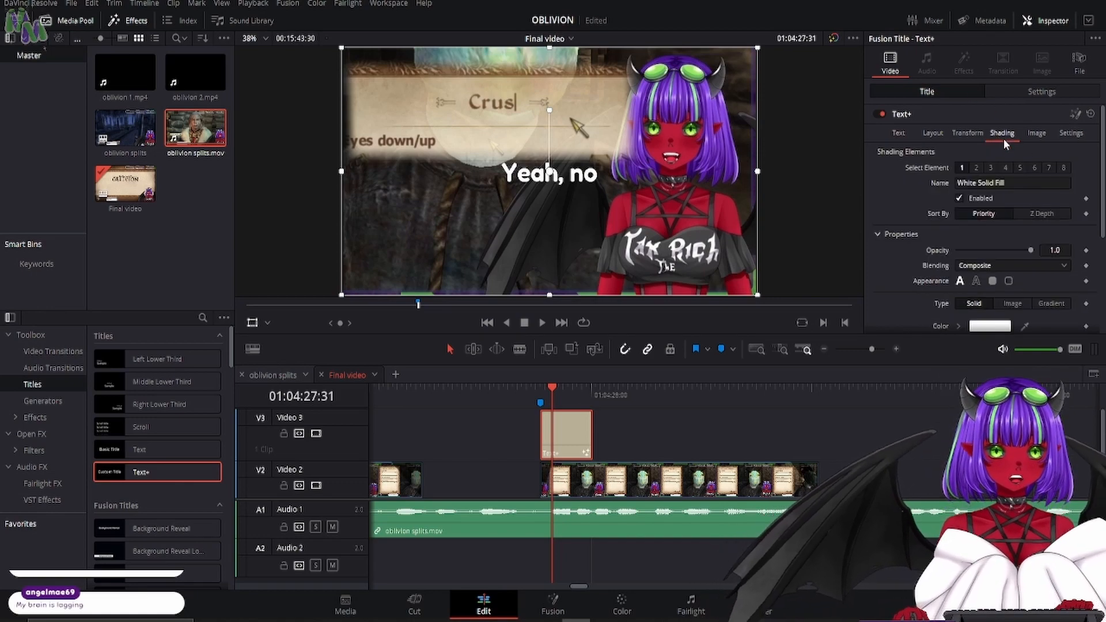
click(977, 168)
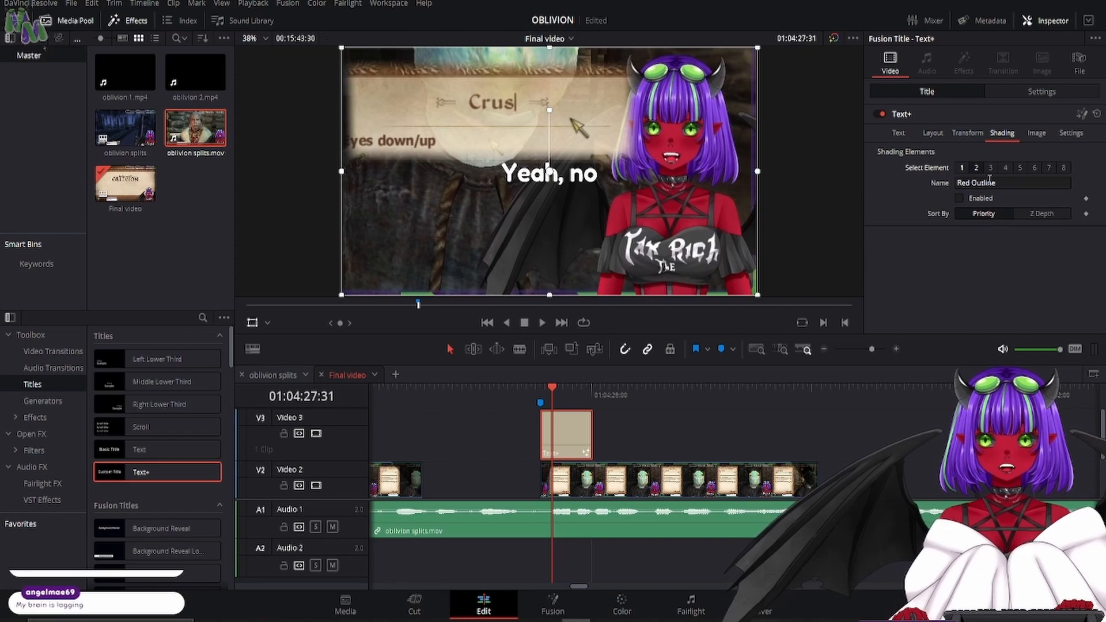
click(958, 197)
scroll(917, 229, down, 5)
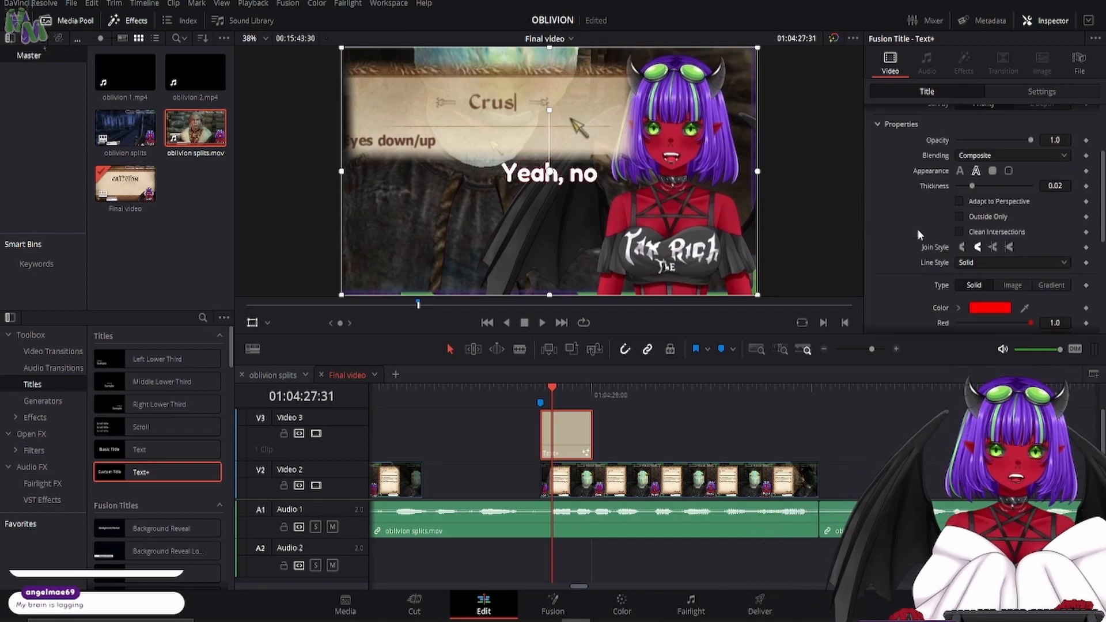
click(981, 239)
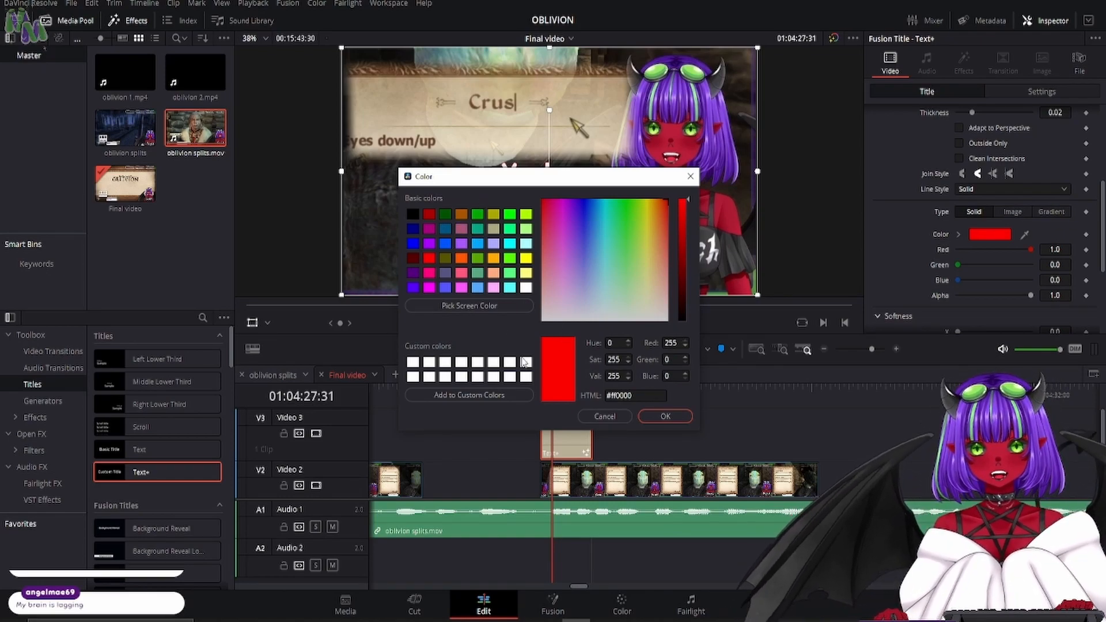
click(489, 306)
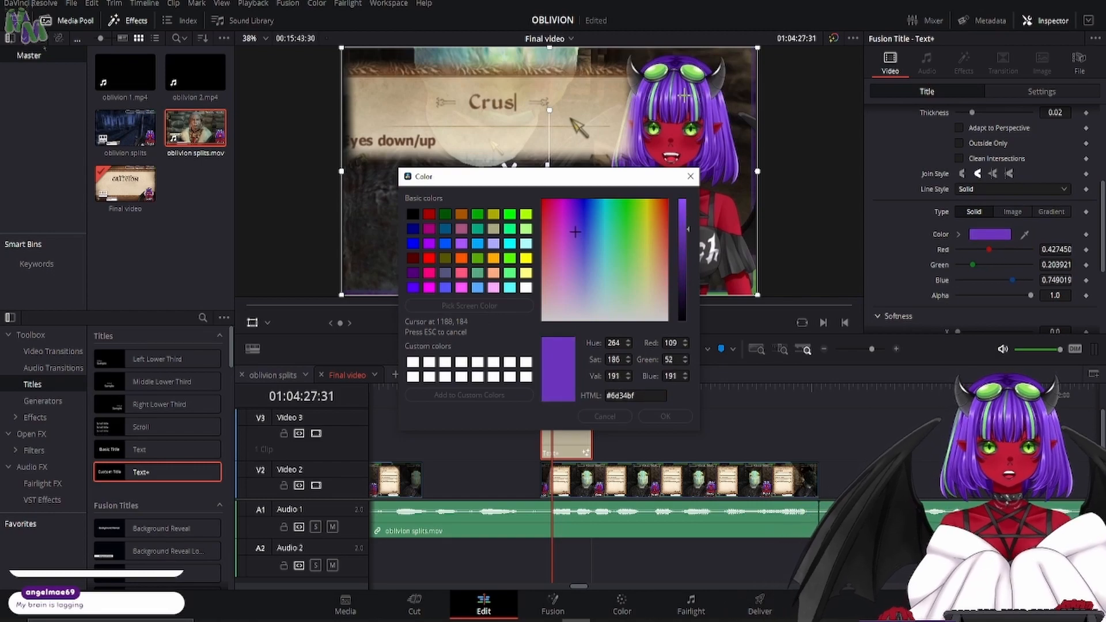
click(684, 95)
click(665, 417)
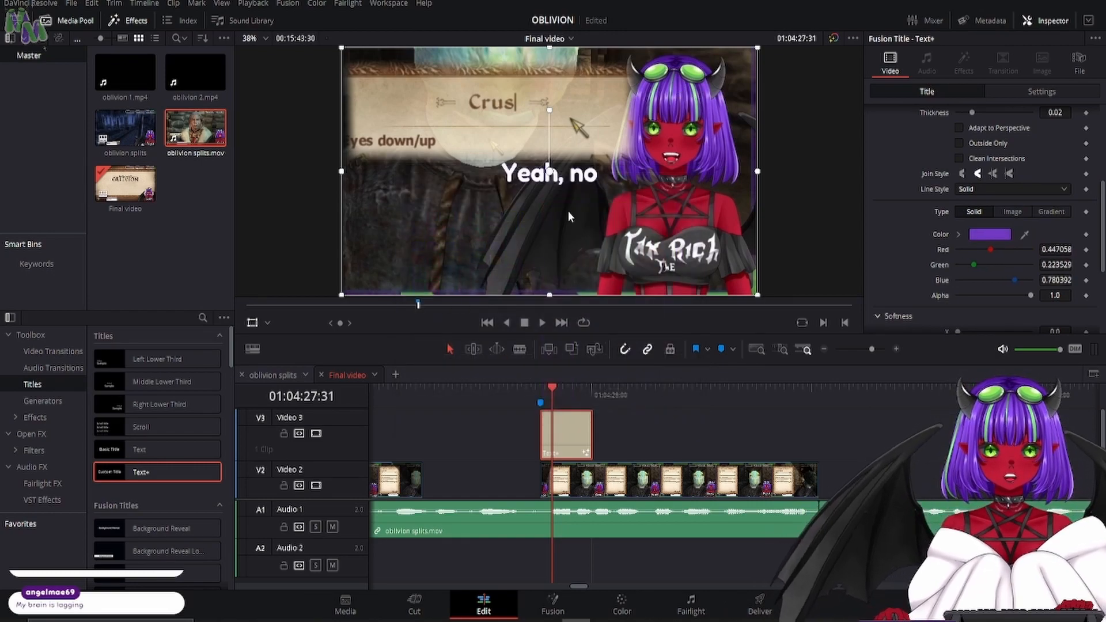
scroll(943, 199, up, 2)
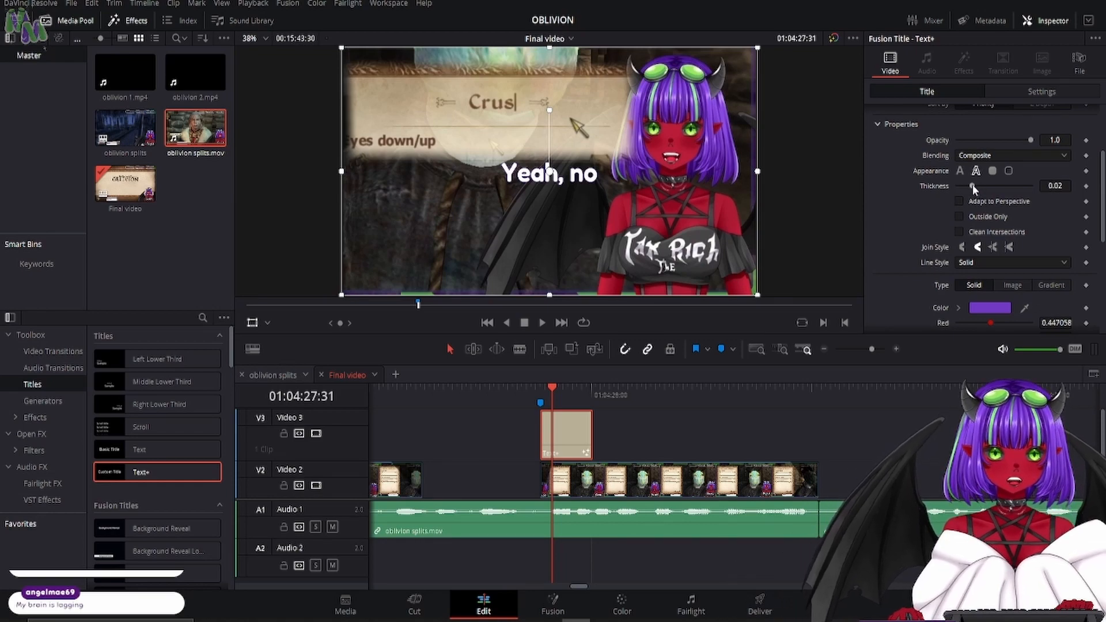
drag(973, 186, 1030, 185)
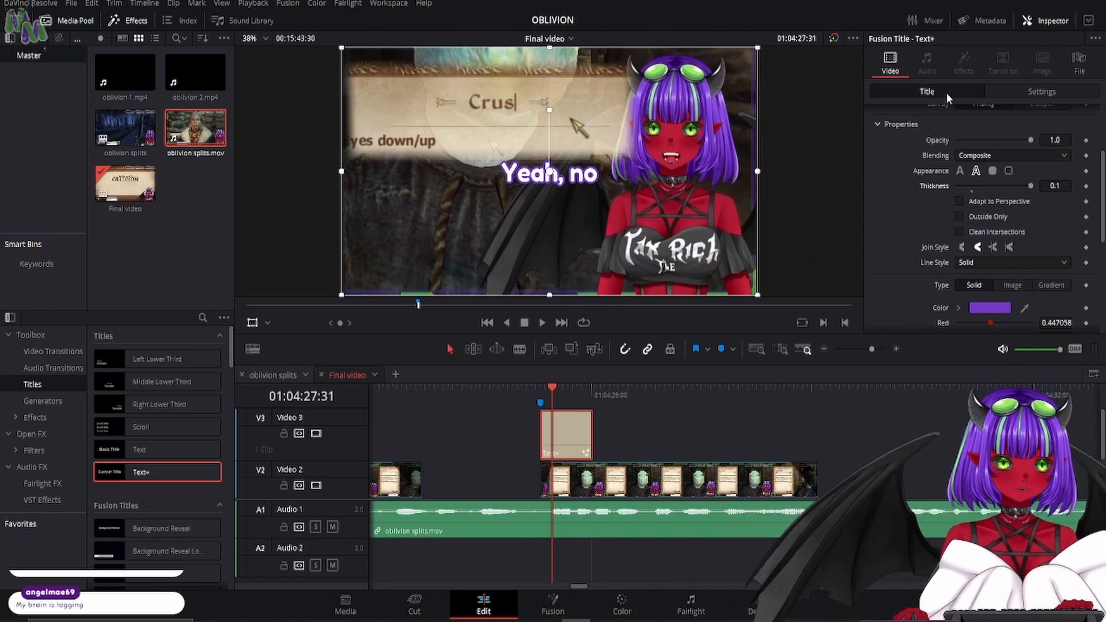
- Keyframe the title's zoom at 0.000 on its first frame, 01:04:27:26
click(540, 394)
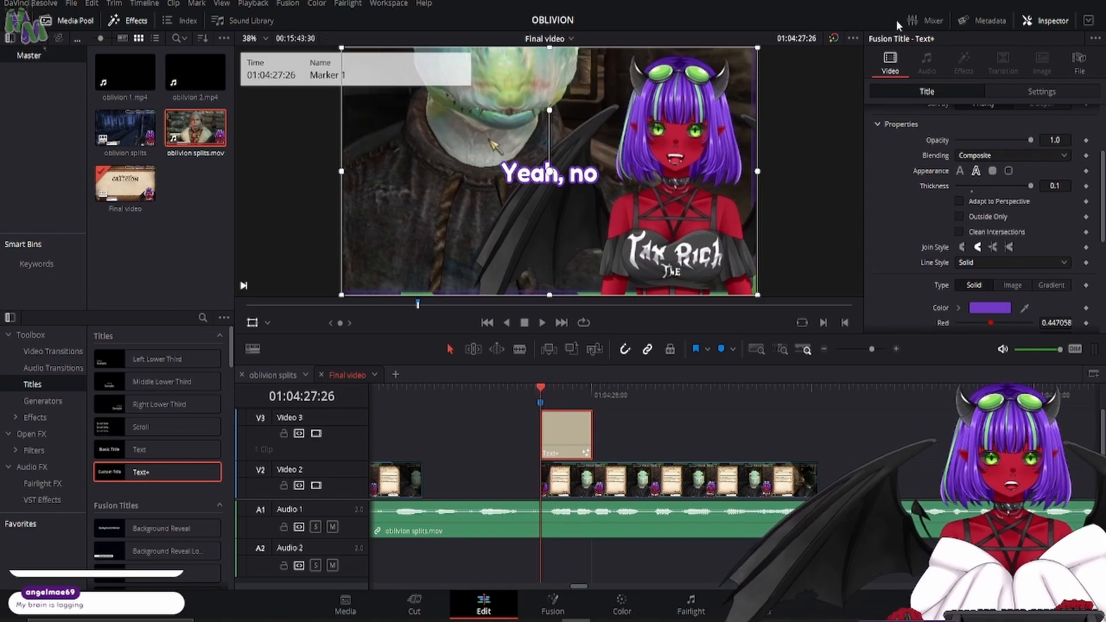
scroll(972, 110, up, 3)
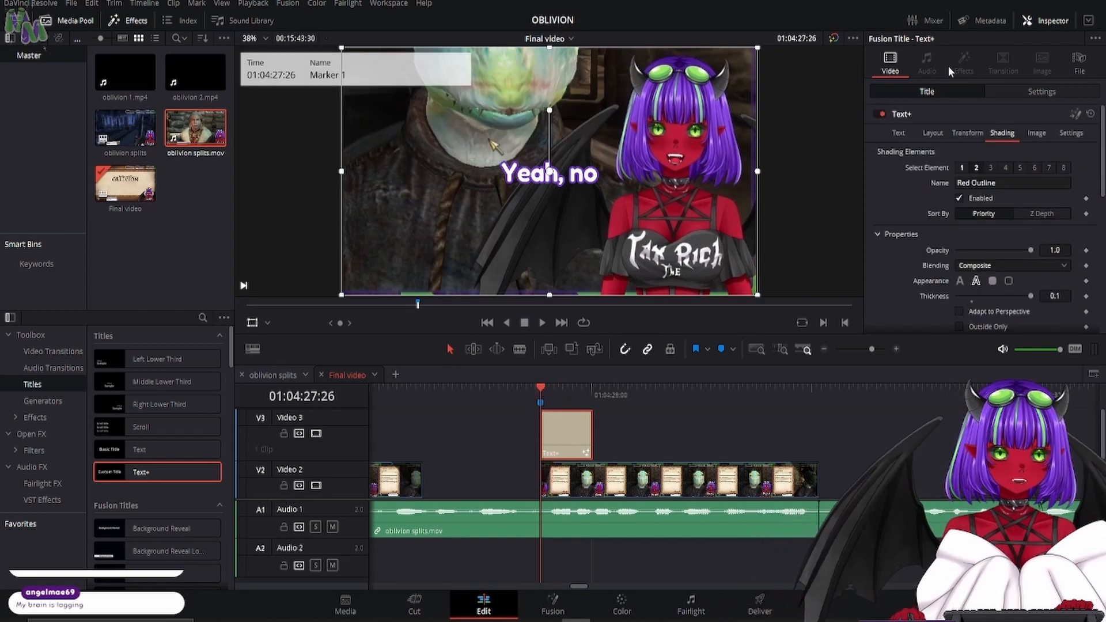
click(1011, 94)
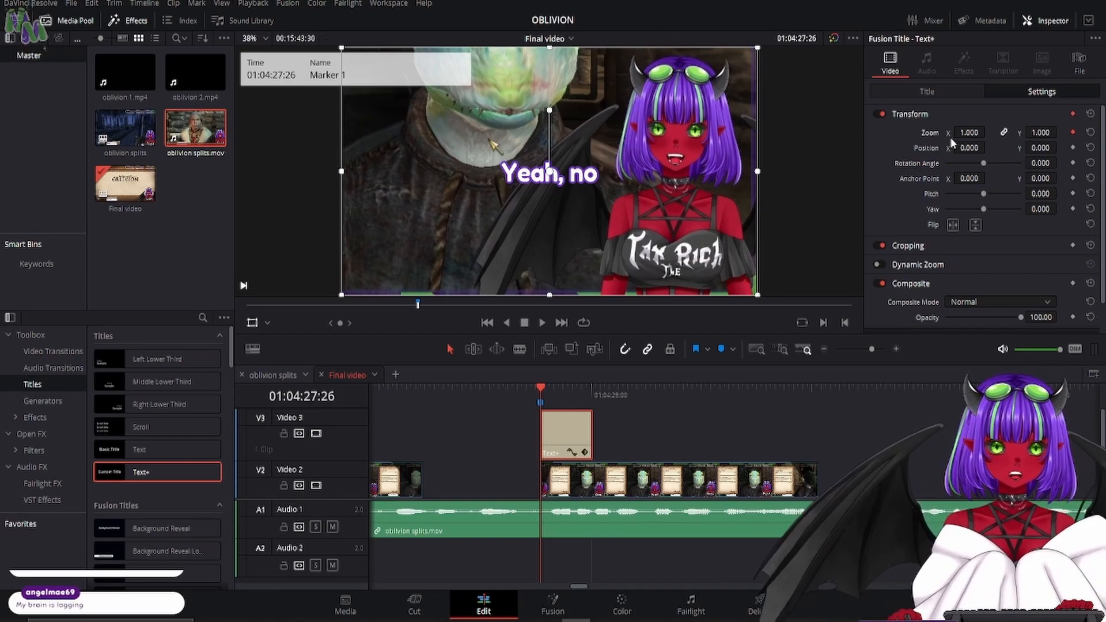
drag(970, 133, 911, 133)
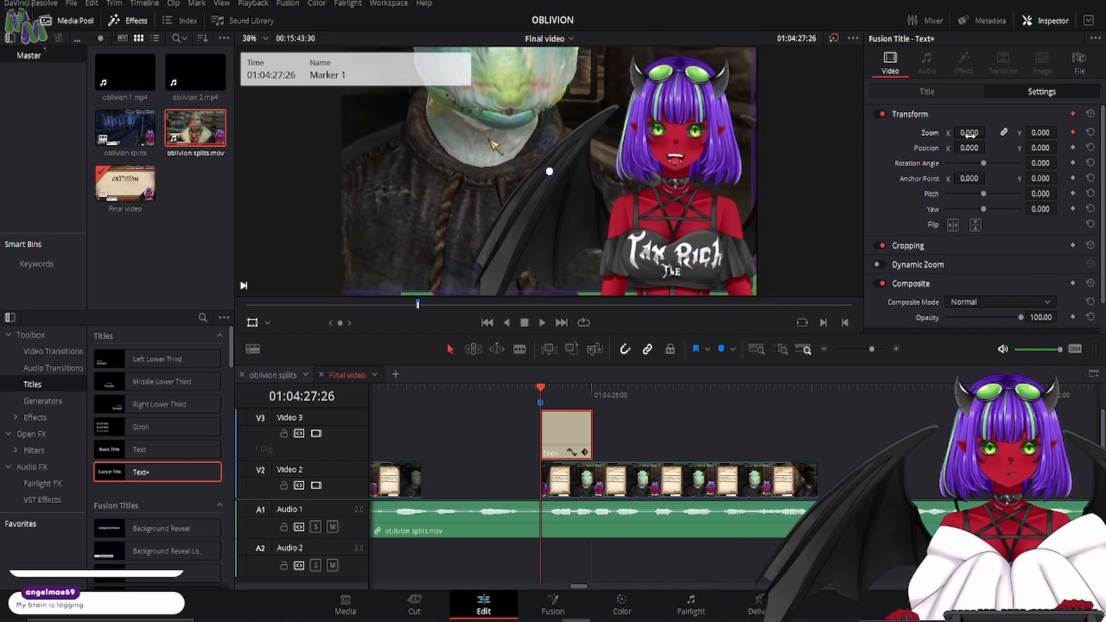
- Keyframe the title's pop-in with an overshoot zoom of 1.210 at 01:04:27:30, settling to 1.000 at 01:04:27:32
key(Right)
key(Right)
key(Right)
key(Right)
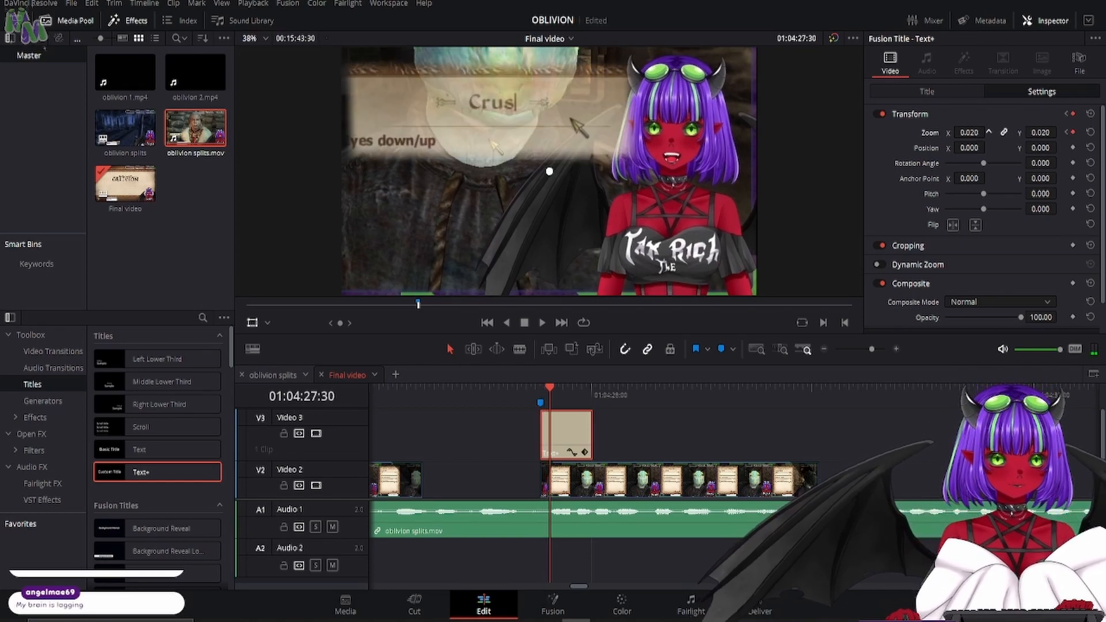
drag(980, 134, 982, 134)
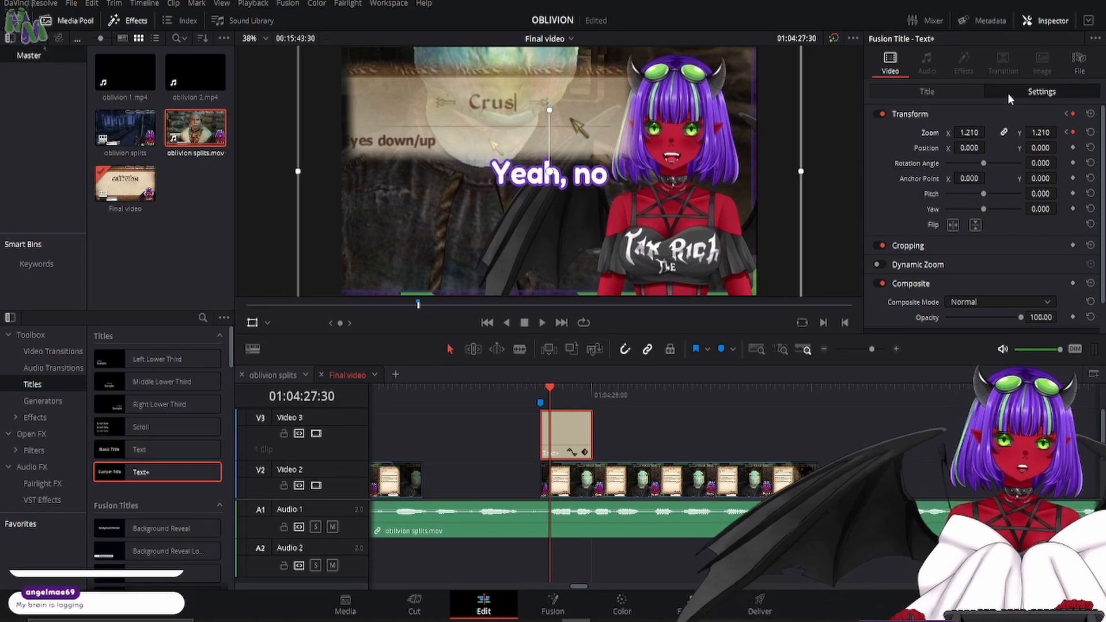
key(Right)
key(Right)
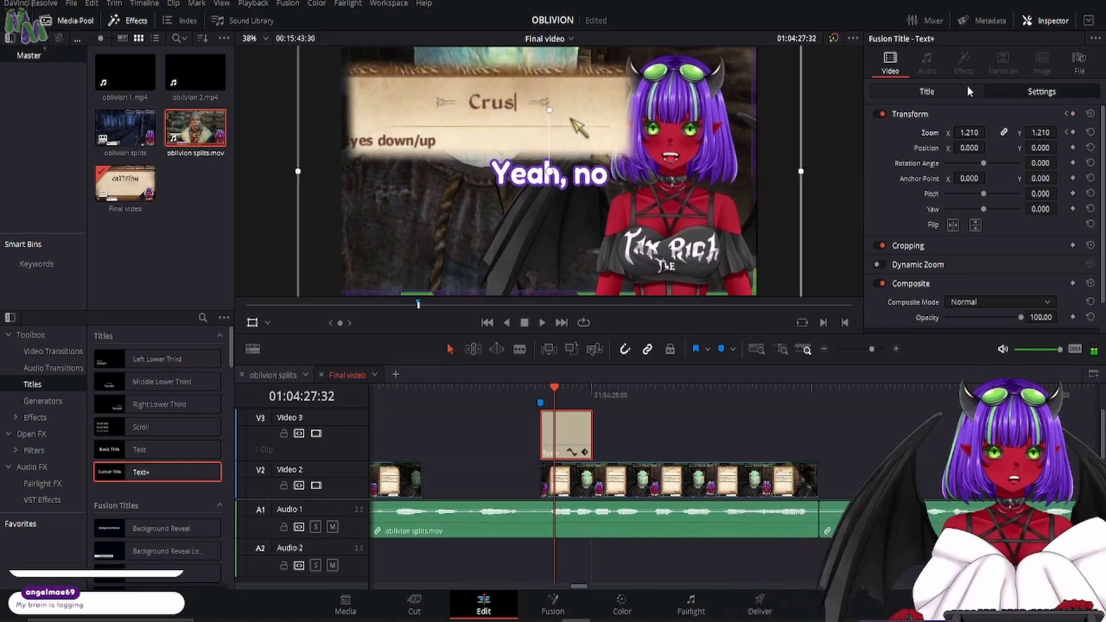
drag(979, 134, 959, 133)
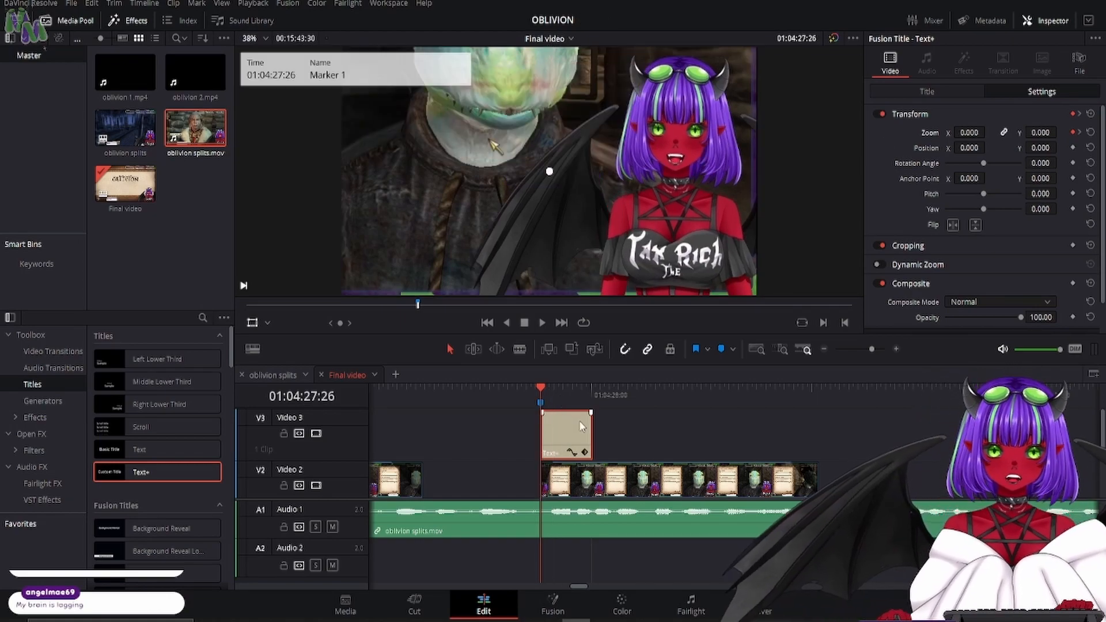
- Try duplicating the "Yeah, no" title further along Video 3 and replacing the copy's text with "I"
drag(565, 404, 715, 425)
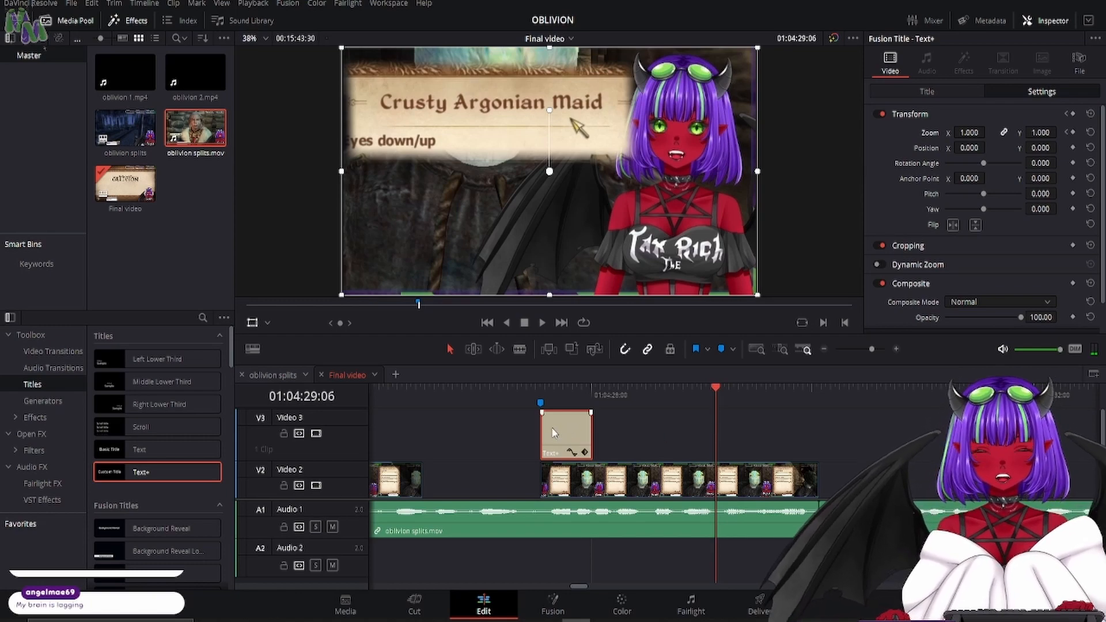
drag(551, 427, 629, 425)
click(629, 401)
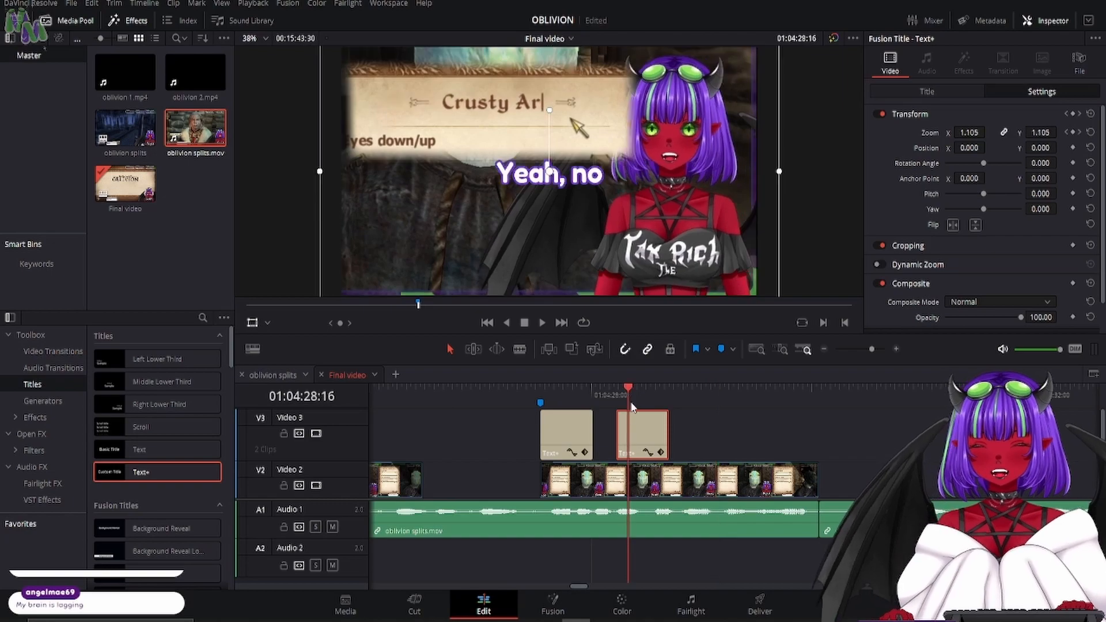
click(931, 95)
drag(940, 165, 742, 168)
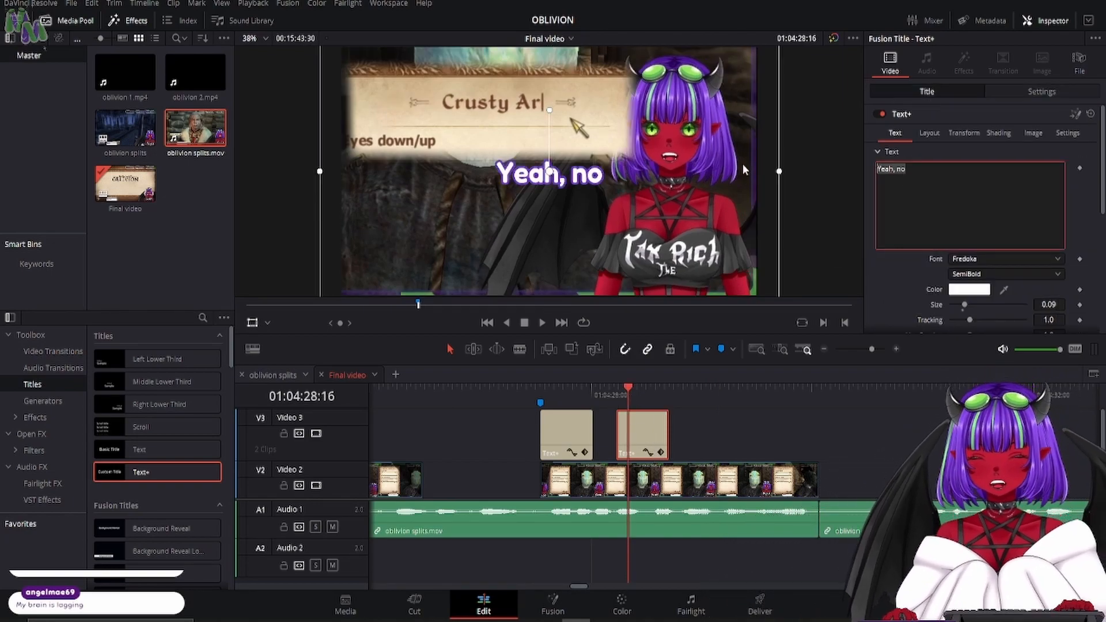
text(I)
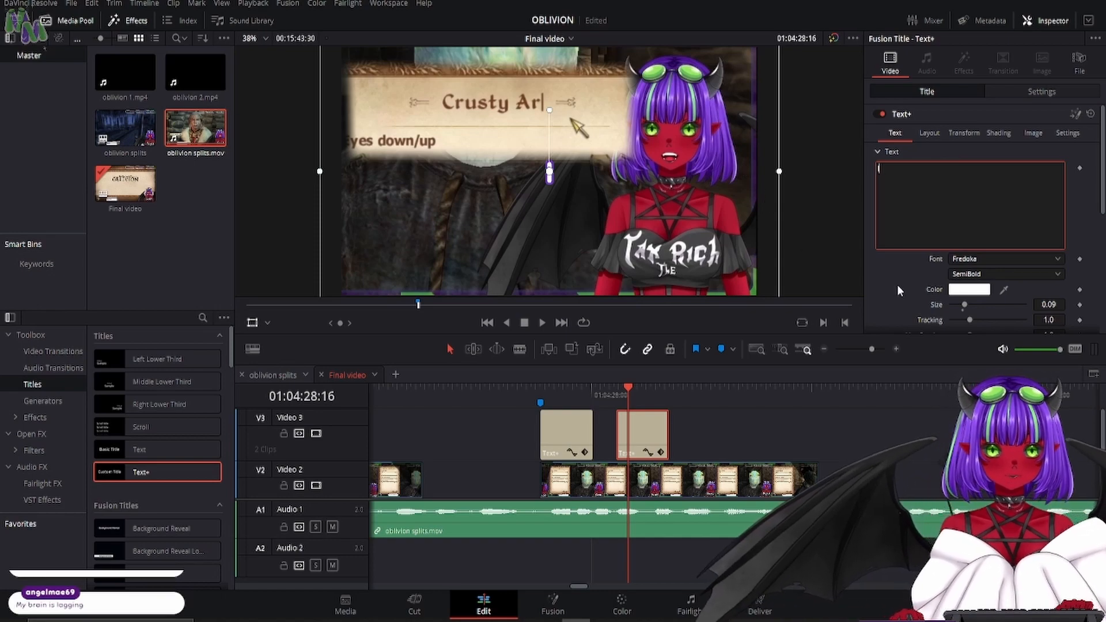
click(898, 286)
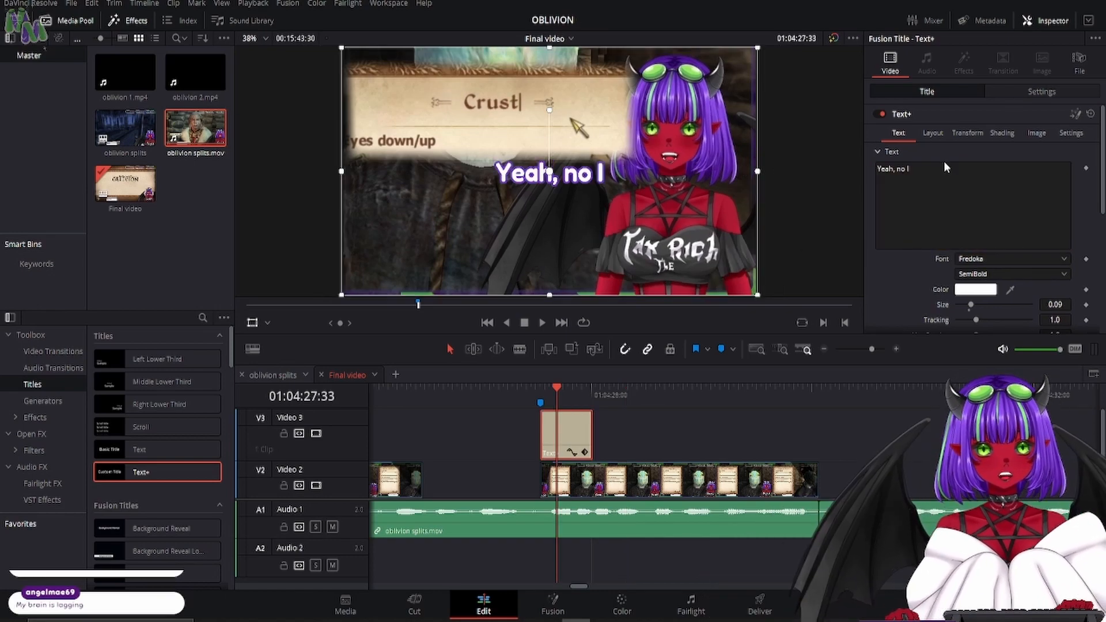
- Lower the "Yeah, no I" title in the frame by setting its Y position to -424.000
click(1025, 95)
drag(1041, 148, 924, 148)
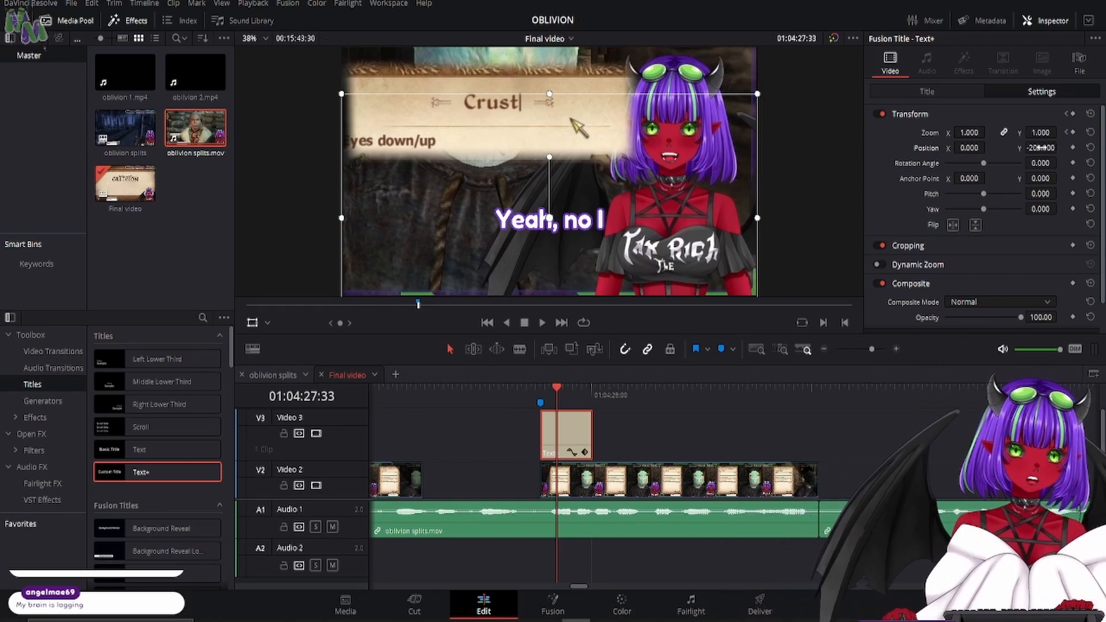
drag(1041, 148, 914, 148)
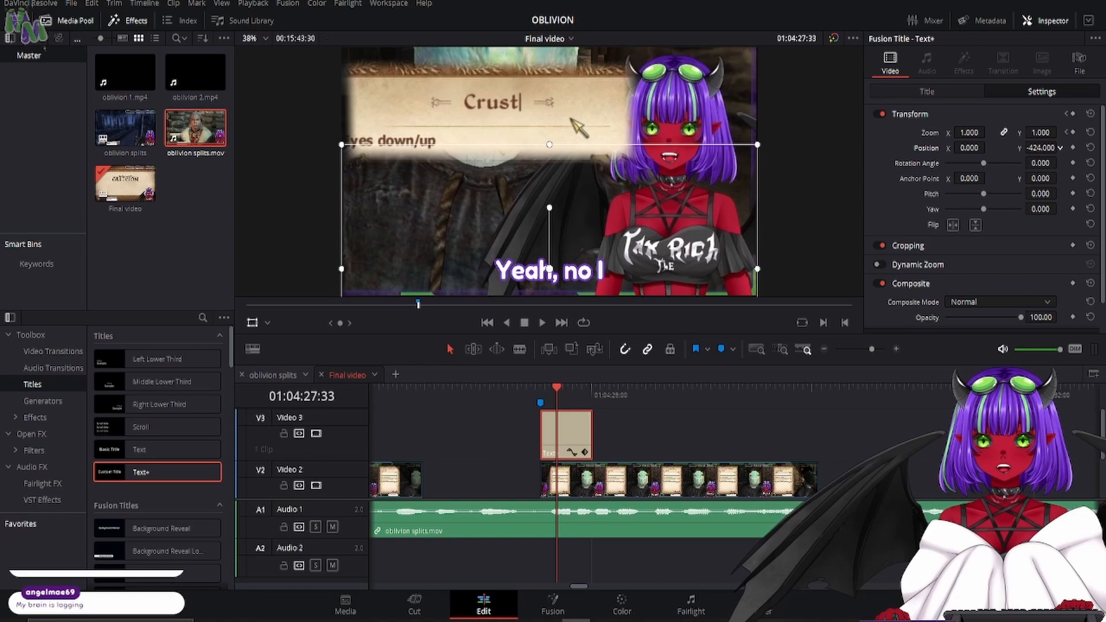
click(901, 90)
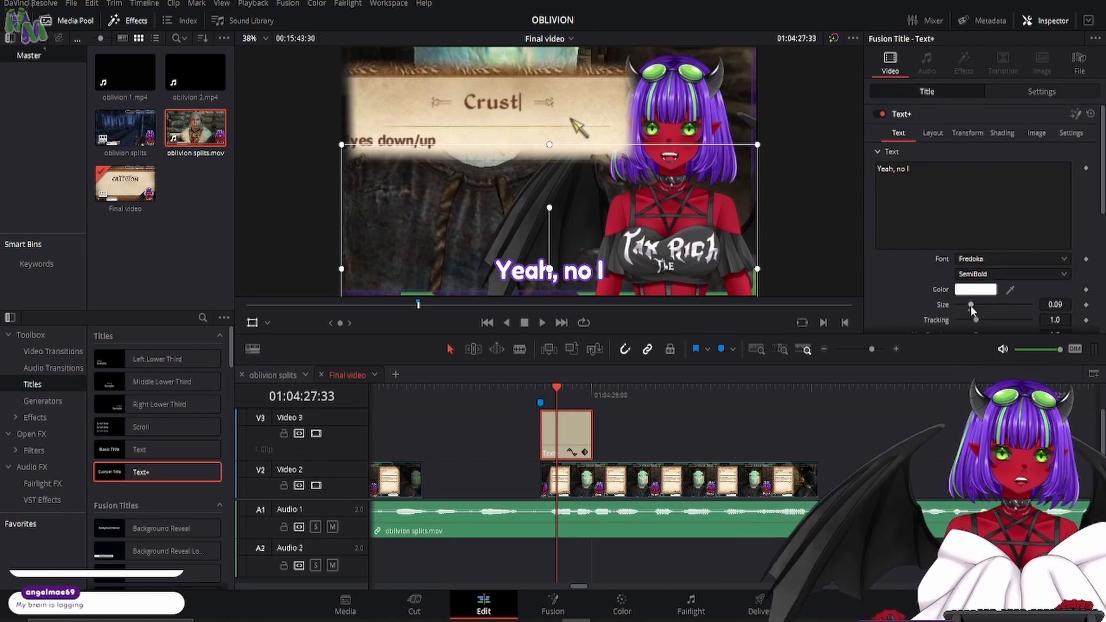
drag(970, 305, 1014, 326)
key(ctrl+z)
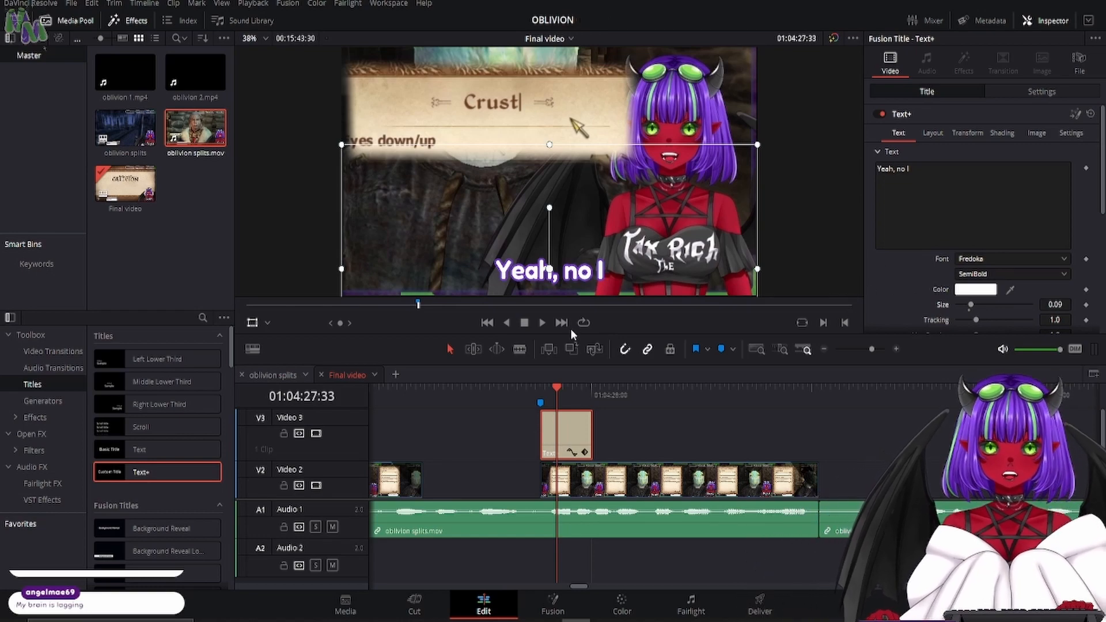
- Trim and shift the Text+ captions on Video 3 so each one matches the timing of its spoken words
click(524, 387)
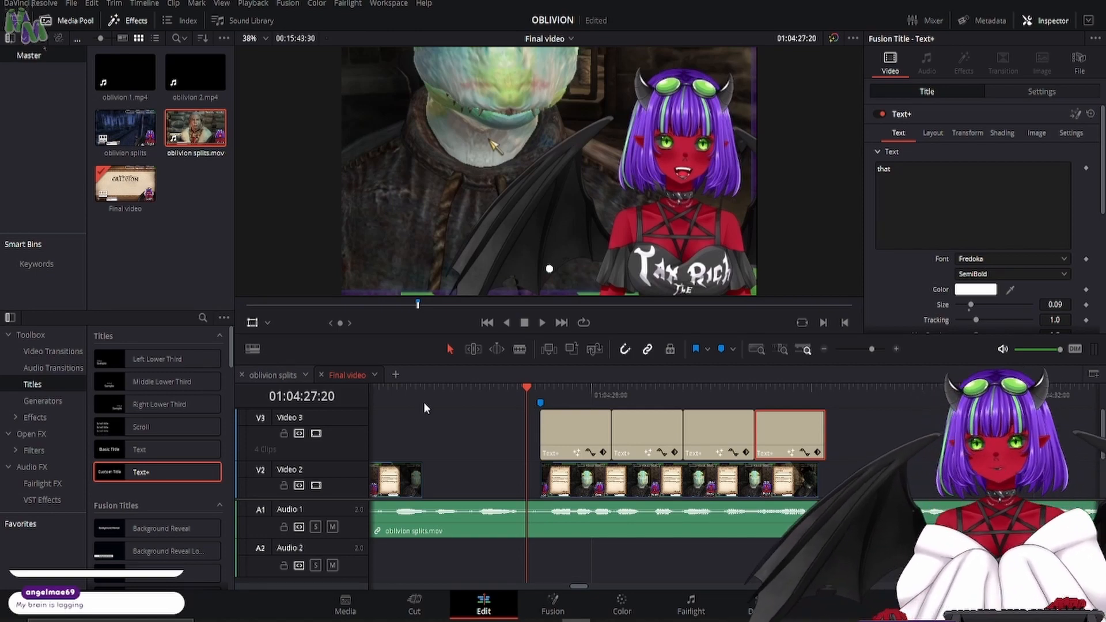
click(544, 321)
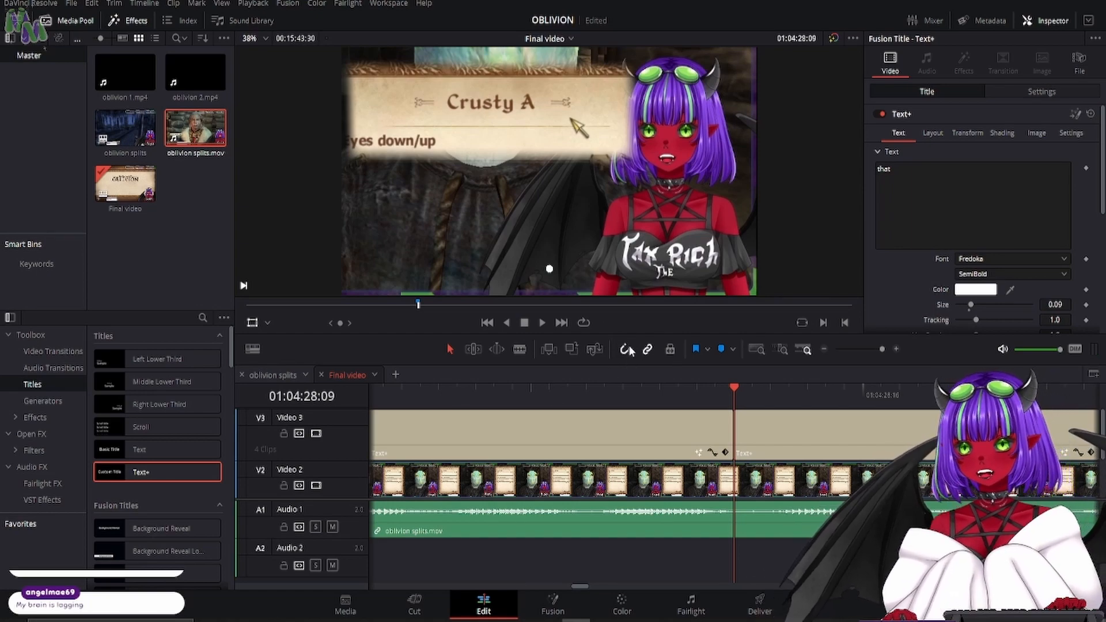
click(674, 432)
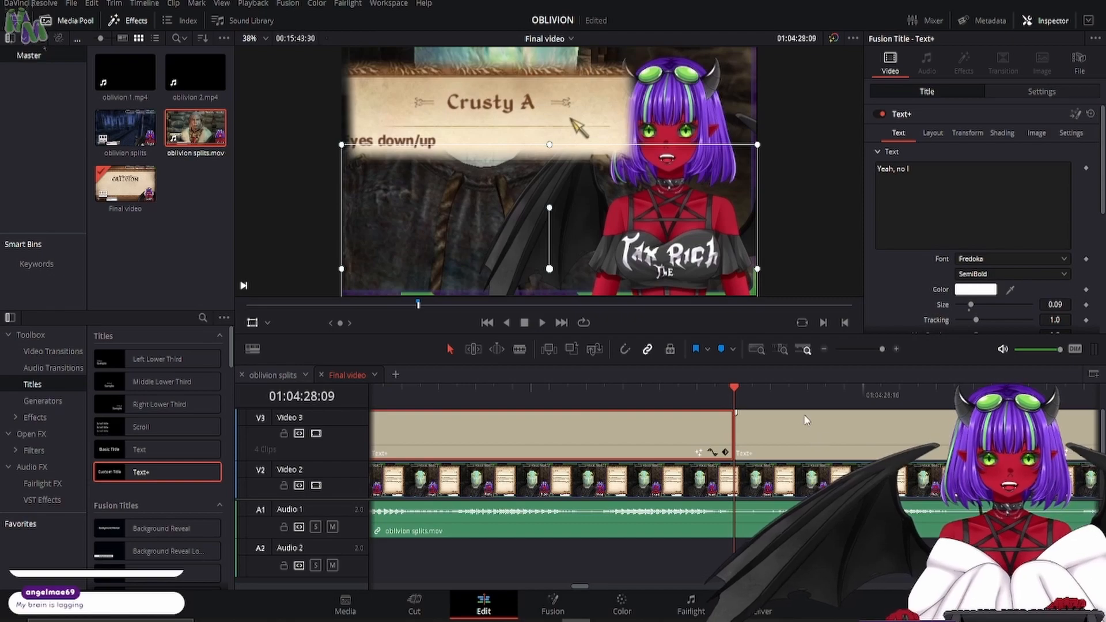
drag(731, 443, 588, 441)
drag(895, 436, 857, 436)
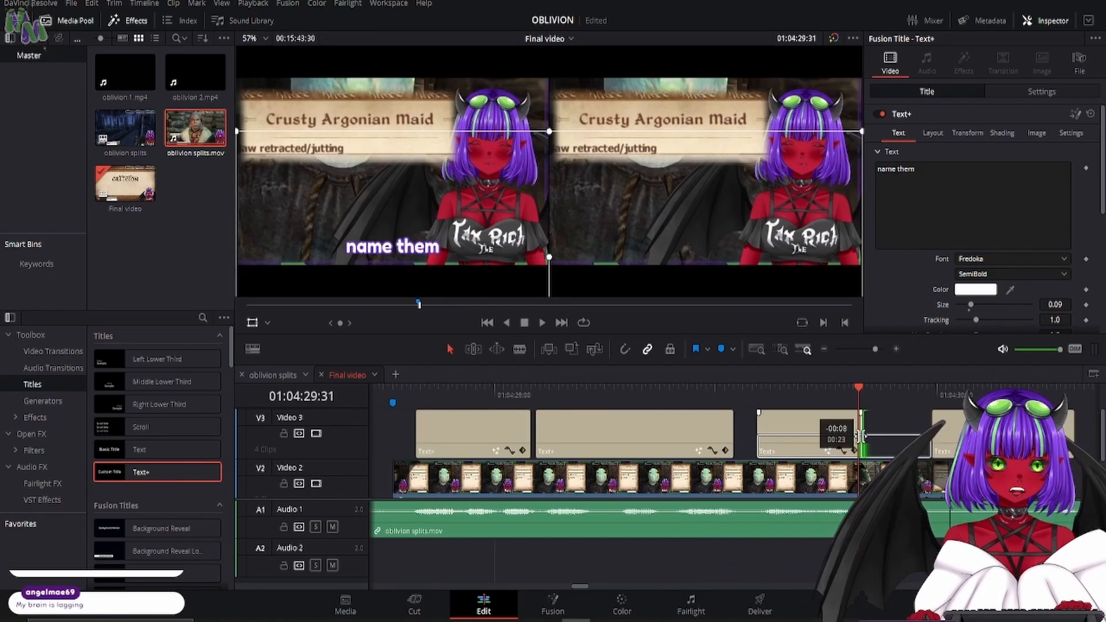
drag(991, 438, 930, 445)
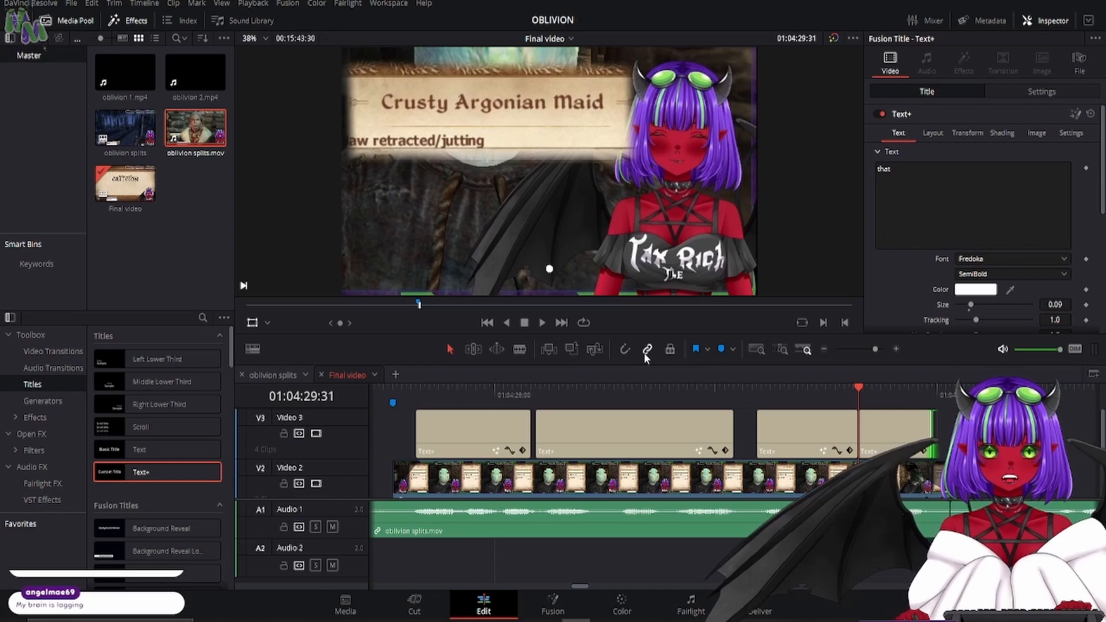
- Play the captioned section from Marker 1 at 01:04:27:26 to check the caption timing against the speech
click(396, 393)
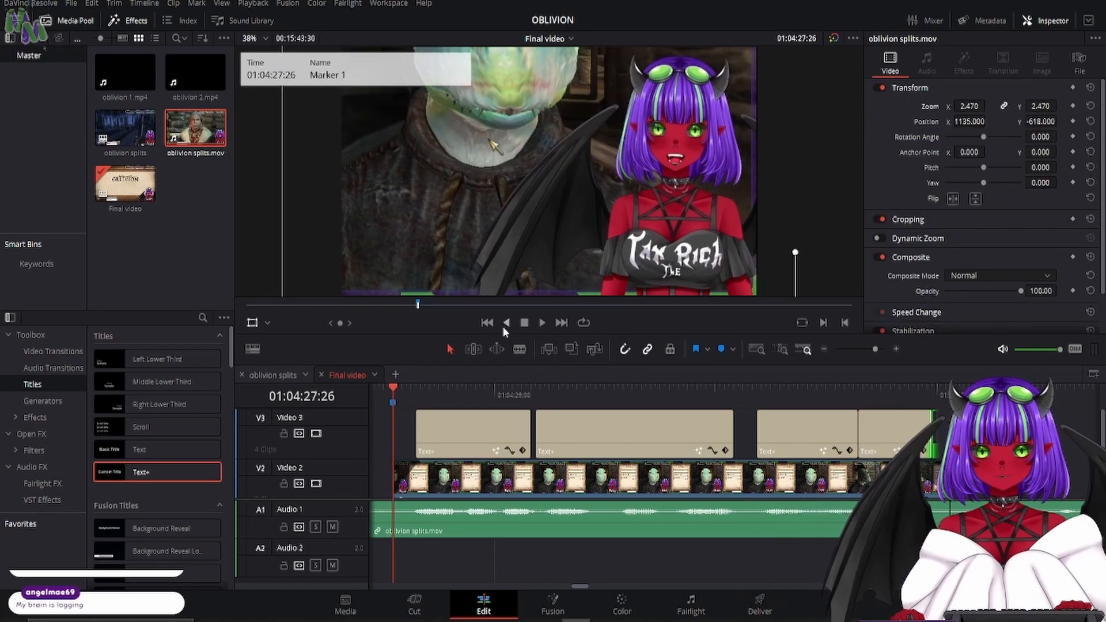
click(536, 323)
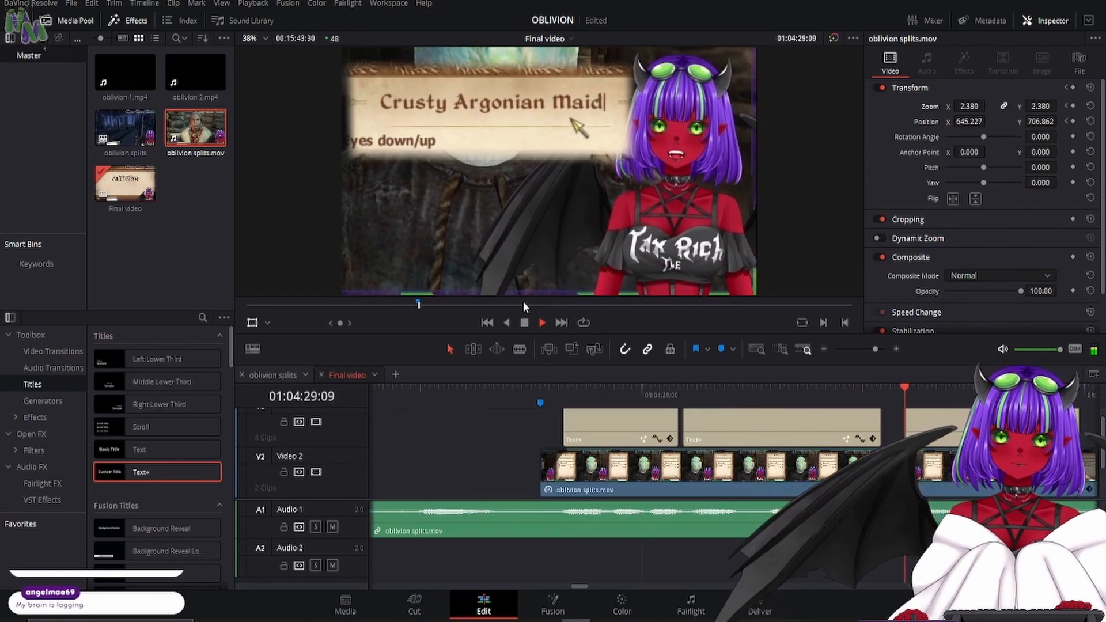
key(space)
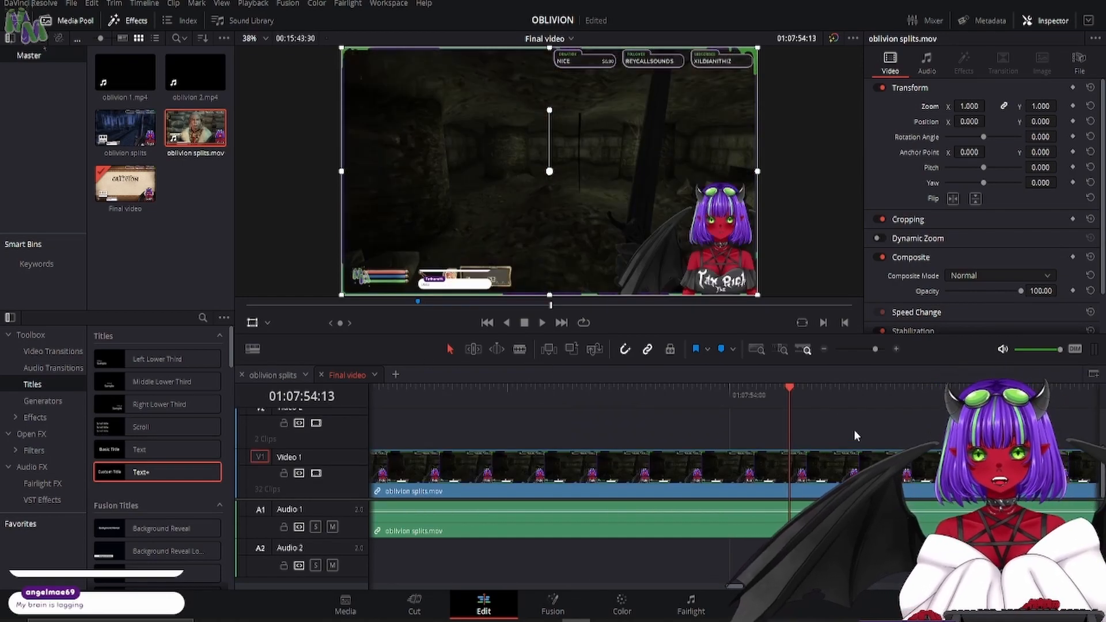
- Keyframe the dungeon clip's zoom to 2.370 at 01:07:54:41, and add holding zoom and position keyframes at 01:07:56:26, before the fireball is thrown
click(837, 473)
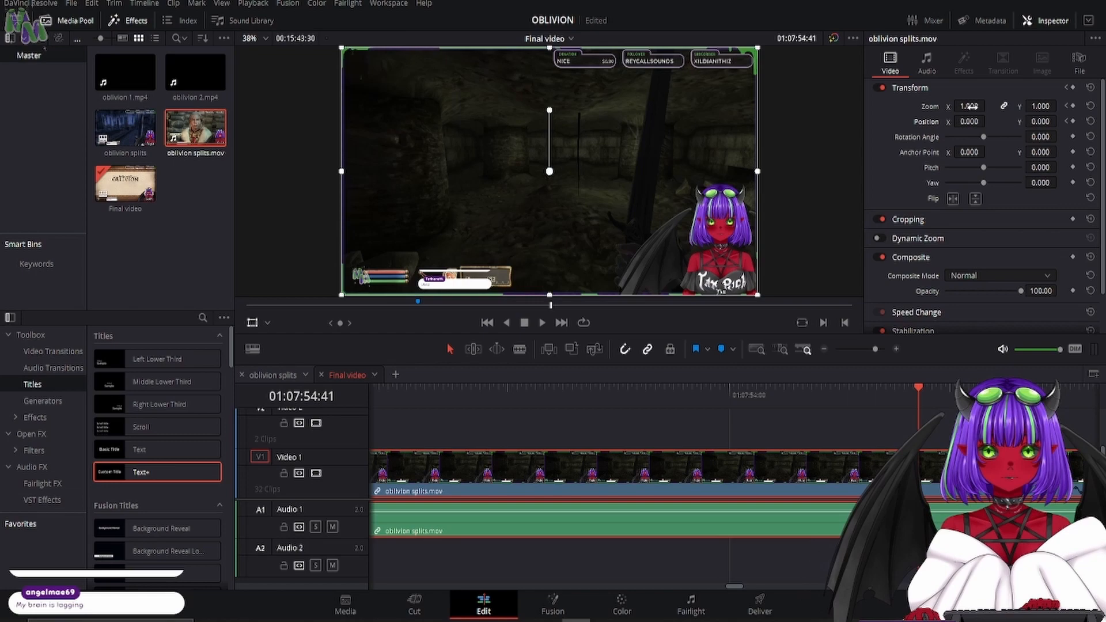
drag(970, 106, 1047, 106)
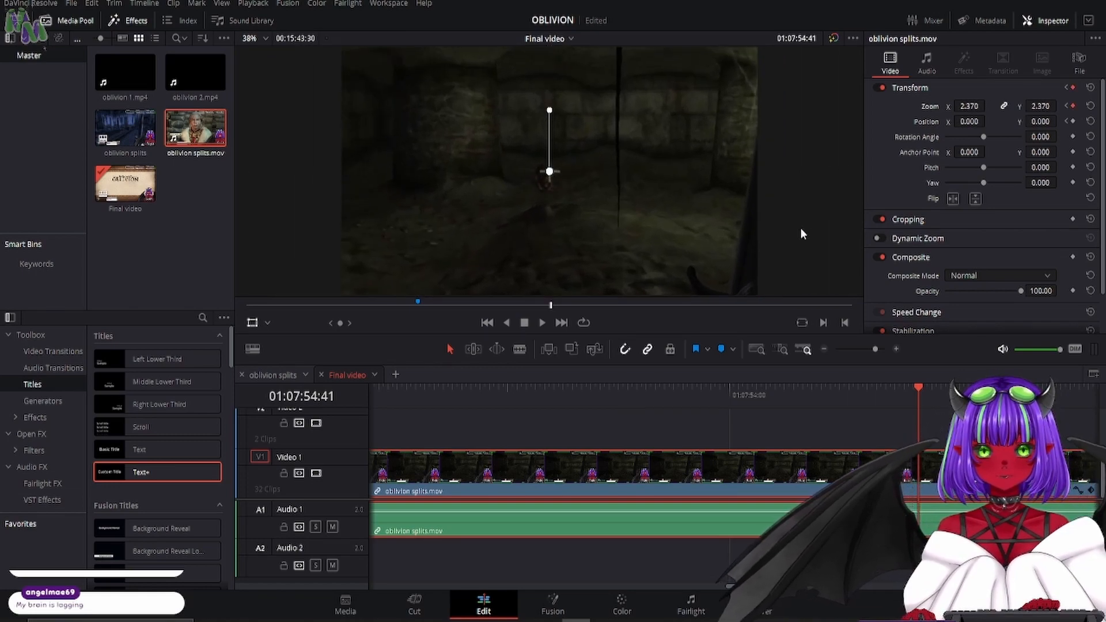
key(space)
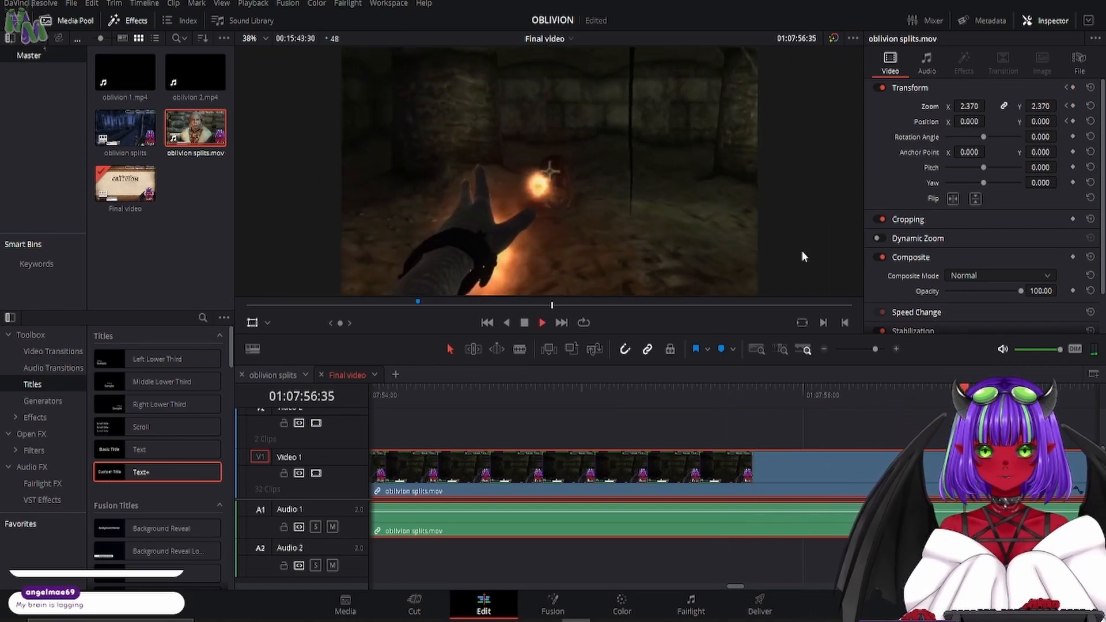
key(j)
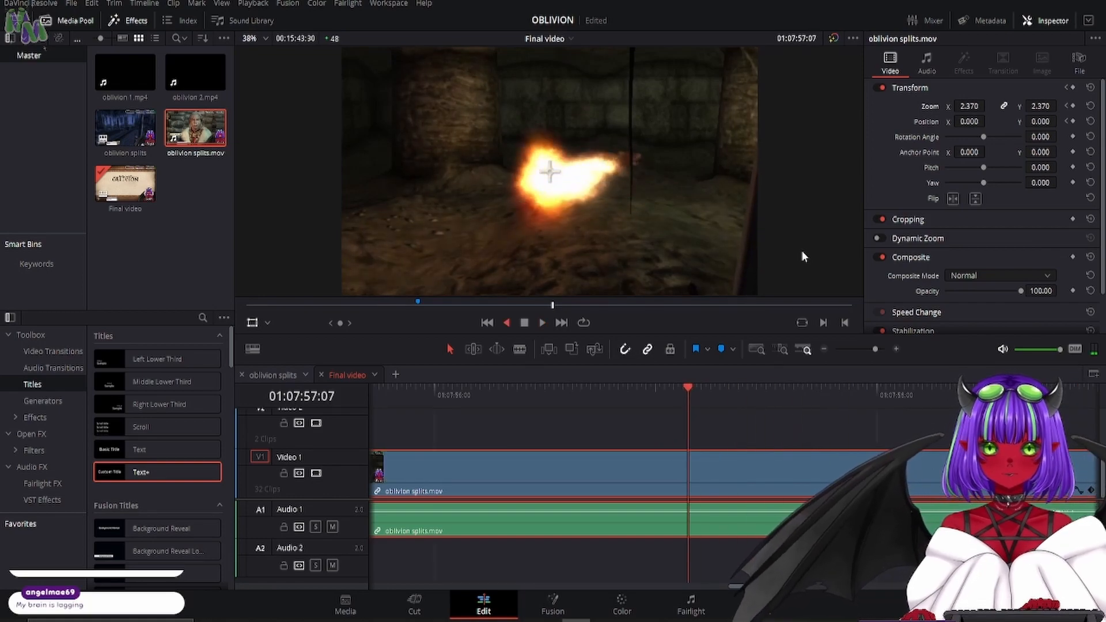
key(space)
click(1072, 106)
click(1072, 121)
key(Right)
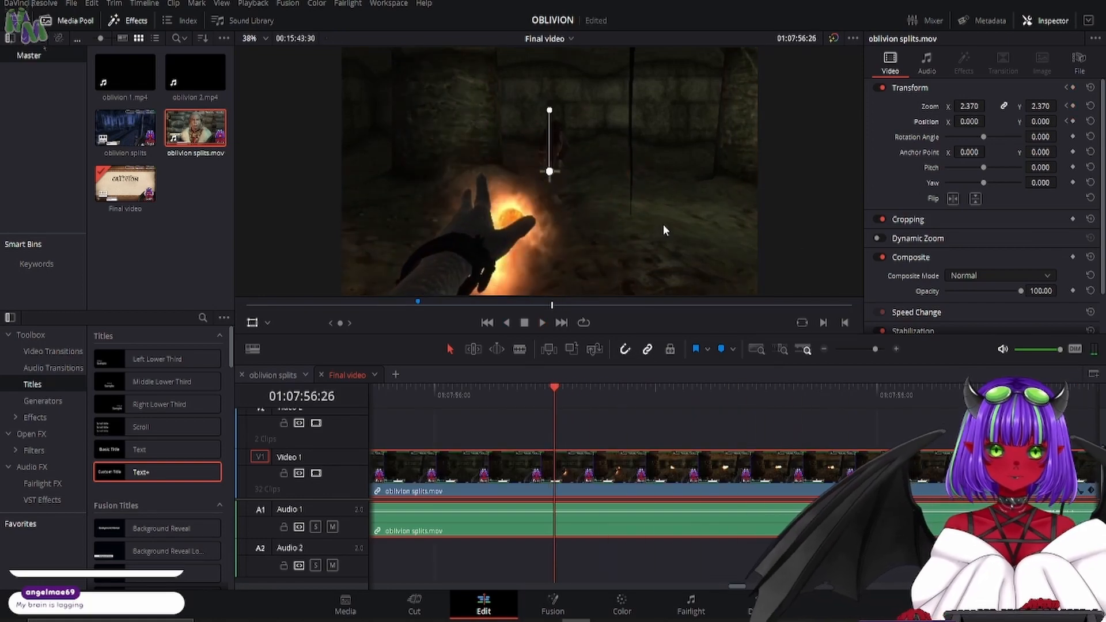
- Keyframe a faster punch-in on the fireball, bringing the dungeon clip's zoom to 5.680 by 01:07:56:39
mouse_move(973, 105)
mouse_down()
mouse_move(999, 106)
mouse_move(973, 106)
mouse_up()
key(Right)
key(Right)
key(Right)
key(Right)
key(Right)
key(Right)
key(Right)
key(Right)
key(Right)
key(Right)
- Step through the fireball's impact and hold zoom 5.680 and position 0.000 with keyframes at 01:07:56:43
key(Right)
key(Right)
key(Right)
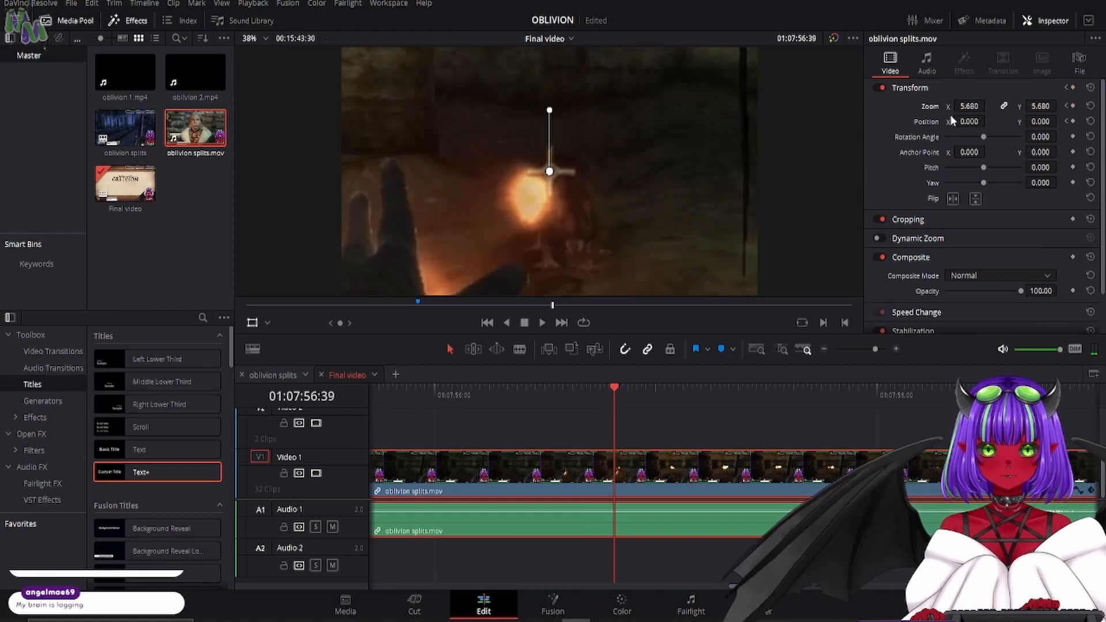
key(Right)
key(Right)
key(Right)
key(Right)
key(Right)
key(Right)
key(Right)
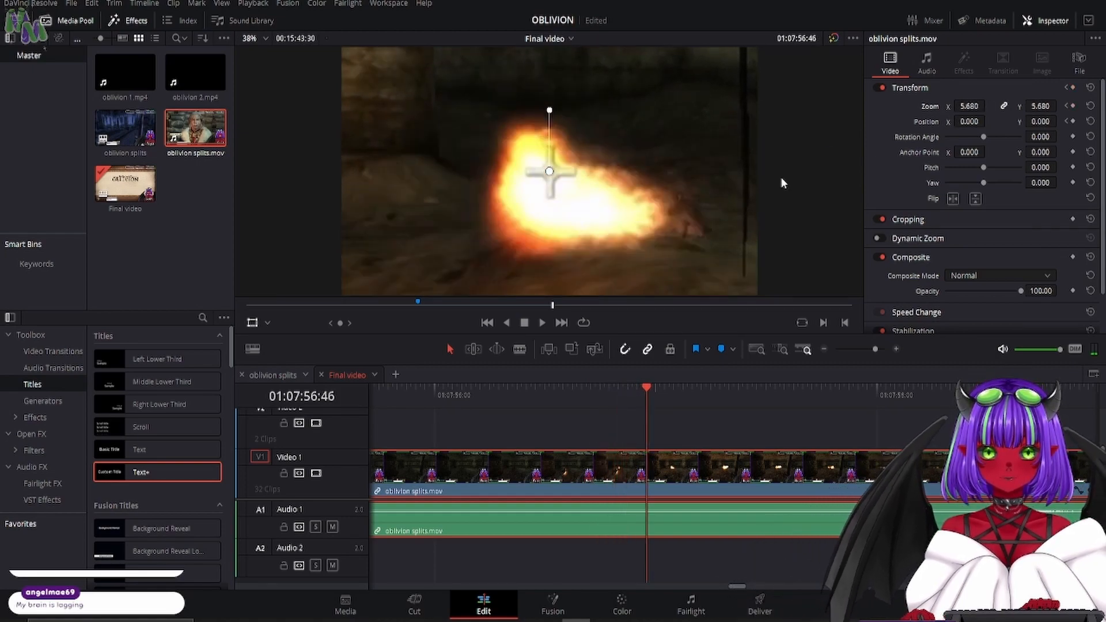
key(Left)
key(Left)
key(Left)
key(Left)
key(Left)
key(Left)
key(Left)
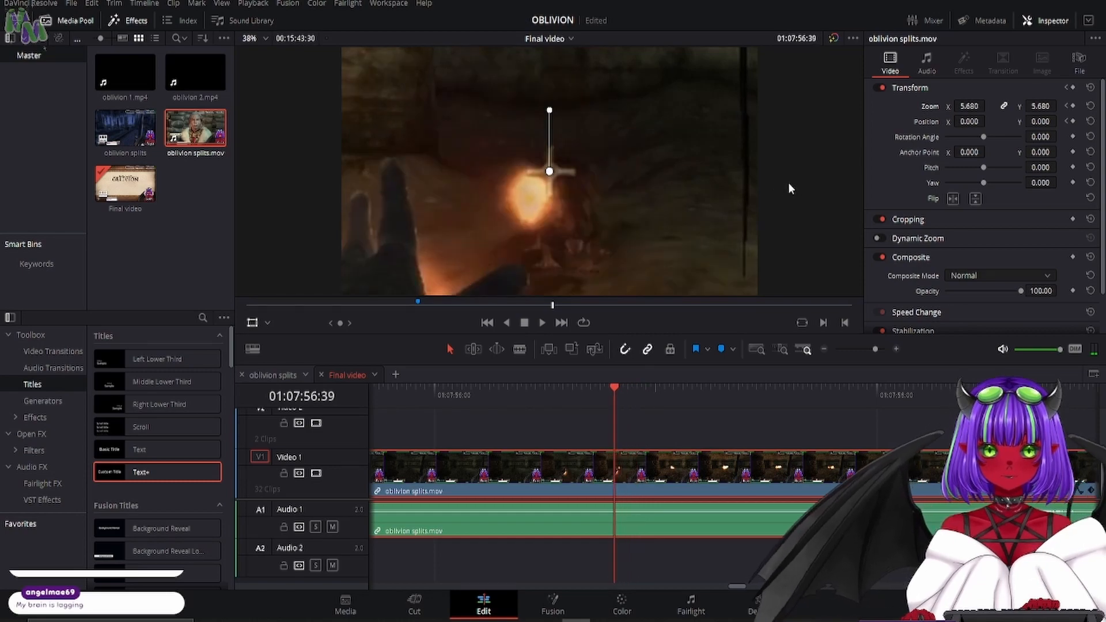
key(Right)
key(Right)
key(Right)
key(Right)
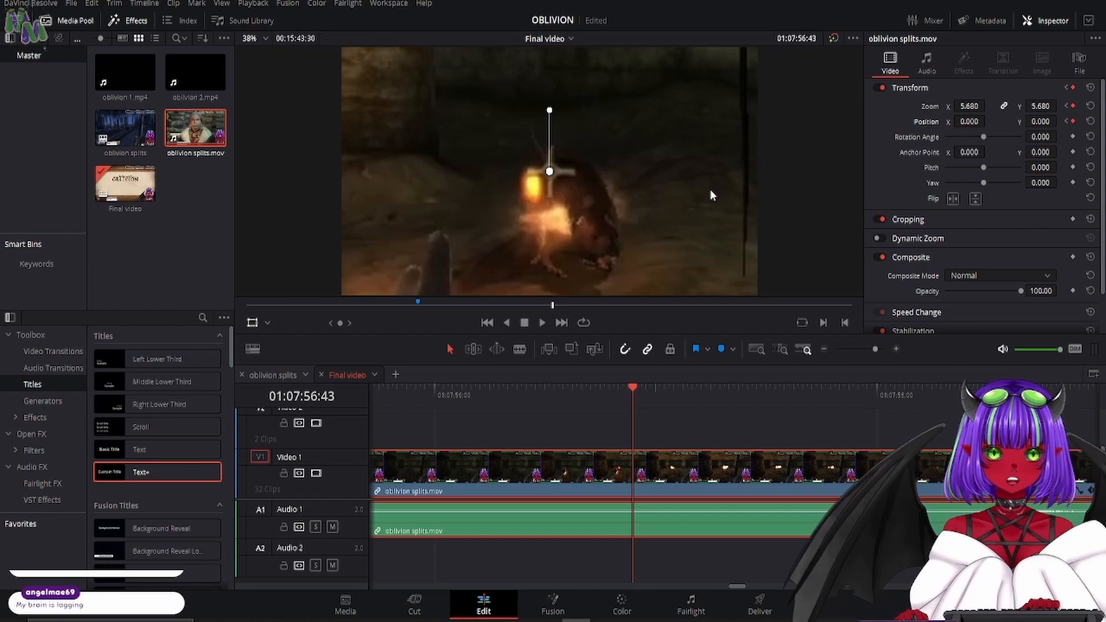
- Keyframe the clip's position frame by frame to follow the burning creature, reaching X -696.946 and Y -127.685 by 01:07:57:11
key(Right)
drag(712, 193, 641, 229)
key(Right)
key(Right)
key(Right)
key(Right)
key(Right)
key(Right)
key(Right)
key(Right)
key(Right)
key(Right)
key(Right)
- Keyframe a tighter zoom of 6.870 at 01:07:57:14, with the position at X -869.852 and Y -135.665
key(Right)
key(Right)
key(Right)
key(Right)
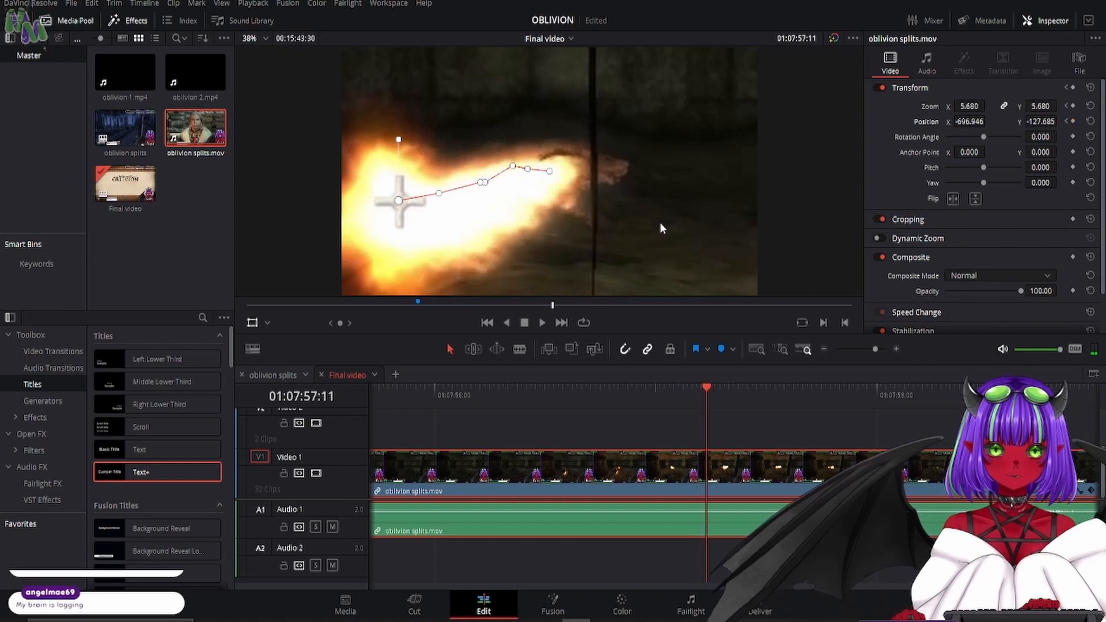
key(Right)
key(Right)
key(Right)
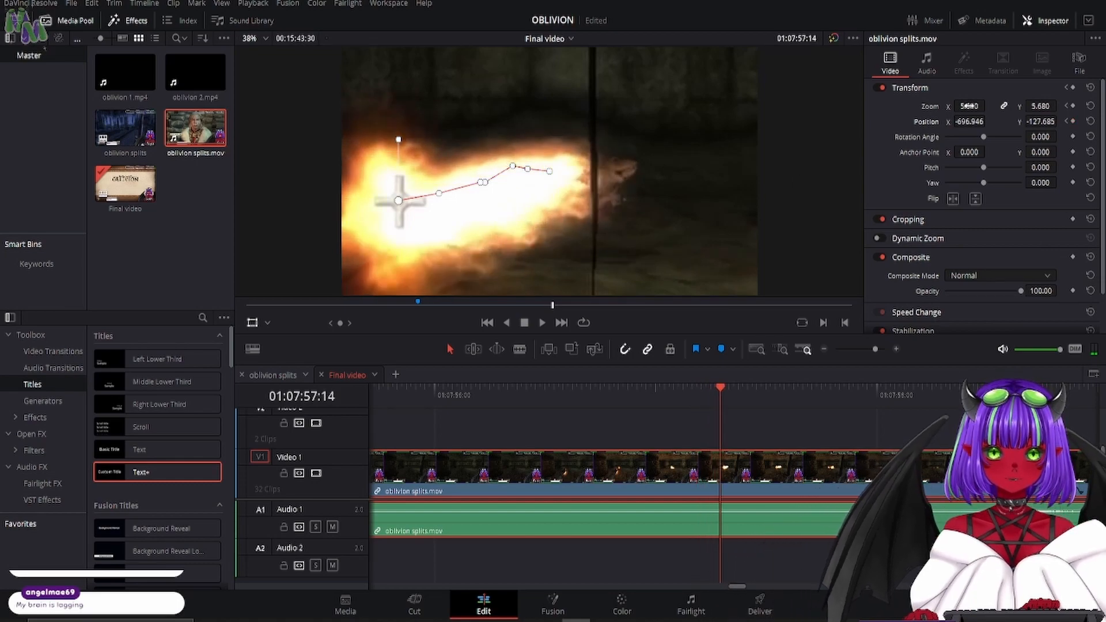
drag(970, 106, 1039, 106)
drag(719, 188, 681, 190)
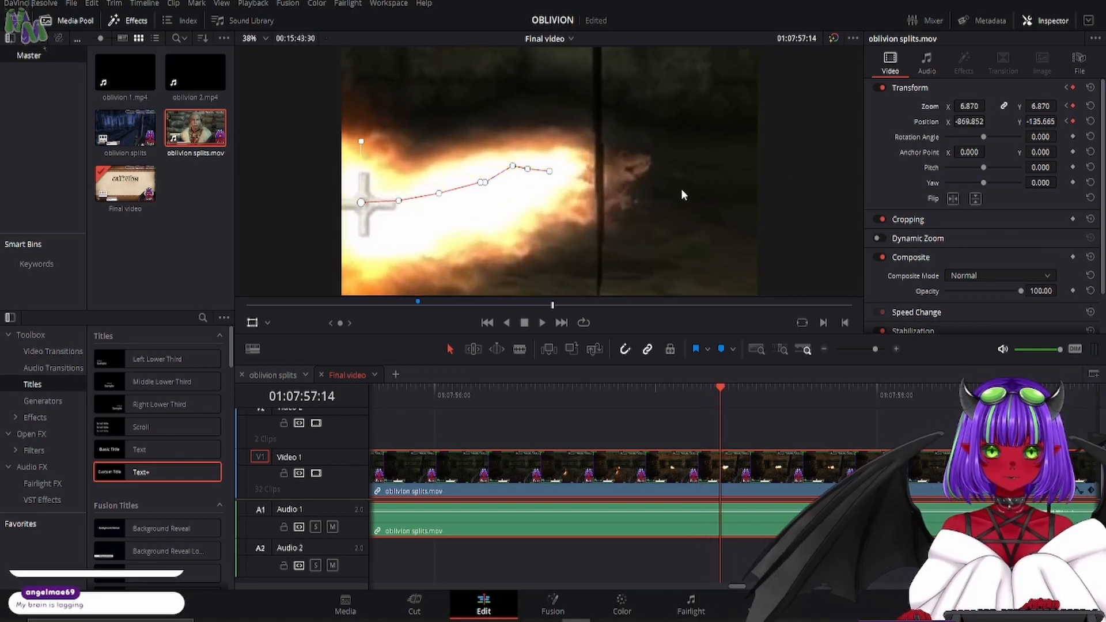
- Continue the position tracking to X -851.232 and Y -71.823 by 01:07:57:47, and add holding keyframes at 01:07:58:01
key(Right)
key(Right)
key(Right)
key(Right)
key(Right)
key(Right)
key(Right)
key(Right)
key(Right)
key(Right)
key(Right)
key(Right)
key(Right)
key(Right)
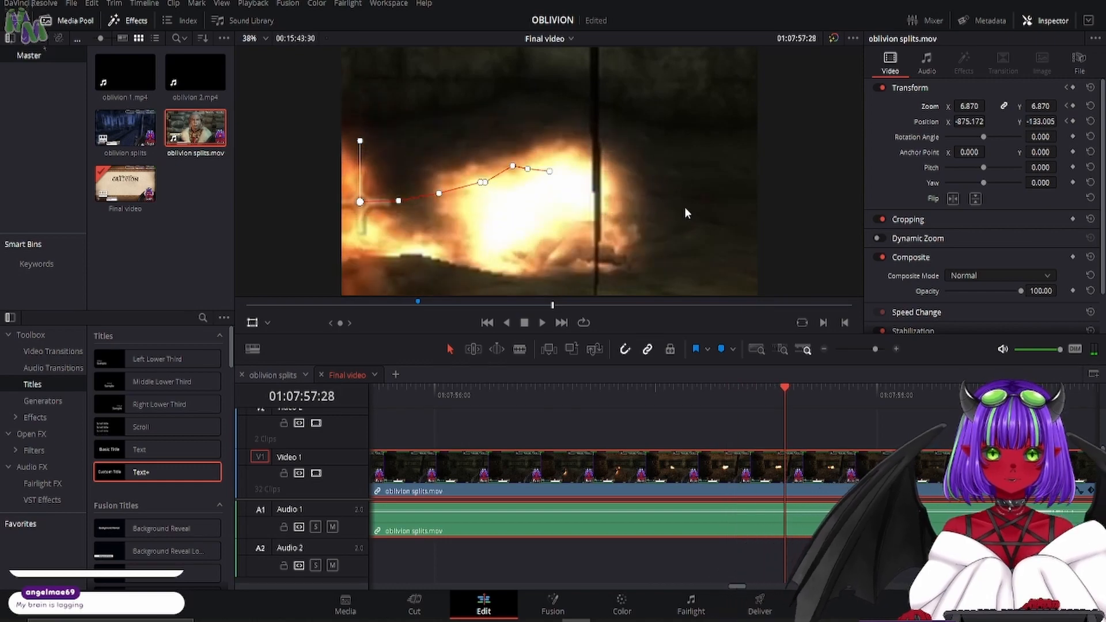
key(Right)
key(Right)
key(Right)
key(Right)
key(Right)
key(Right)
key(Right)
key(Right)
key(Right)
key(Right)
key(Right)
key(Right)
key(Right)
key(Right)
key(Right)
key(Right)
key(Right)
key(Right)
key(Right)
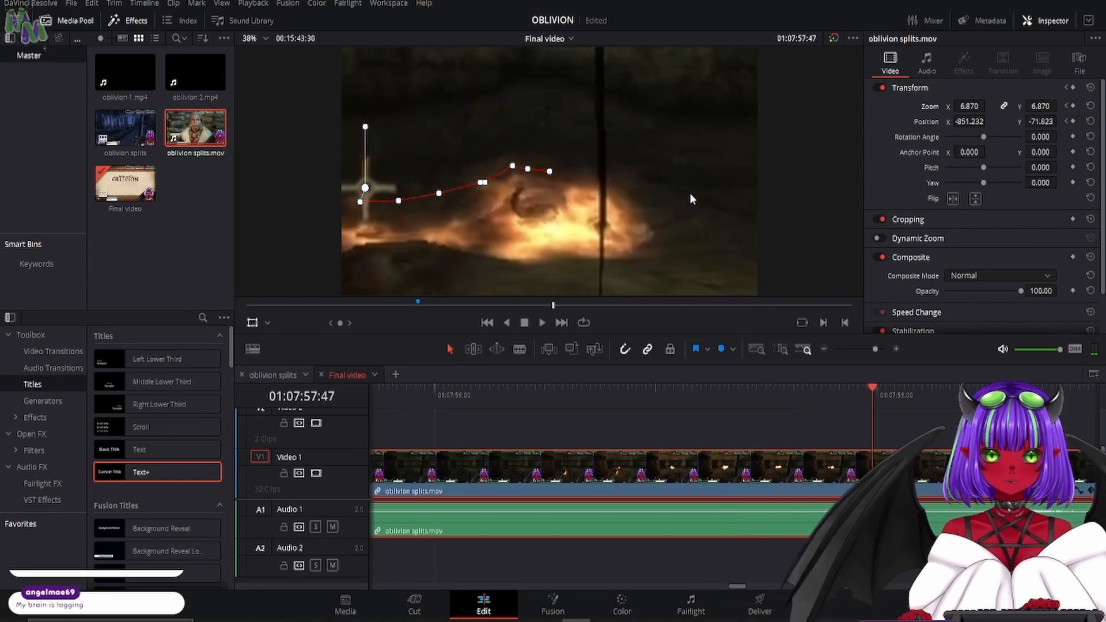
key(Right)
click(1073, 106)
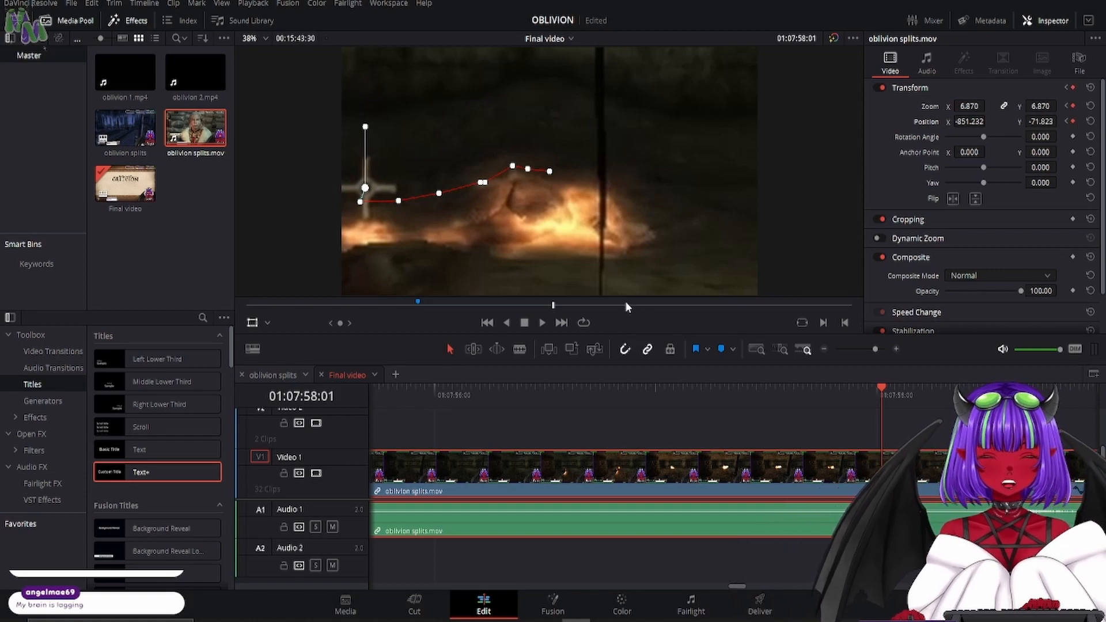
- Keyframe a quick pan from the burning creature to the avatar at 01:07:58:06 with a reduced zoom, and play the clip from its start
key(Right)
key(Right)
key(Right)
key(Right)
key(Right)
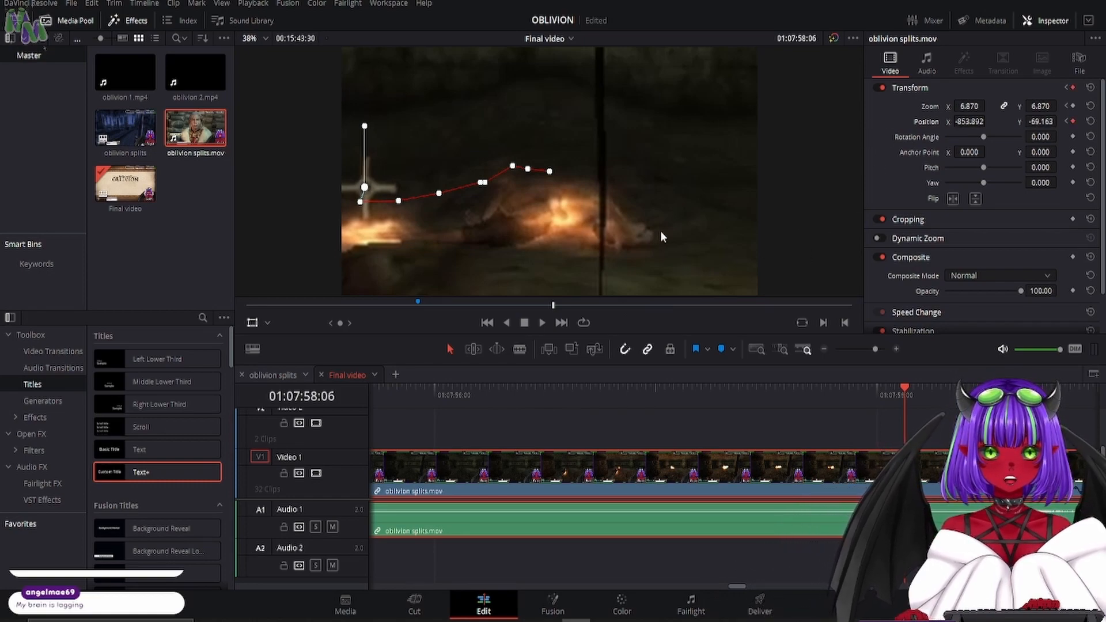
drag(660, 232, 199, 31)
drag(793, 204, 402, 31)
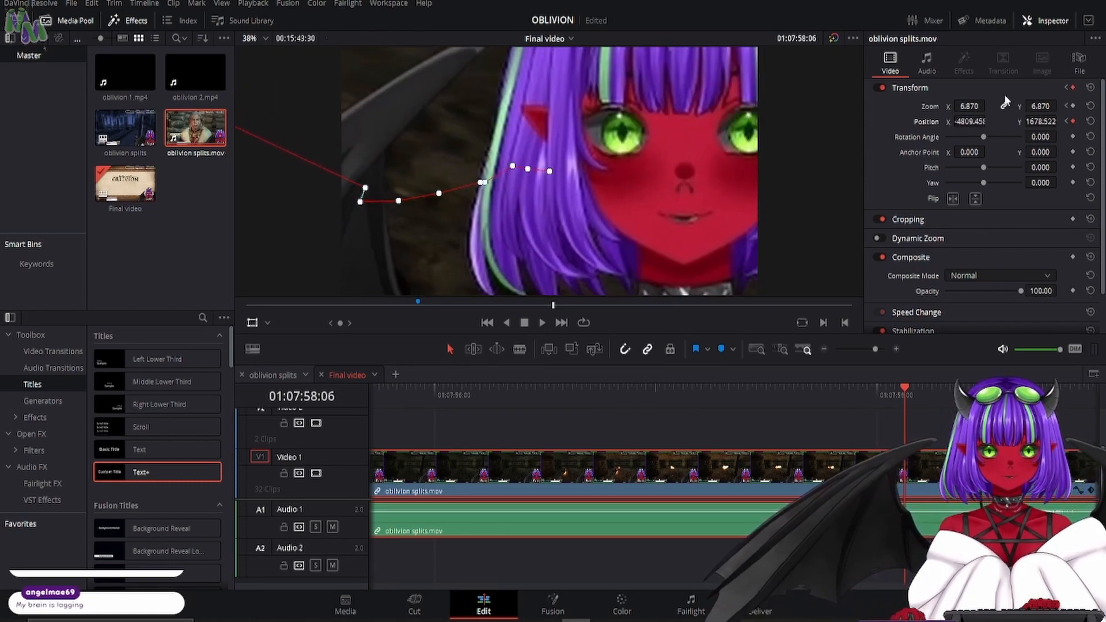
drag(973, 106, 313, 195)
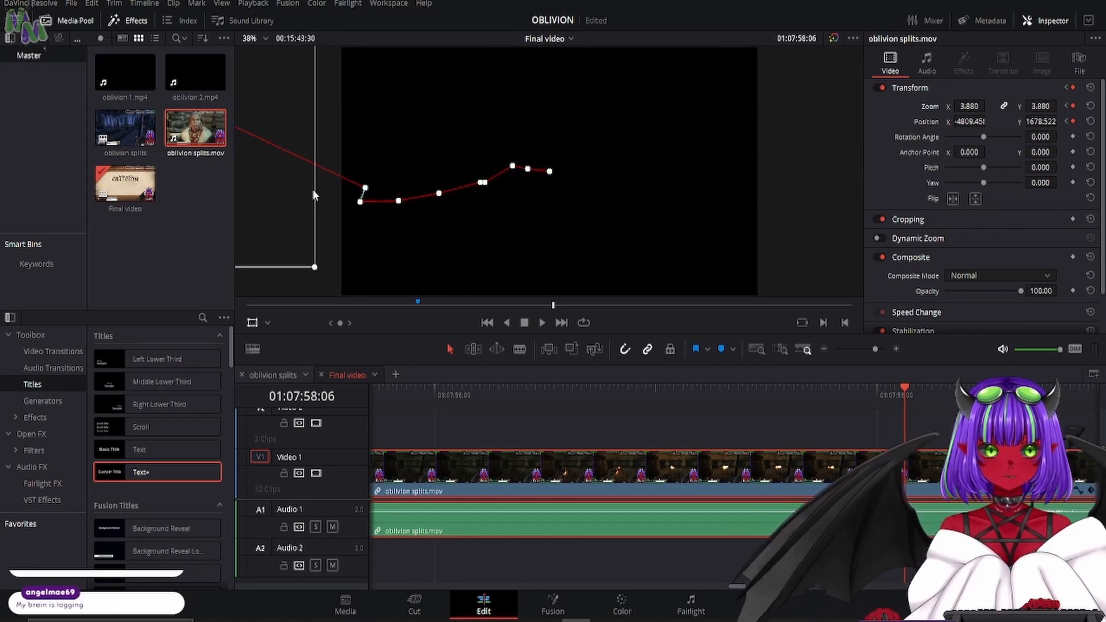
drag(265, 223, 708, 392)
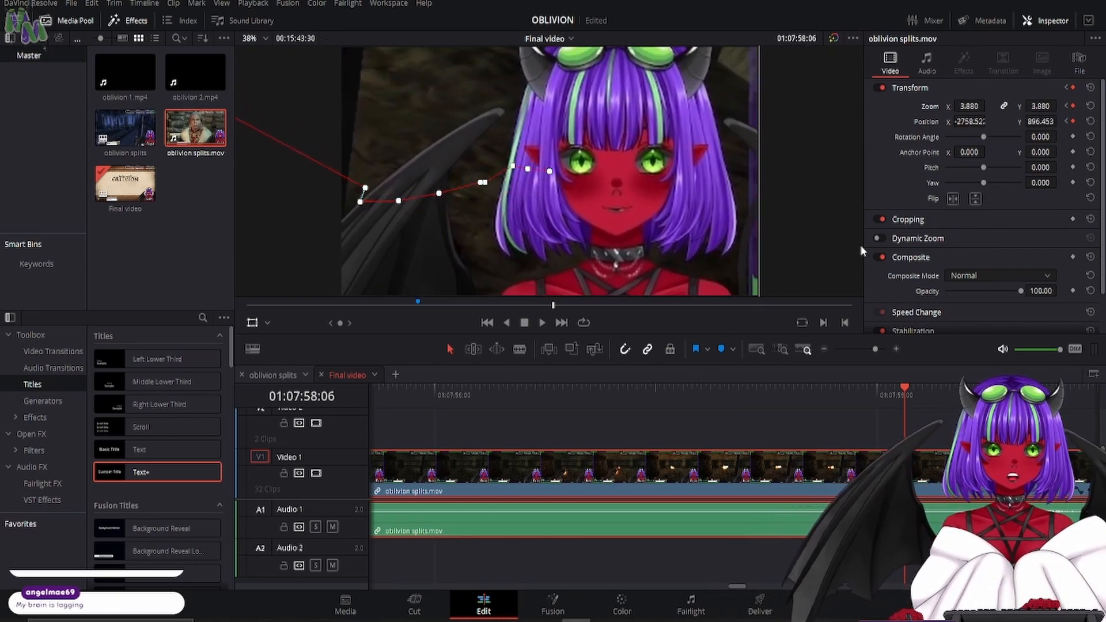
drag(972, 106, 758, 136)
drag(380, 256, 703, 306)
key(Up)
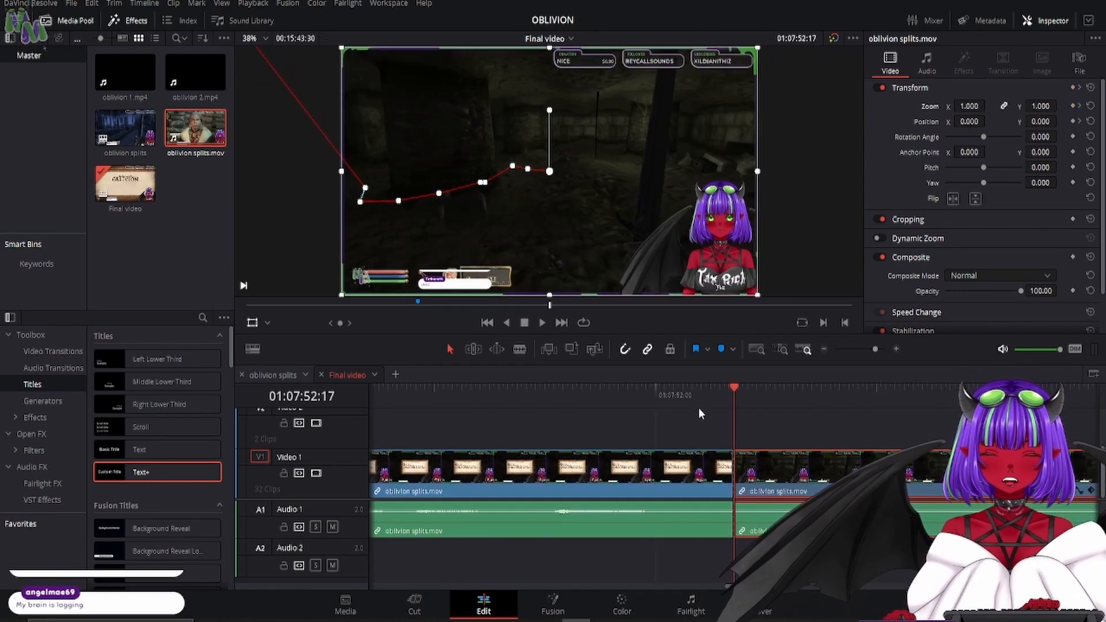
key(space)
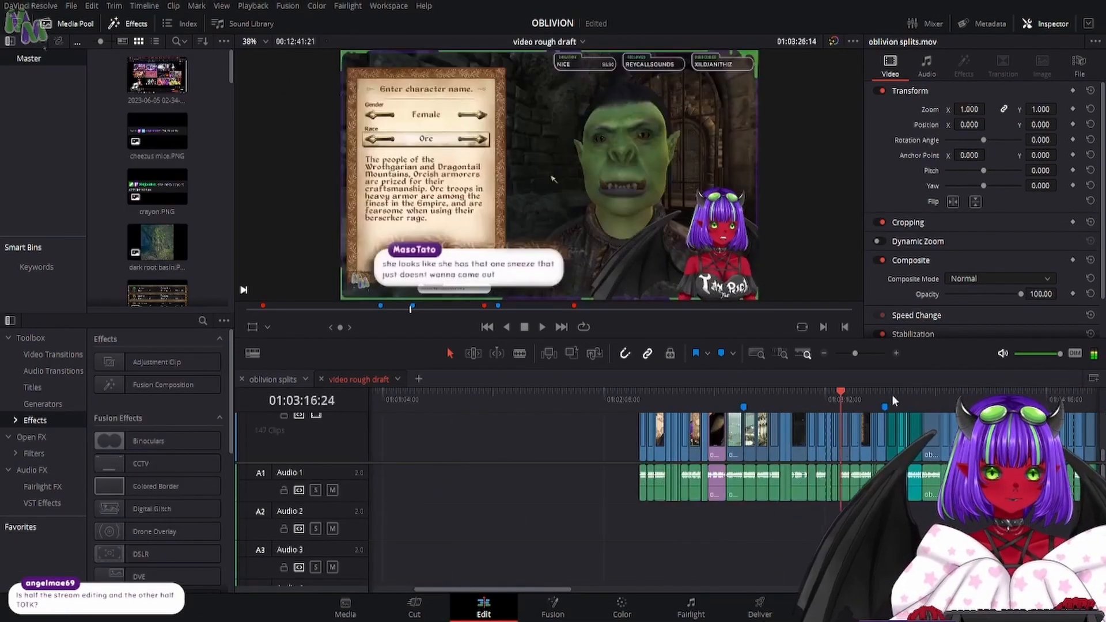
- Look through the "video rough draft" timeline's cuts and markers, and return to its start
click(830, 396)
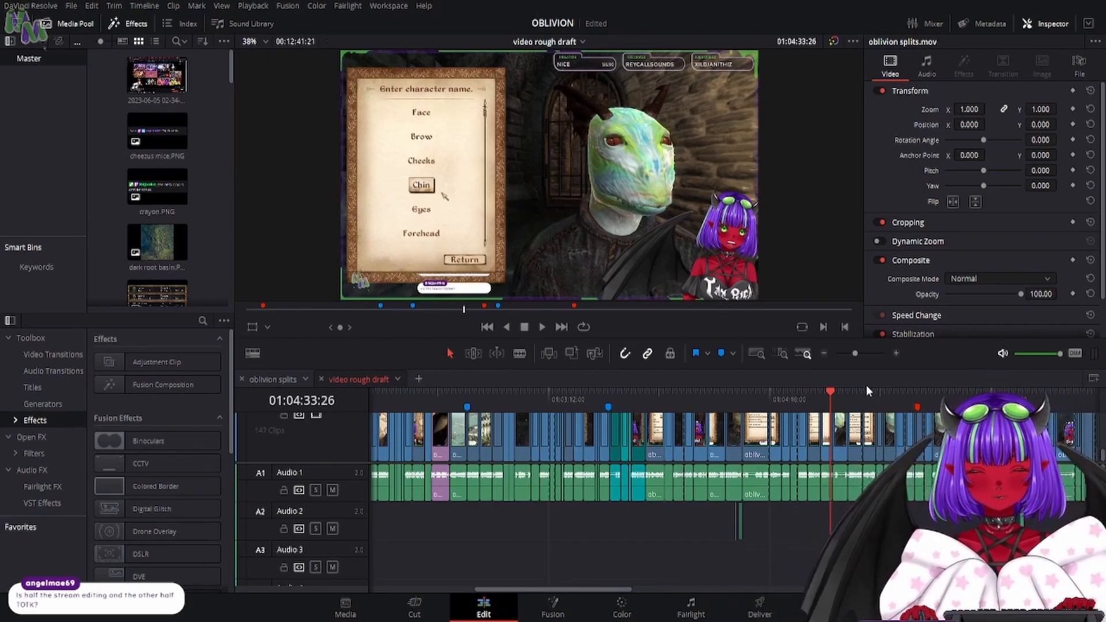
key(space)
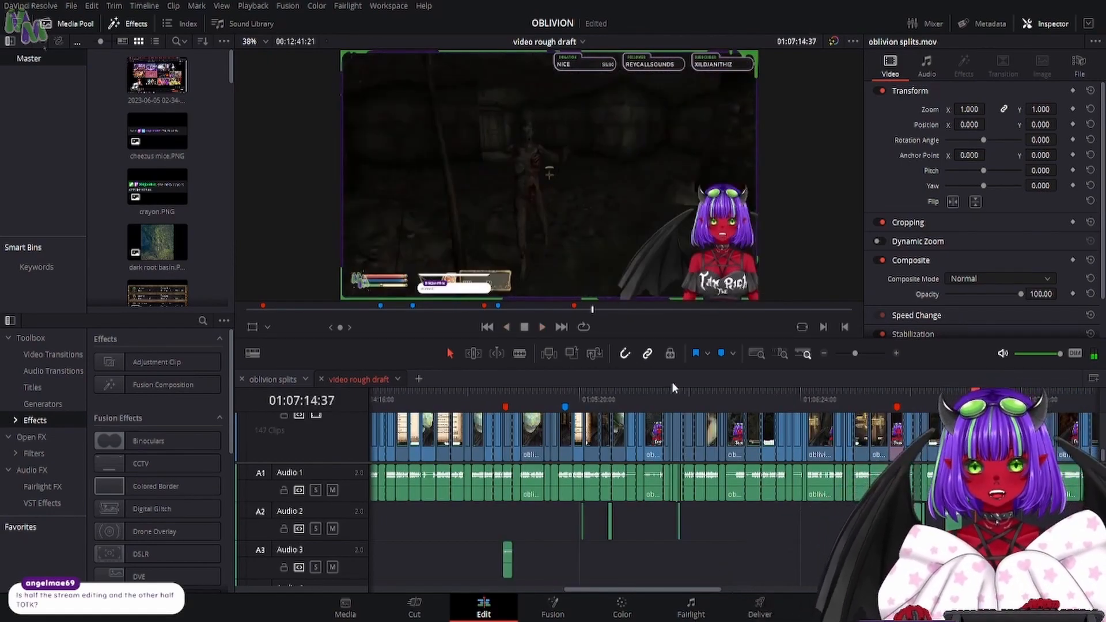
key(Home)
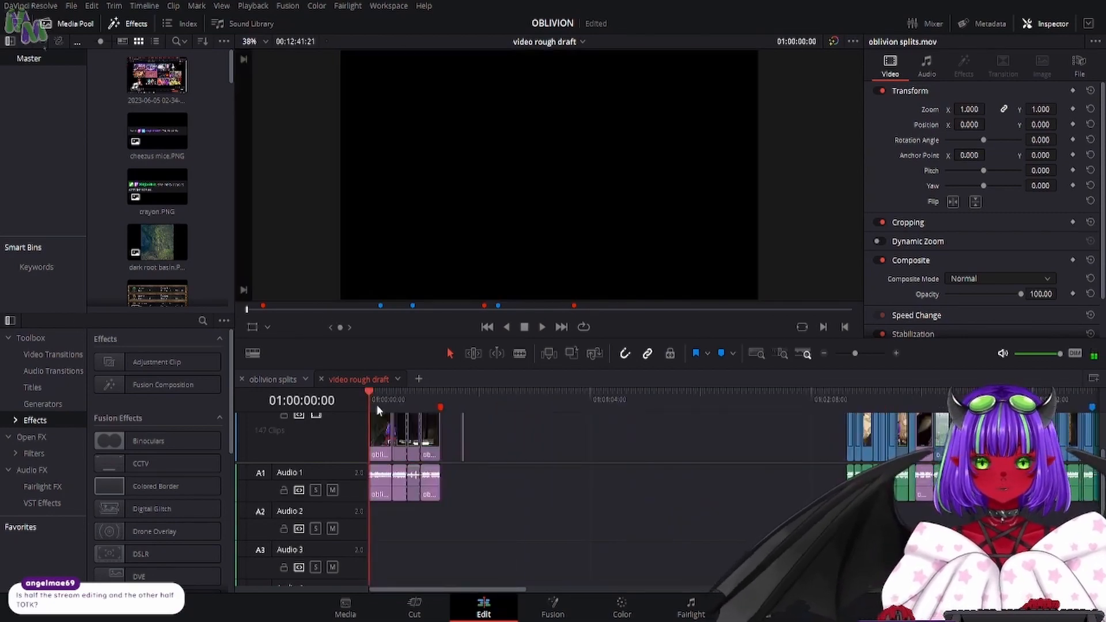
- Play the opening of the rough draft, and preview the short diagonal wipe animation around 01:00:27
click(542, 327)
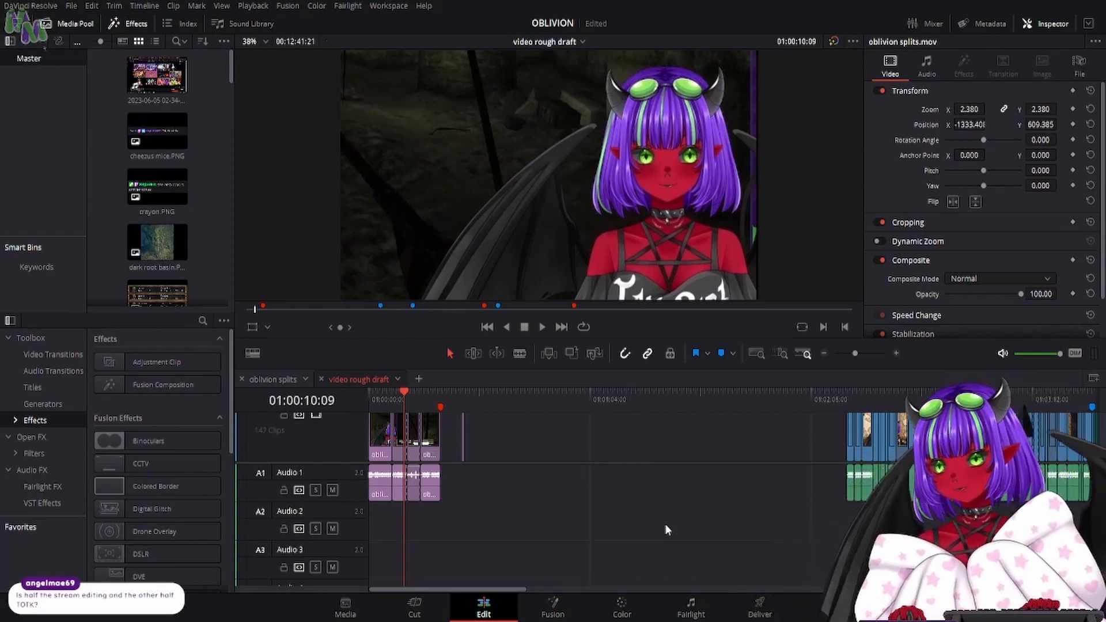
scroll(664, 524, up, 2)
drag(421, 399, 672, 430)
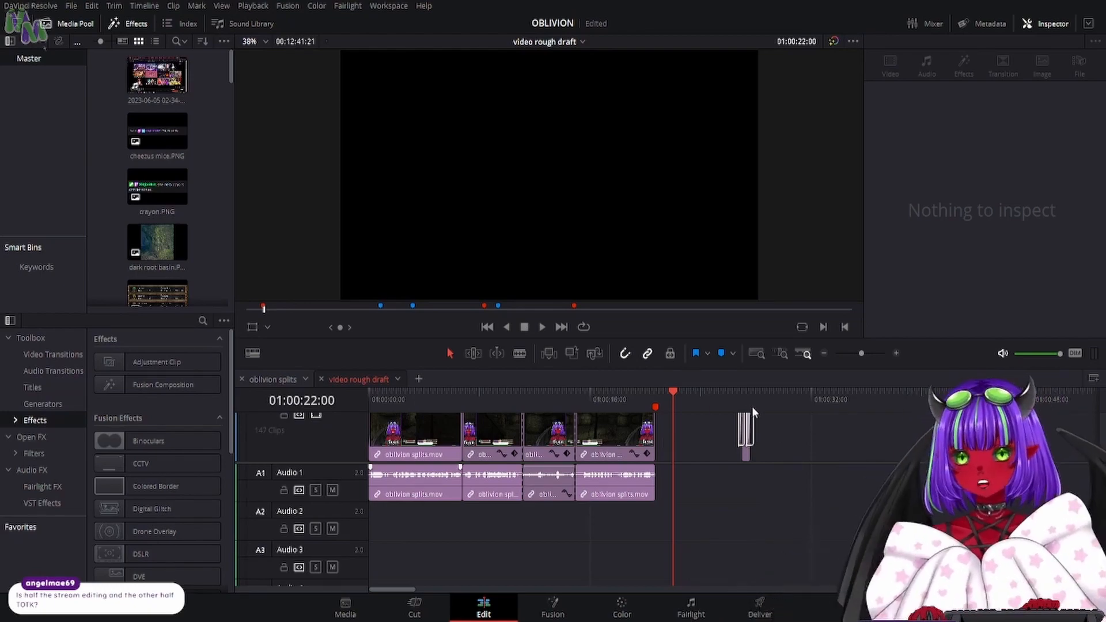
scroll(874, 443, up, 4)
scroll(834, 455, down, 1)
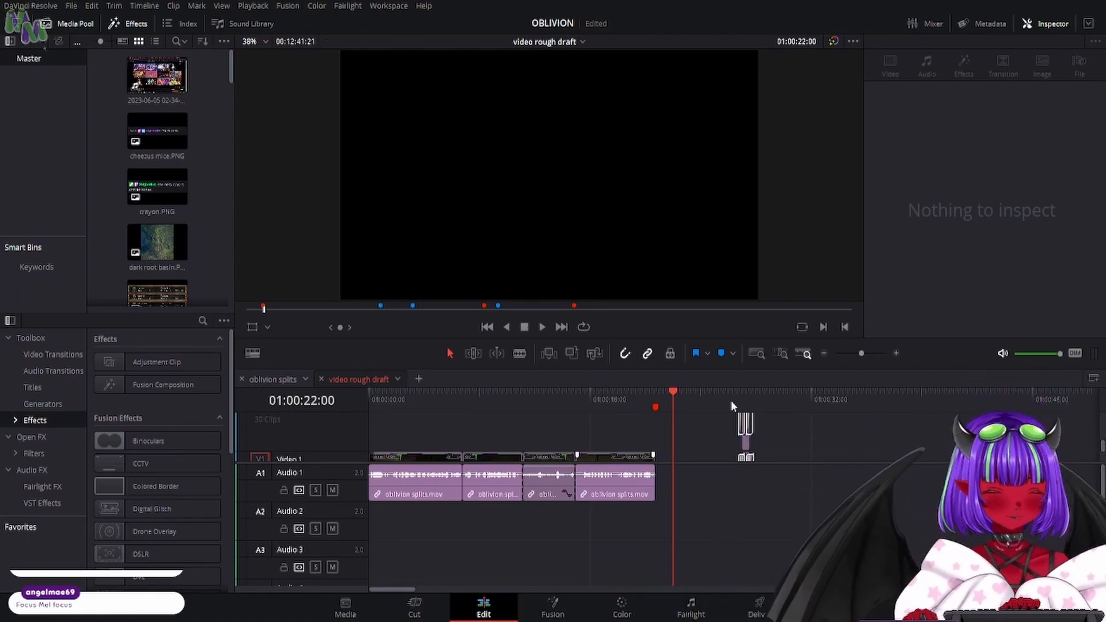
drag(733, 396, 727, 397)
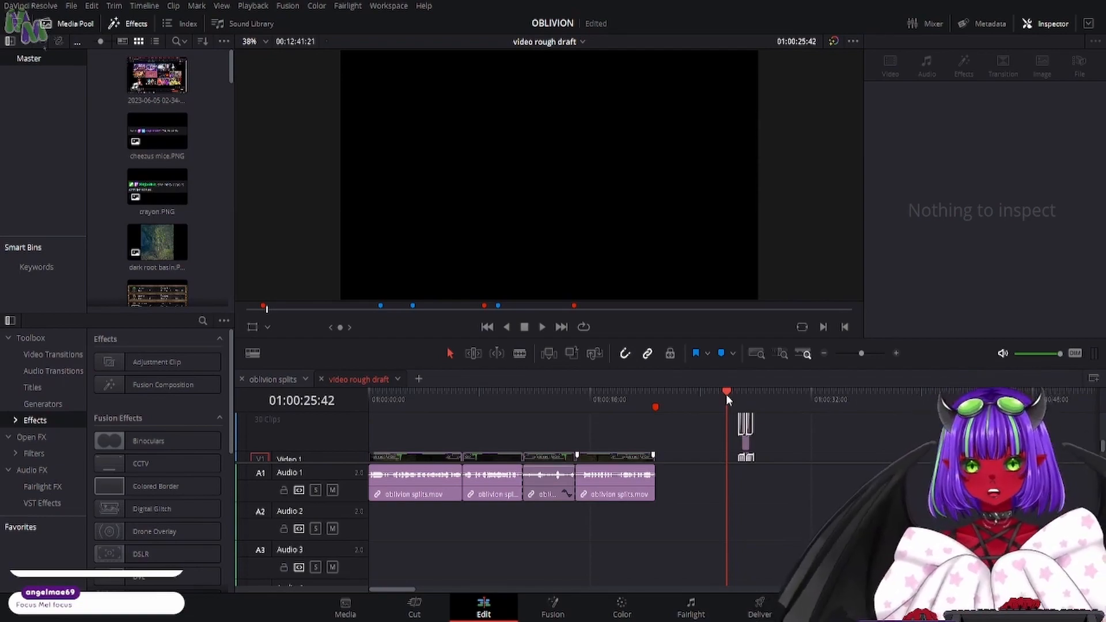
key(space)
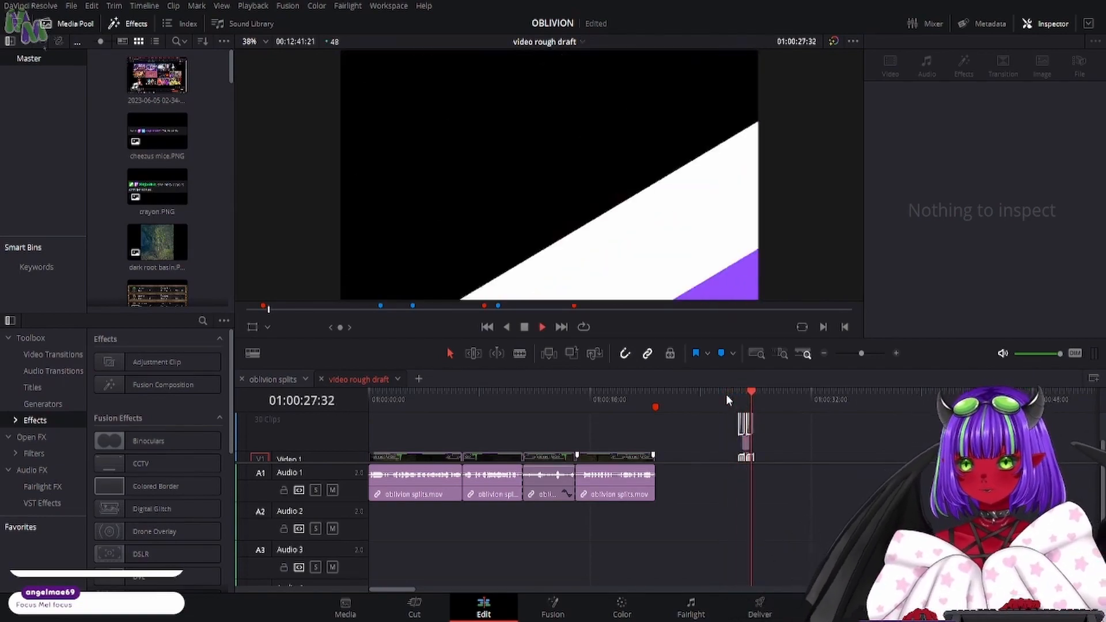
key(space)
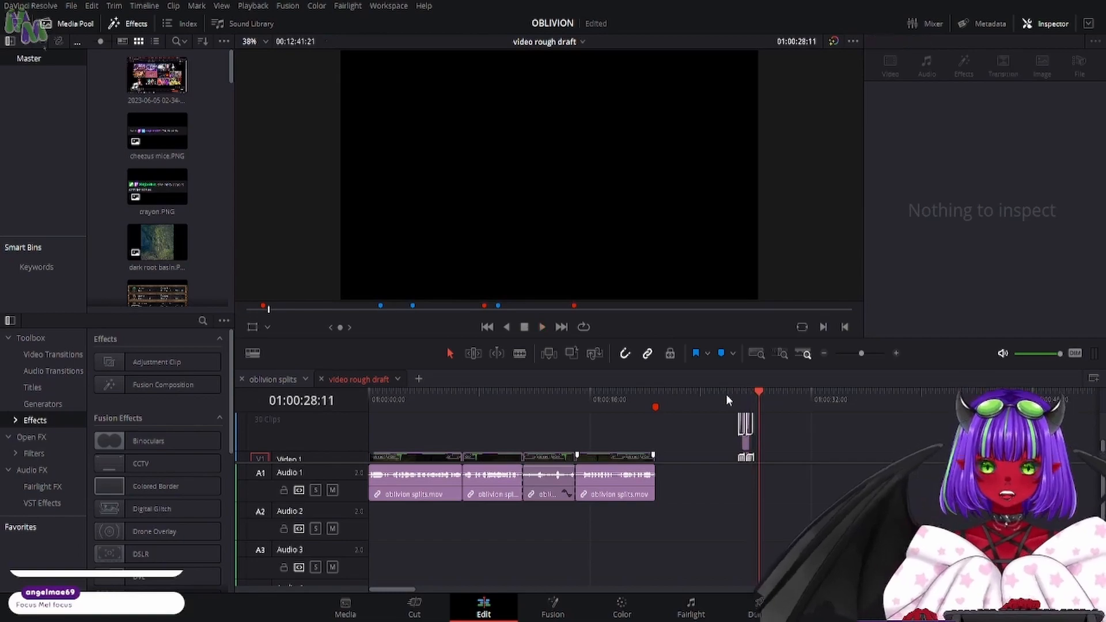
- Find the Solid Color generator and place it on Video 2 at about 01:00:32:00, with its color set to blue
scroll(167, 514, down, 15)
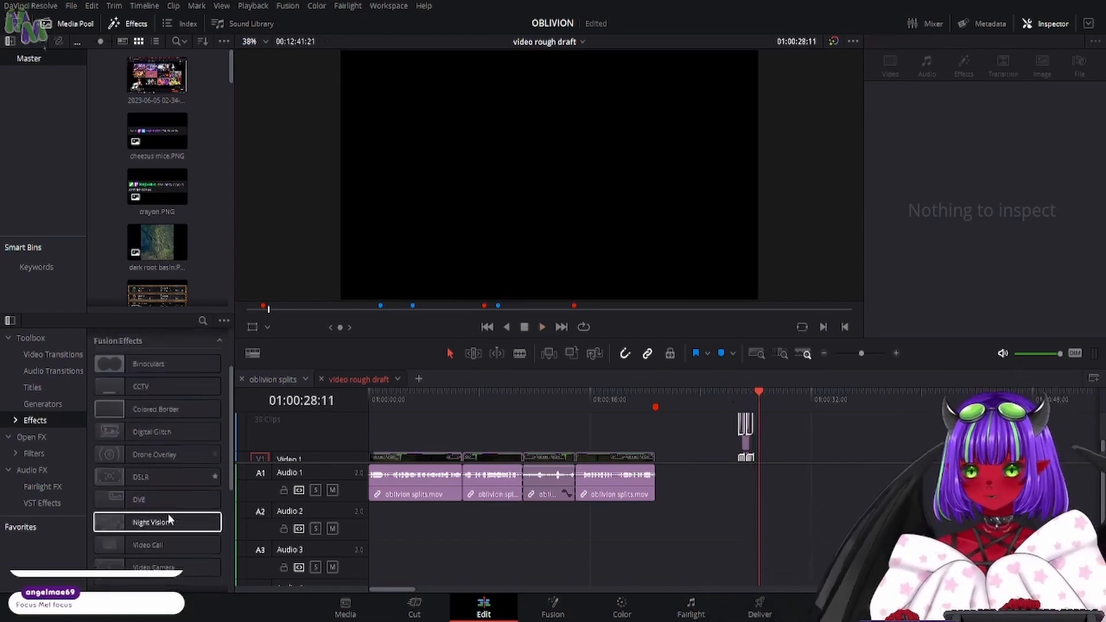
scroll(168, 517, down, 1)
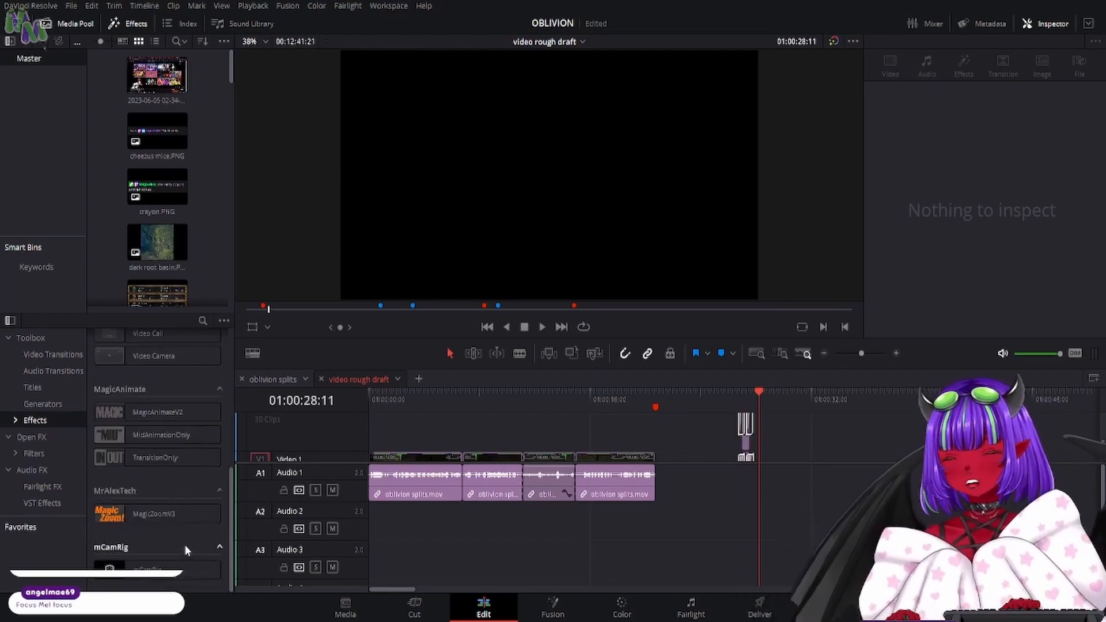
click(50, 402)
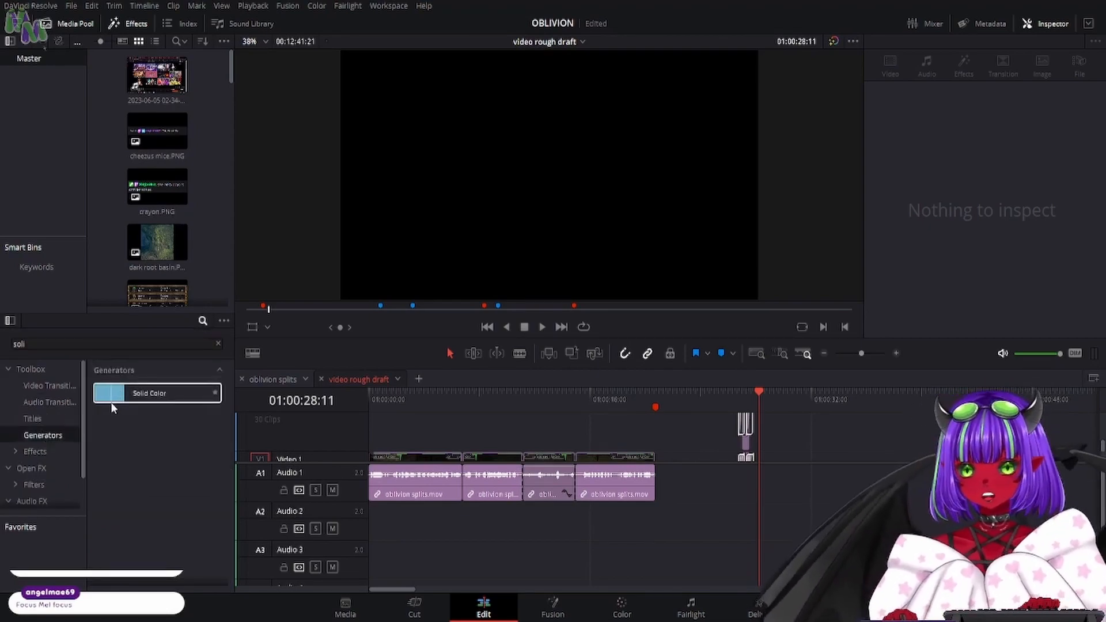
drag(117, 401, 850, 427)
click(849, 393)
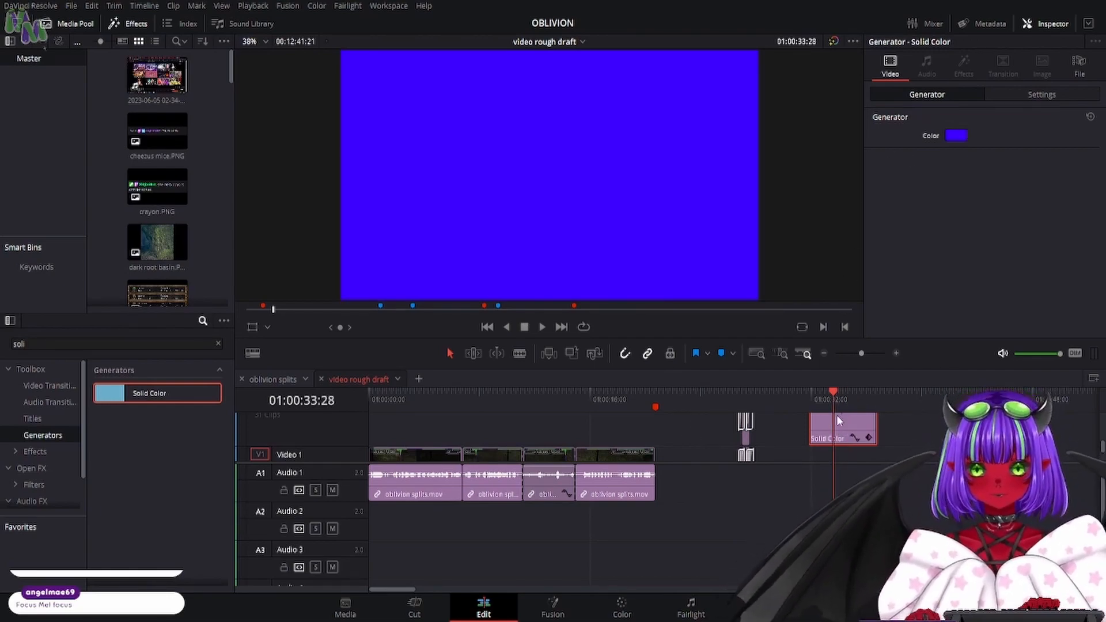
- Shorten the Solid Color clip on Video 2 so it ends at about 01:00:32:14, and view it at 01:00:32:01
drag(876, 429, 814, 436)
click(814, 398)
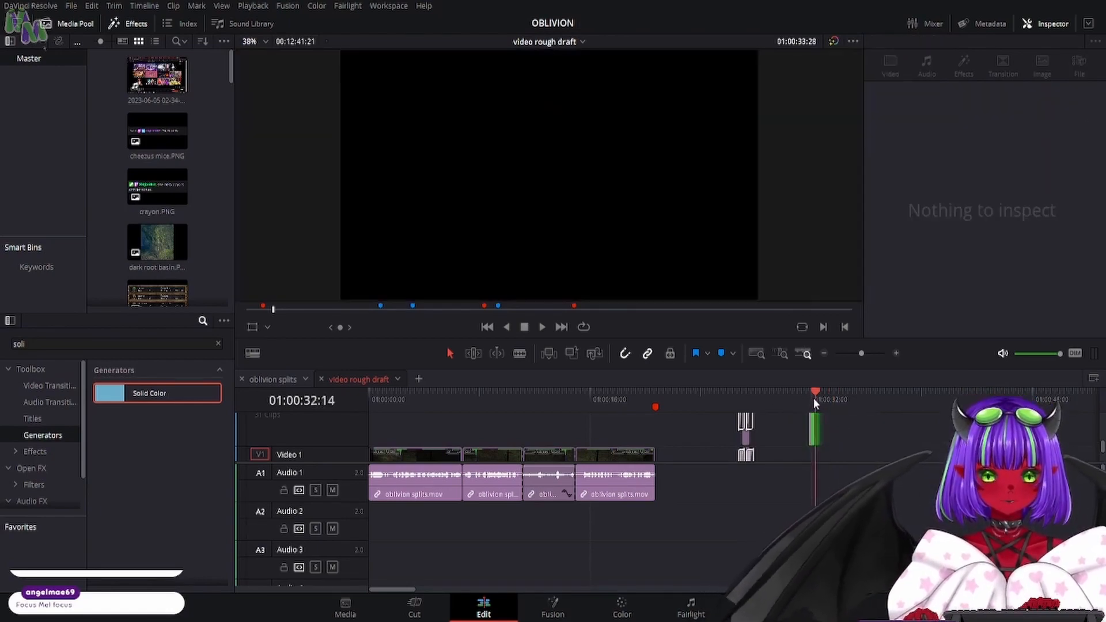
click(896, 353)
click(897, 353)
scroll(758, 432, up, 1)
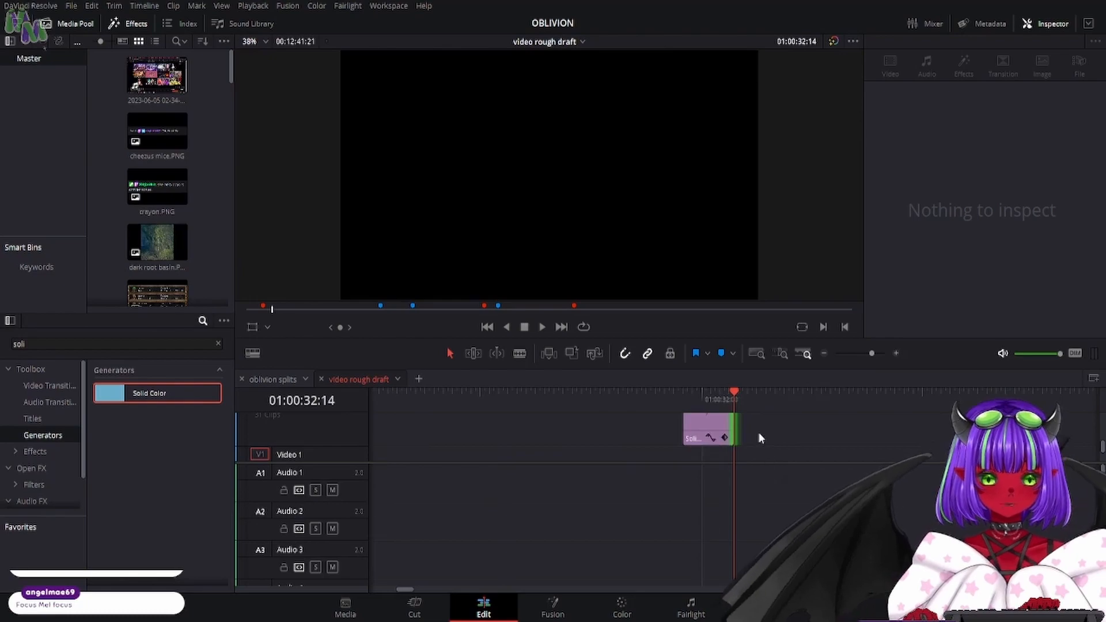
scroll(759, 437, down, 1)
scroll(758, 437, up, 1)
scroll(751, 436, up, 1)
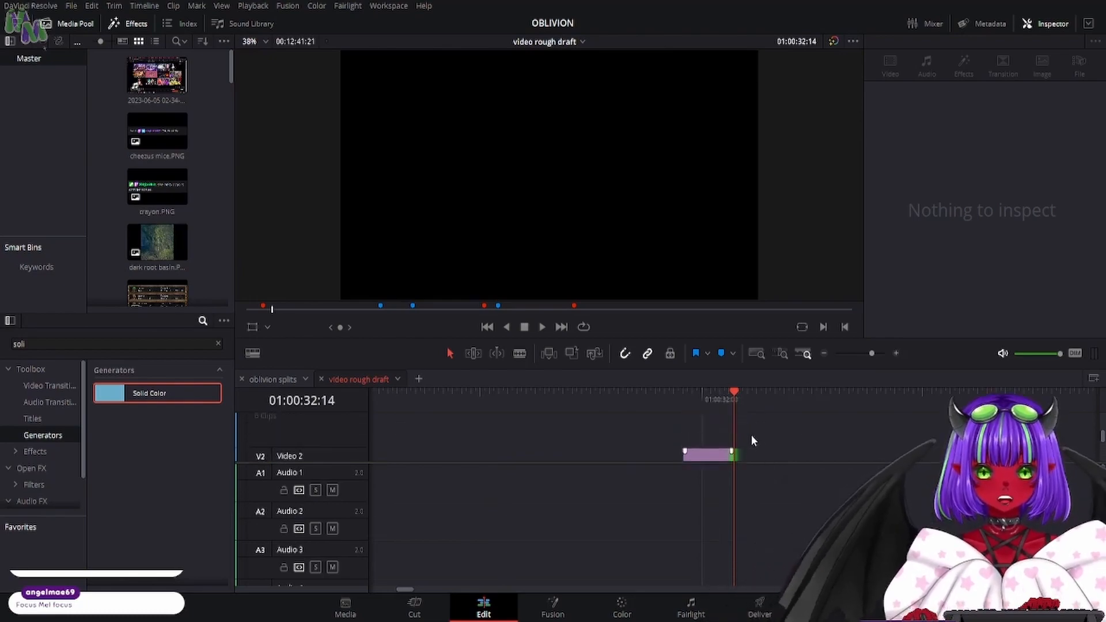
scroll(751, 434, down, 1)
click(704, 395)
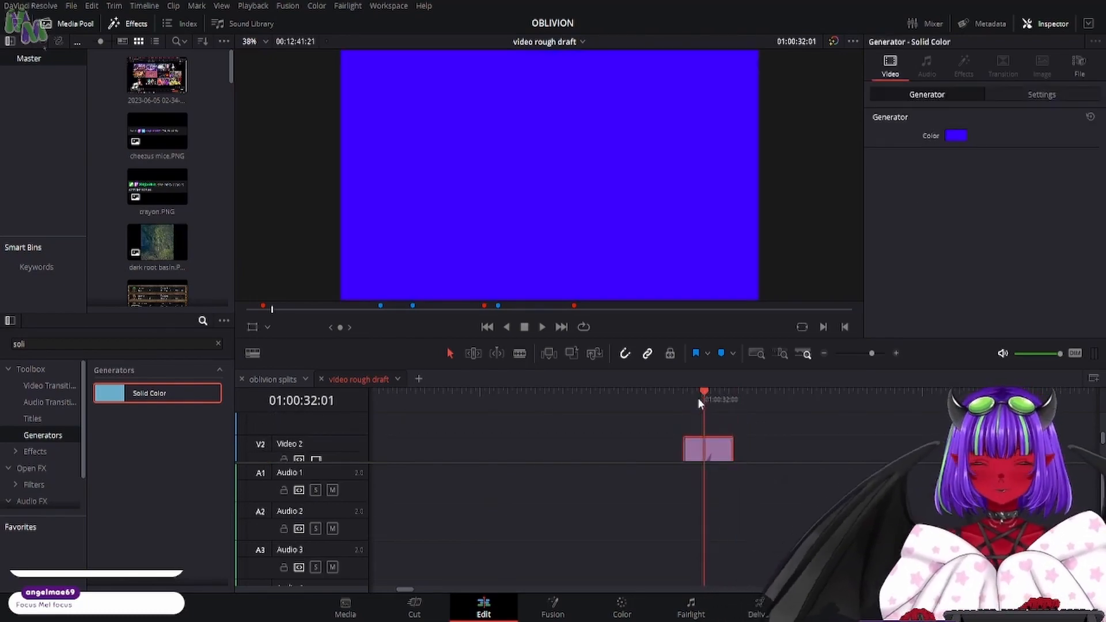
- Browse the video transitions and apply a Push transition to the start of the Solid Color clip
click(45, 389)
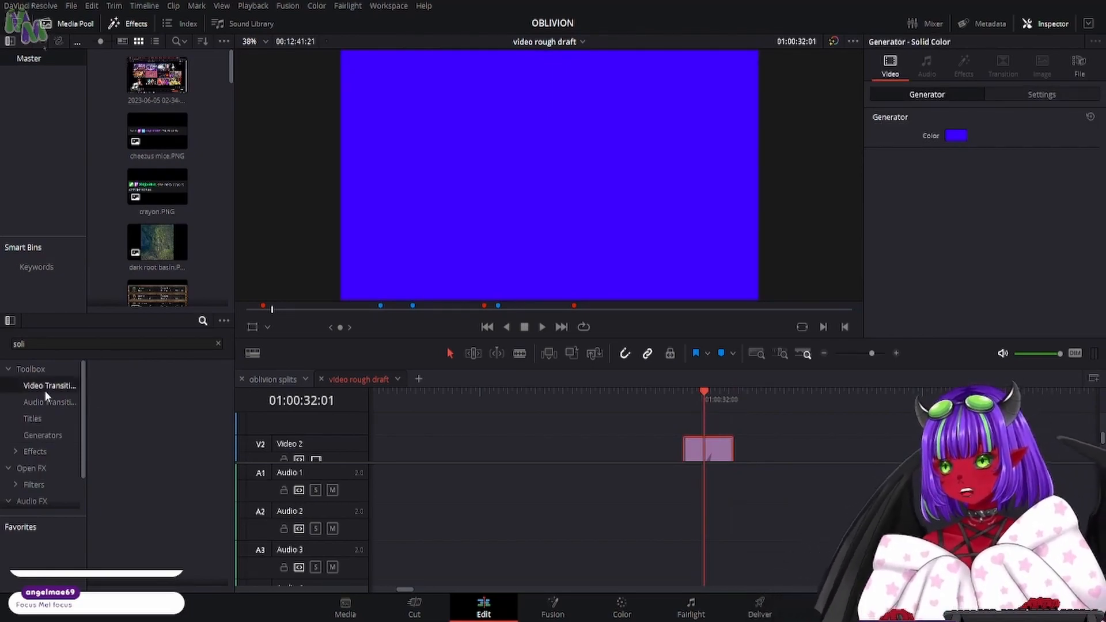
click(219, 345)
scroll(172, 436, down, 10)
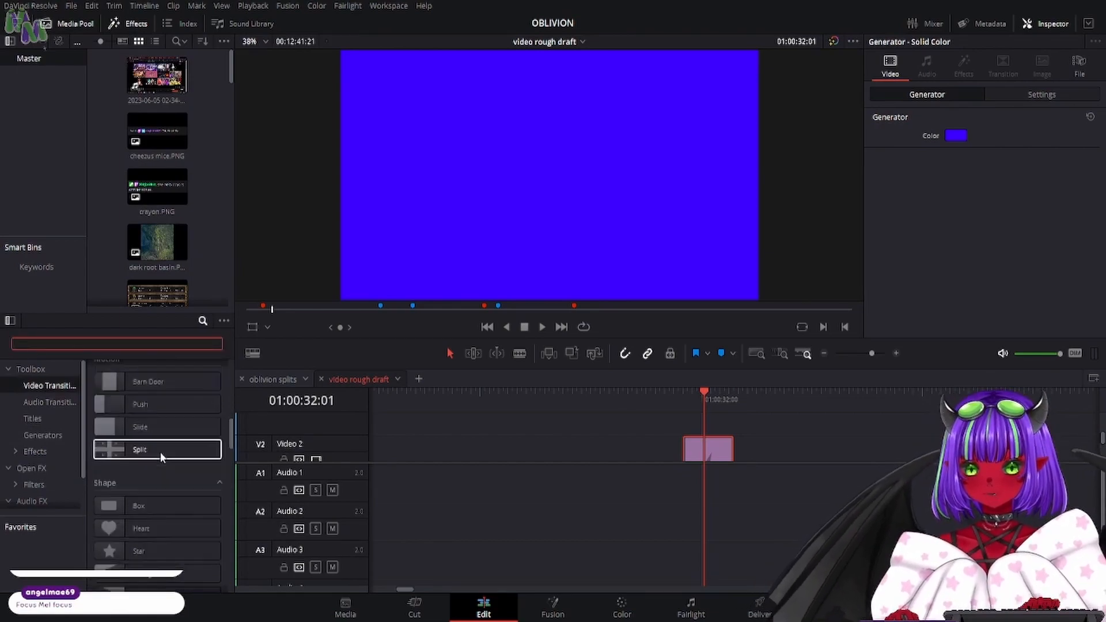
scroll(160, 452, down, 4)
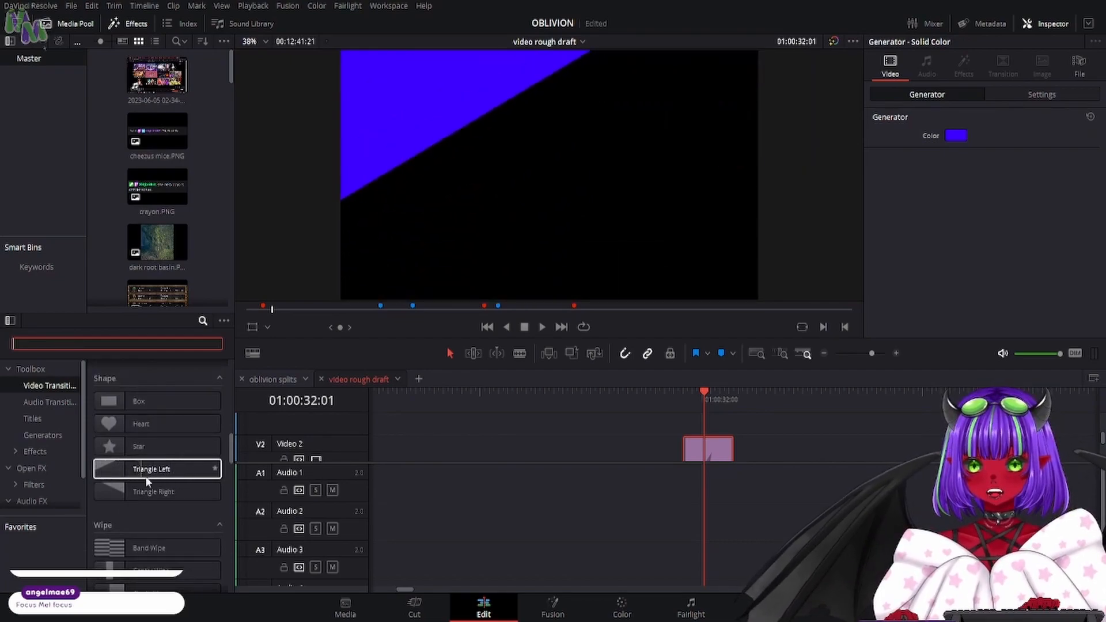
scroll(173, 485, up, 2)
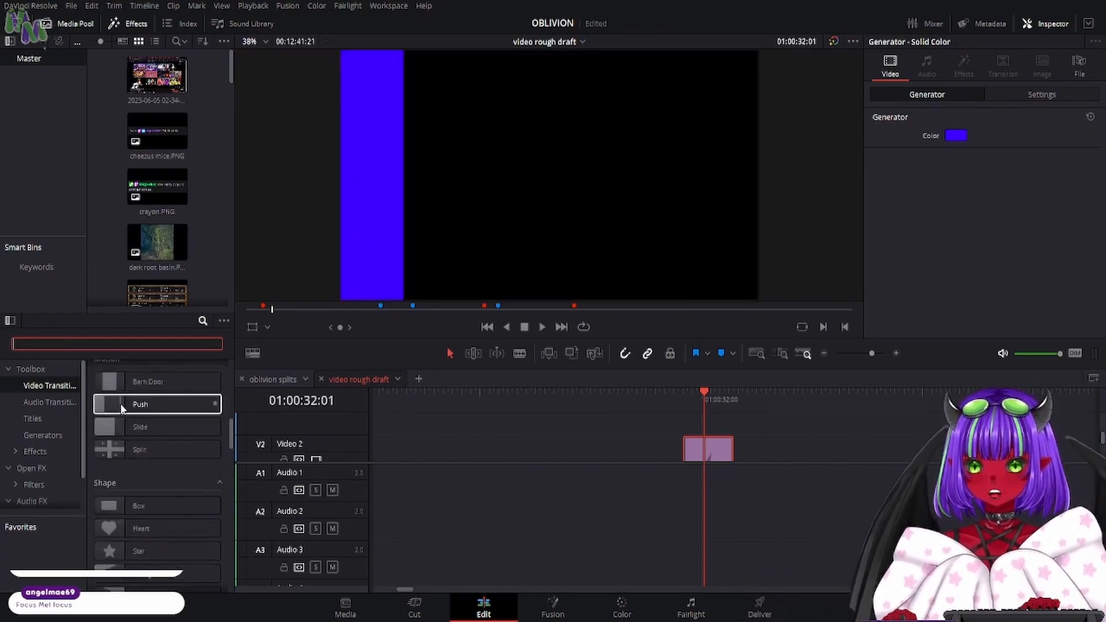
drag(188, 408, 692, 446)
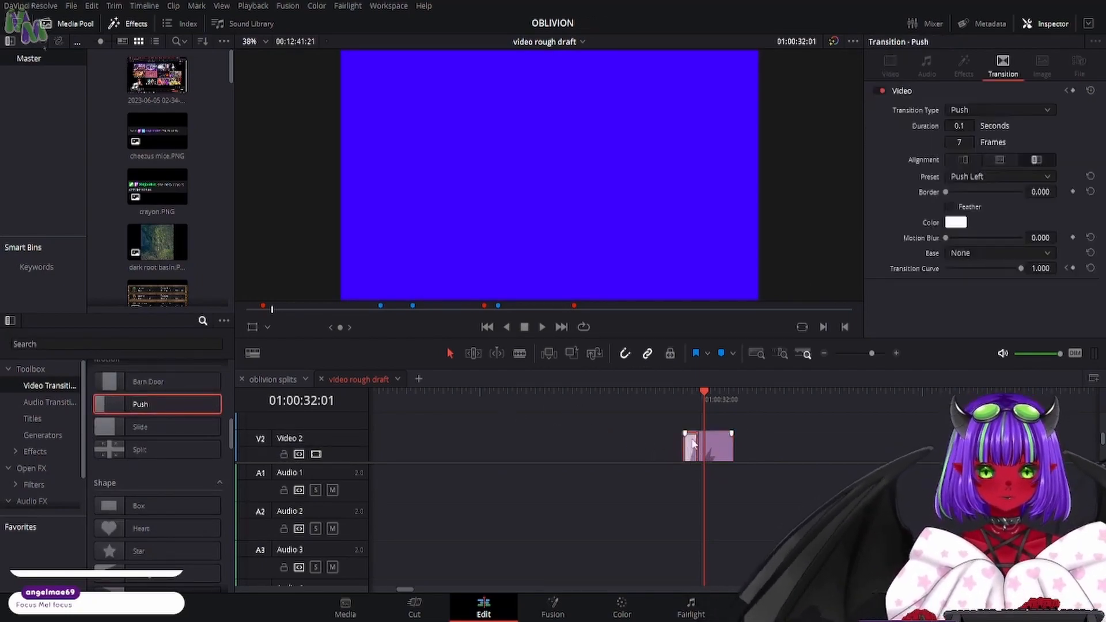
scroll(751, 444, down, 1)
scroll(685, 443, up, 1)
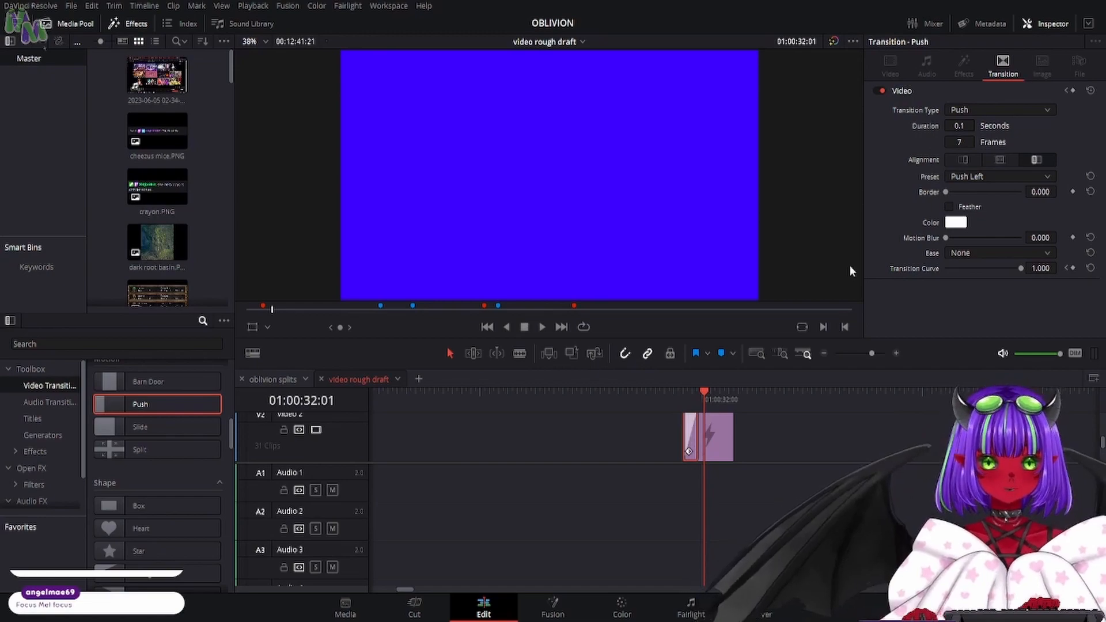
- Center the Push transition on the edit, and set its ease to In & Out and its border to 480
click(1003, 159)
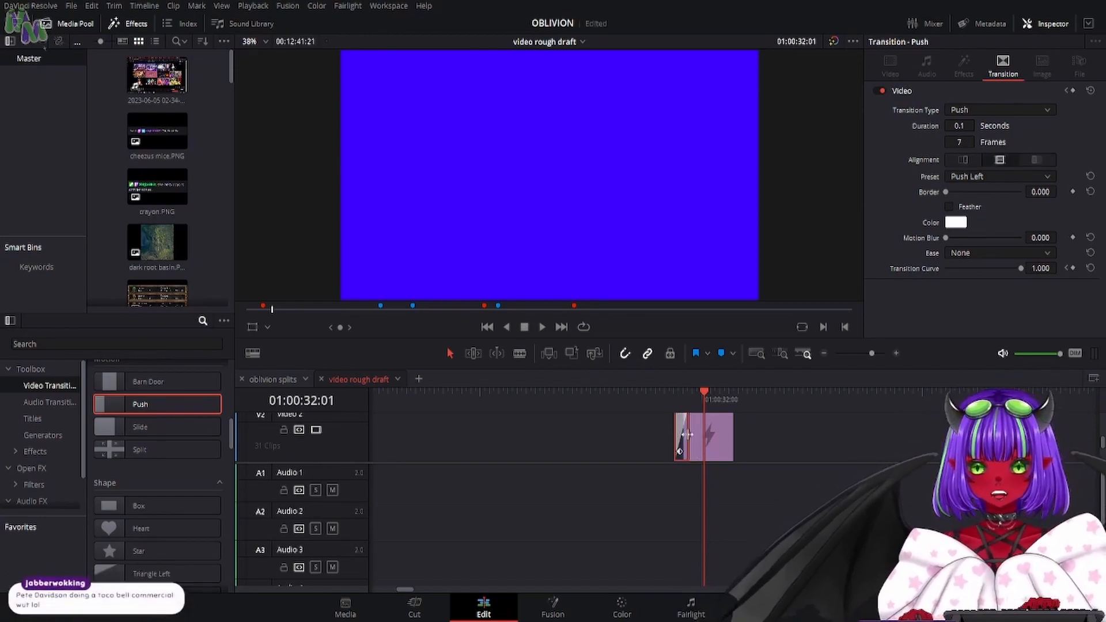
click(991, 250)
click(970, 306)
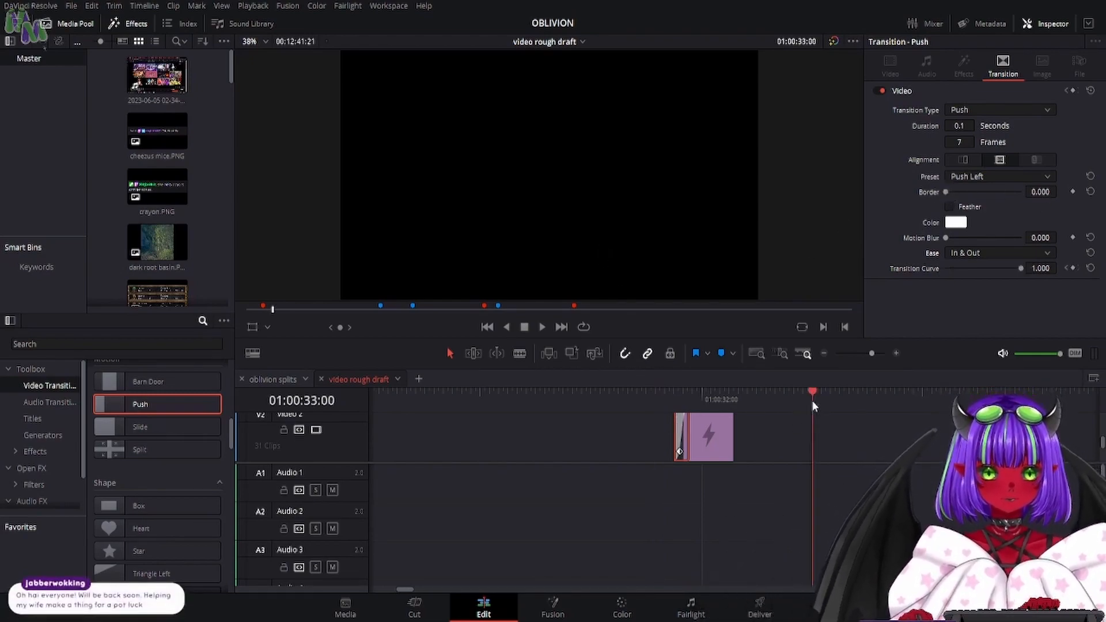
click(675, 403)
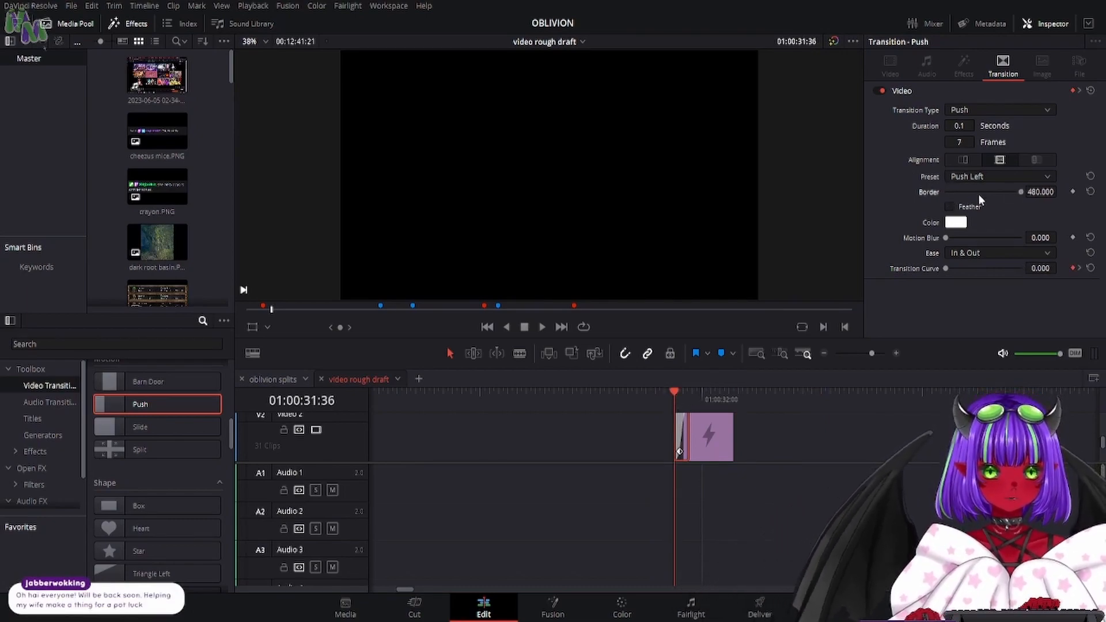
- Play and scrub through the Push transition at the start of the Solid Color clip
click(542, 327)
click(524, 327)
click(682, 396)
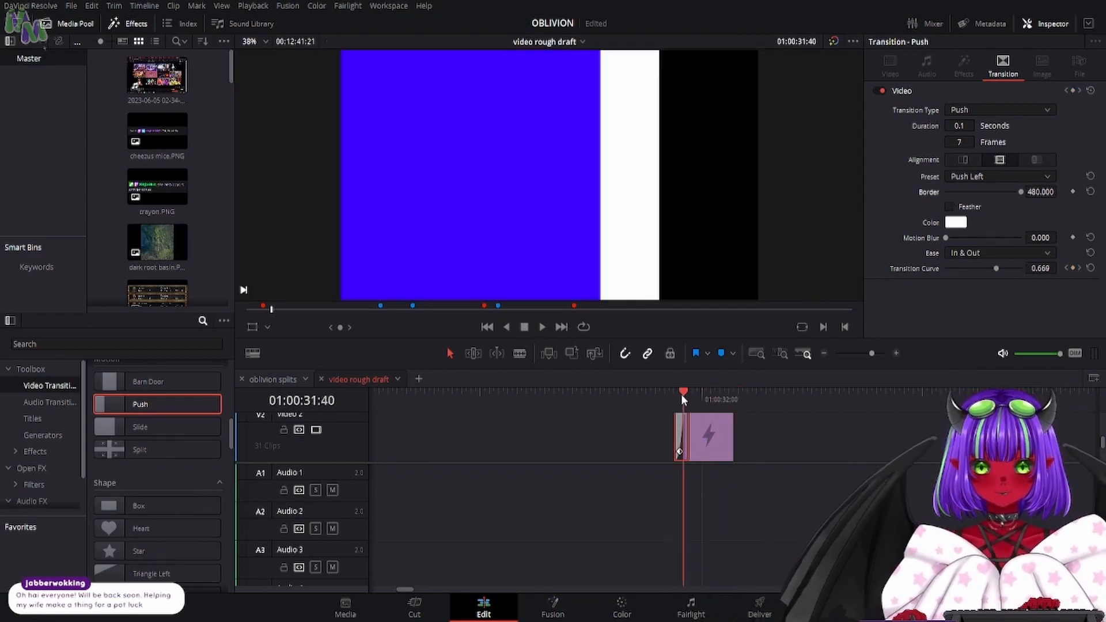
drag(681, 395, 683, 393)
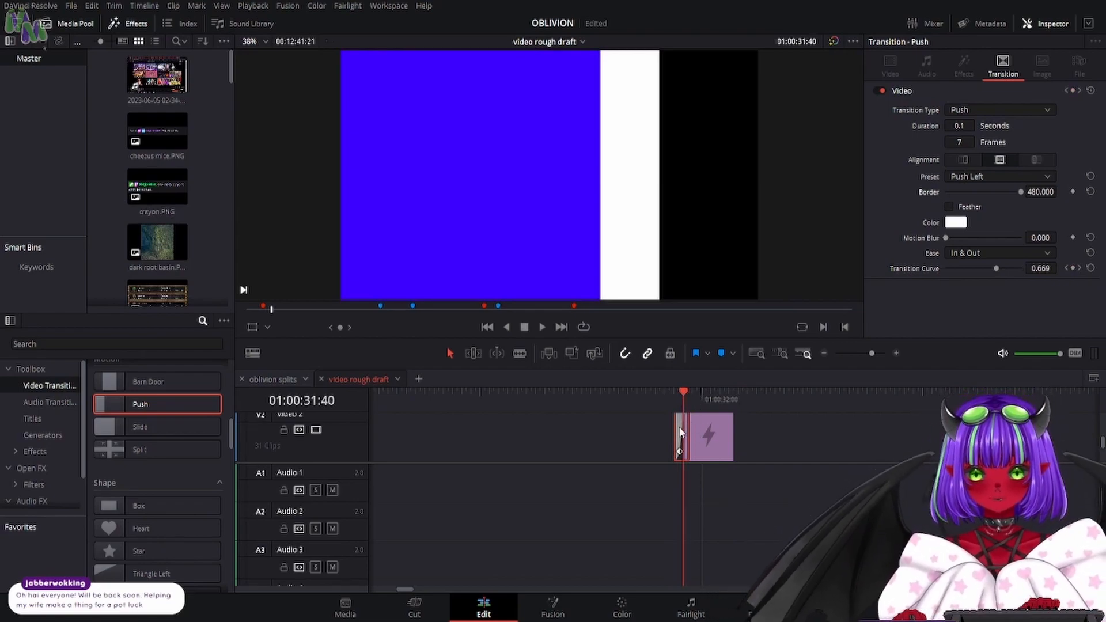
- Extend the end of the Solid Color clip, and lengthen its opening Push transition to 19 frames
drag(732, 427, 769, 427)
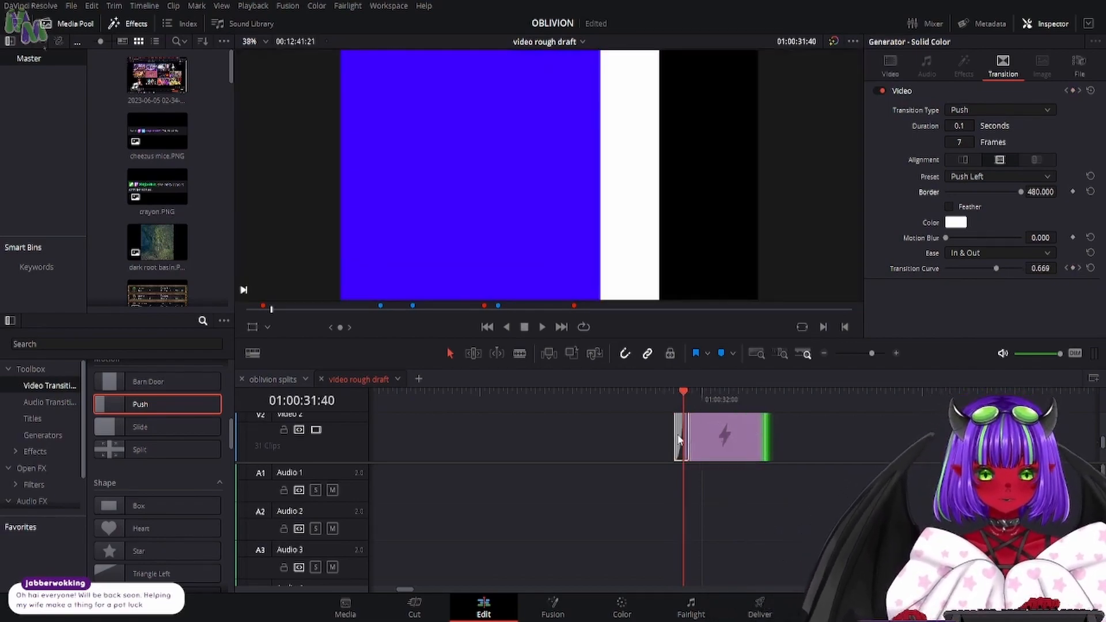
drag(674, 434, 712, 410)
key(space)
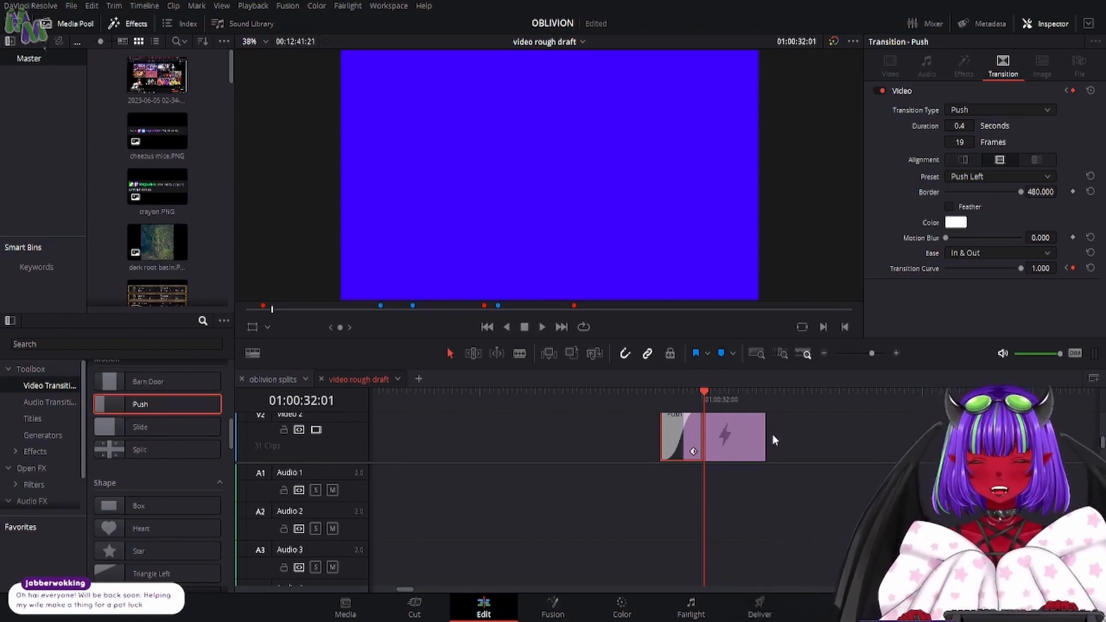
- Add a matching 19-frame Push transition to the clip's end, centered on the edit, with a red border color
click(731, 442)
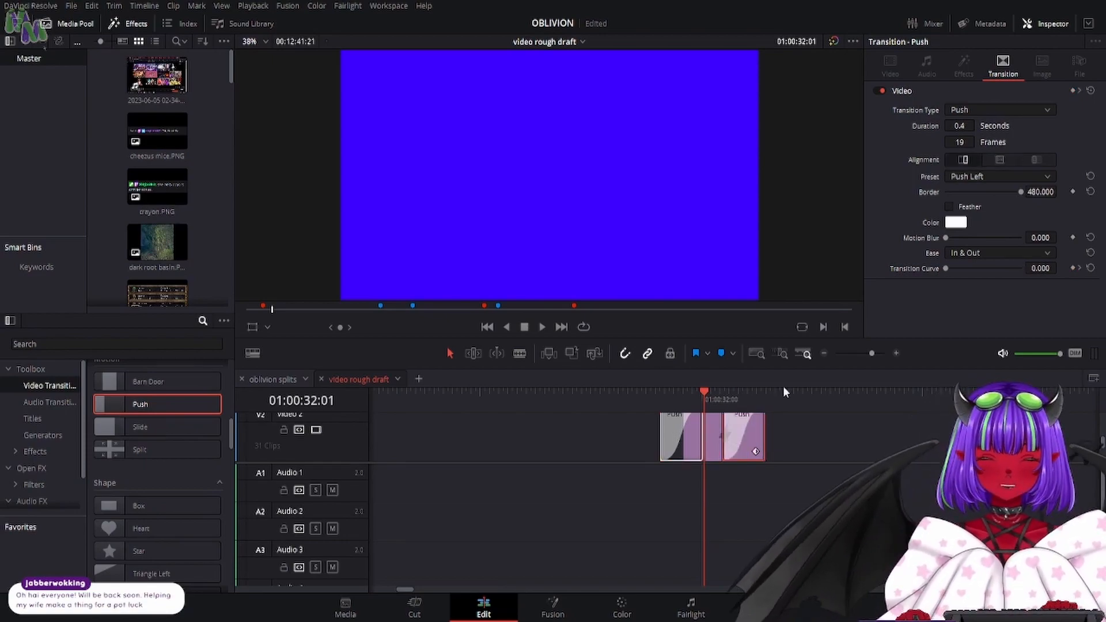
click(1008, 160)
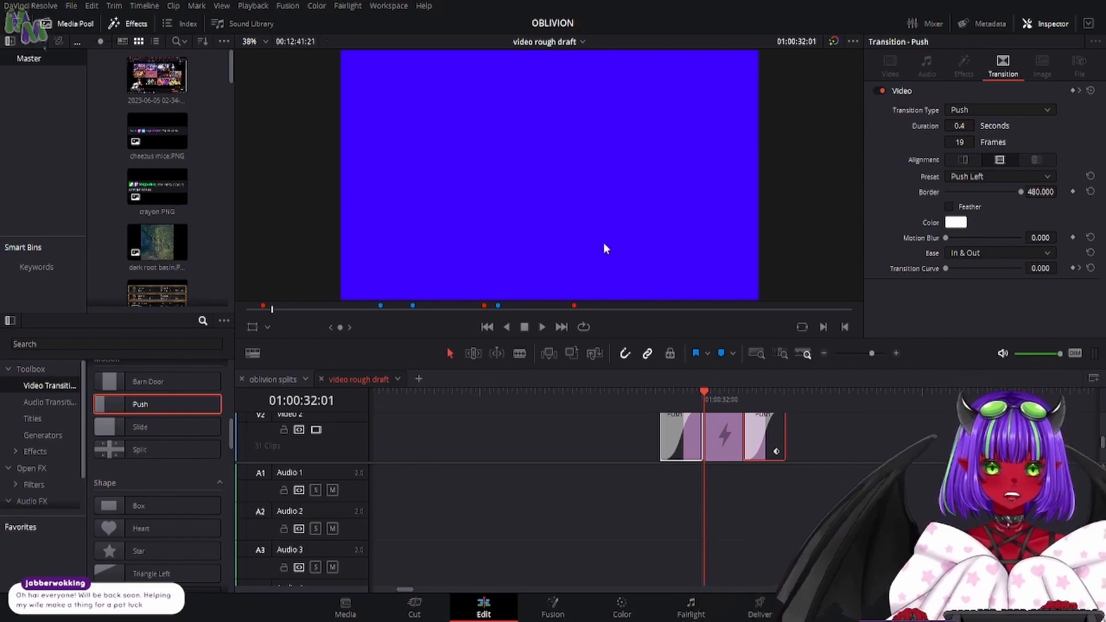
drag(624, 209, 523, 172)
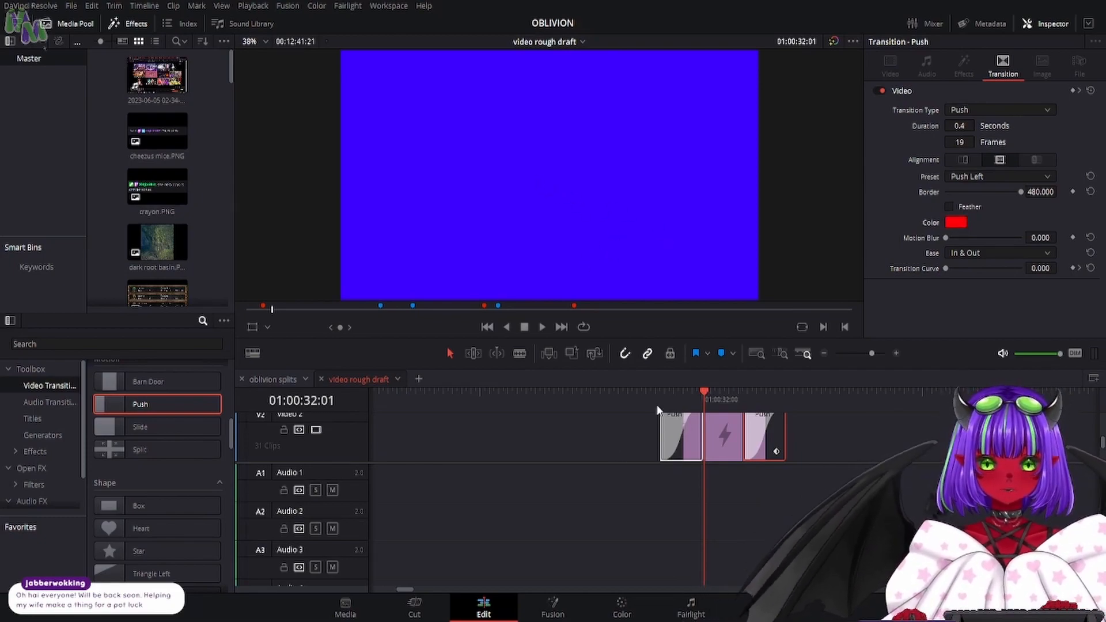
- Play the Solid Color clip from before its start to preview both Push transitions
click(616, 392)
click(543, 327)
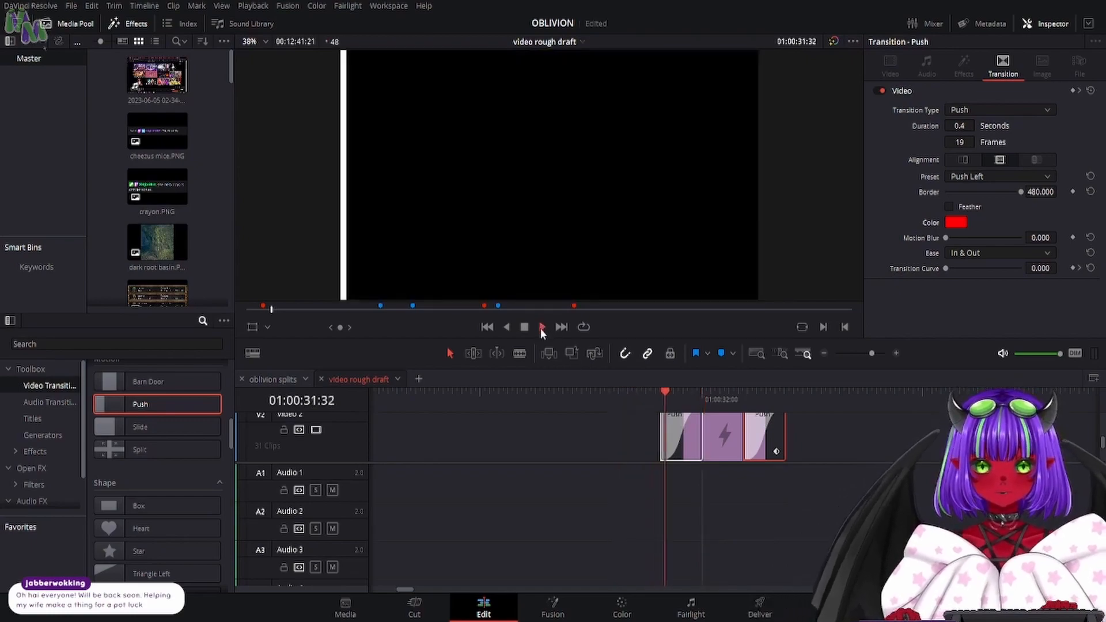
click(541, 327)
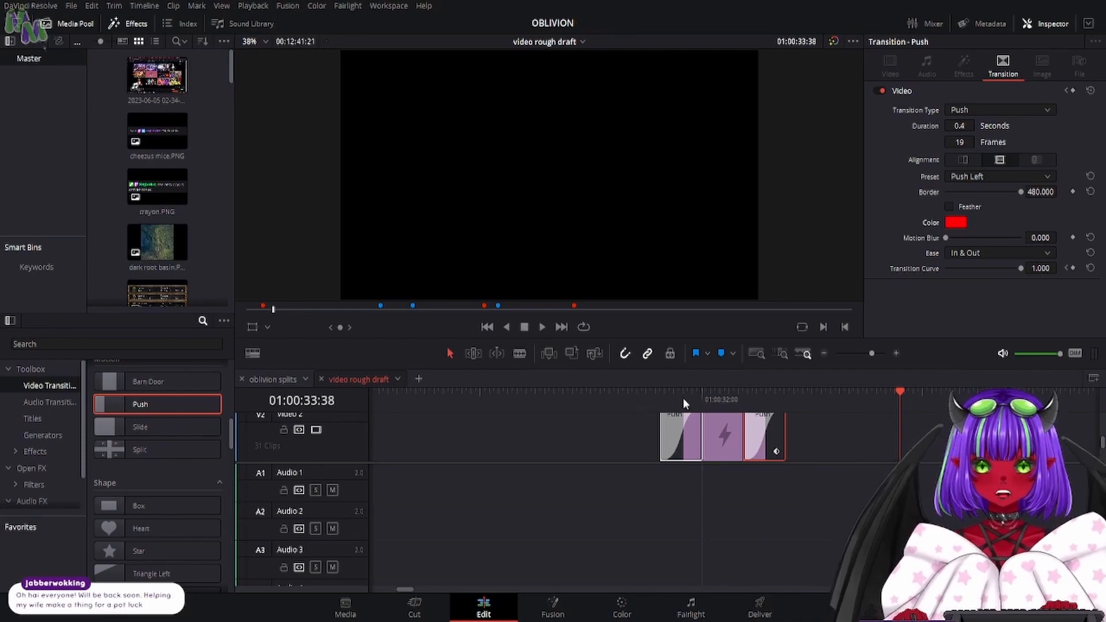
- Place "mini logo.png" on the track above the Solid Color clip and trim both ends to match that clip's length
scroll(654, 440, up, 2)
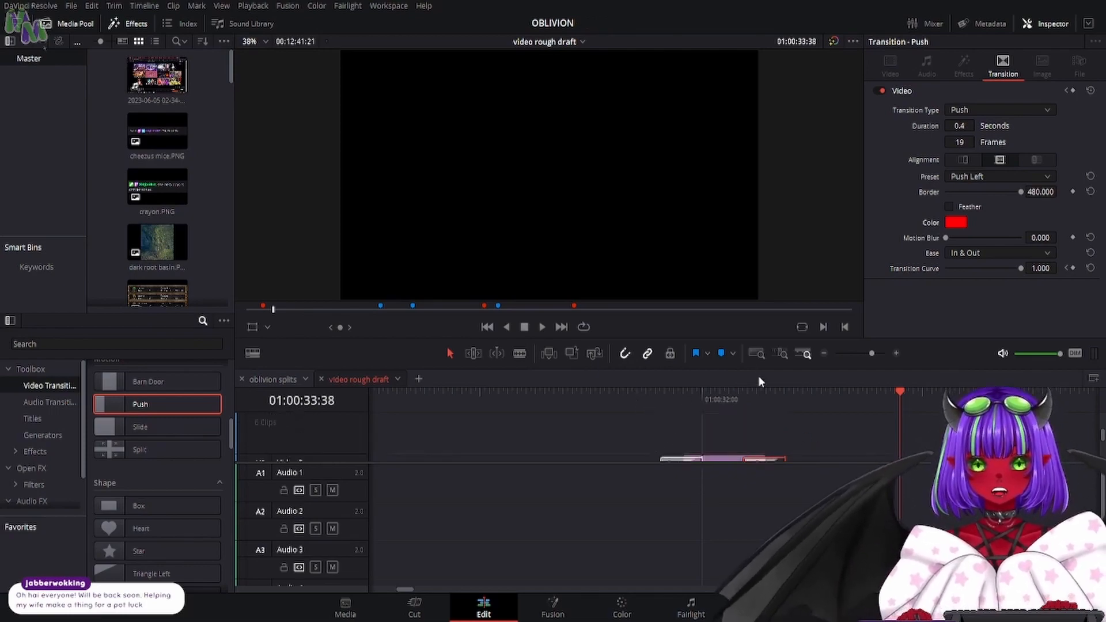
scroll(165, 164, down, 5)
scroll(164, 167, down, 5)
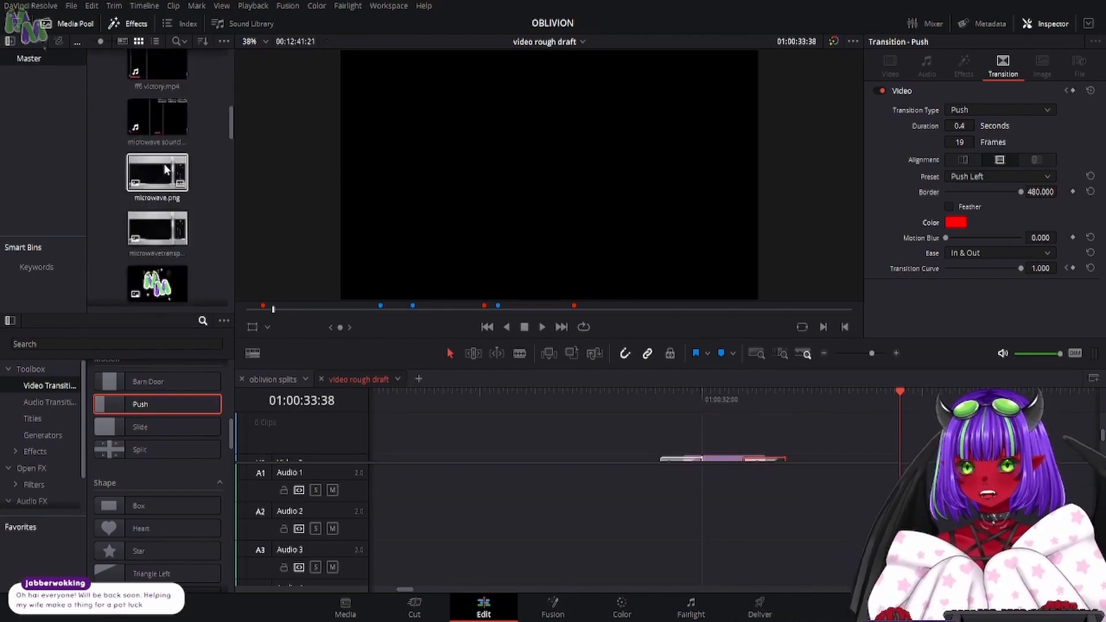
drag(158, 101, 481, 438)
drag(1005, 437, 766, 439)
drag(474, 438, 681, 438)
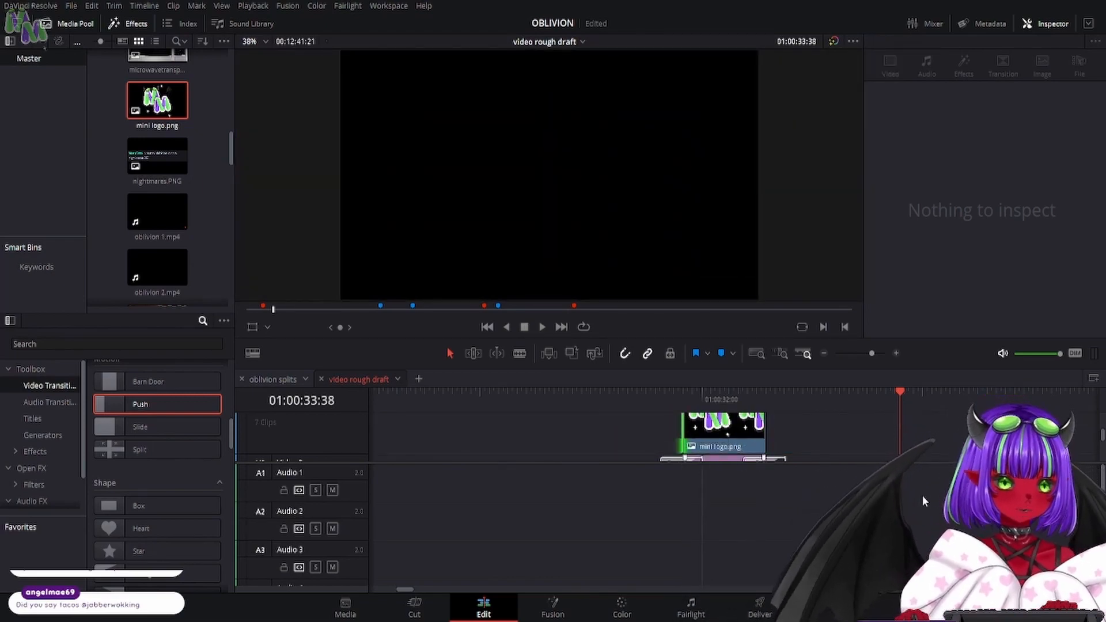
- Add Push transitions to the start and end of the mini logo.png clip
scroll(677, 451, down, 1)
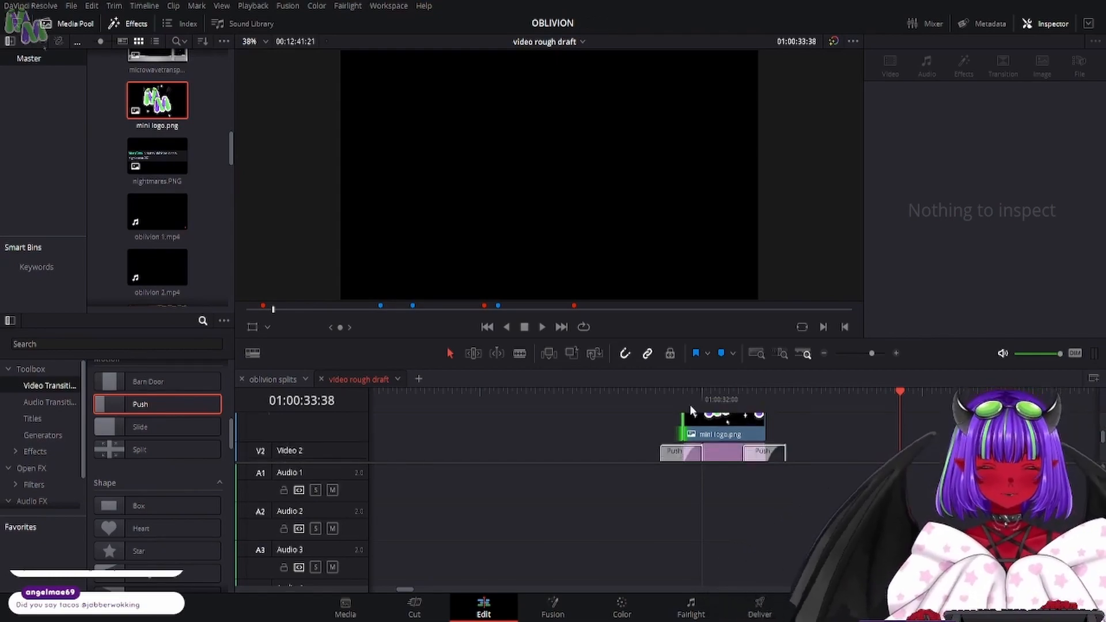
click(694, 426)
drag(137, 404, 673, 428)
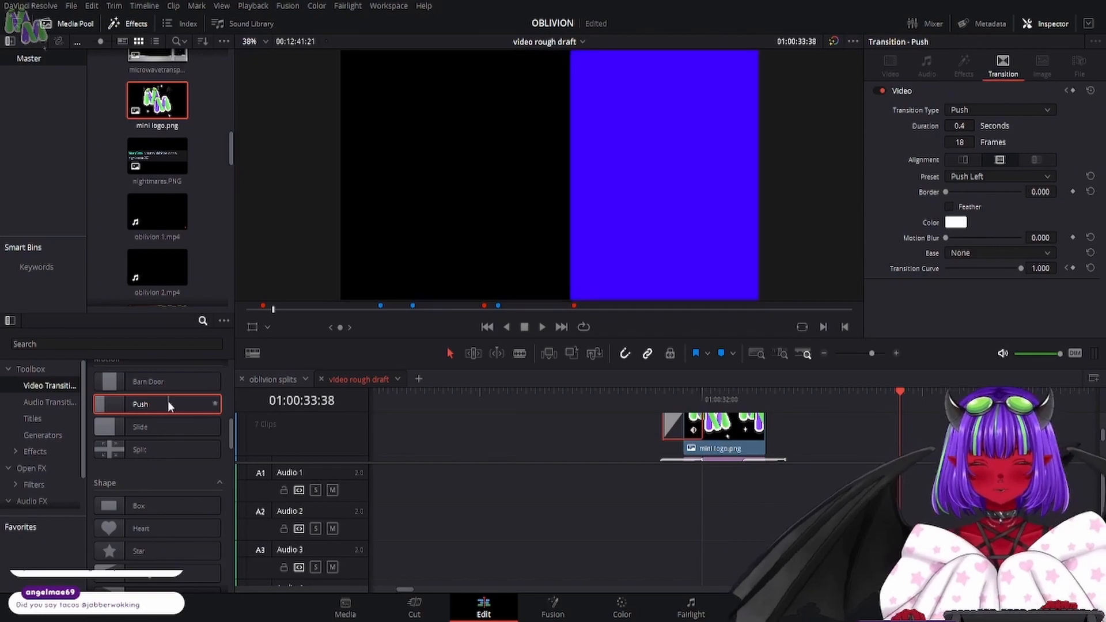
drag(167, 403, 791, 439)
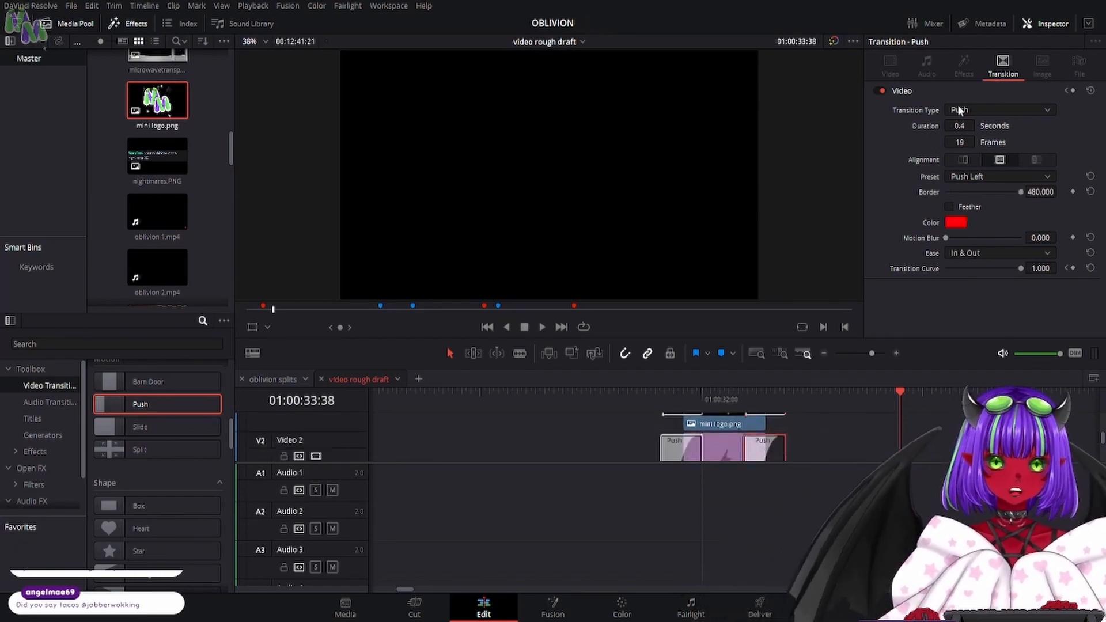
- Change the transition type at both ends of the Solid Color clip to Triangle Left
click(991, 108)
scroll(988, 190, down, 4)
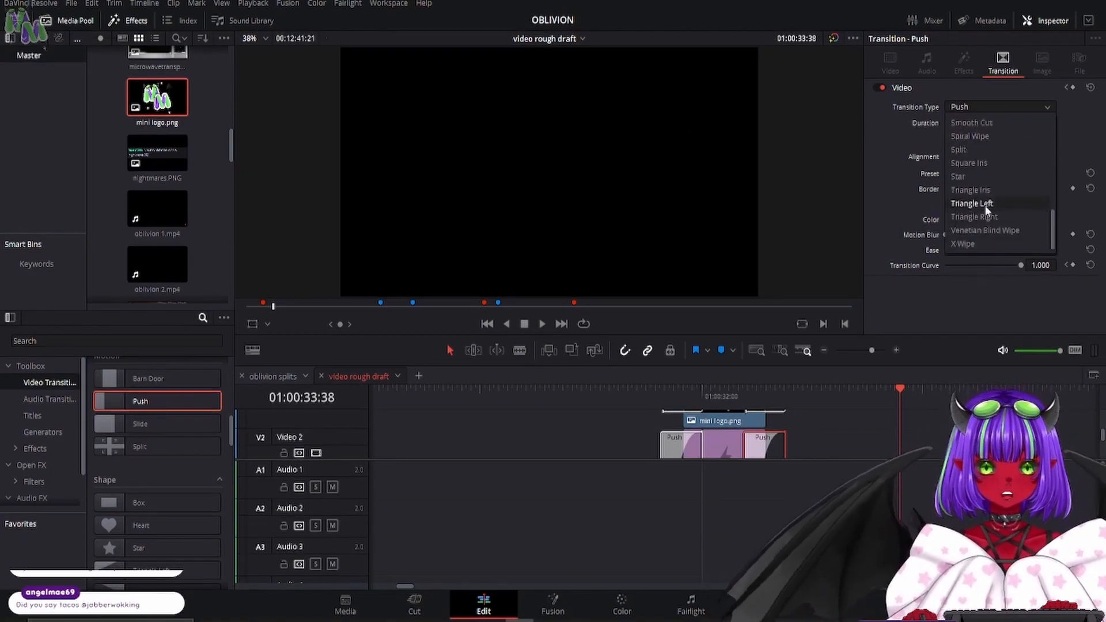
click(986, 205)
click(674, 450)
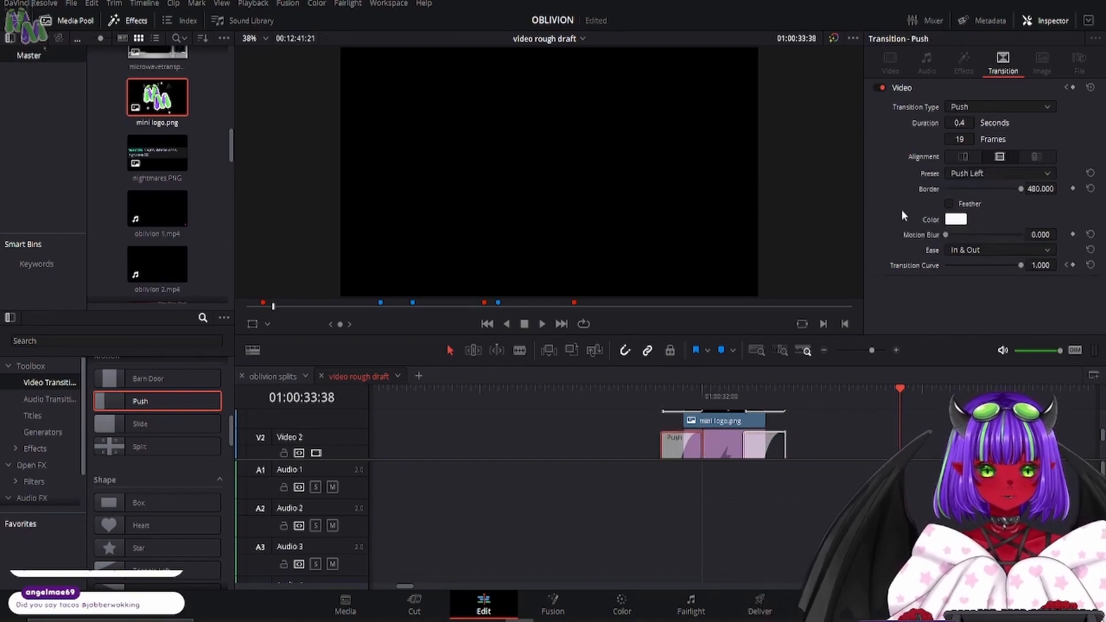
click(994, 108)
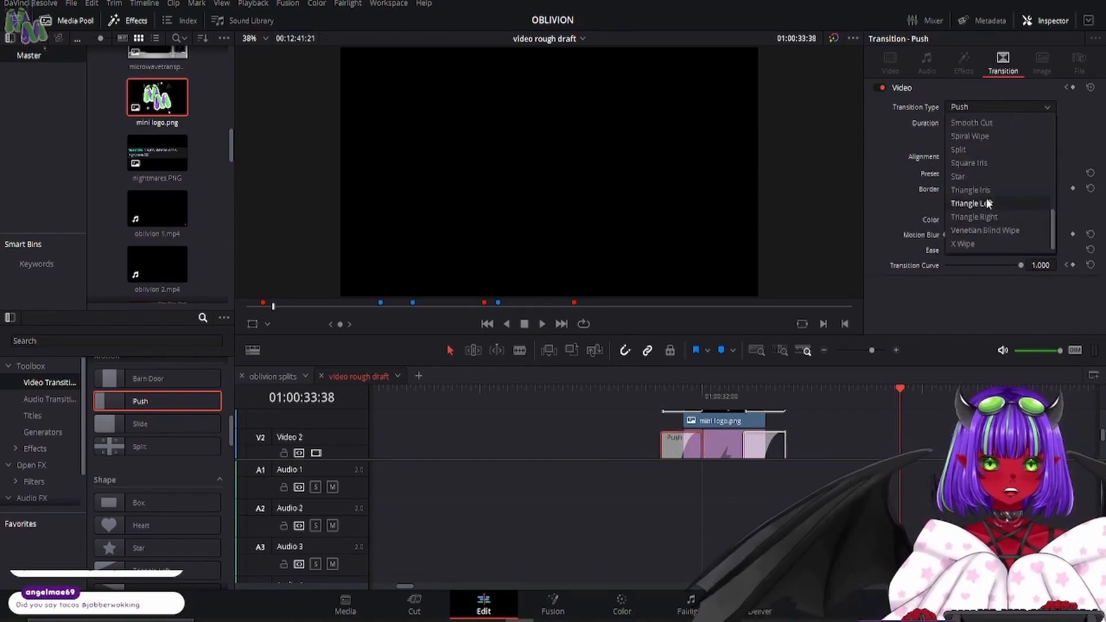
click(986, 205)
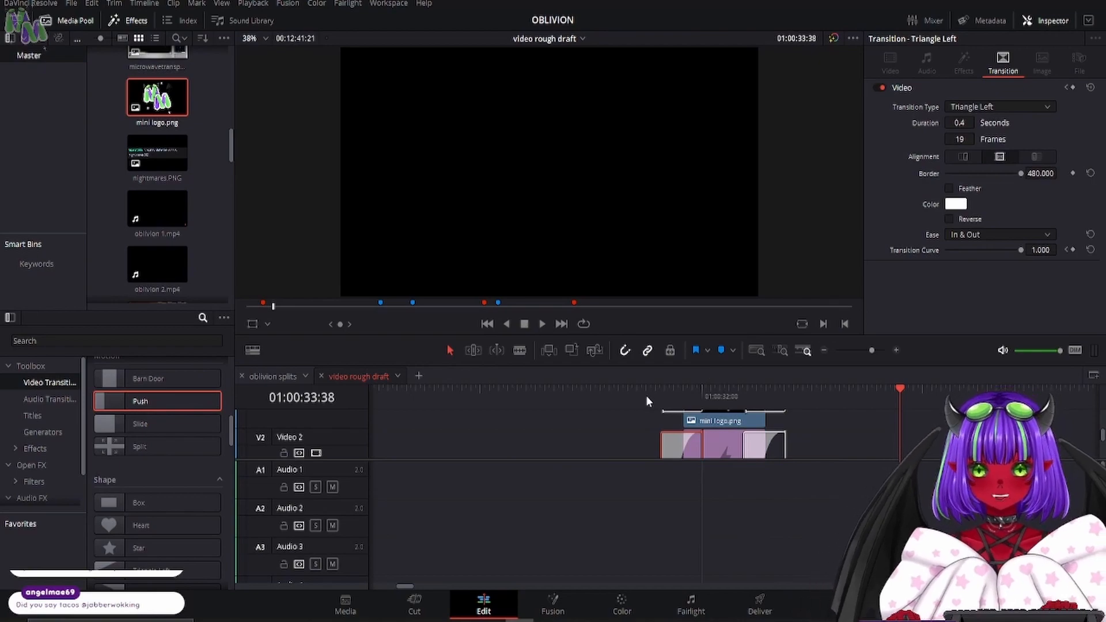
- Set the ease of both Push transitions on the mini logo.png clip to In & Out
click(709, 420)
scroll(708, 420, up, 1)
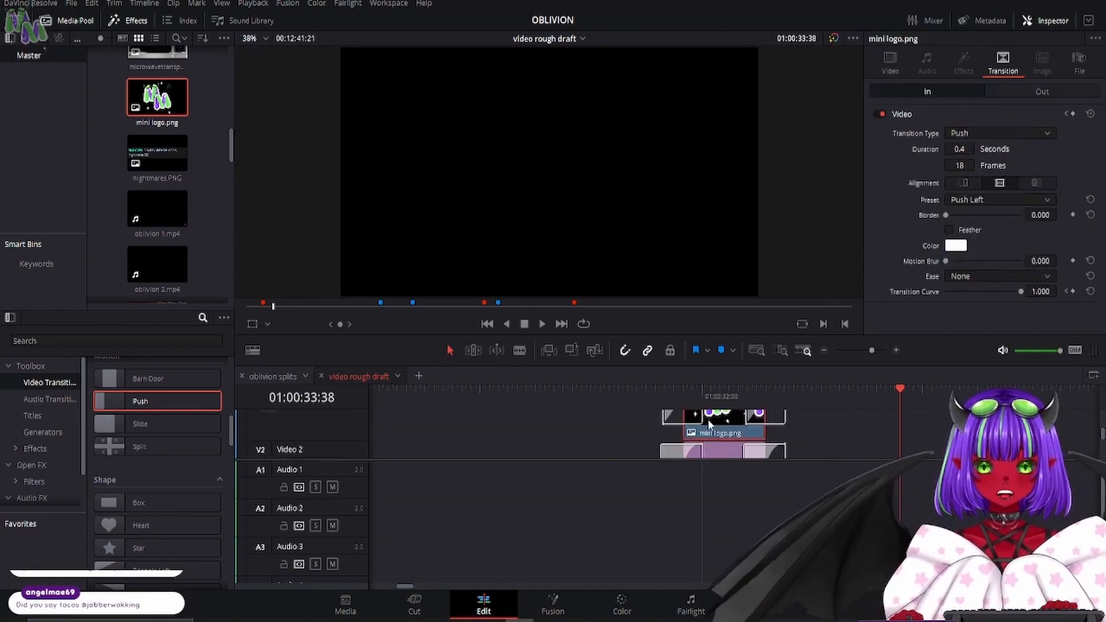
click(677, 412)
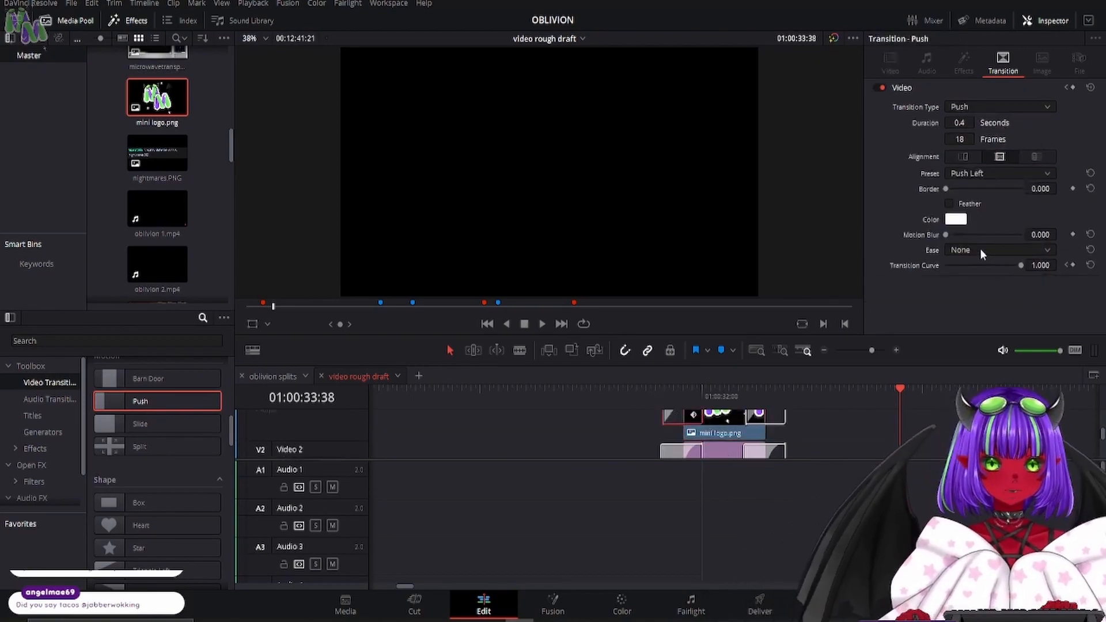
click(1000, 251)
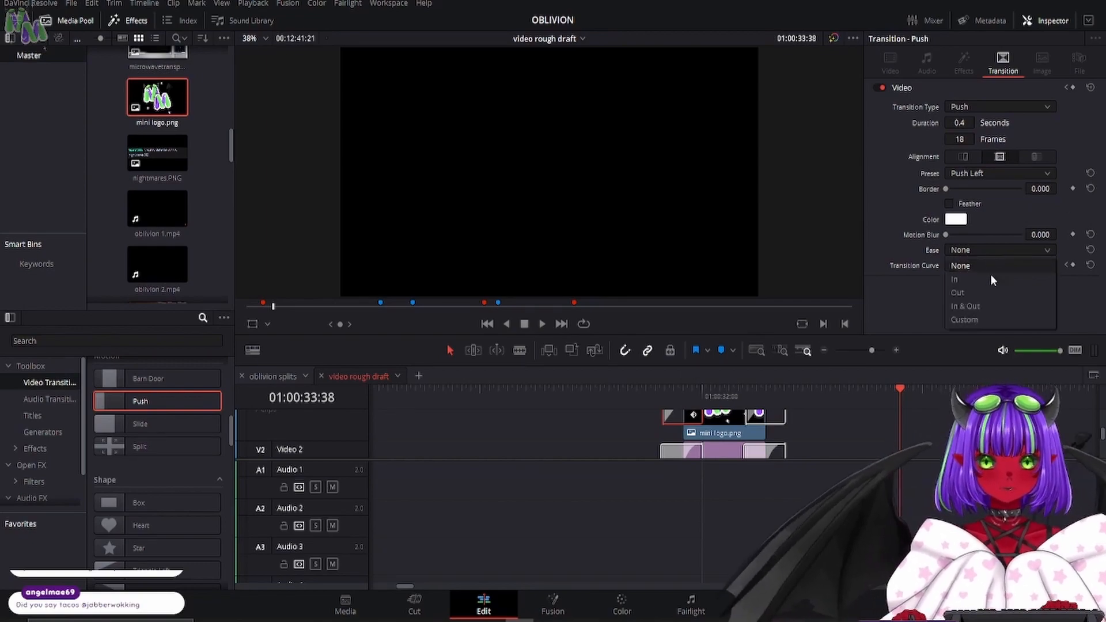
click(991, 303)
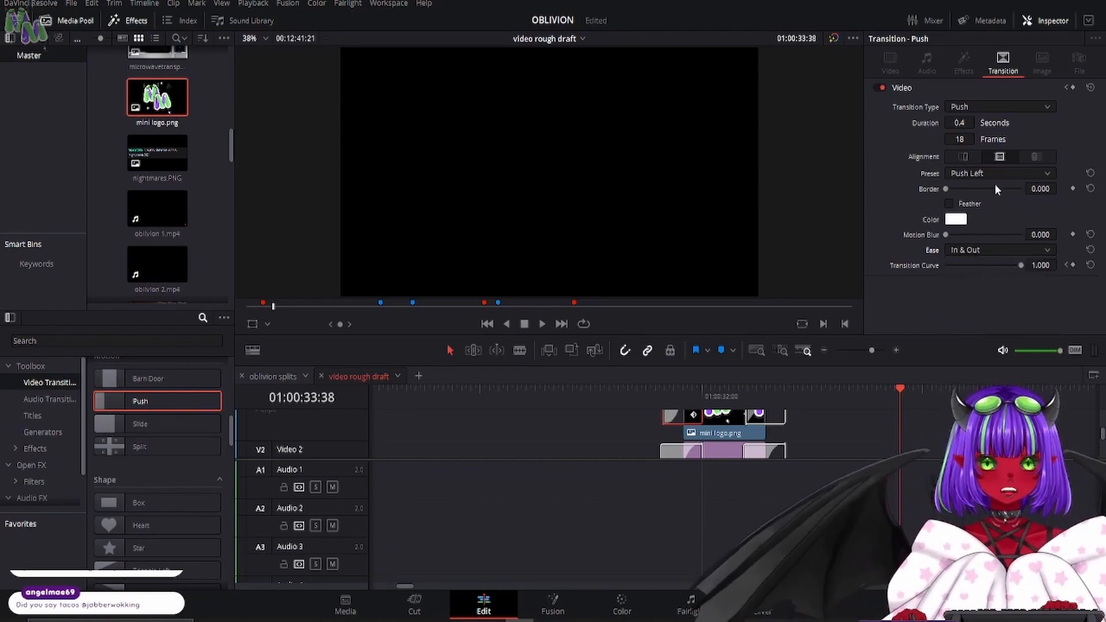
click(767, 416)
click(1000, 251)
click(969, 308)
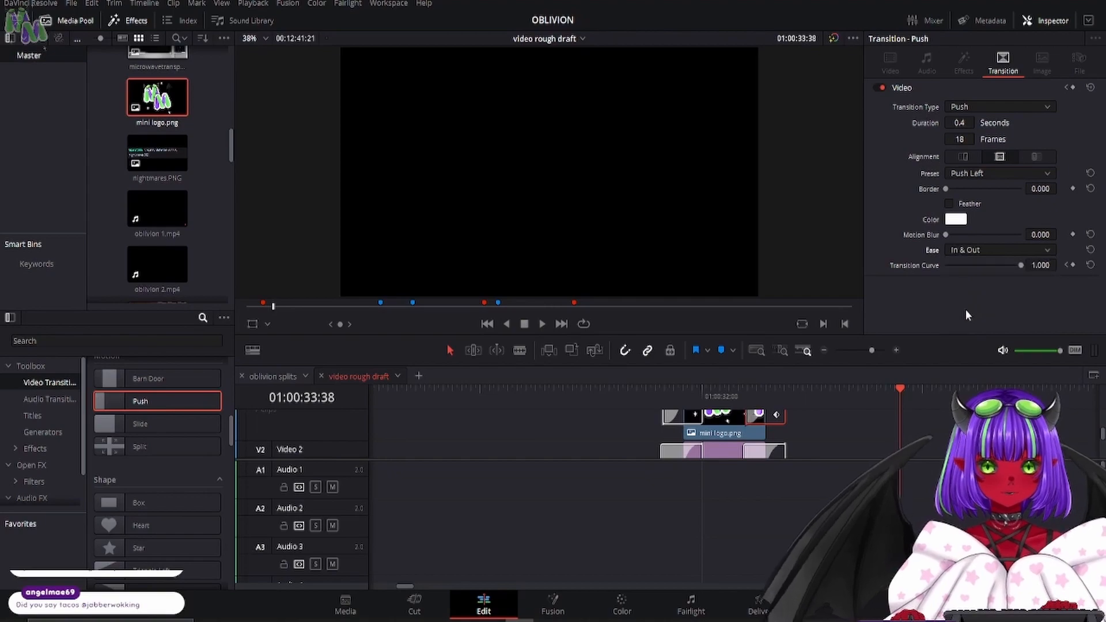
- Play the logo and Solid Color clips from before their start to preview the transitions
click(598, 395)
click(537, 323)
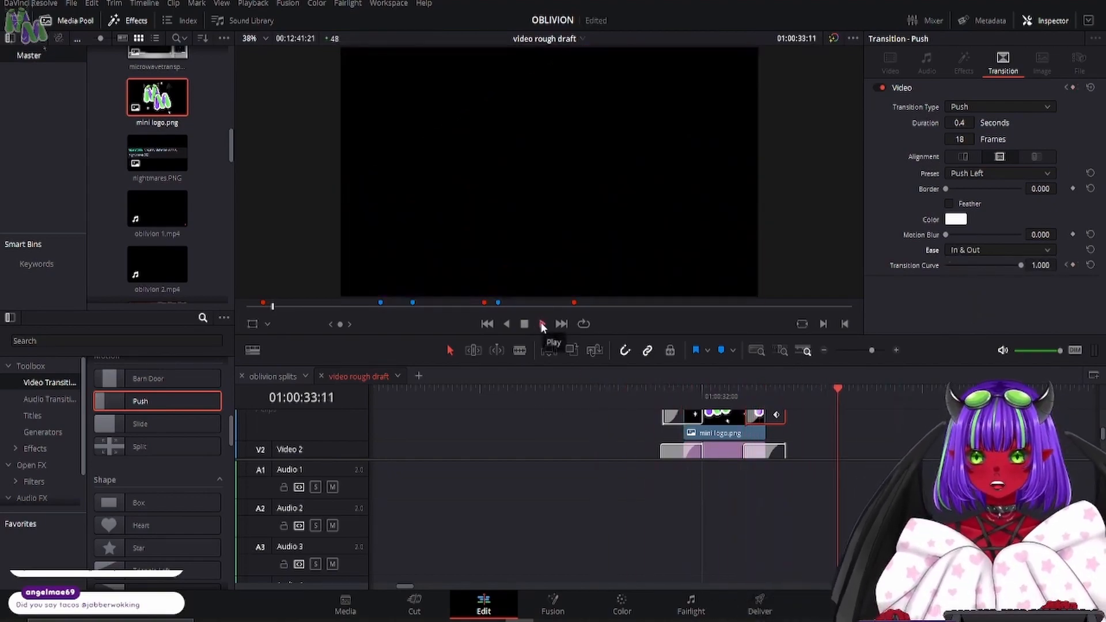
click(586, 393)
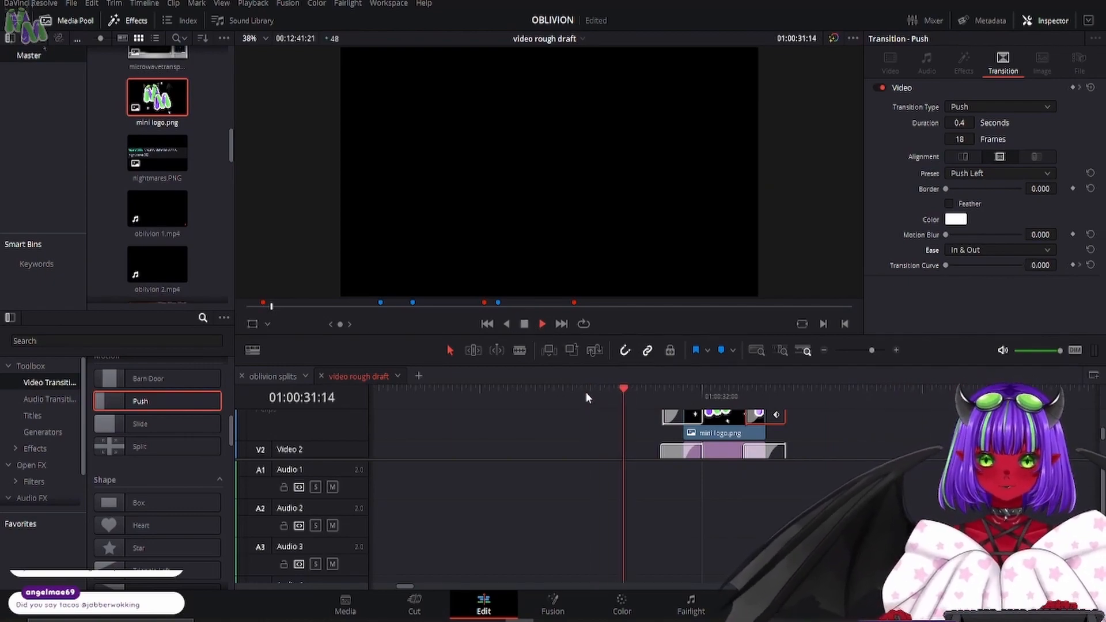
click(520, 325)
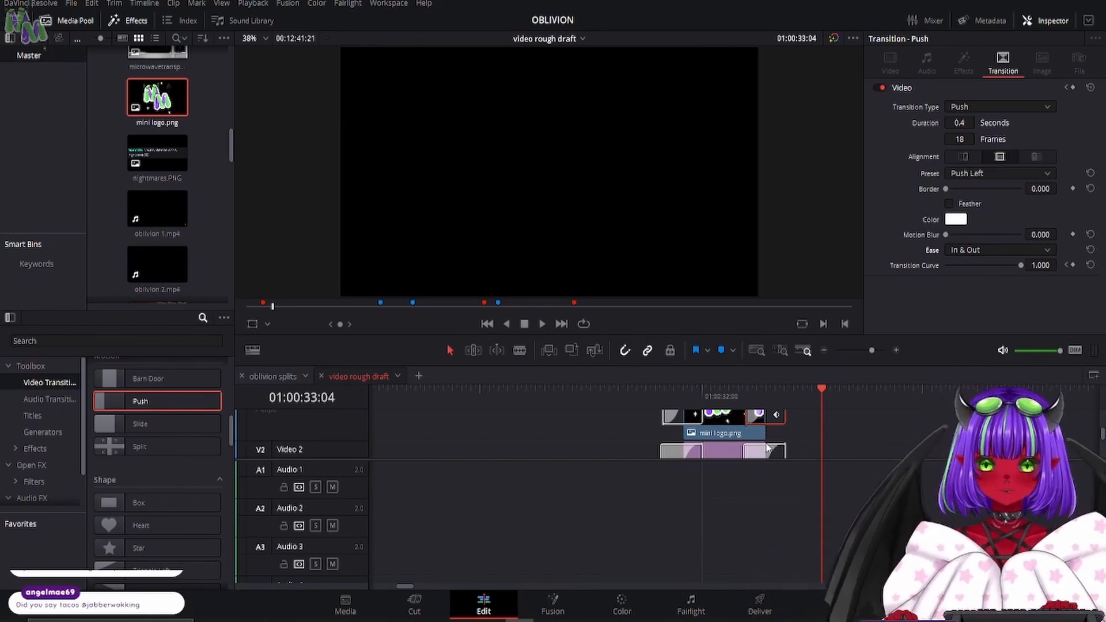
- Enlarge the video track area and extend the ends of the mini logo.png and Solid Color clips to the same later point
scroll(757, 436, down, 1)
scroll(758, 437, down, 1)
scroll(757, 436, up, 1)
scroll(758, 436, down, 1)
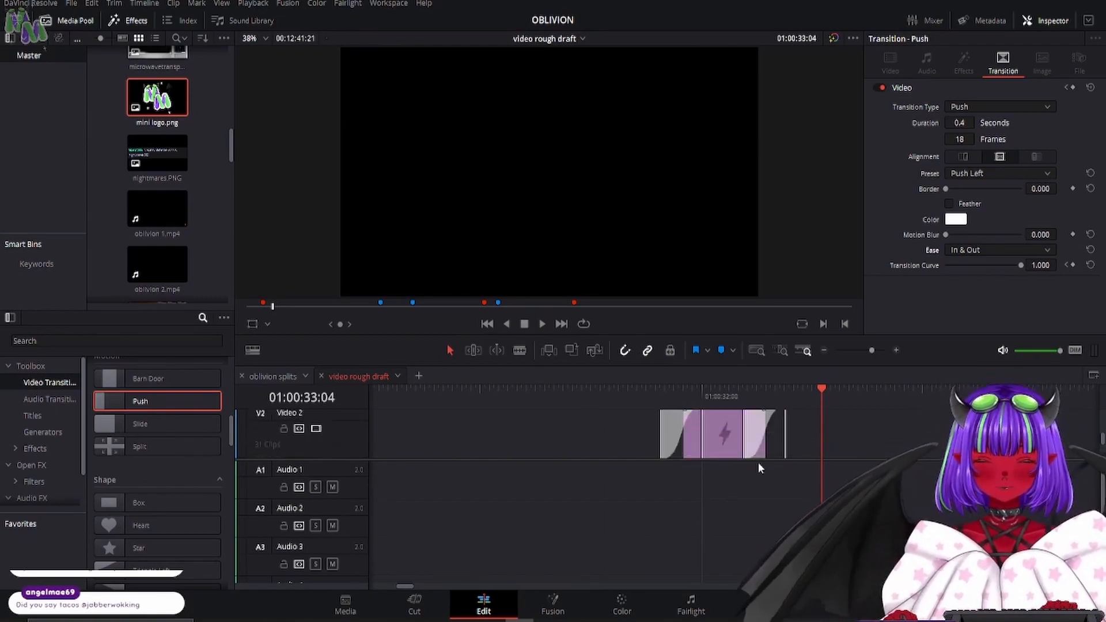
drag(759, 460, 736, 568)
scroll(788, 495, up, 2)
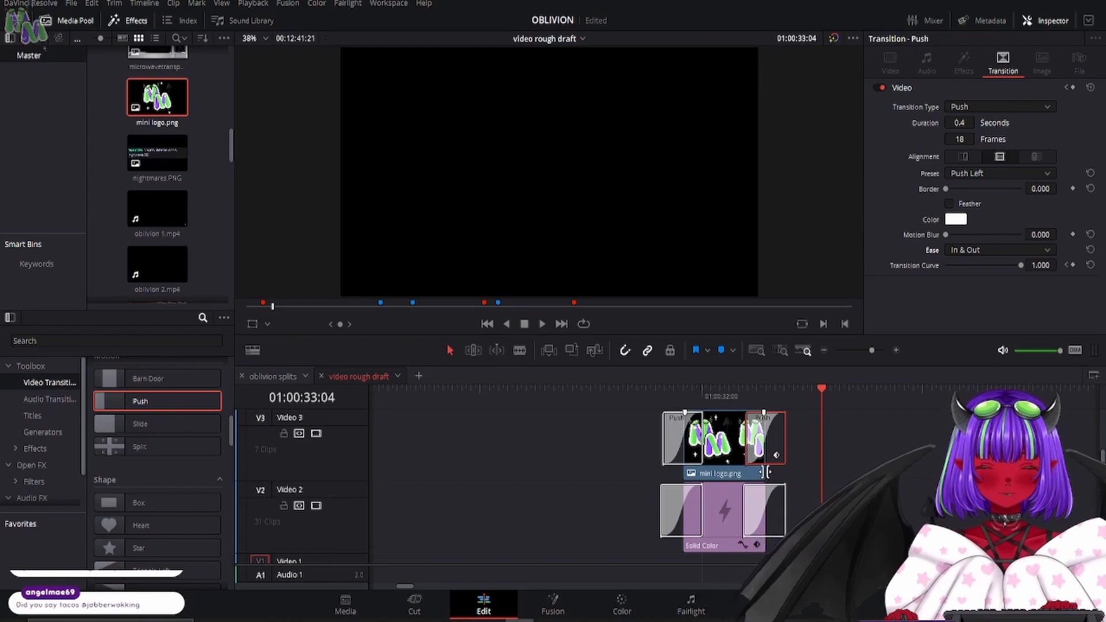
drag(768, 472, 957, 473)
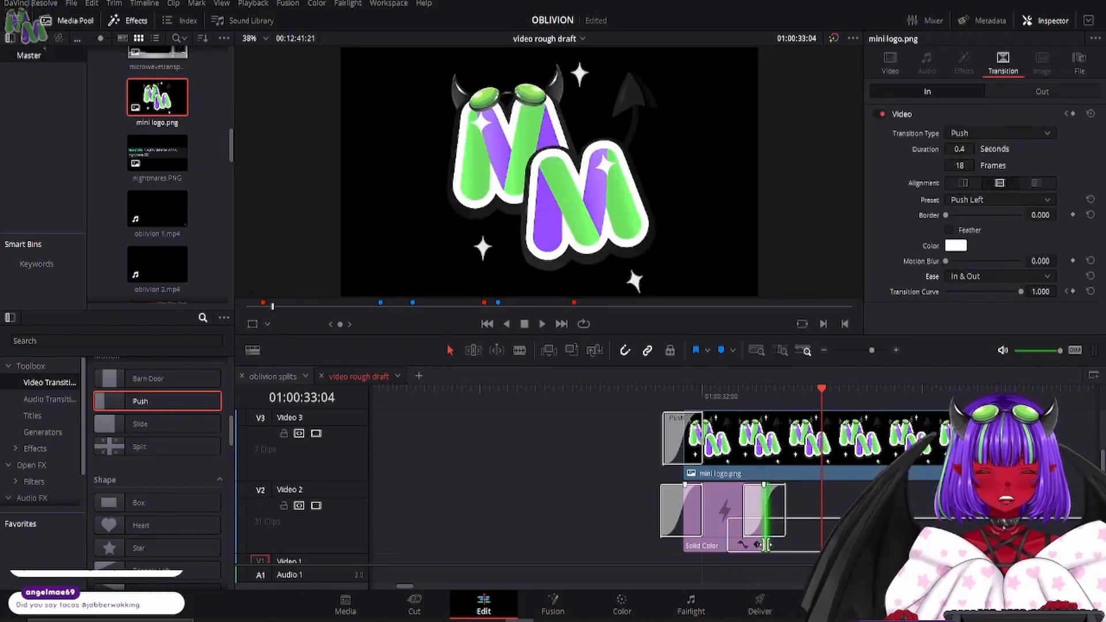
drag(767, 544, 956, 542)
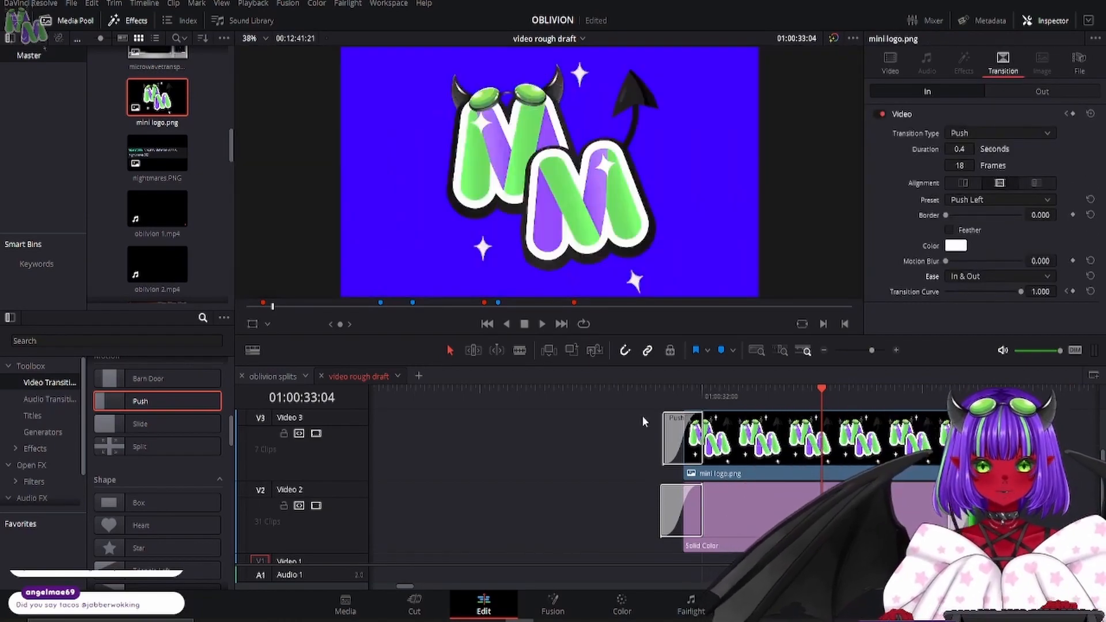
- Play the lengthened logo transition, and play on from the earlier short transition on Video 2 to compare the two
click(613, 388)
click(541, 323)
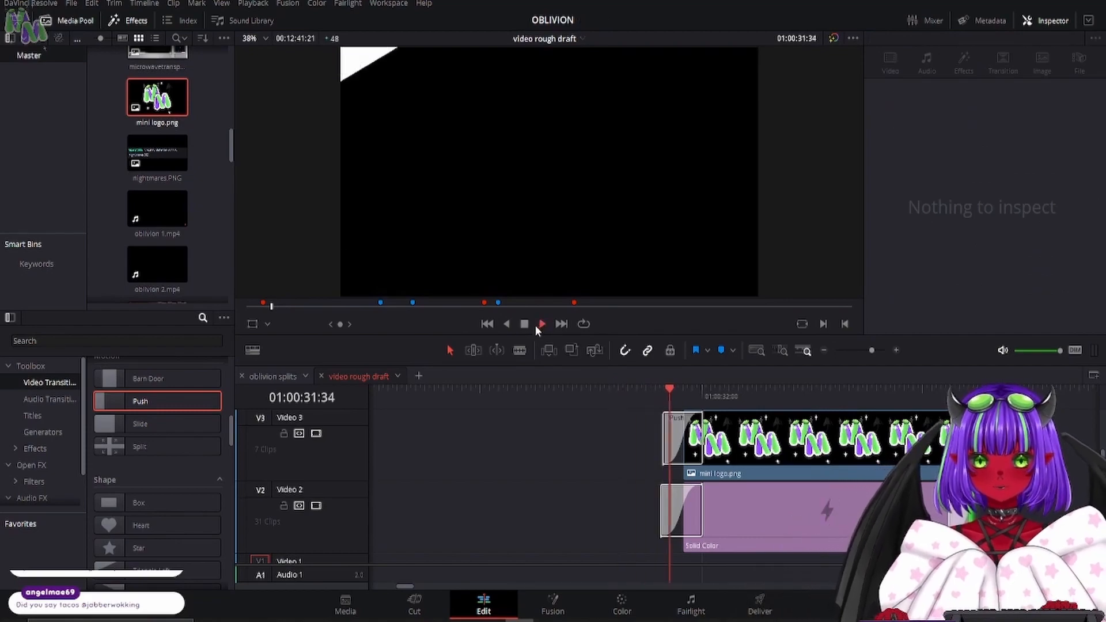
click(824, 351)
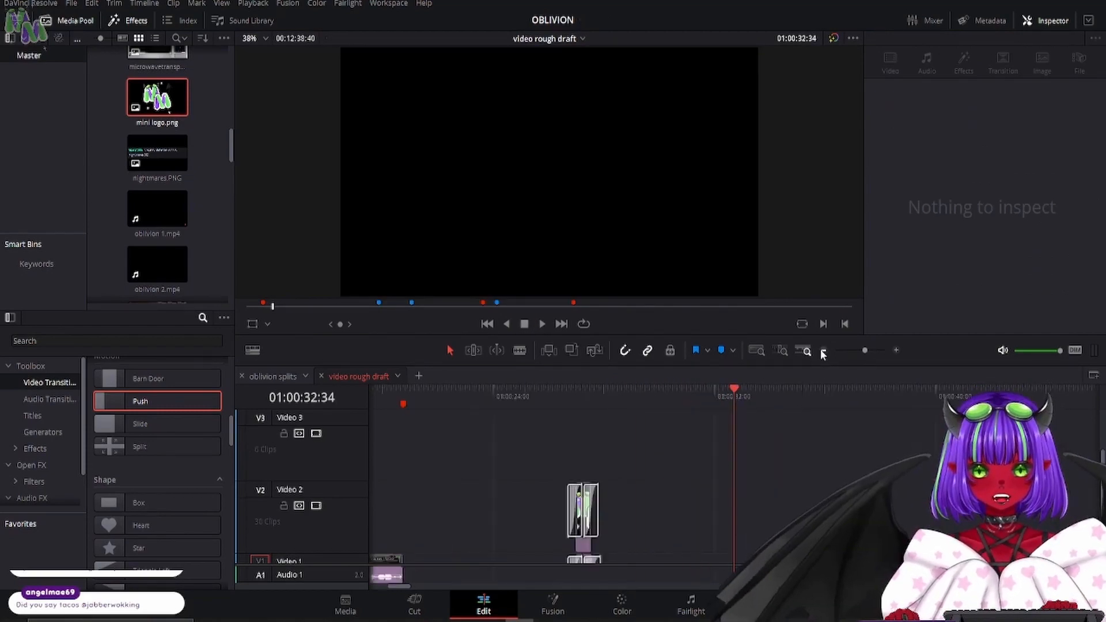
click(824, 350)
click(633, 397)
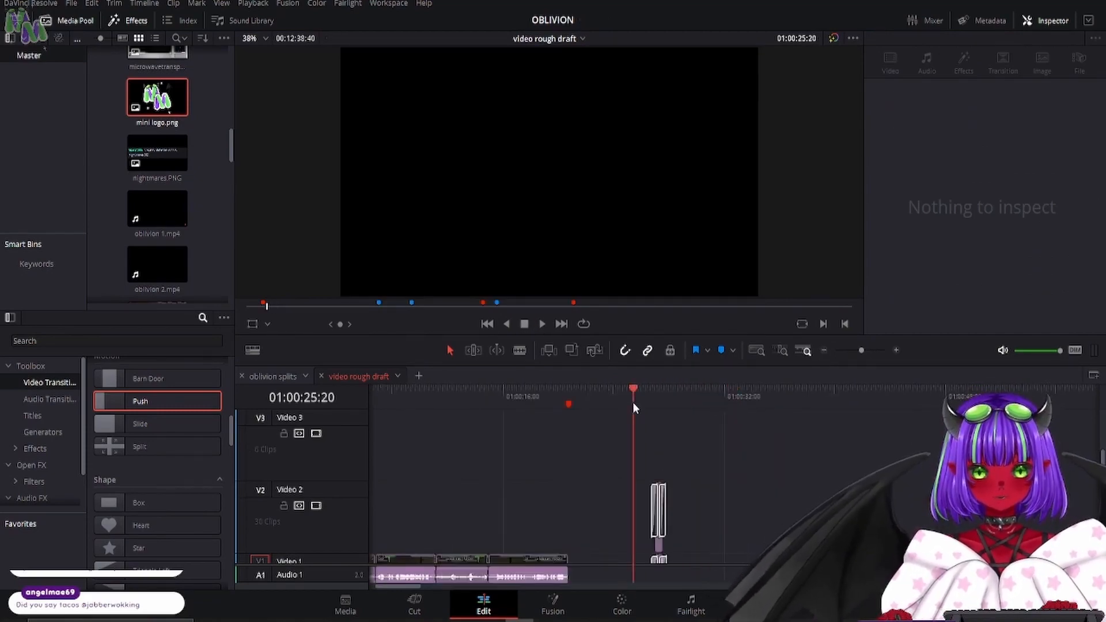
click(650, 395)
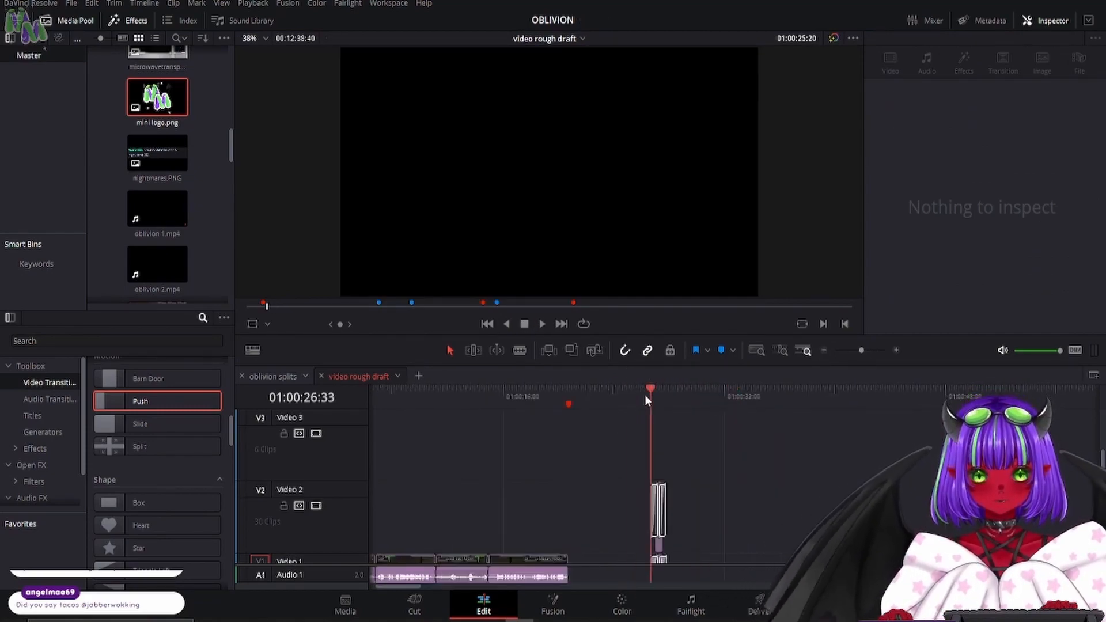
click(540, 324)
click(525, 323)
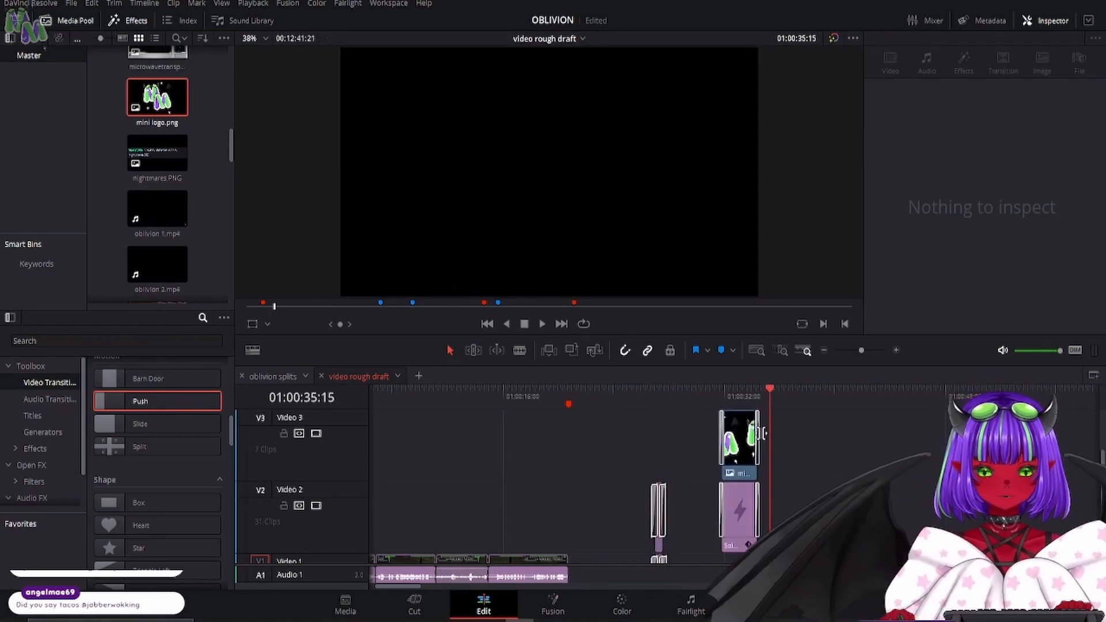
- Set the border color of the Solid Color clip's closing Triangle Left transition to the light green sampled from the logo
click(745, 517)
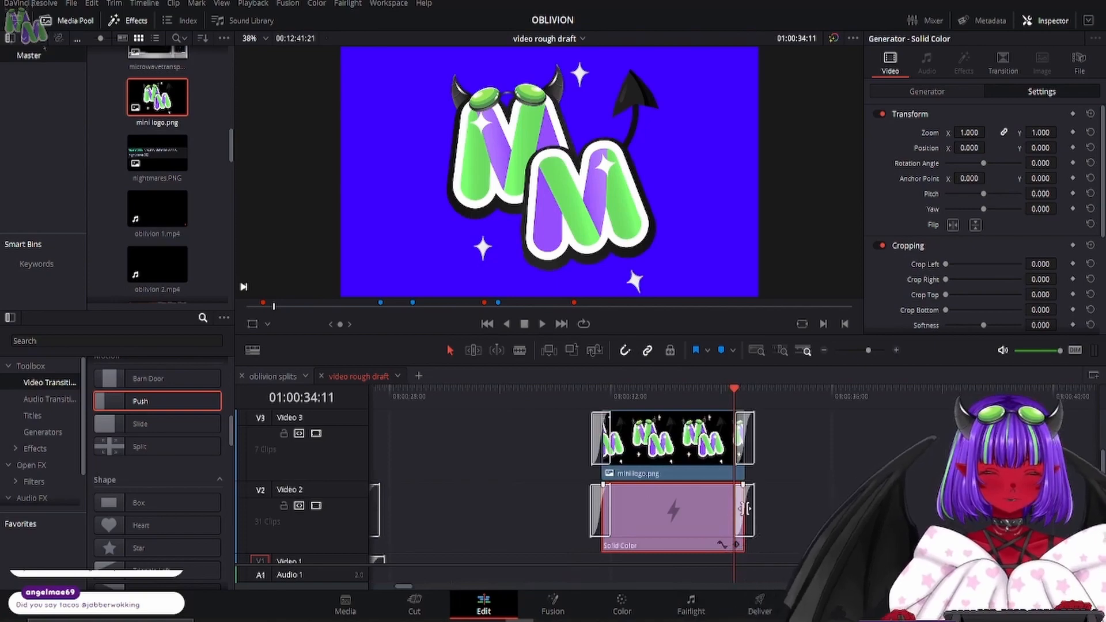
click(748, 500)
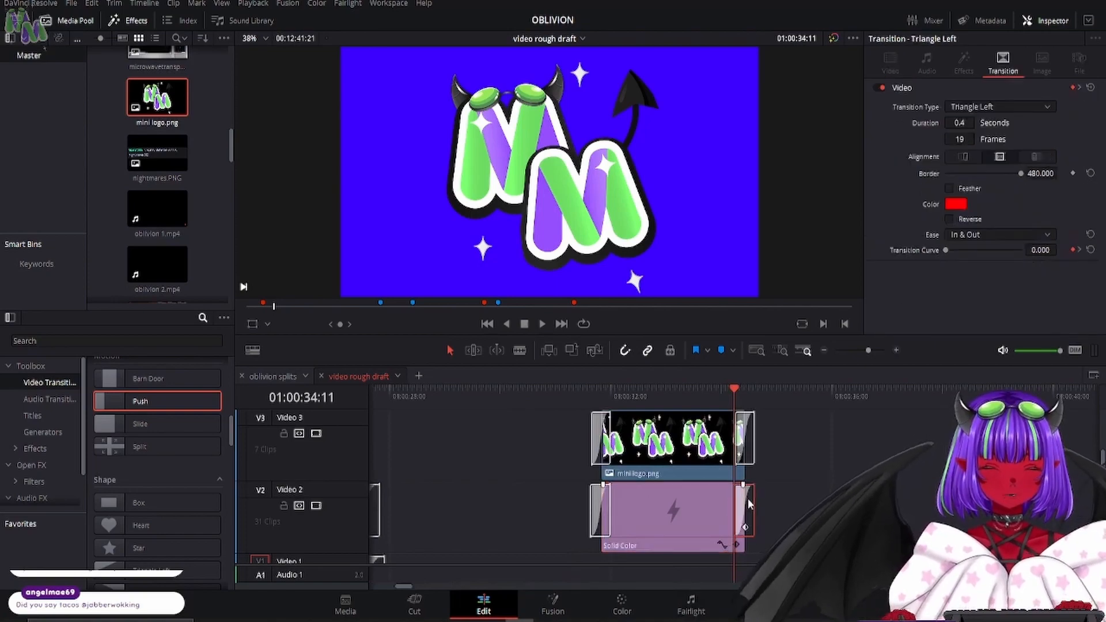
click(956, 204)
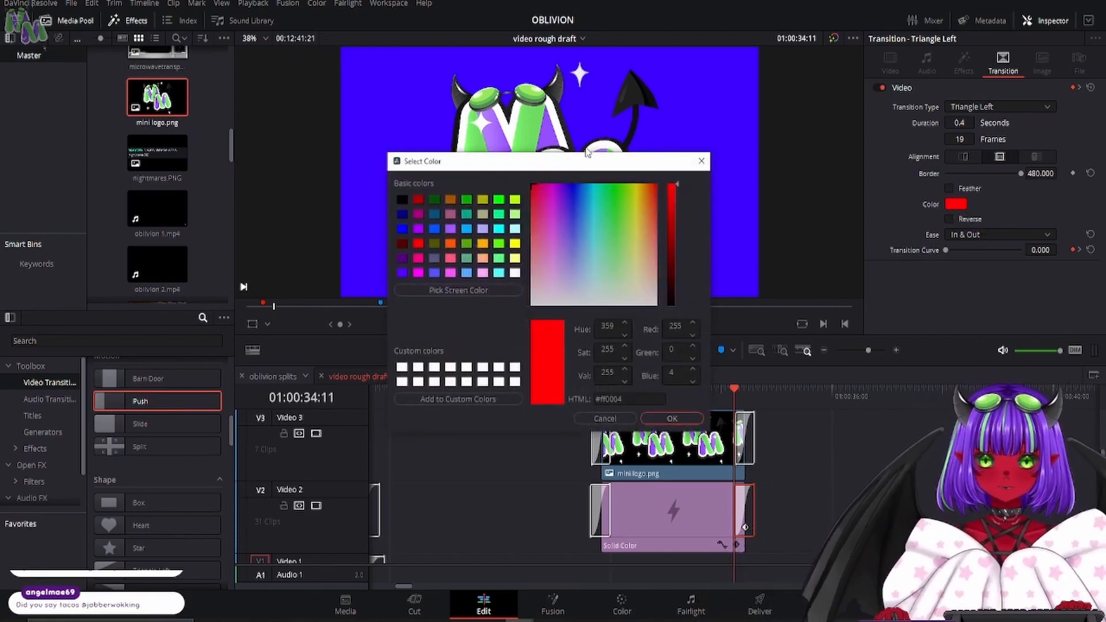
drag(610, 159, 902, 192)
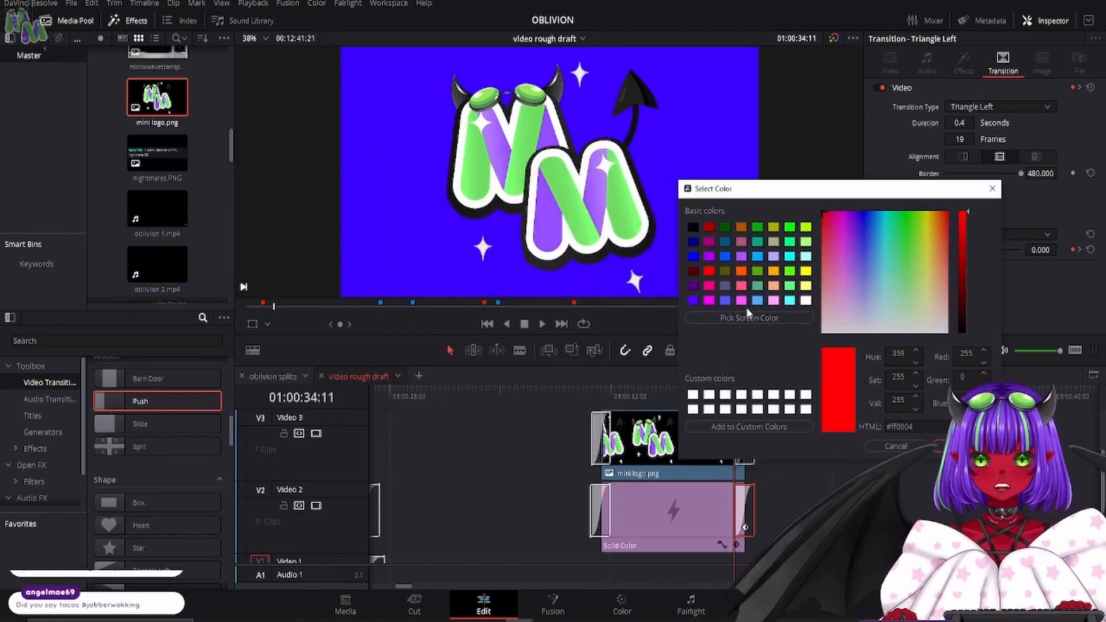
click(742, 300)
click(750, 319)
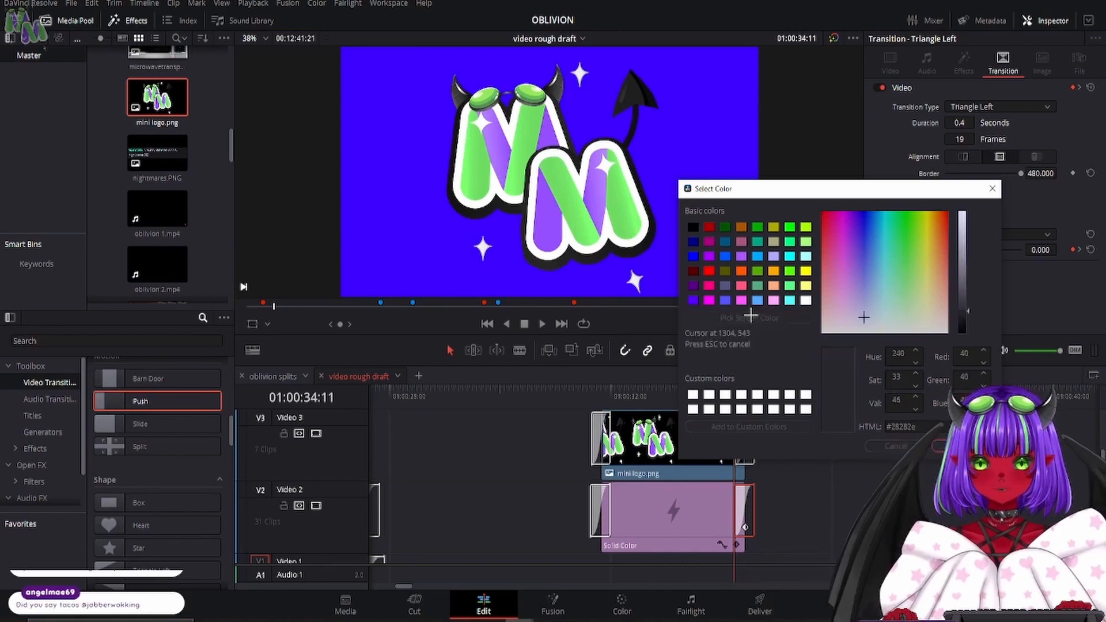
click(520, 144)
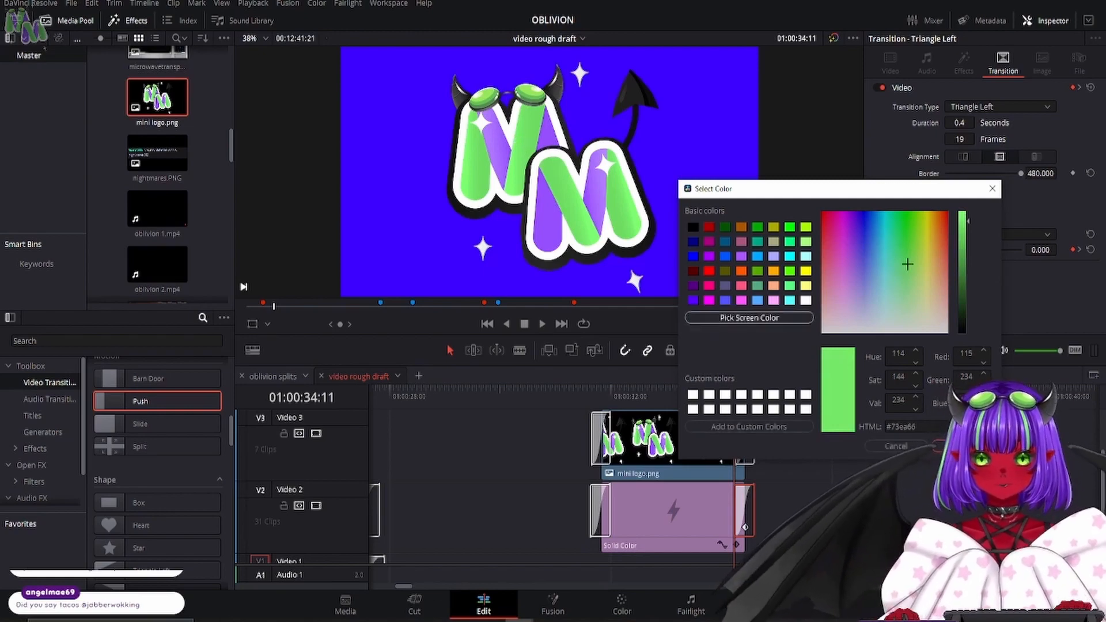
click(952, 446)
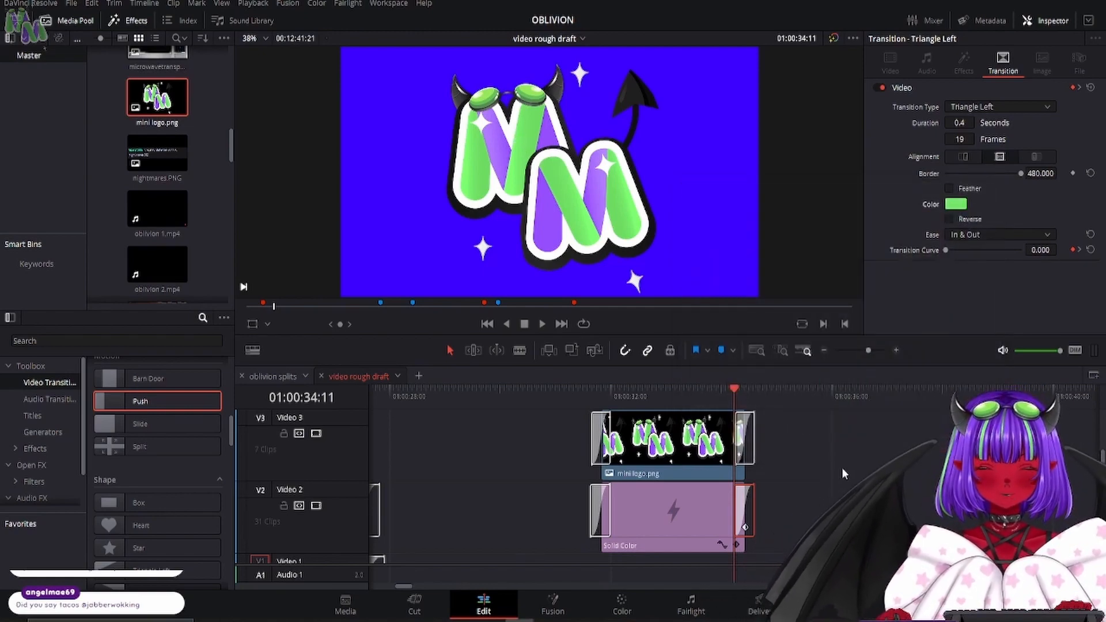
- Recolor the Solid Color clip with the purple sampled from the logo, and play the logo transition from before its start
click(599, 517)
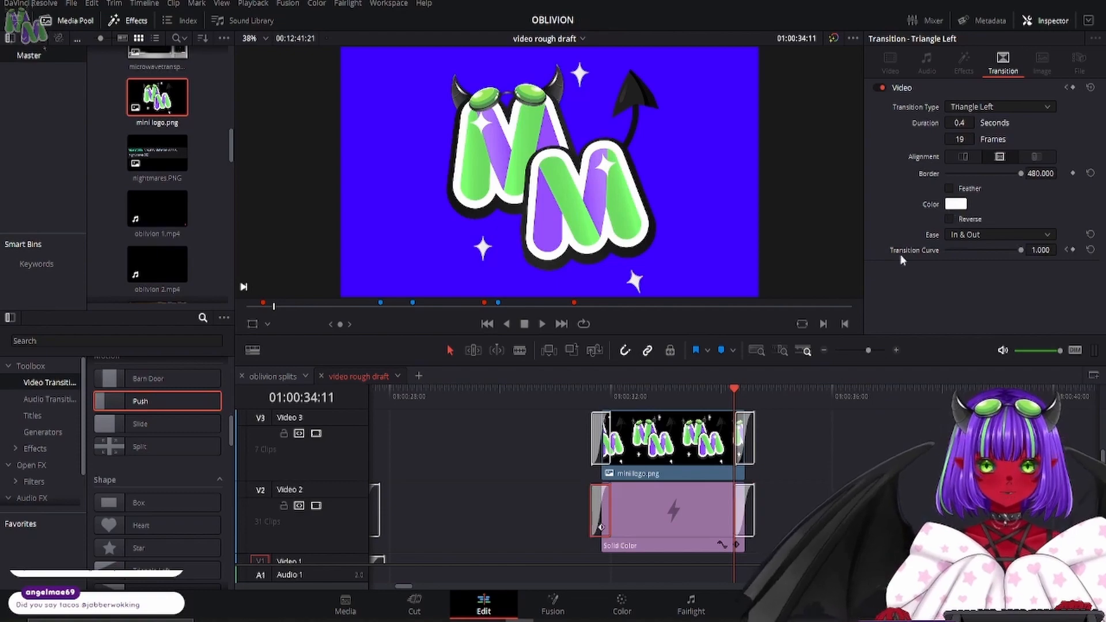
click(687, 511)
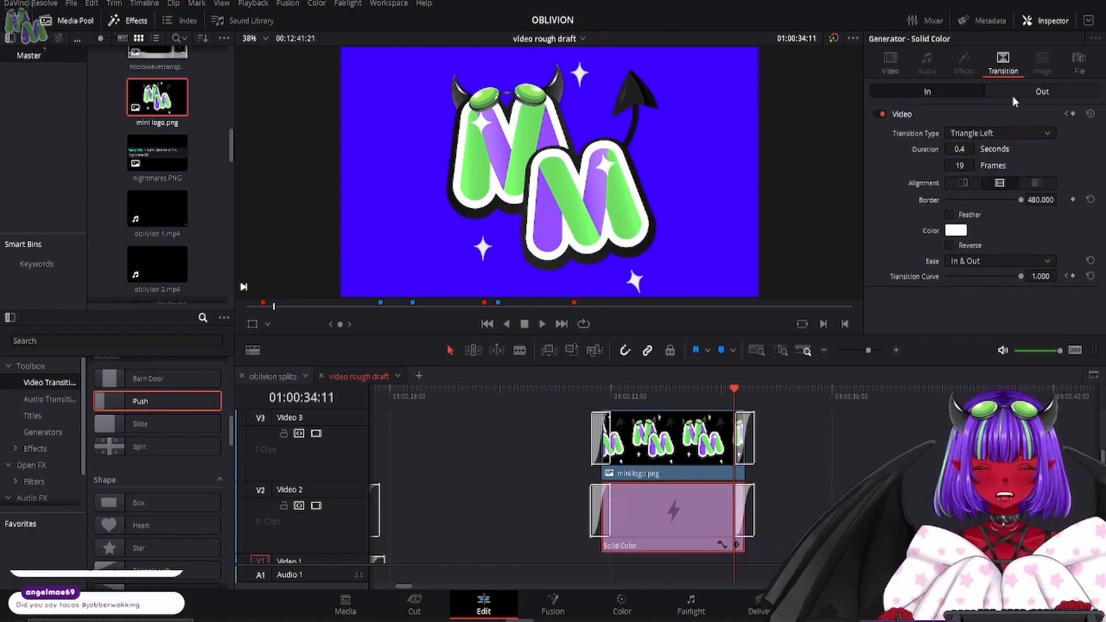
click(956, 133)
click(458, 290)
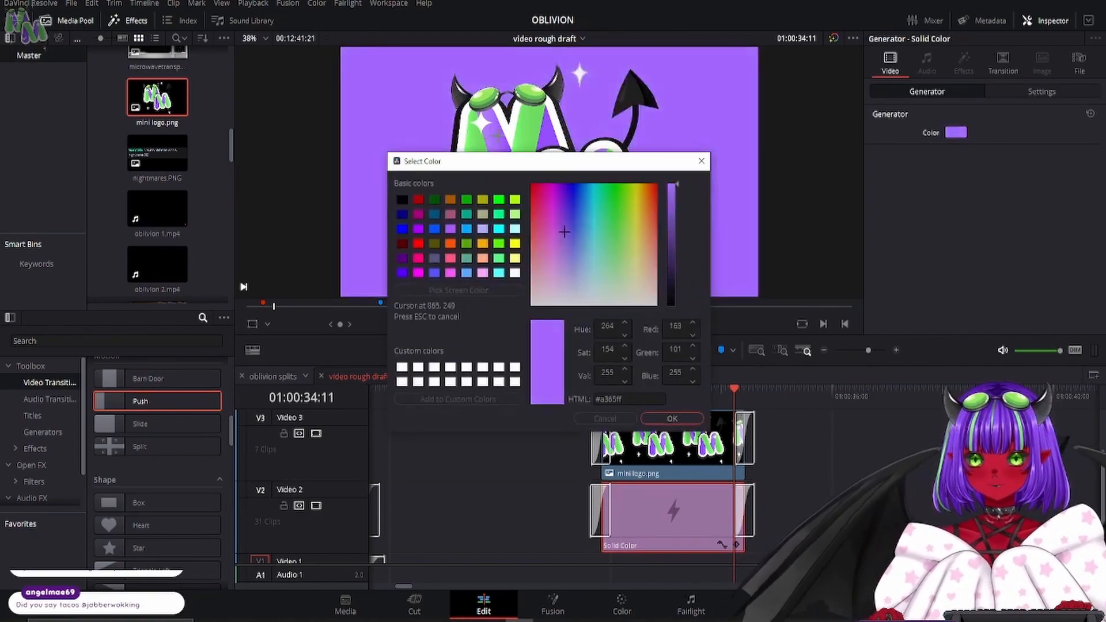
click(489, 137)
click(672, 418)
click(564, 388)
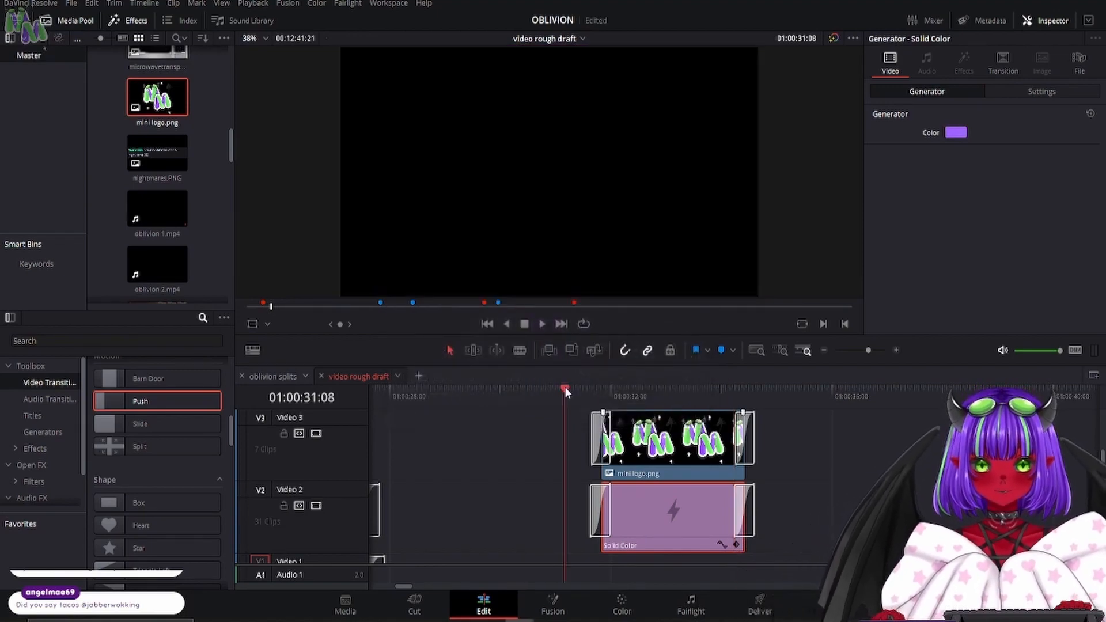
click(539, 324)
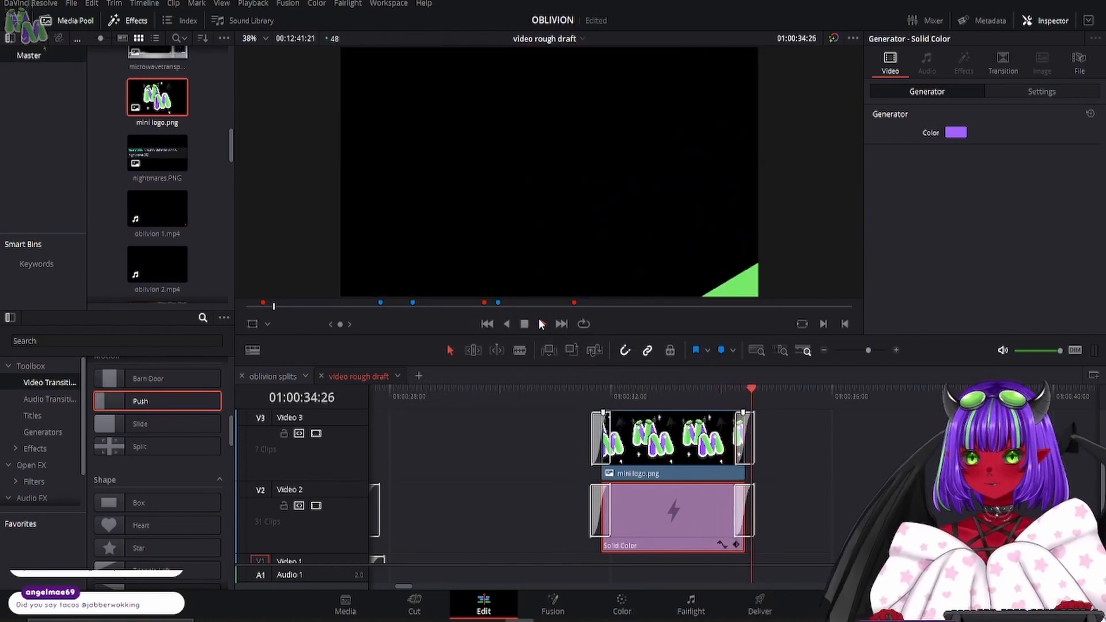
- Stop the logo transition playback, and play the timeline from the start of the Oblivion title-screen clip
click(525, 324)
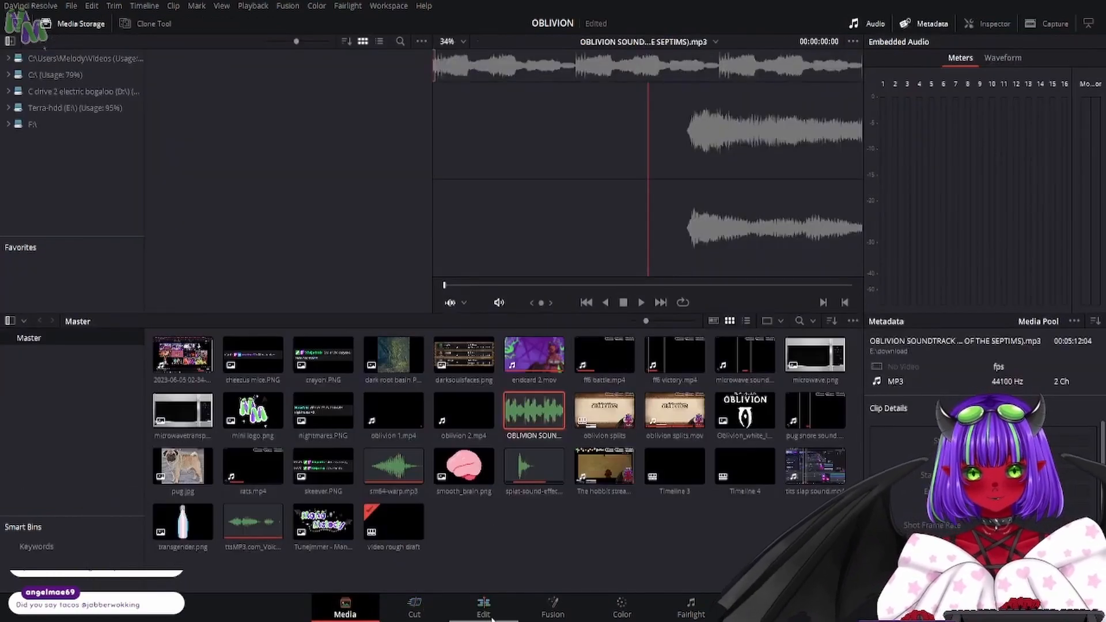
click(491, 617)
click(809, 386)
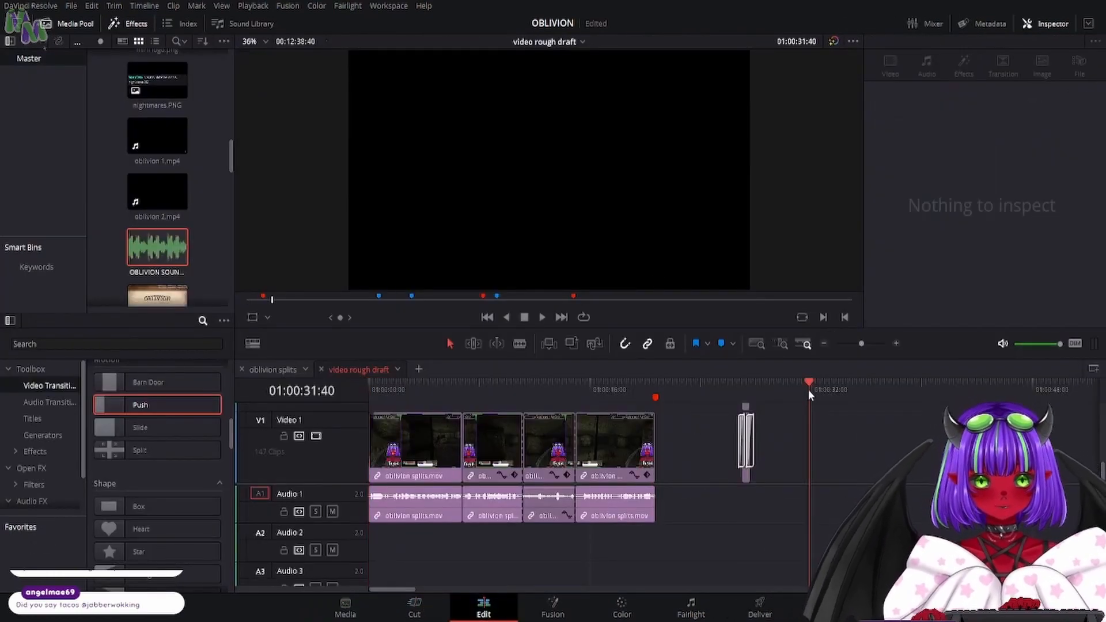
key(Down)
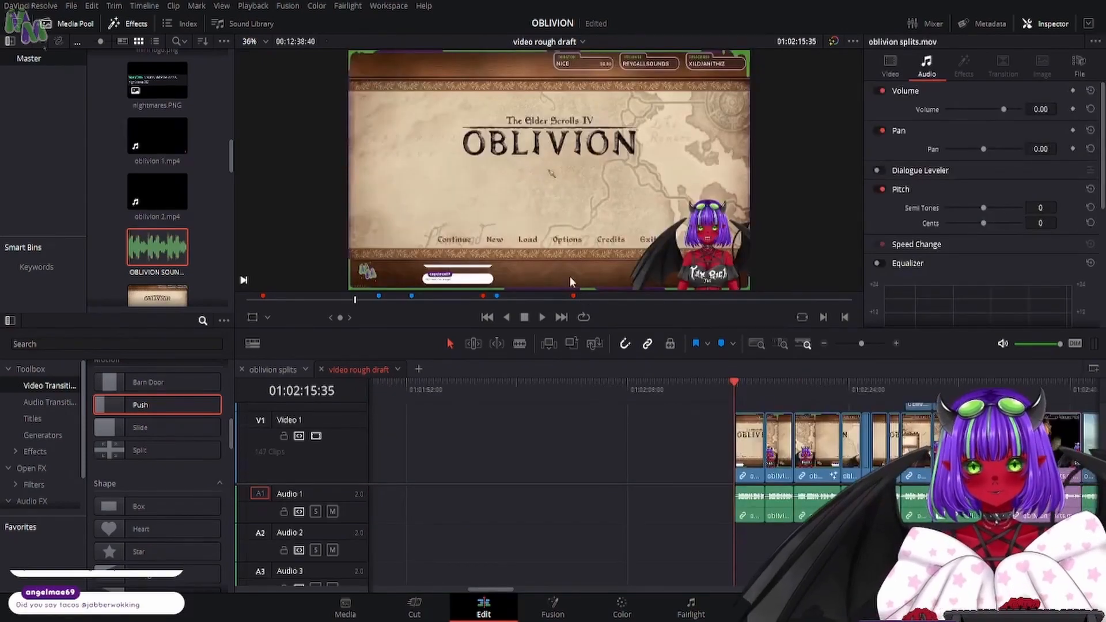
click(544, 317)
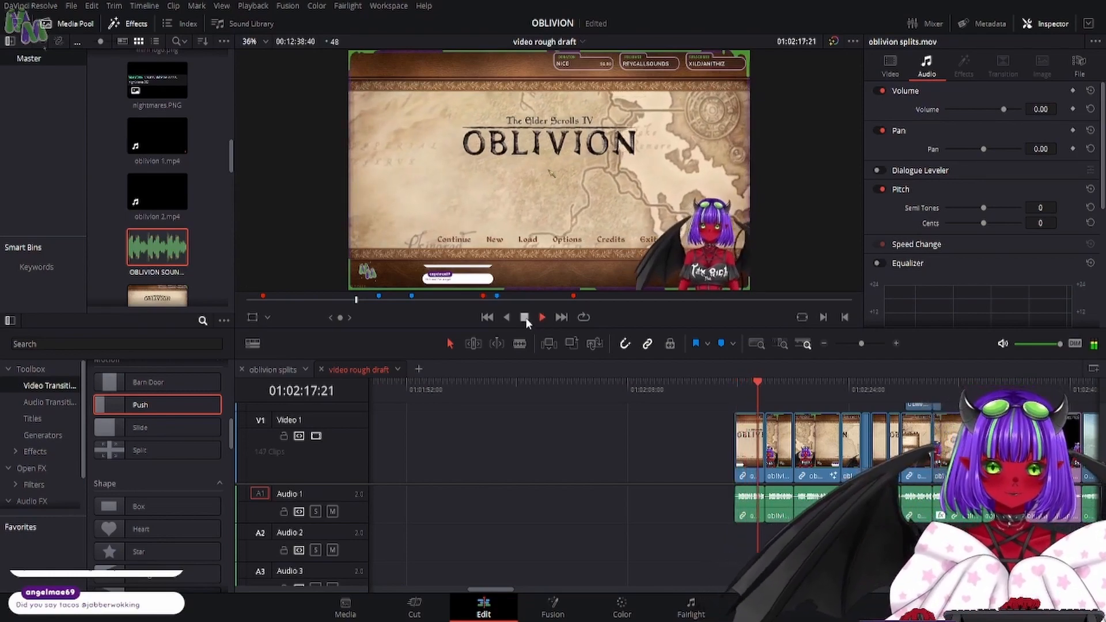
click(525, 318)
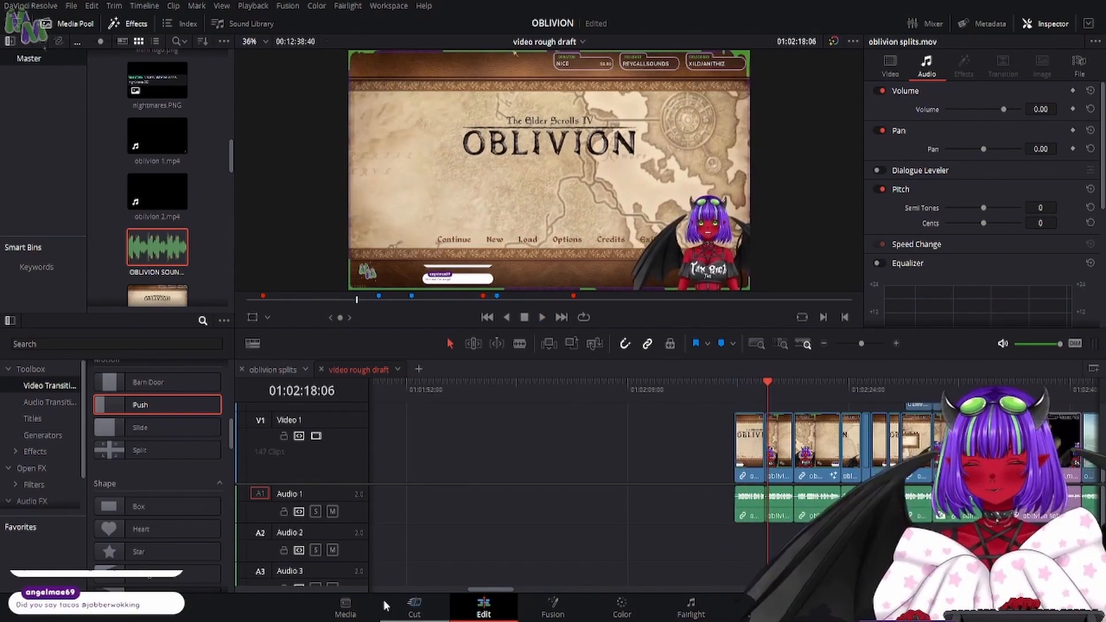
- Place the marked excerpt of OBLIVION SOUNDTRACK 1 (REIGN OF THE SEPTIMS).mp3 on Audio 1 directly before the title-screen clip
click(356, 610)
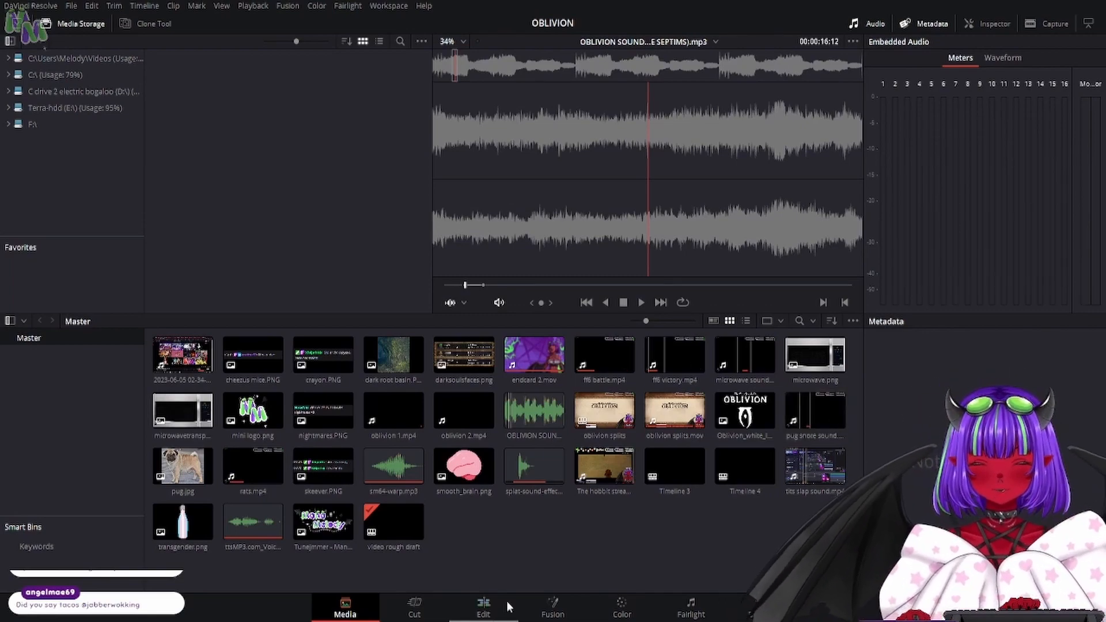
click(486, 607)
scroll(199, 199, down, 1)
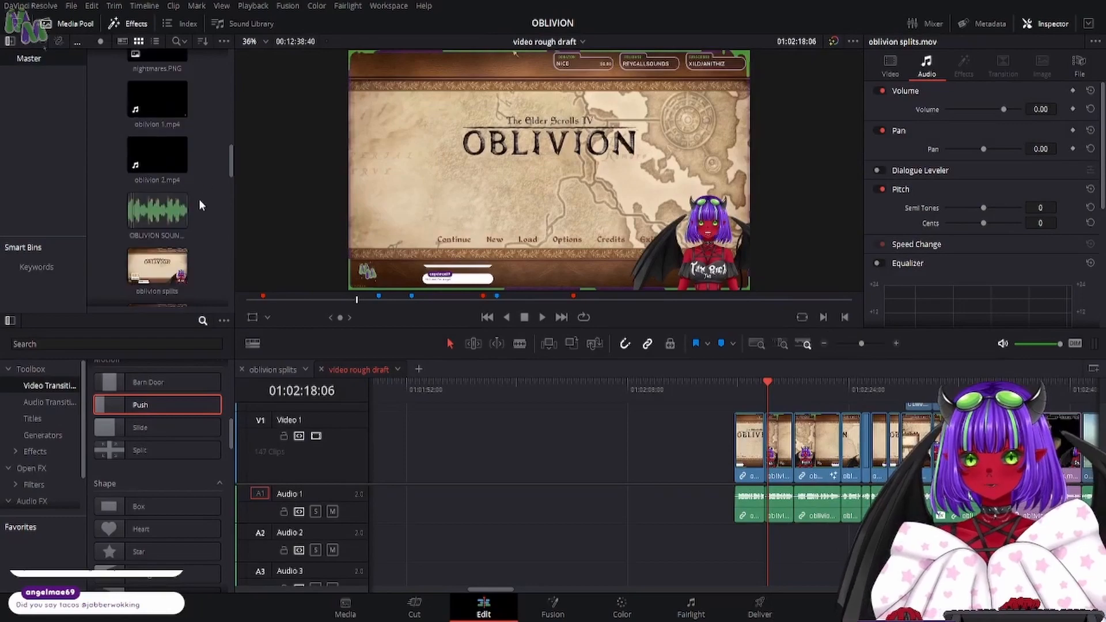
drag(167, 219, 498, 547)
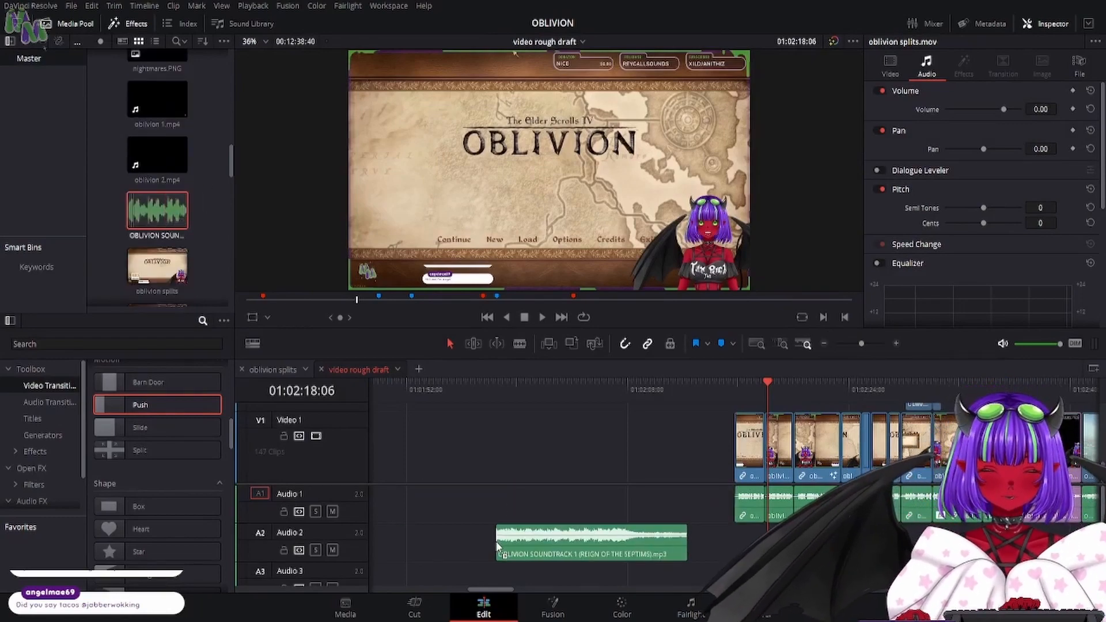
drag(584, 542, 618, 451)
- Play the soundtrack clip from its start into the title screen, and lower its volume to -6.40
click(543, 382)
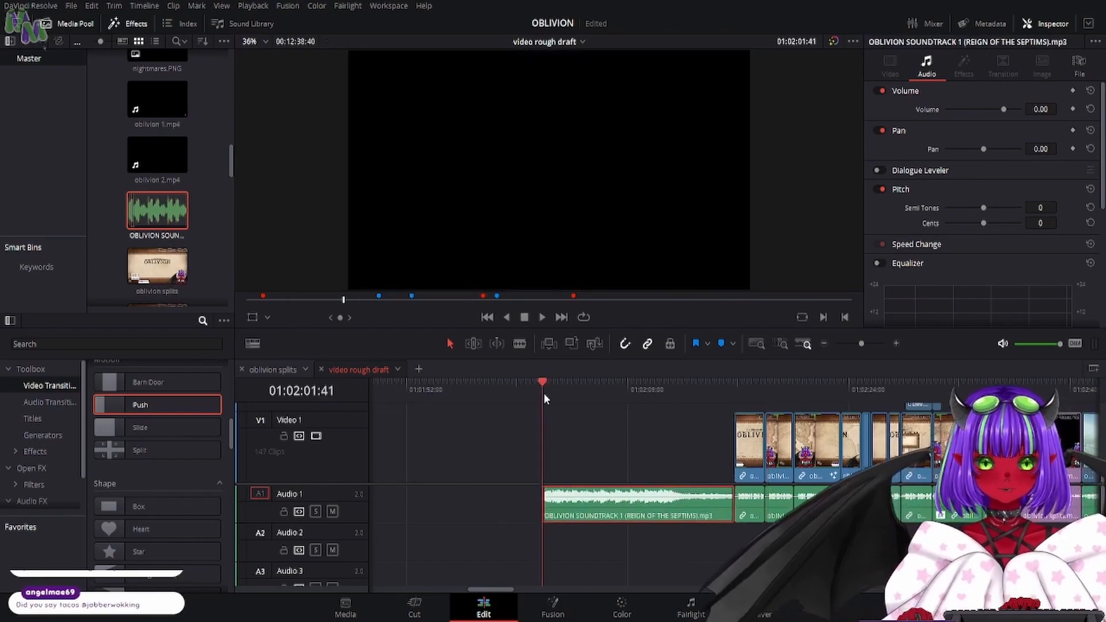
click(541, 317)
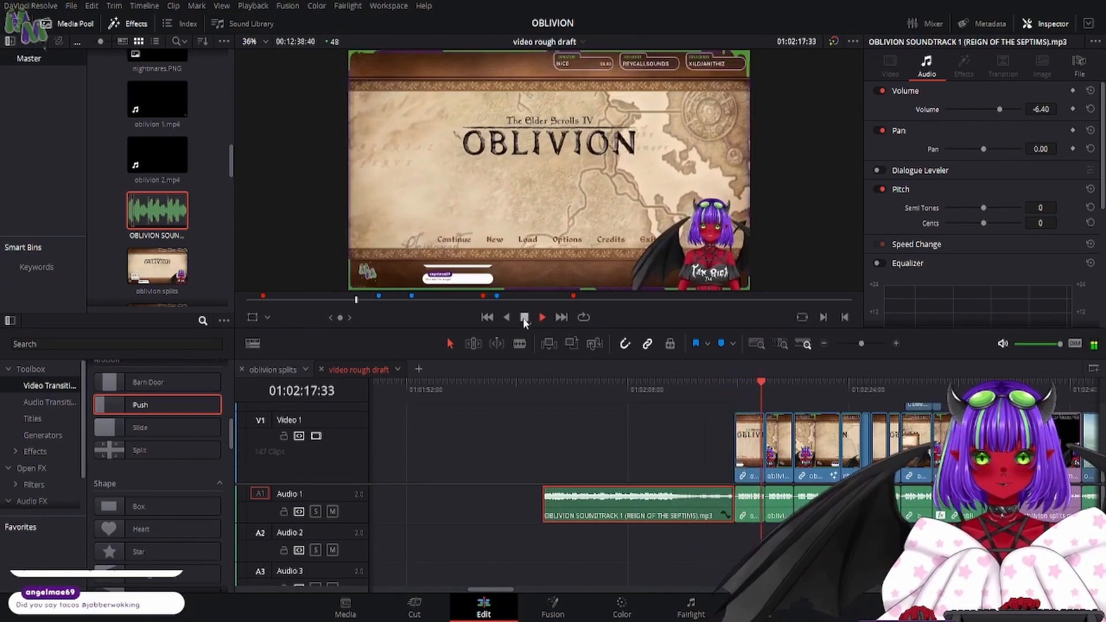
click(524, 317)
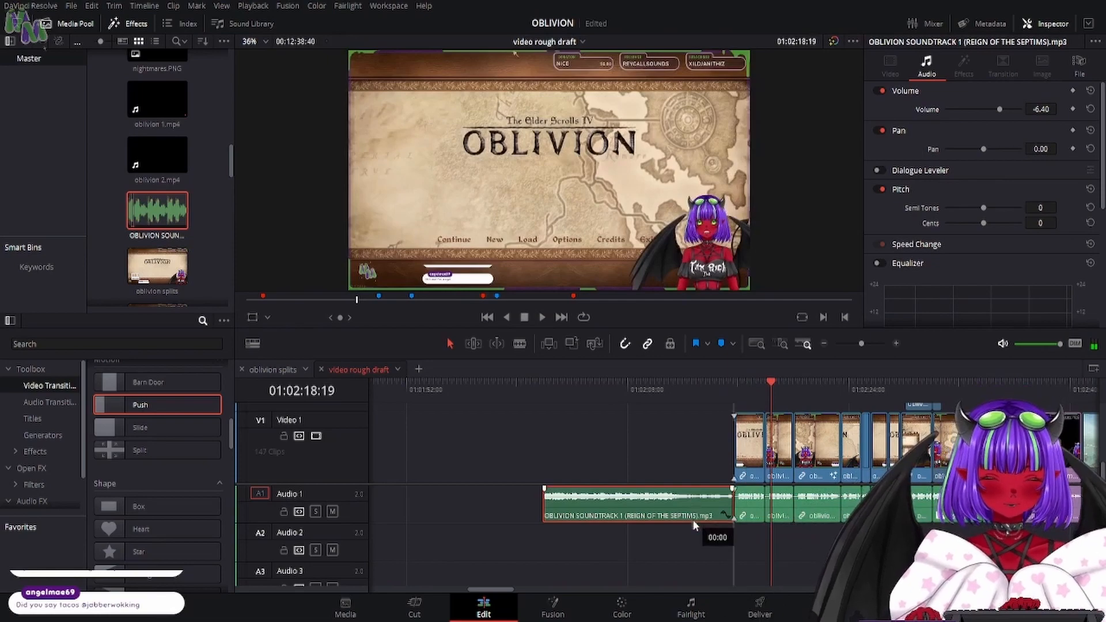
- Move the soundtrack clip to Audio 2, shorten it with a closing fade-out, and play it into the title screen
drag(694, 522, 711, 536)
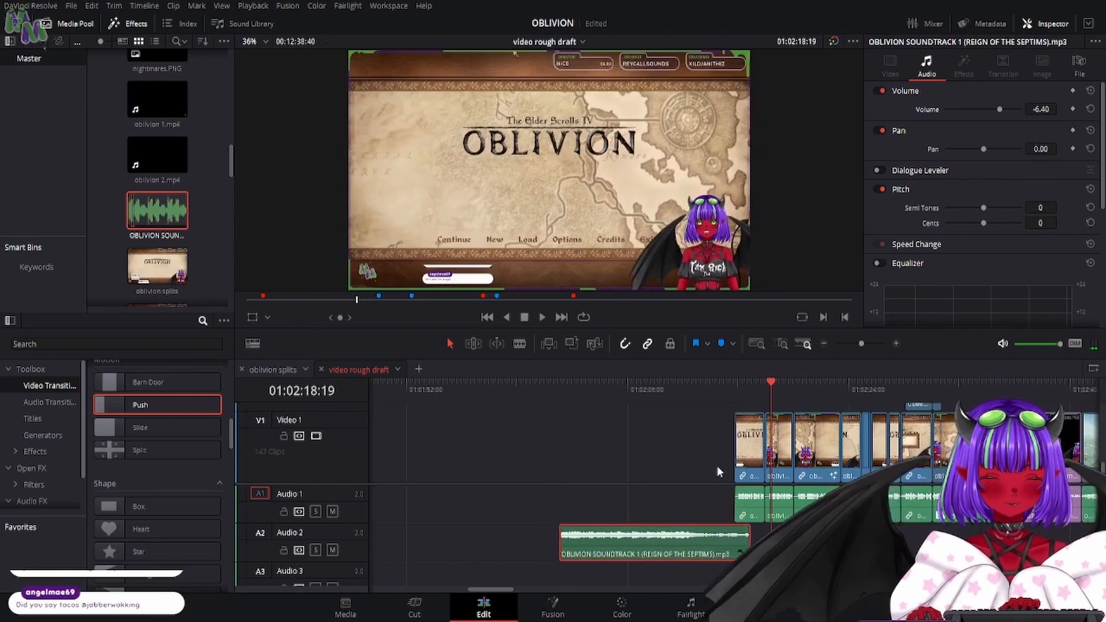
click(686, 393)
click(538, 317)
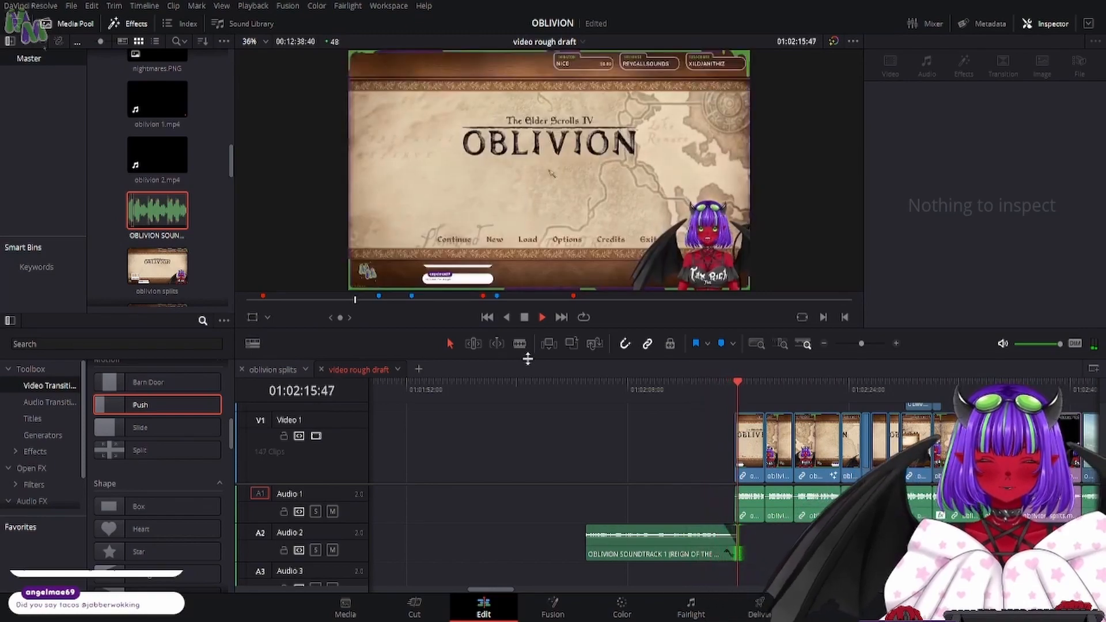
click(524, 318)
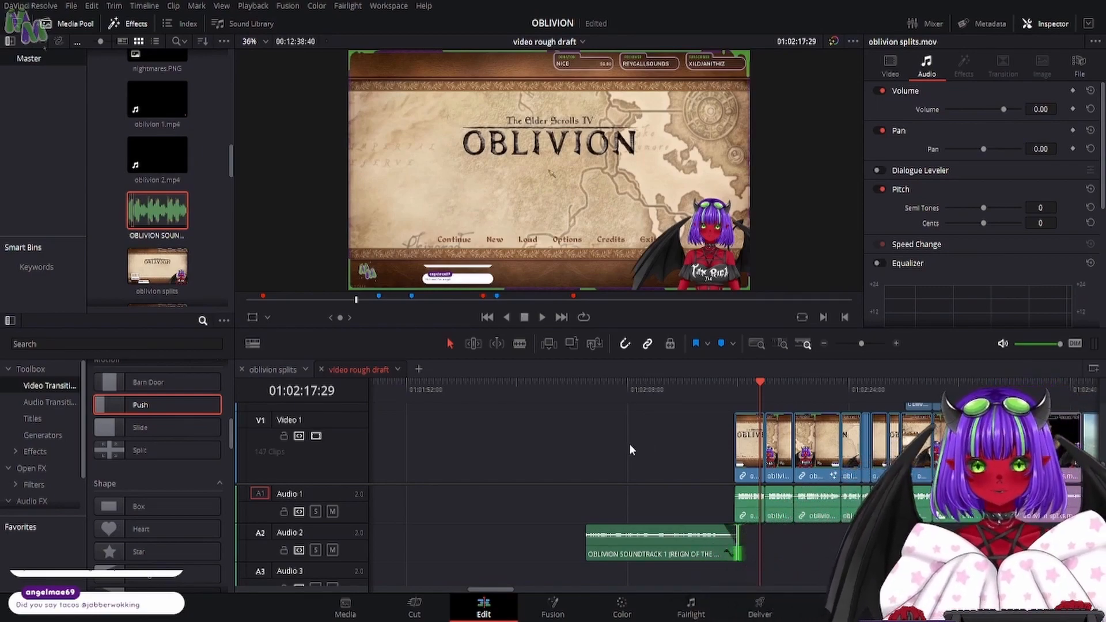
click(544, 453)
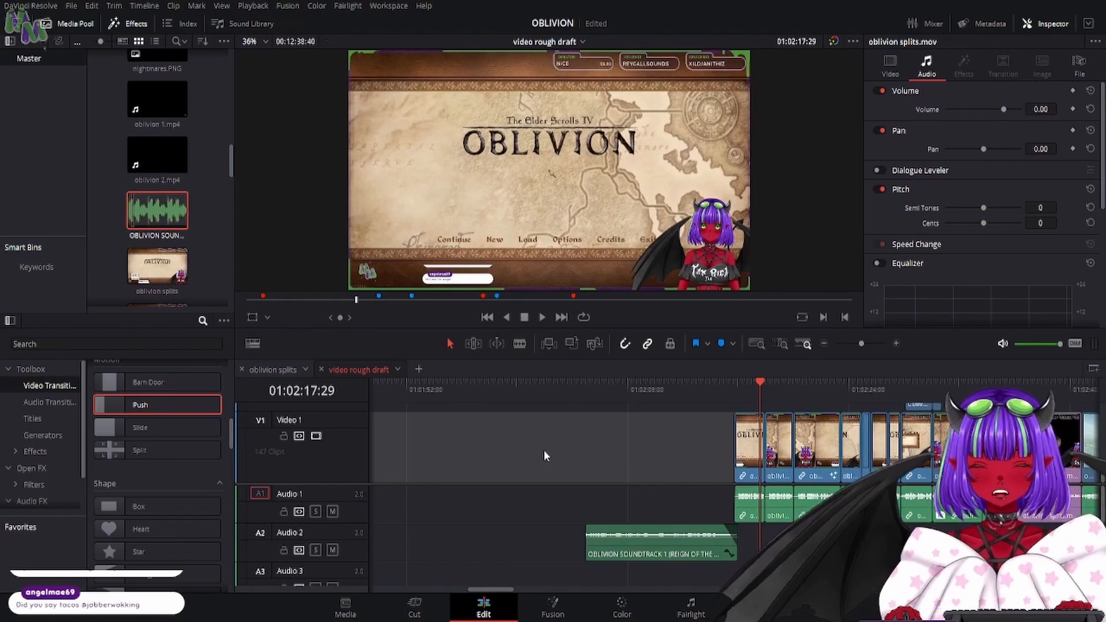
key(Delete)
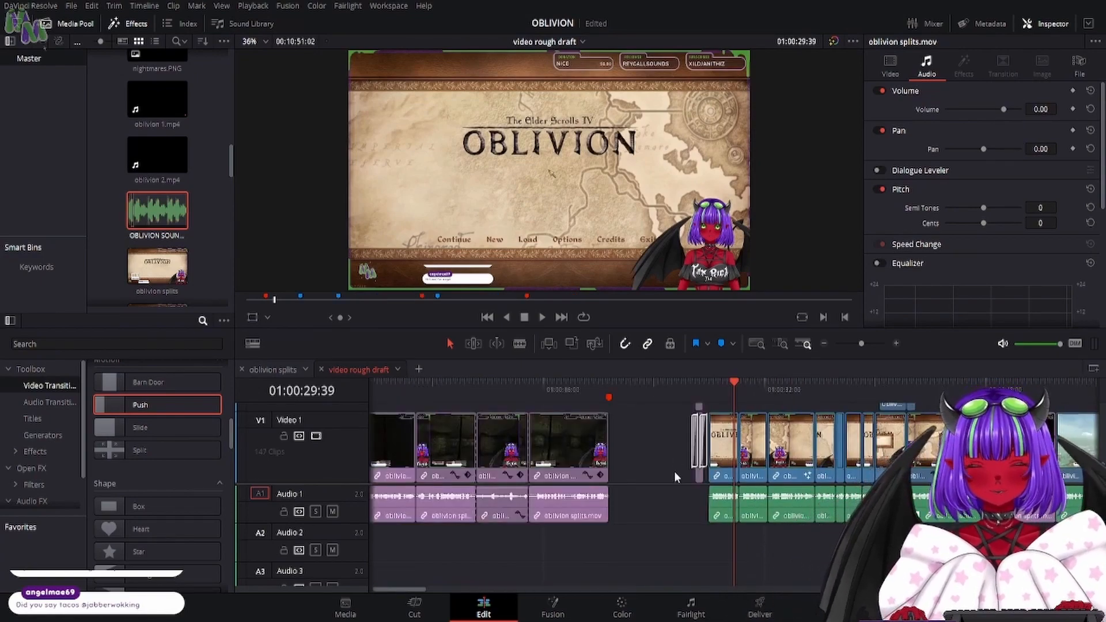
key(ctrl+z)
- Move the opening clips and the logo transition about 1 min 27 s later, and delete the gap left before them
click(517, 441)
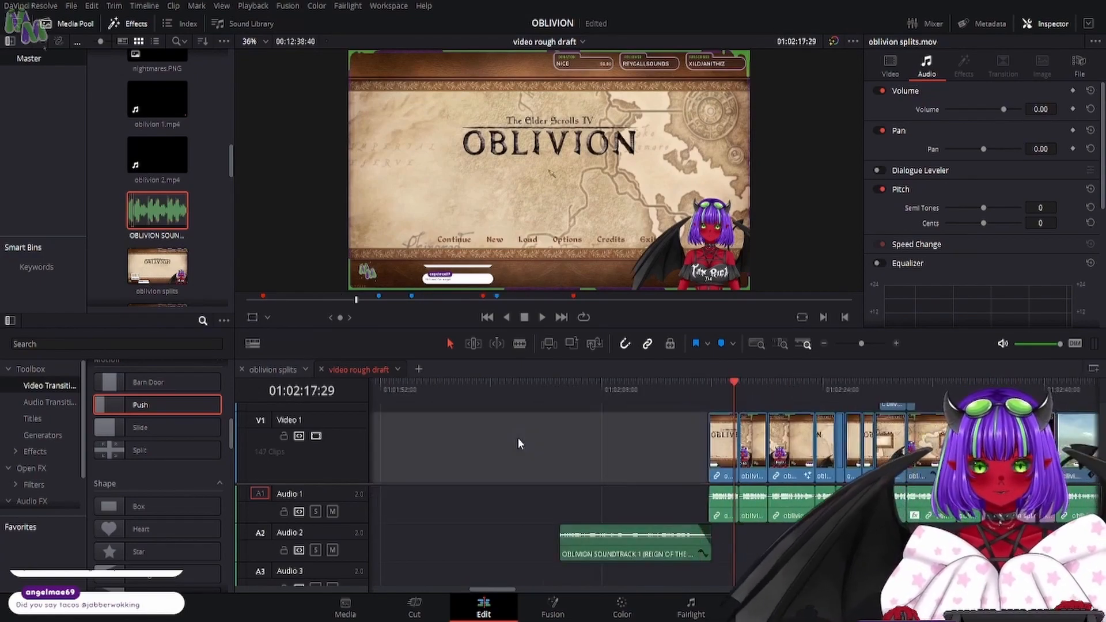
scroll(501, 448, down, 4)
click(490, 458)
drag(403, 432, 370, 433)
scroll(431, 459, down, 3)
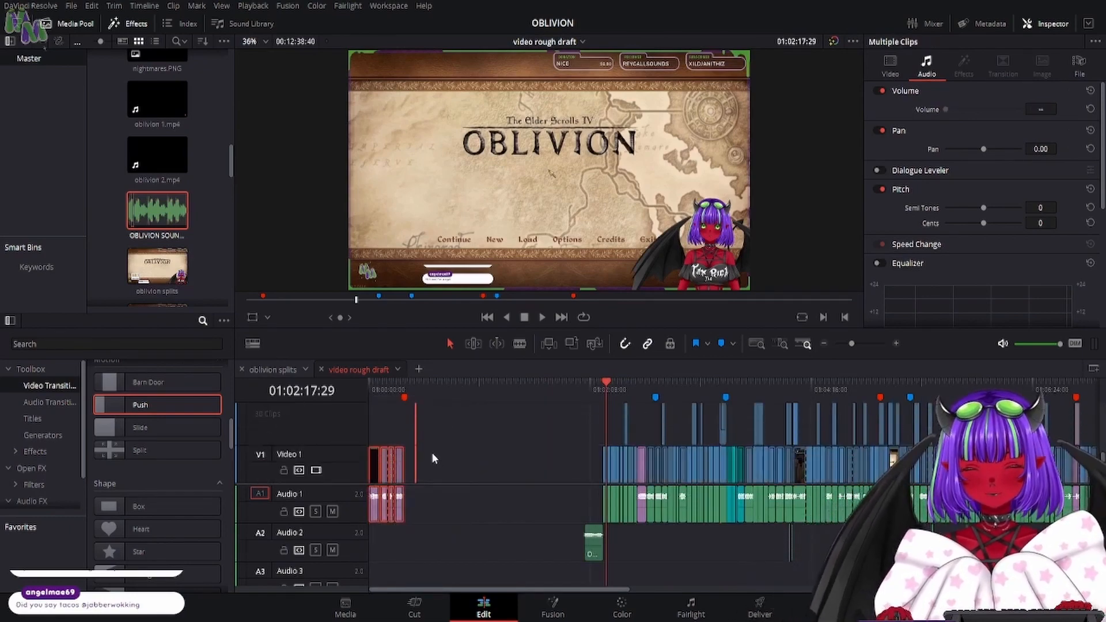
drag(407, 513, 549, 520)
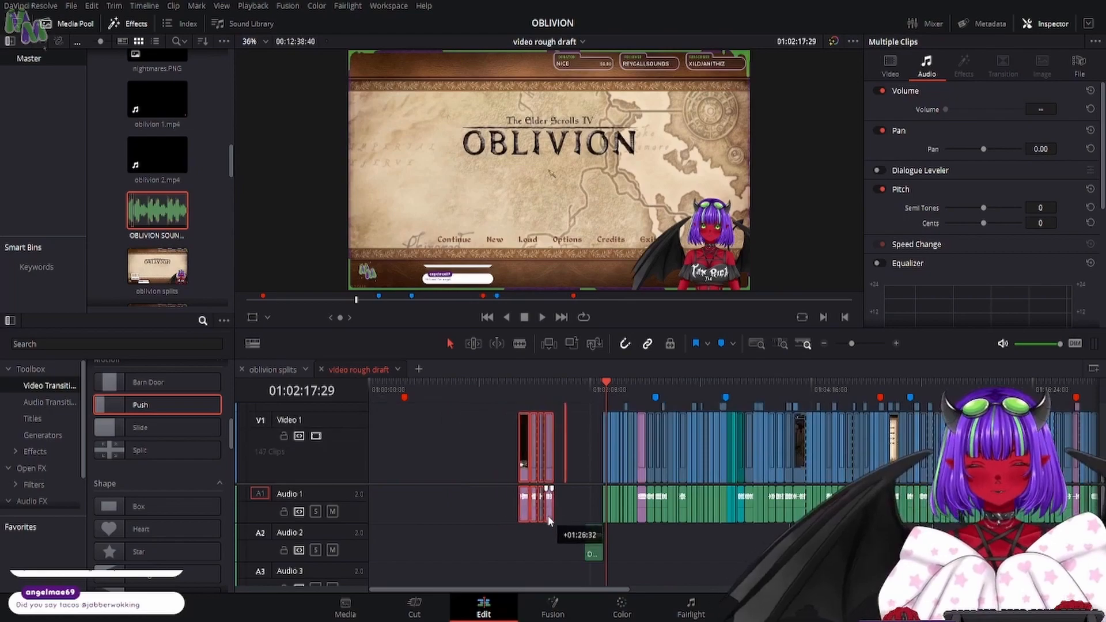
click(459, 435)
key(Delete)
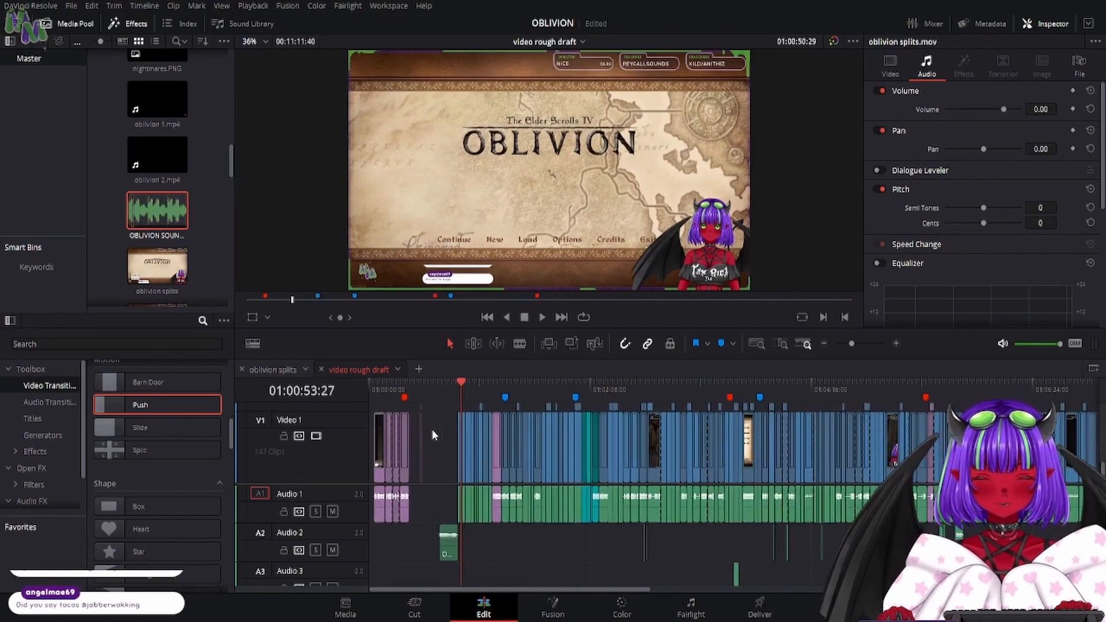
- Duplicate the last opening oblivion splits.mov clip onto Video 2 without its audio, and extend the copy's end to near the logo transition
key(Home)
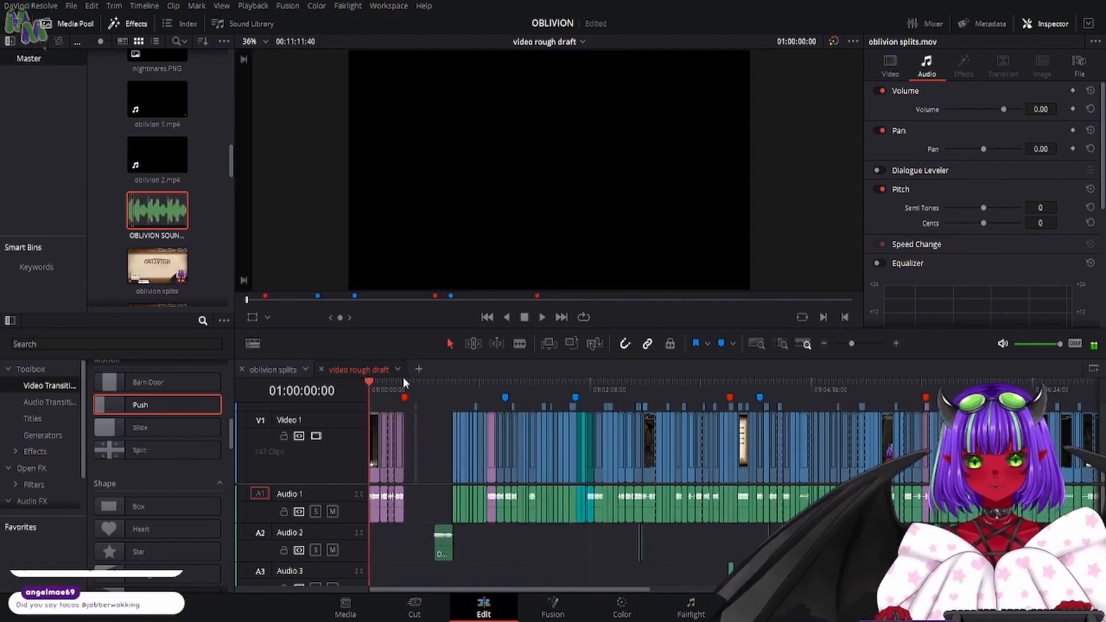
click(896, 344)
click(896, 344)
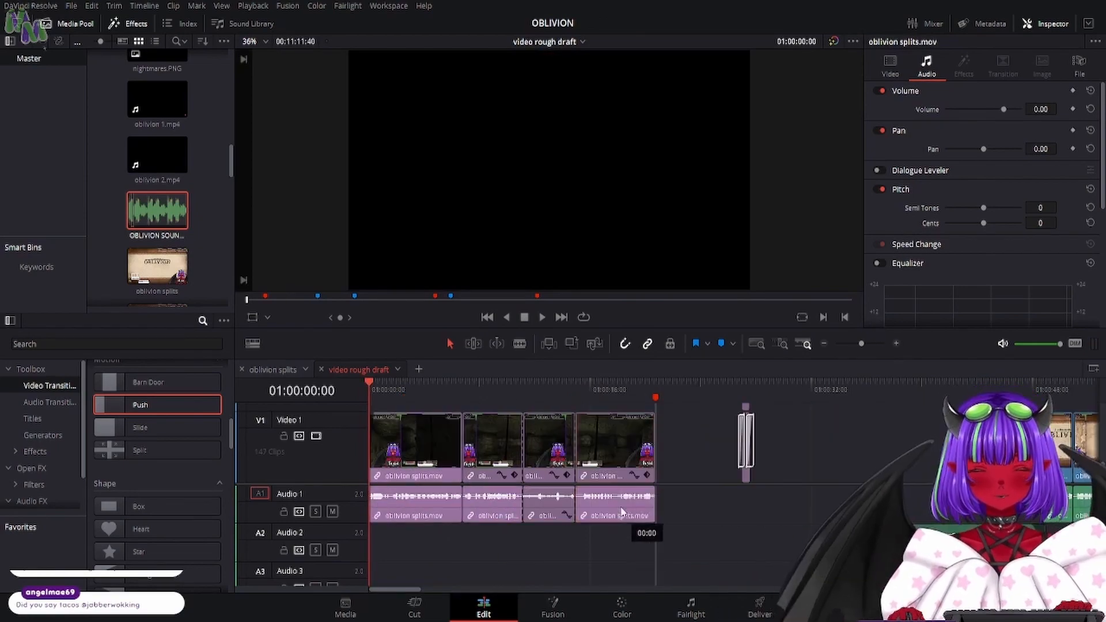
click(625, 411)
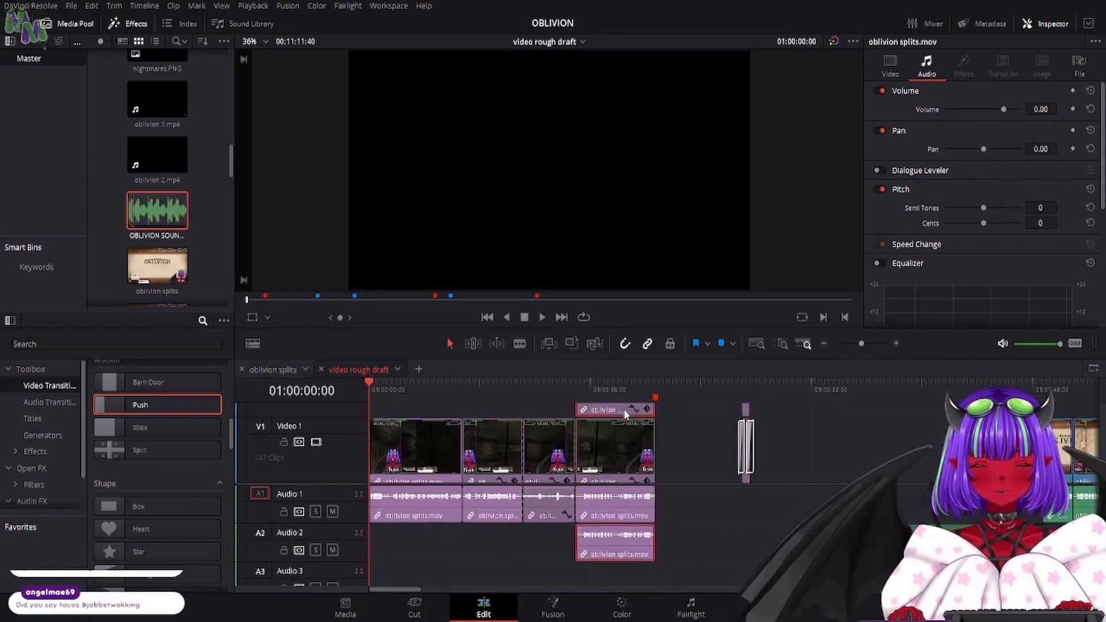
click(632, 513)
click(630, 538)
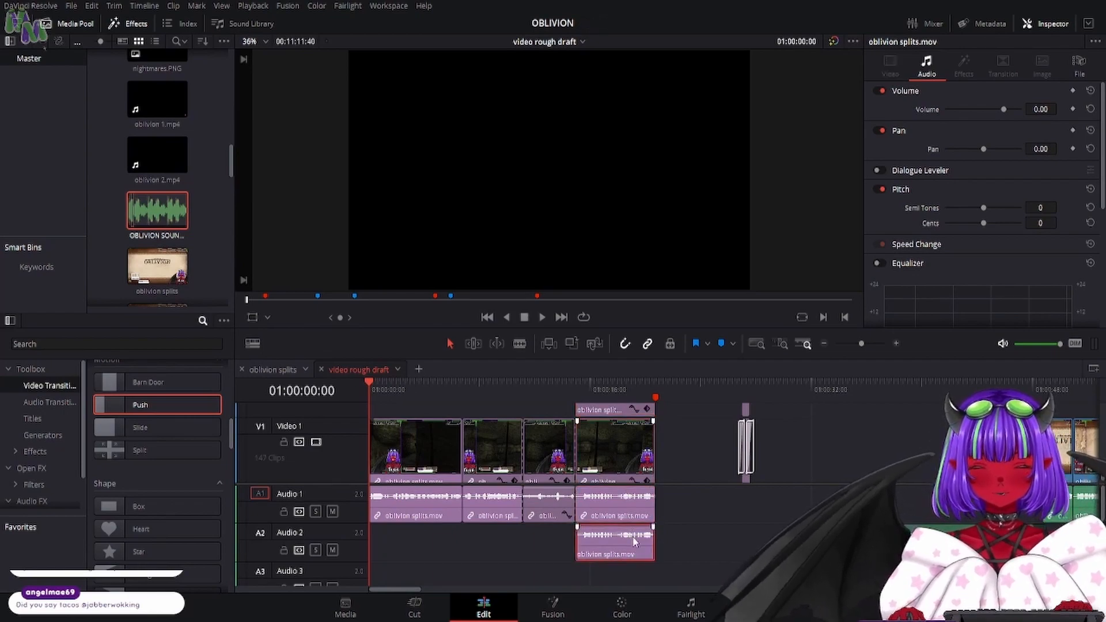
key(Delete)
scroll(682, 465, up, 2)
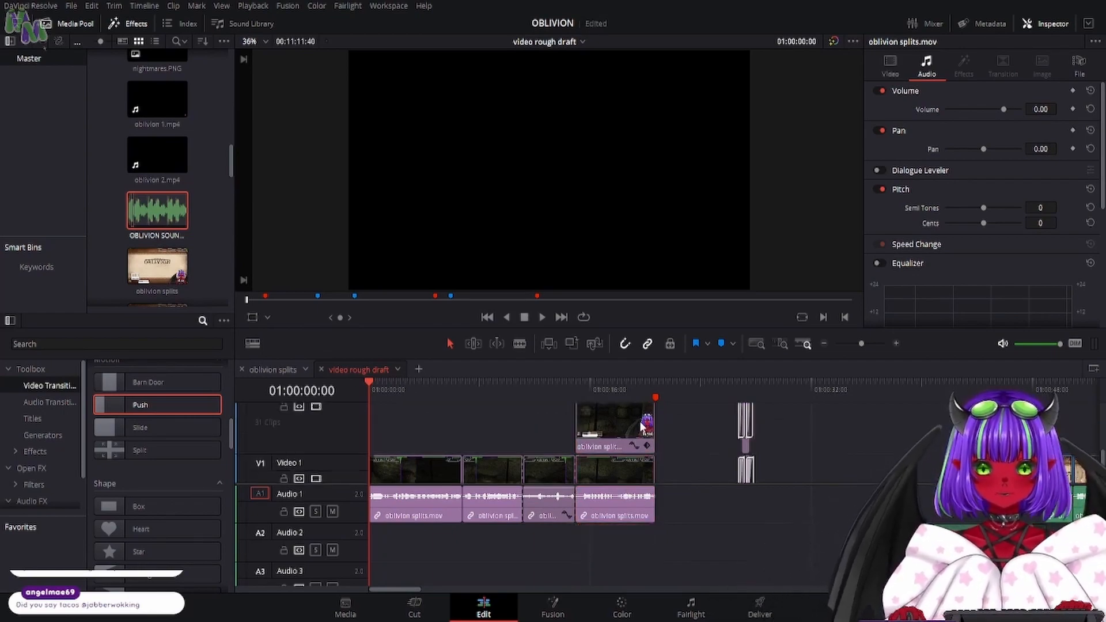
drag(656, 430, 724, 445)
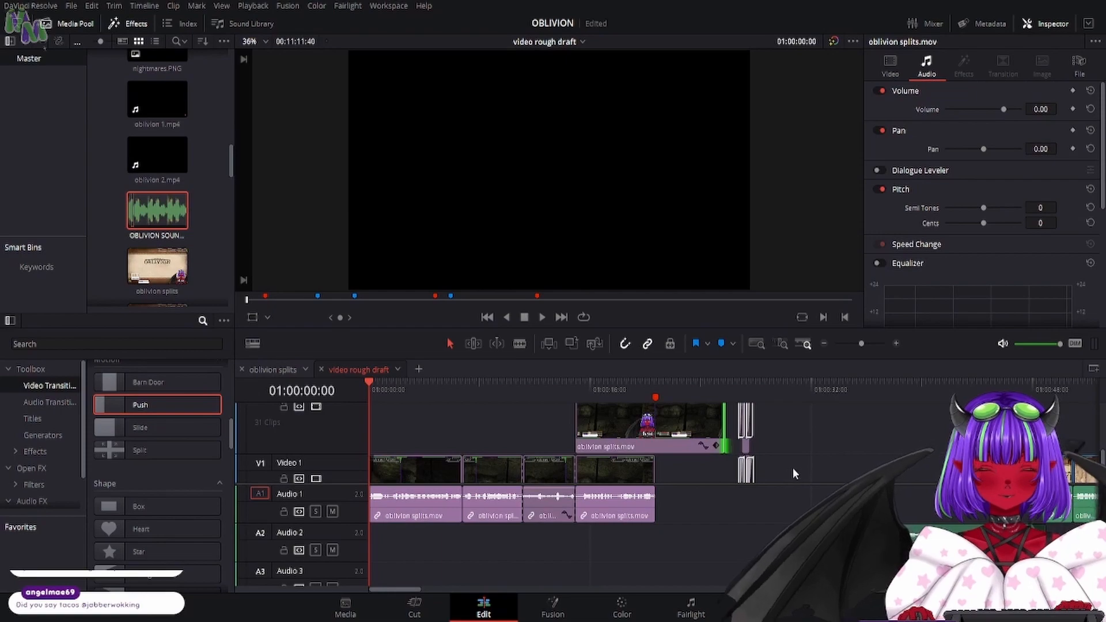
- Move the mini logo.png and Solid Color transition clips later, to just before the title-screen clips
drag(793, 450, 737, 484)
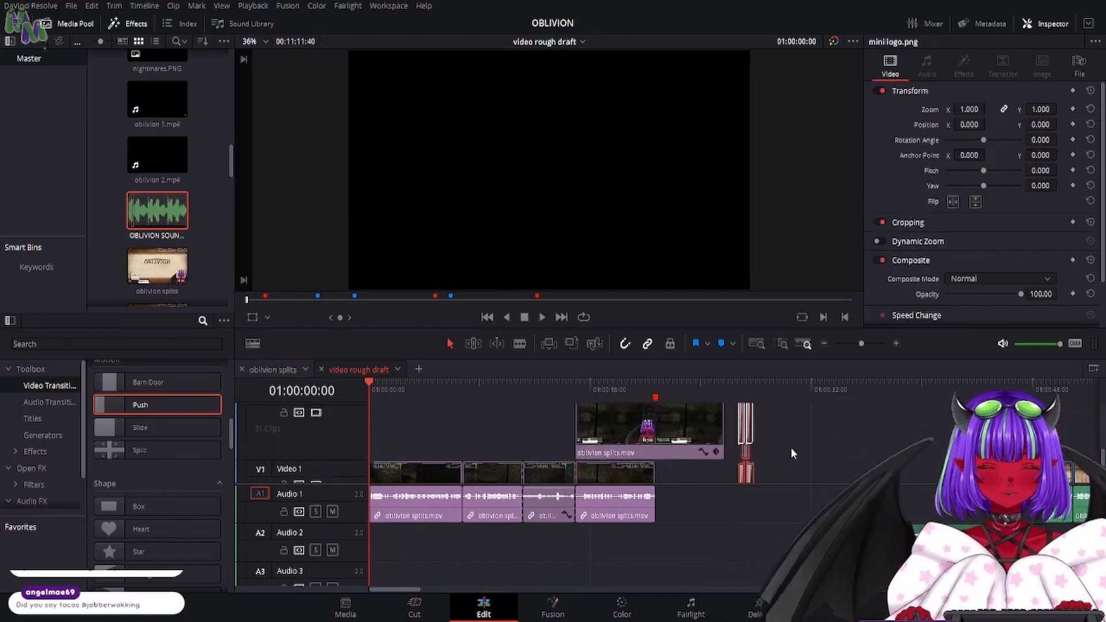
drag(803, 408, 747, 458)
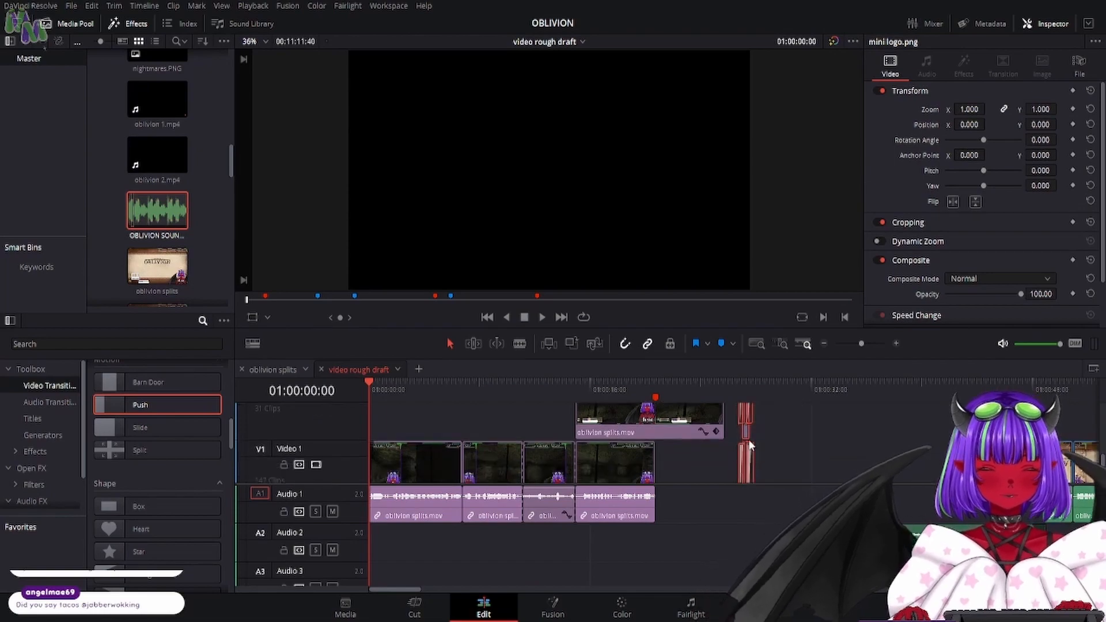
key(Delete)
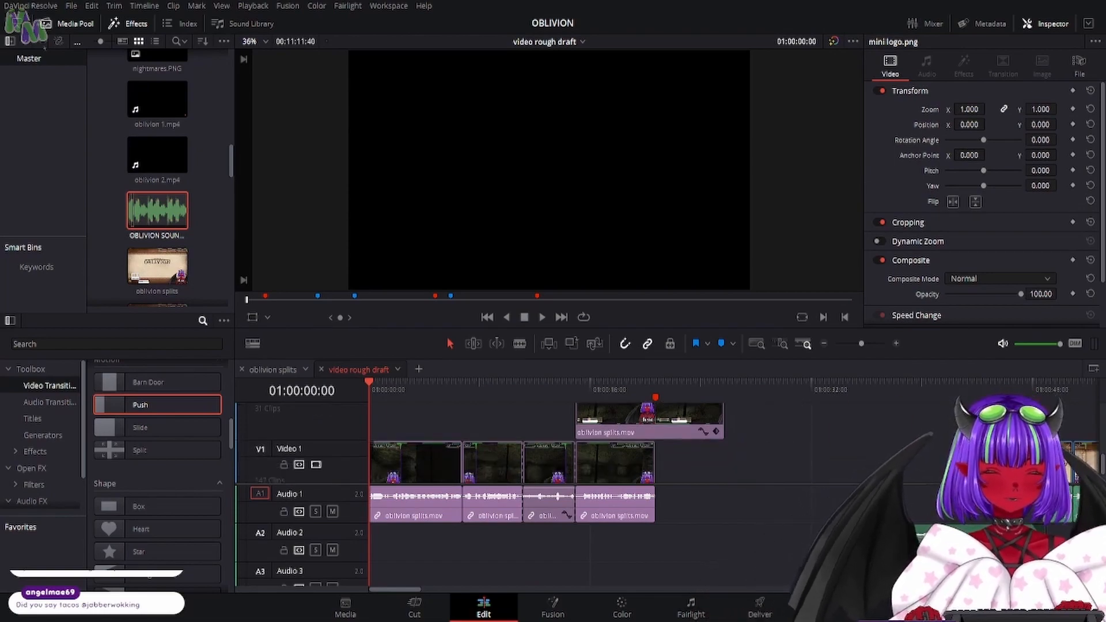
scroll(576, 438, up, 3)
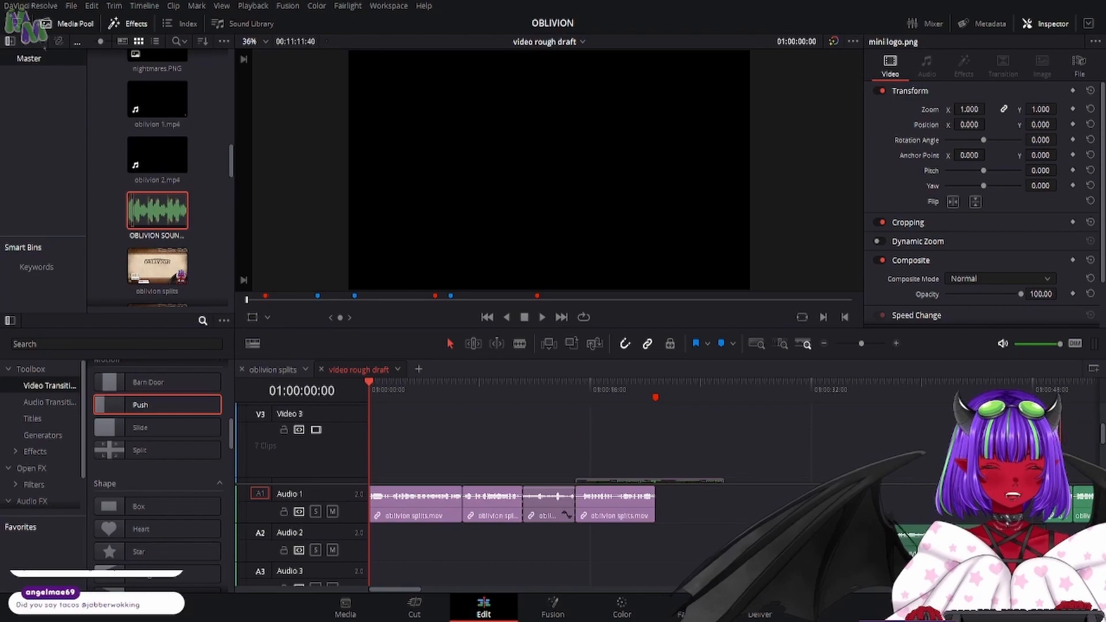
scroll(737, 458, down, 3)
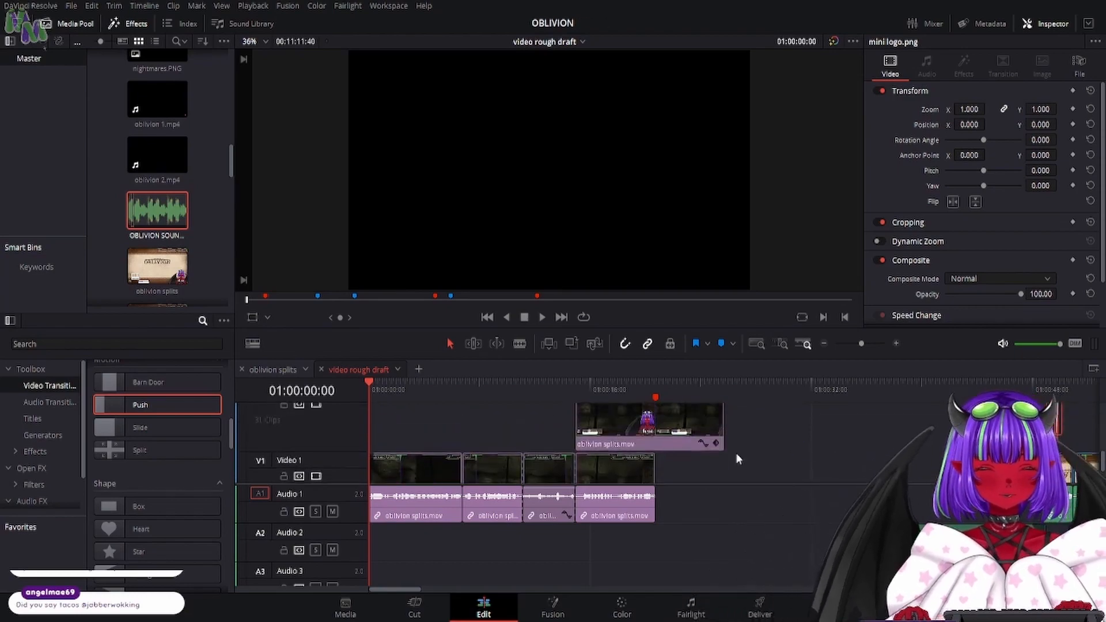
- Move all the opening oblivion splits.mov clips, with the extended copy, later along the timeline toward the logo transition
drag(784, 439, 494, 500)
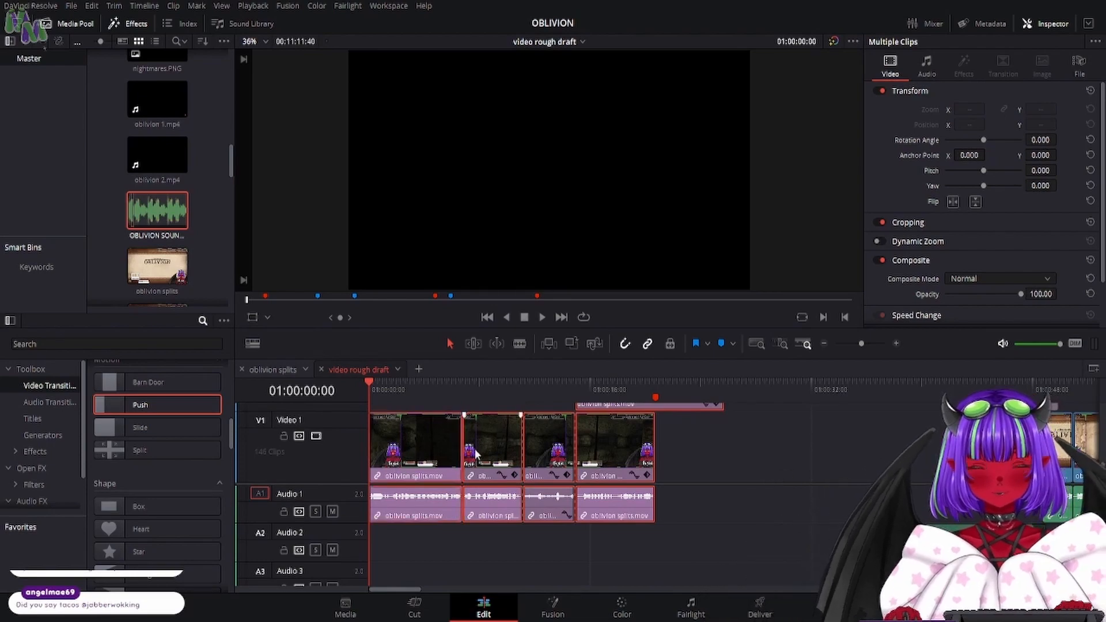
drag(476, 455, 667, 468)
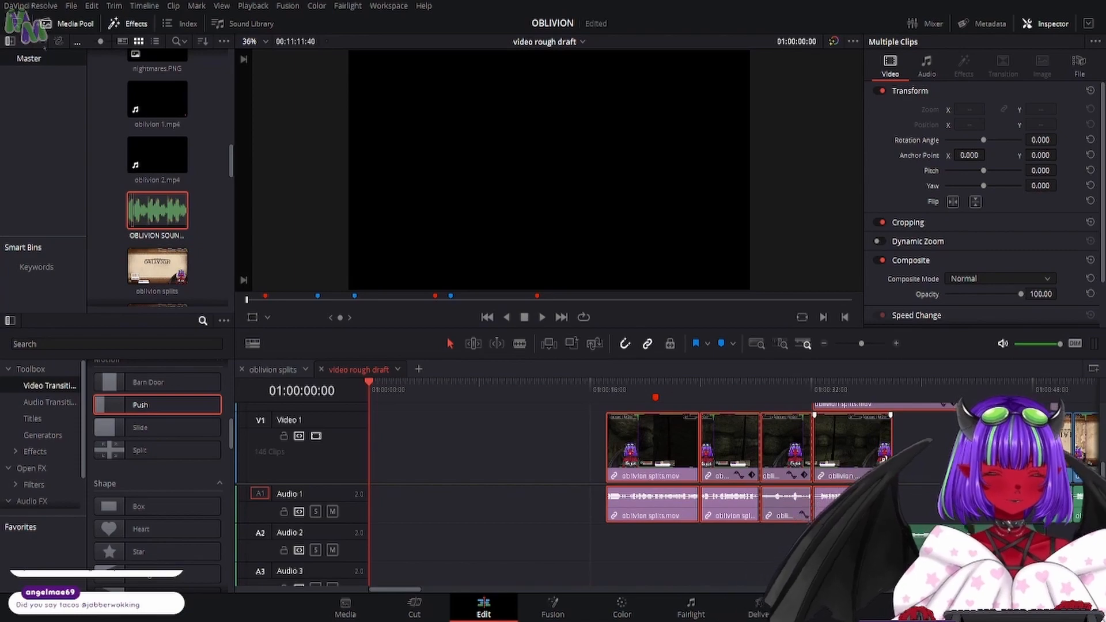
mouse_move(892, 456)
mouse_down()
mouse_move(873, 455)
mouse_move(893, 455)
mouse_up()
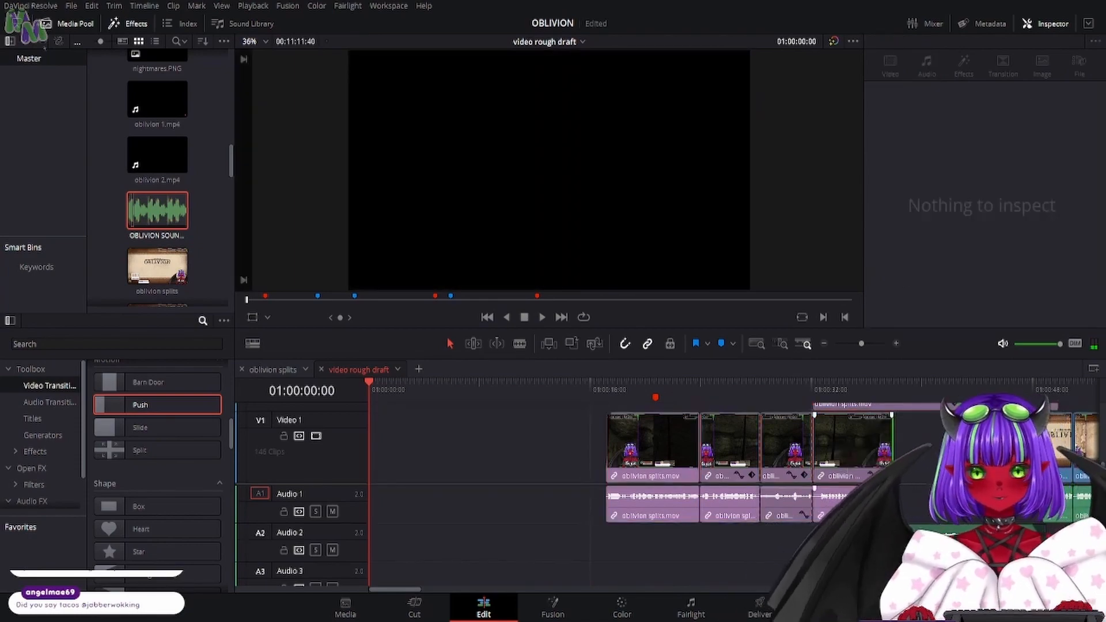
drag(871, 494, 873, 496)
drag(793, 552, 595, 425)
drag(674, 465, 681, 465)
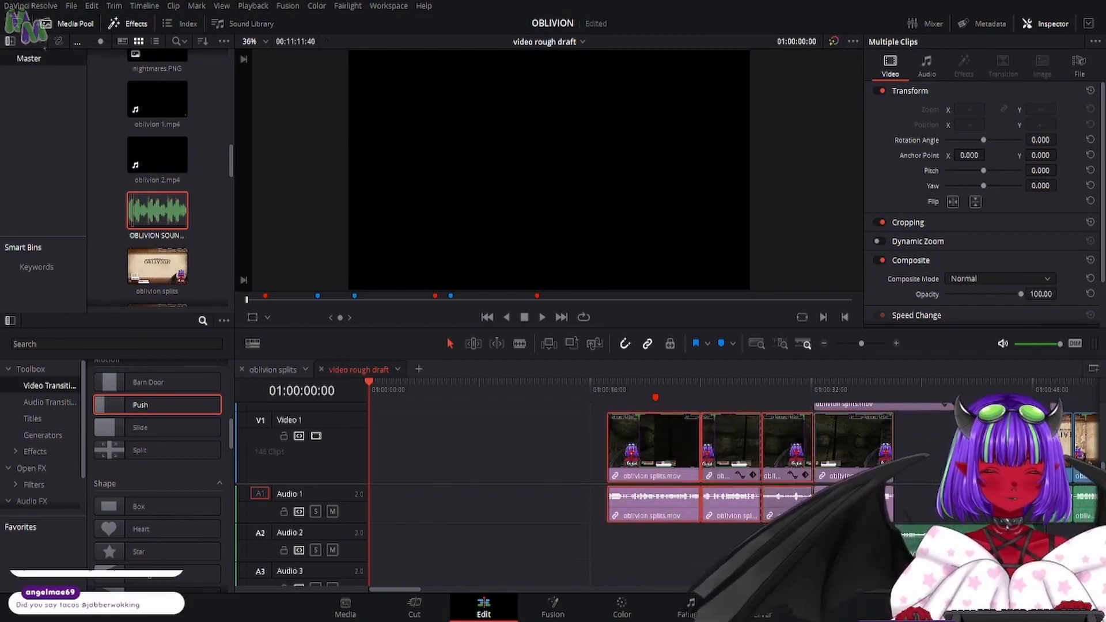
- Extend the end of the oblivion splits.mov copy on Video 2 toward the title-screen clips
click(818, 544)
scroll(914, 468, up, 2)
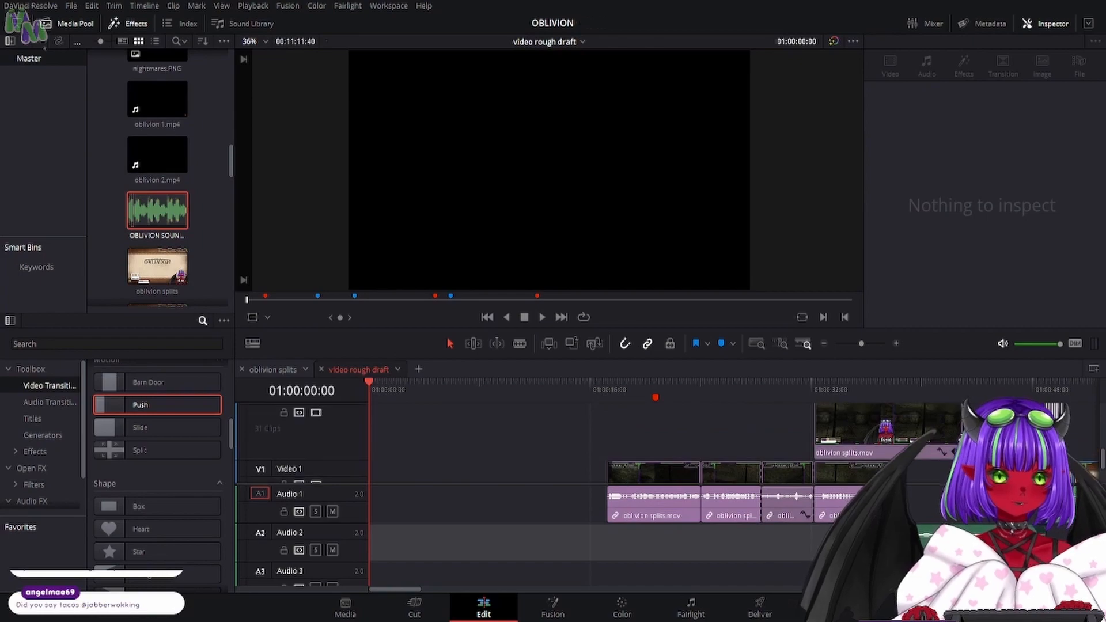
drag(961, 429, 981, 429)
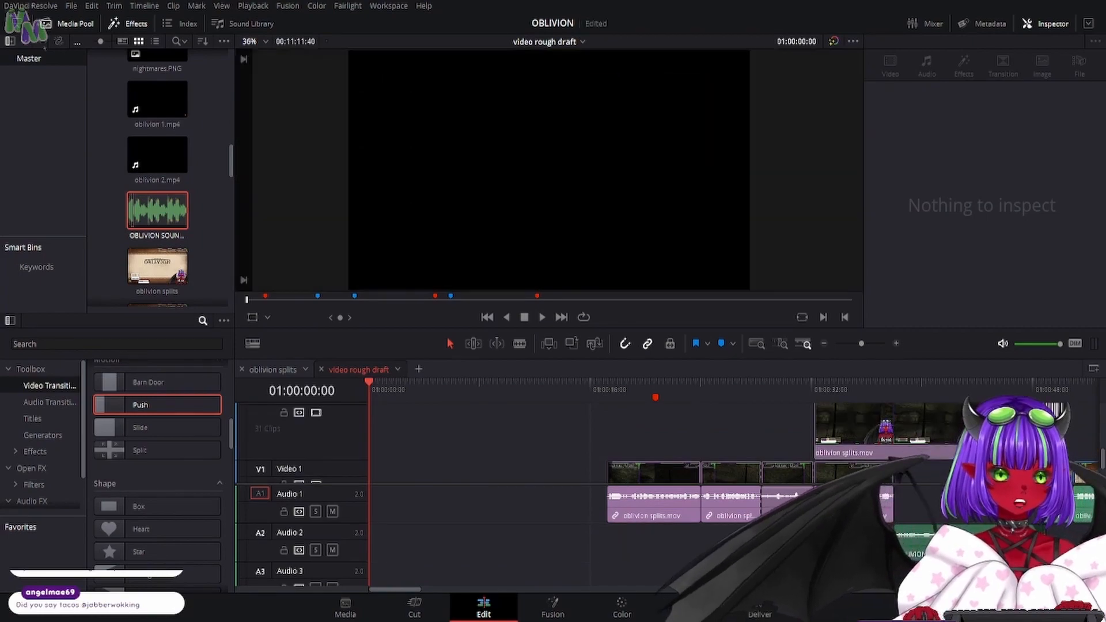
- Move the mini logo.png and Solid Color transition clips up one video track and slightly earlier on the timeline
scroll(761, 398, up, 2)
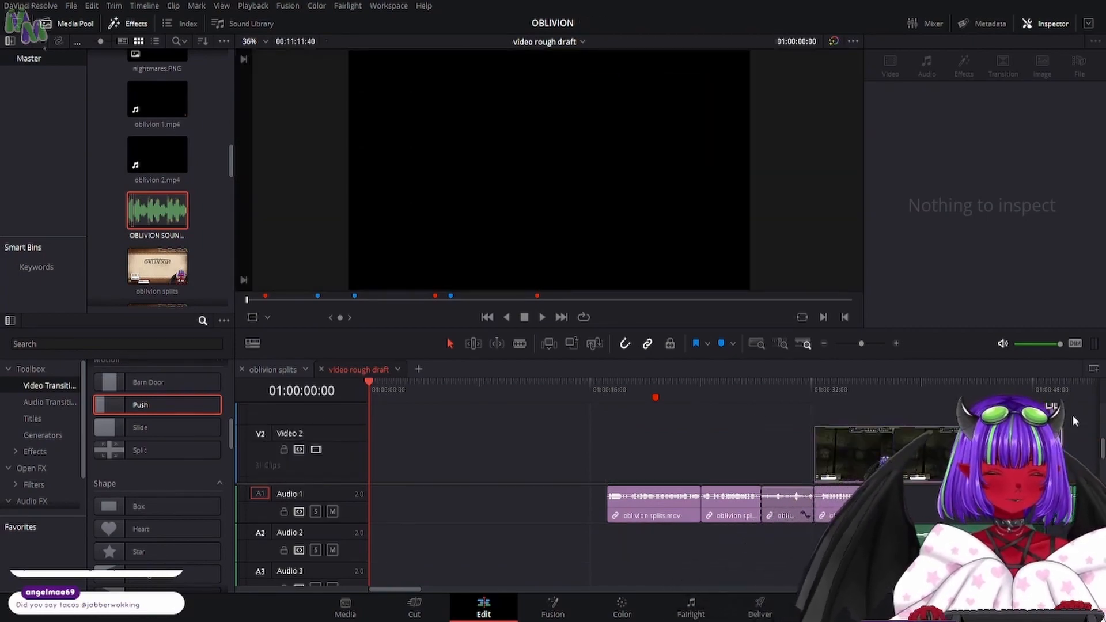
click(1078, 412)
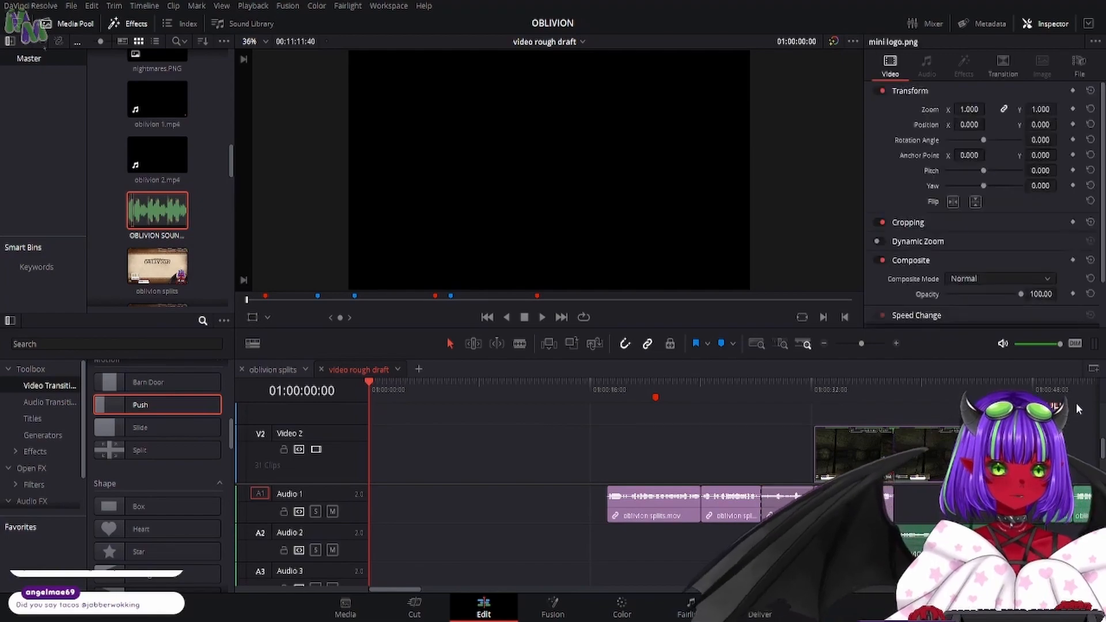
click(1063, 386)
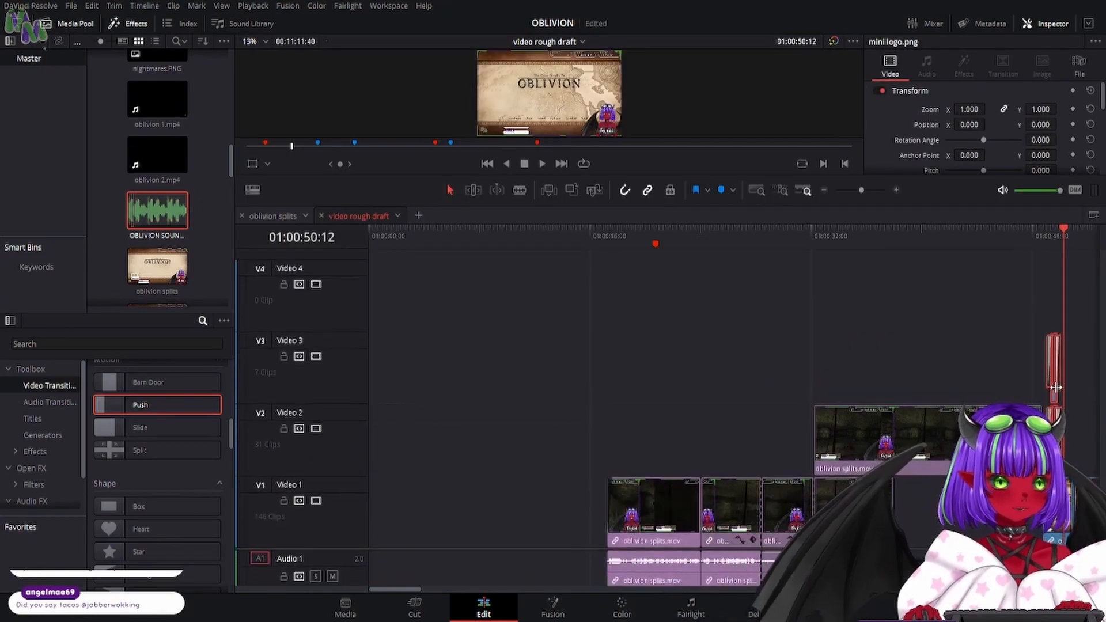
drag(1053, 392, 1039, 288)
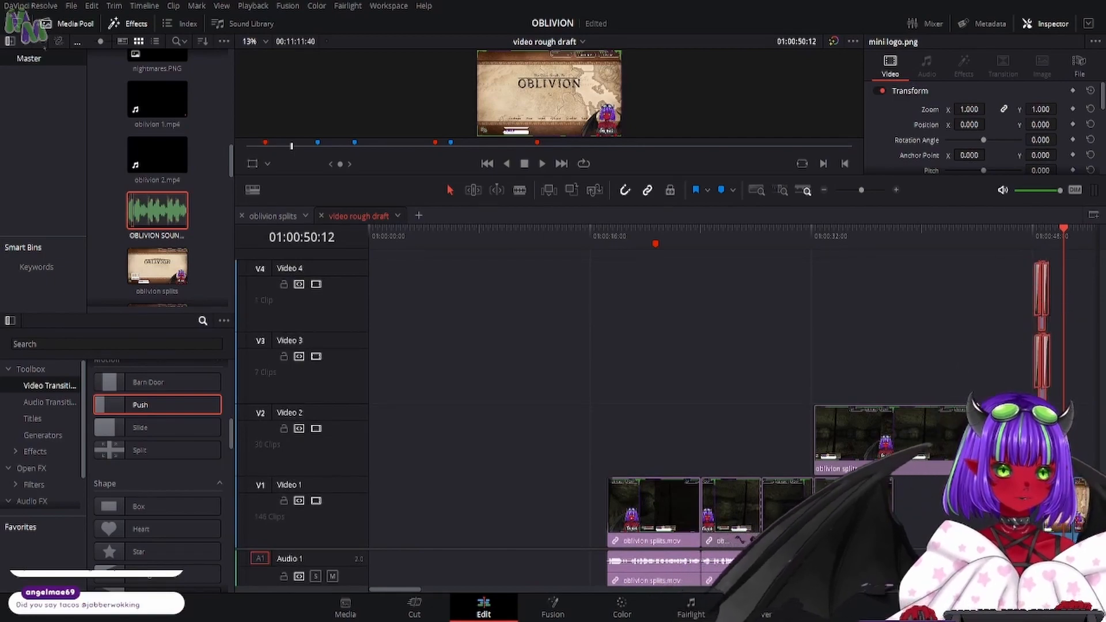
- Split the Video 2 copy where the last Video 1 opening clip ends, delete its first part, and move the remainder down to Video 1
click(520, 190)
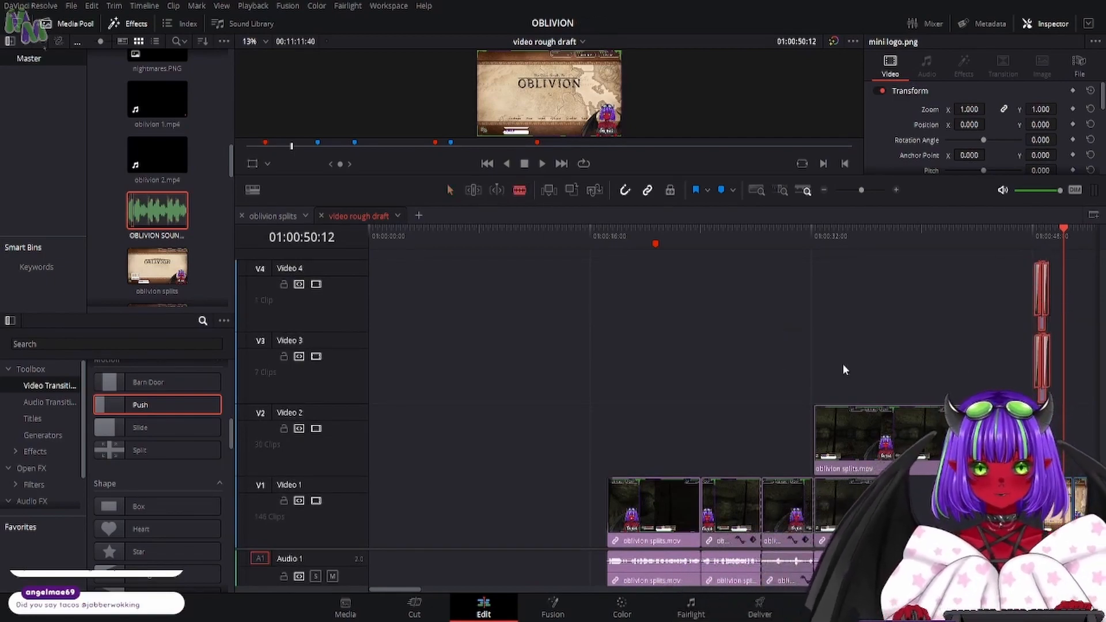
click(895, 438)
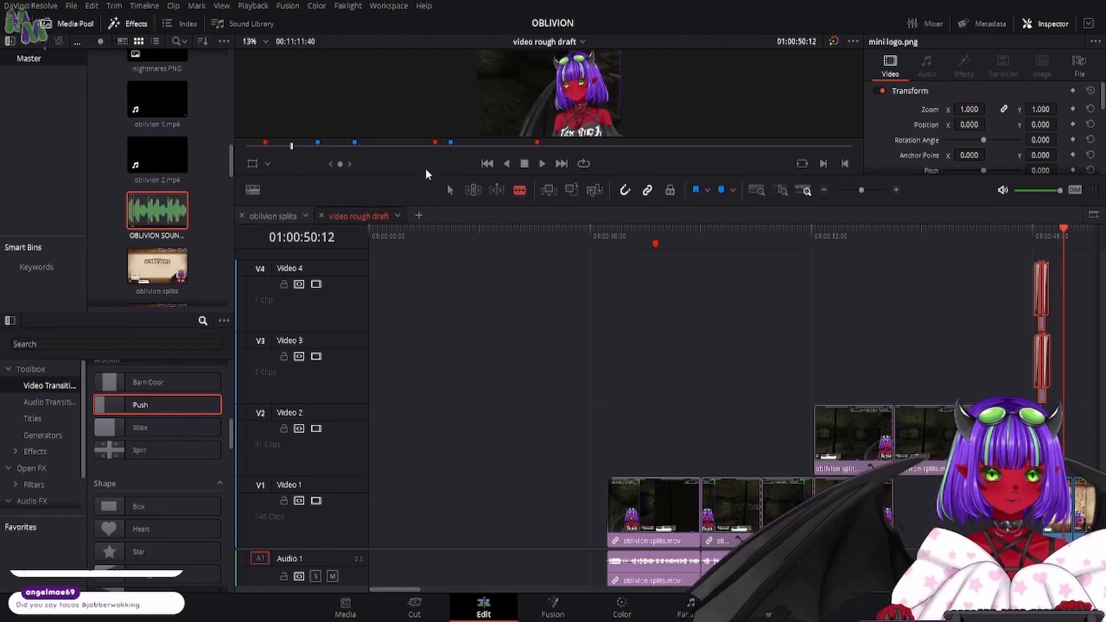
click(450, 189)
click(855, 439)
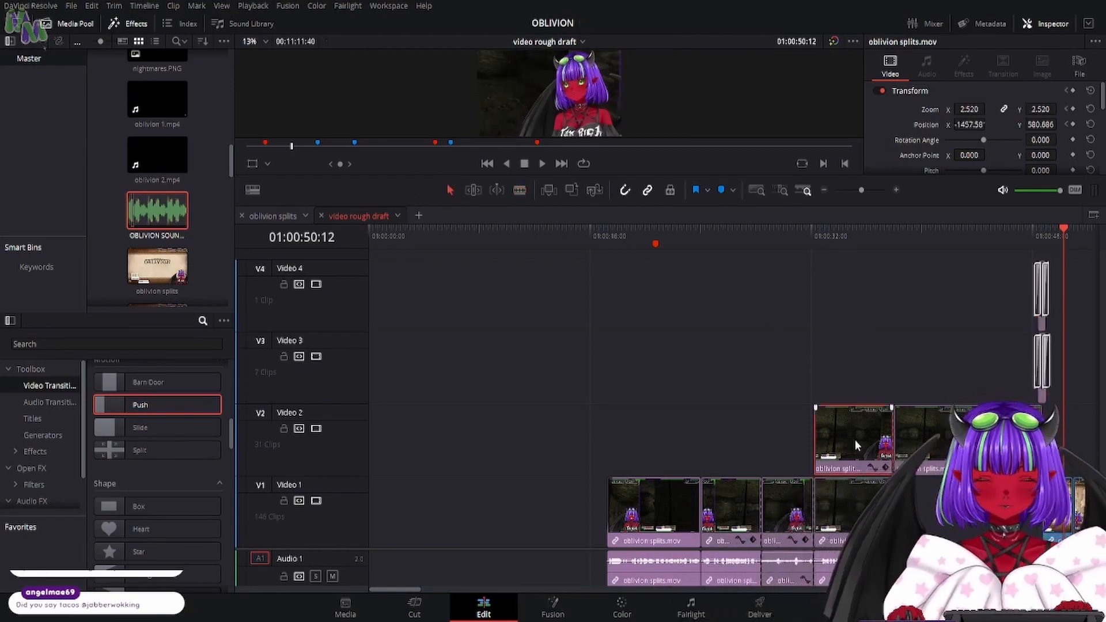
key(BackSpace)
drag(968, 442, 967, 510)
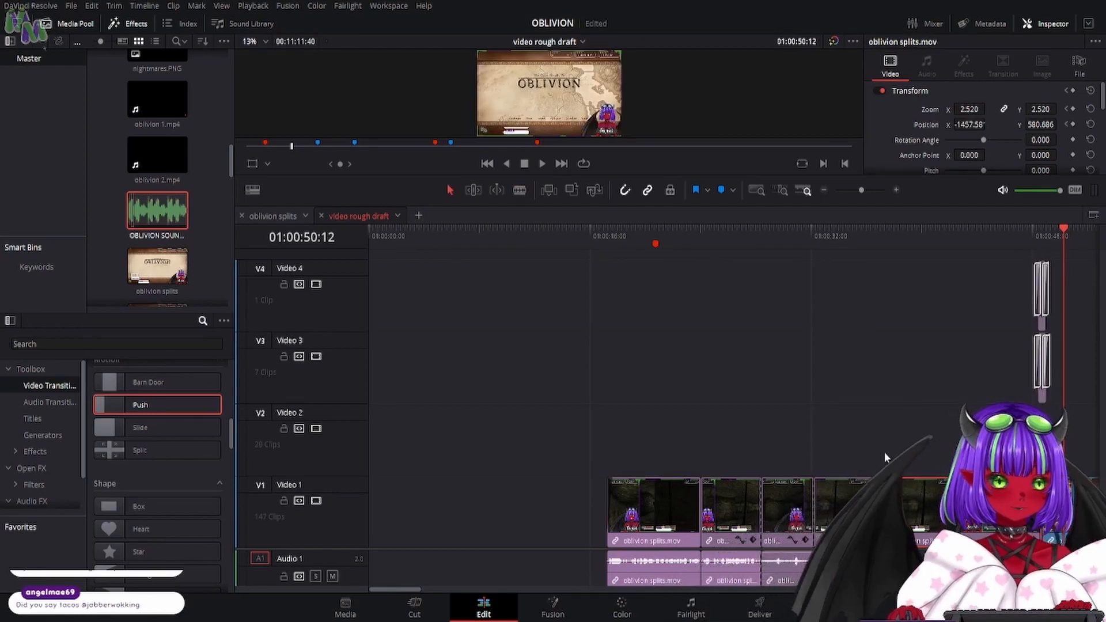
- Blur the last opening oblivion splits.mov clip with a blur radius of 1.48 on the Color page
click(620, 611)
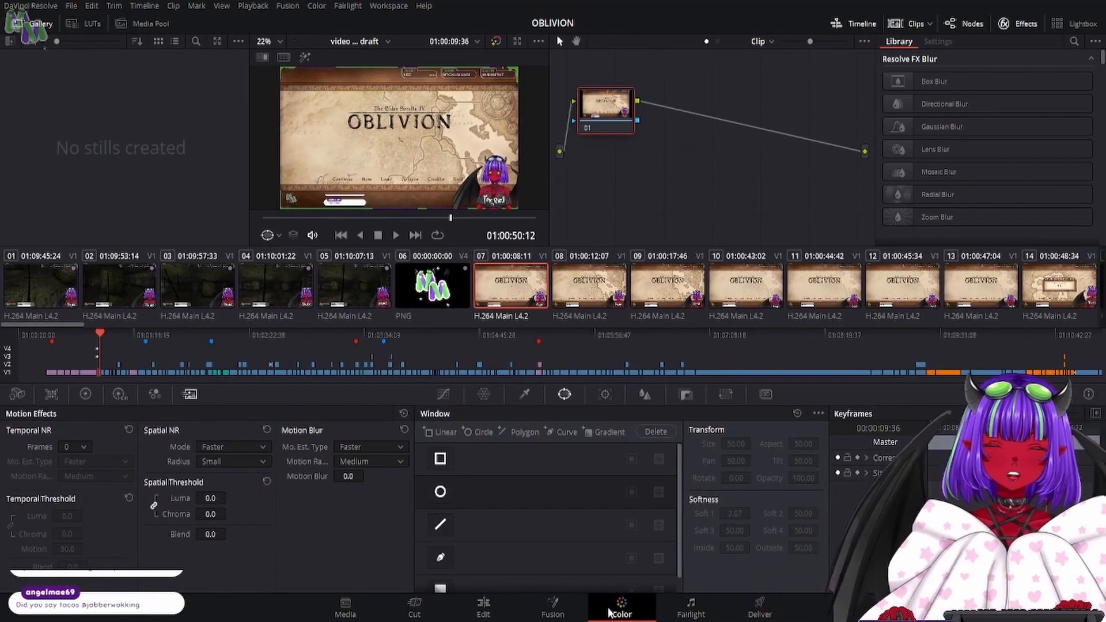
click(353, 286)
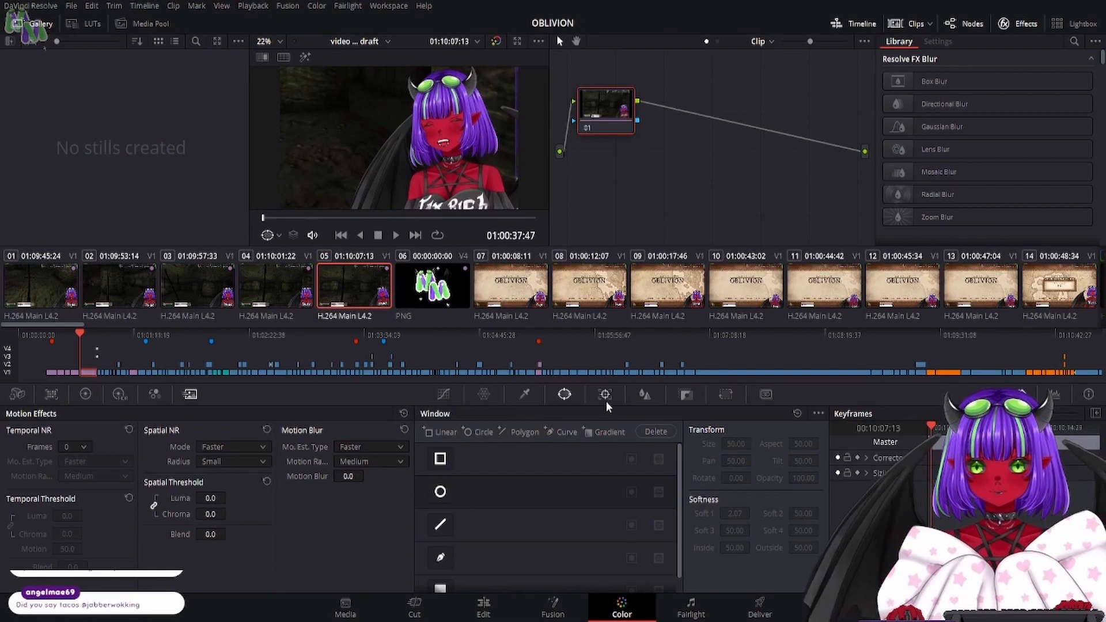
click(647, 393)
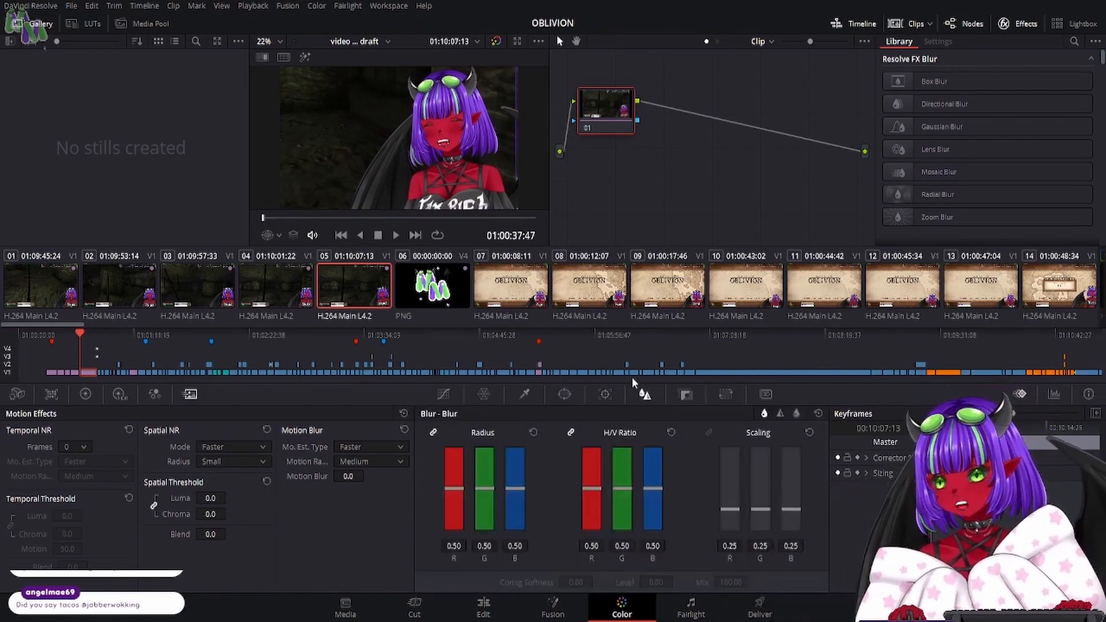
drag(521, 486, 517, 388)
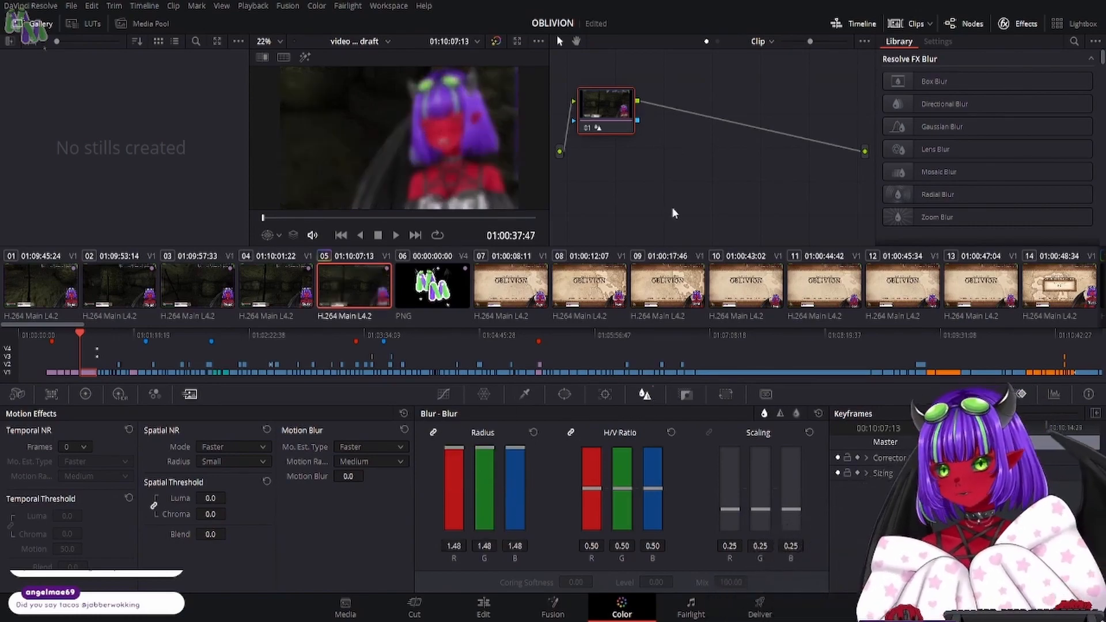
- Add a Blur Dissolve video transition at the cut between the last sharp opening clip and the blurred clip on Video 1
click(484, 606)
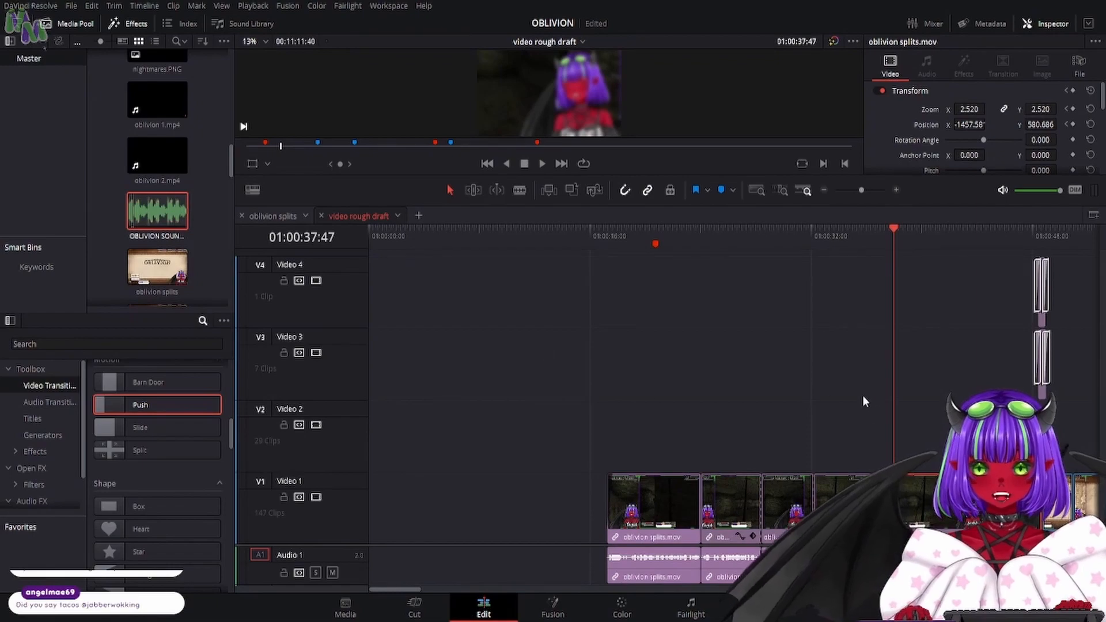
click(943, 251)
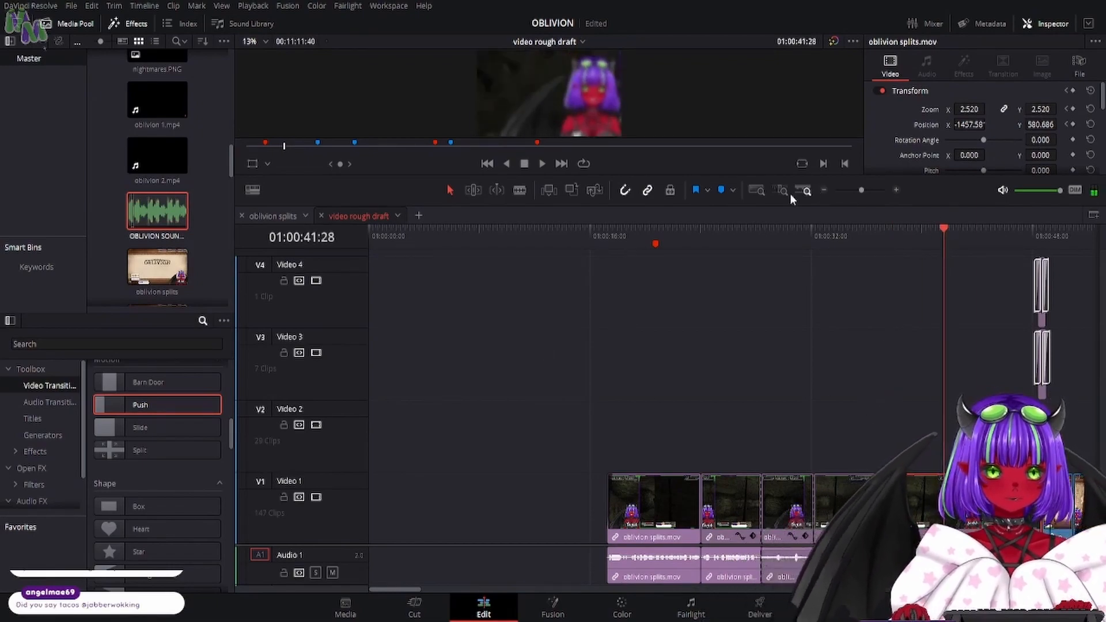
drag(766, 174, 766, 337)
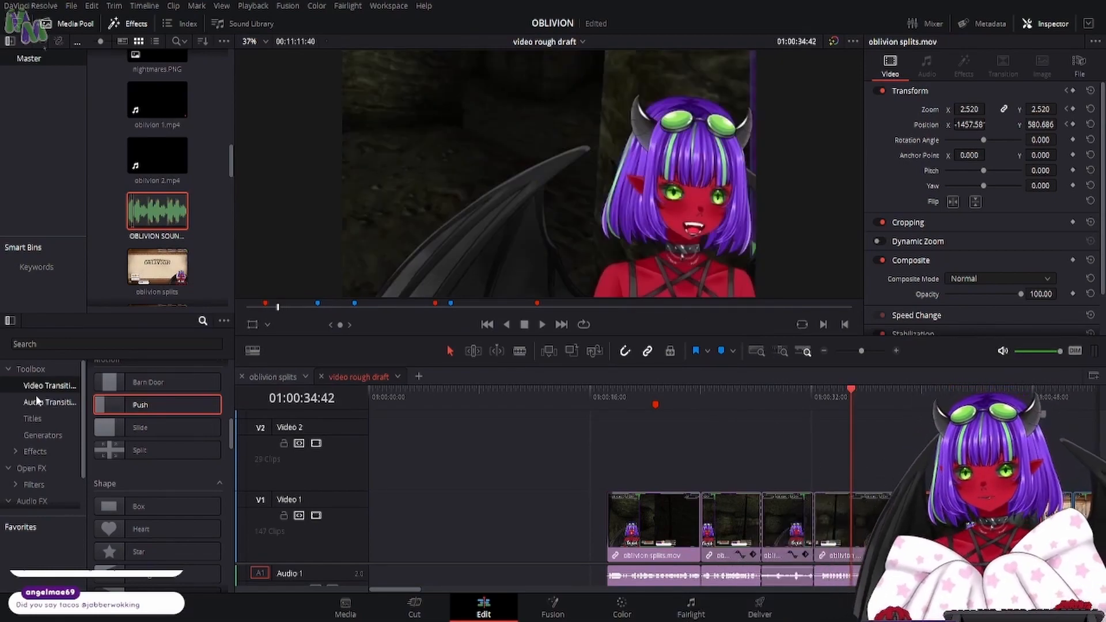
scroll(116, 464, up, 6)
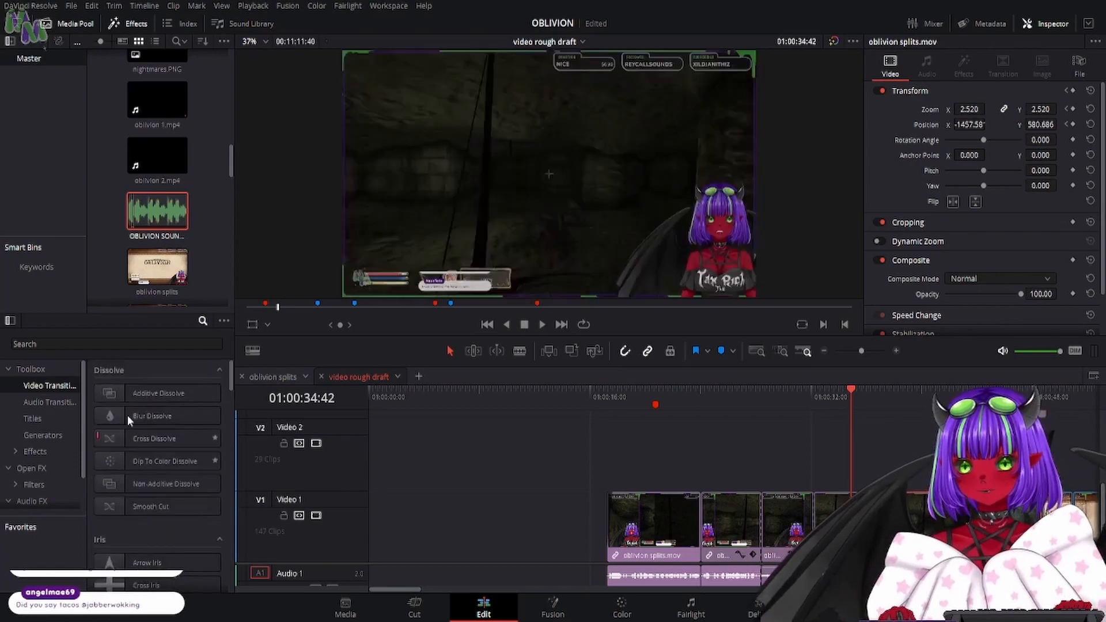
click(127, 414)
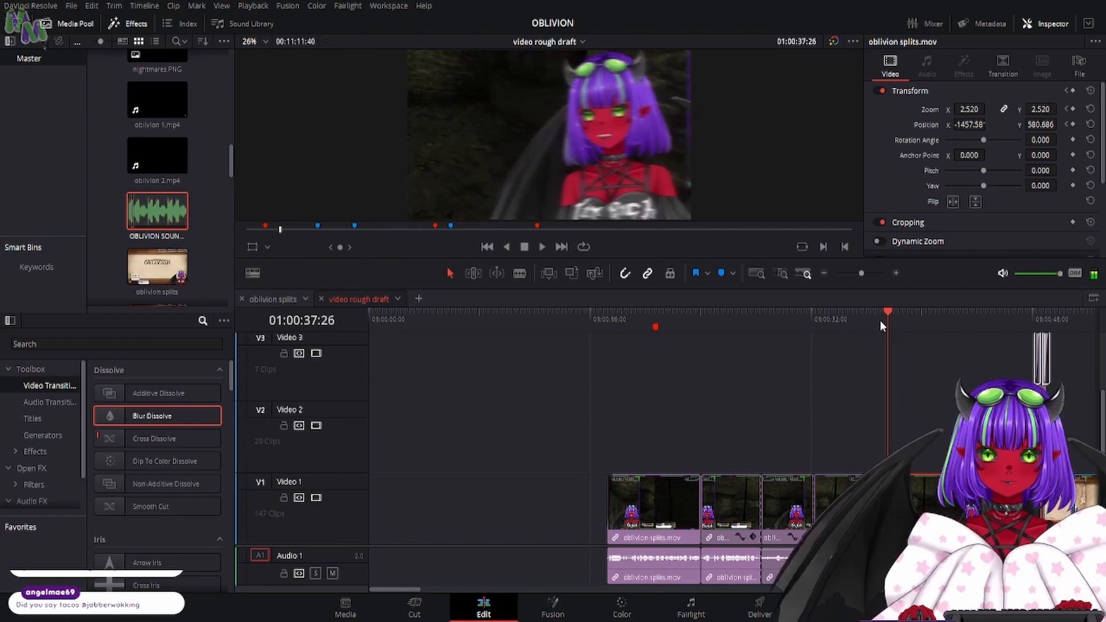
key(Right)
key(Right)
key(Right)
key(Right)
key(Right)
key(Right)
key(Right)
key(Right)
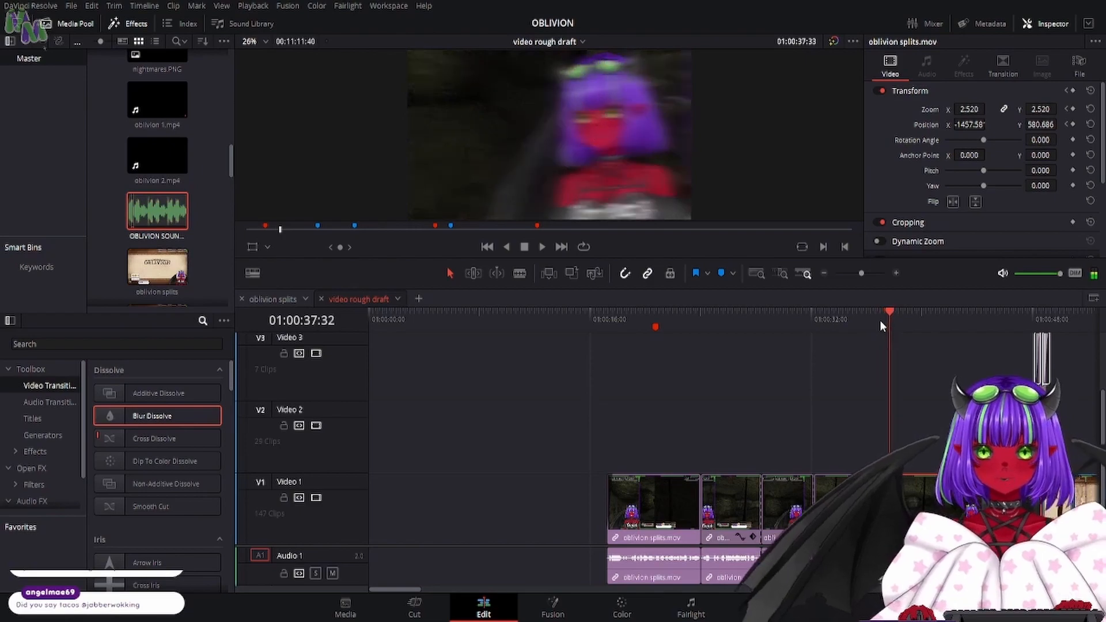
- Set the Blur Dissolve's vertical strength to 1.000 and play back the transition into the blurred clip
click(1003, 65)
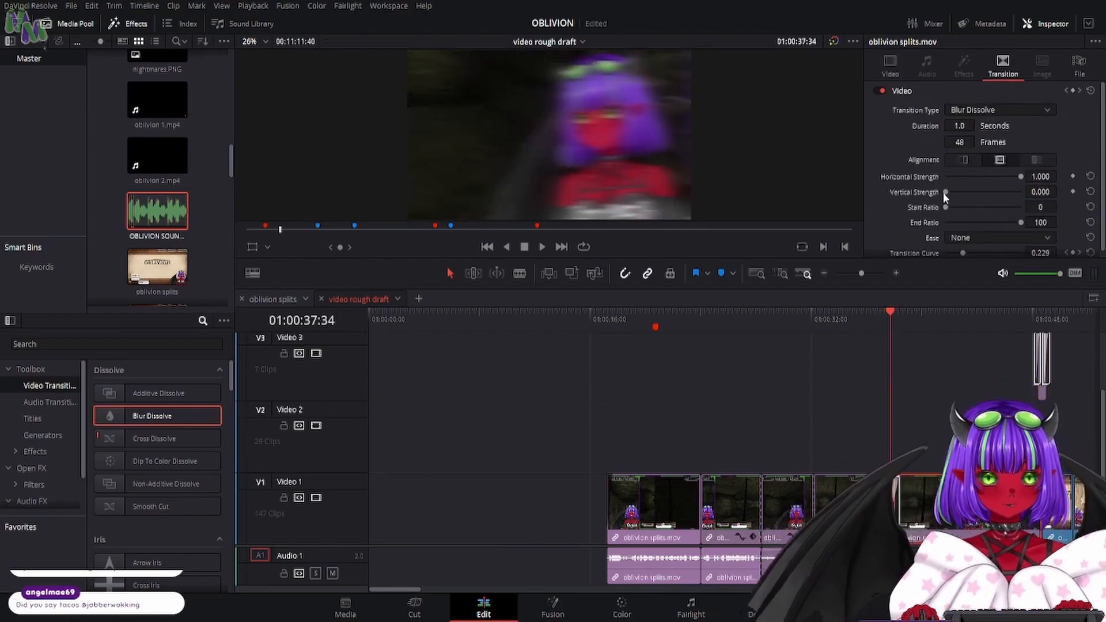
drag(944, 193, 1050, 209)
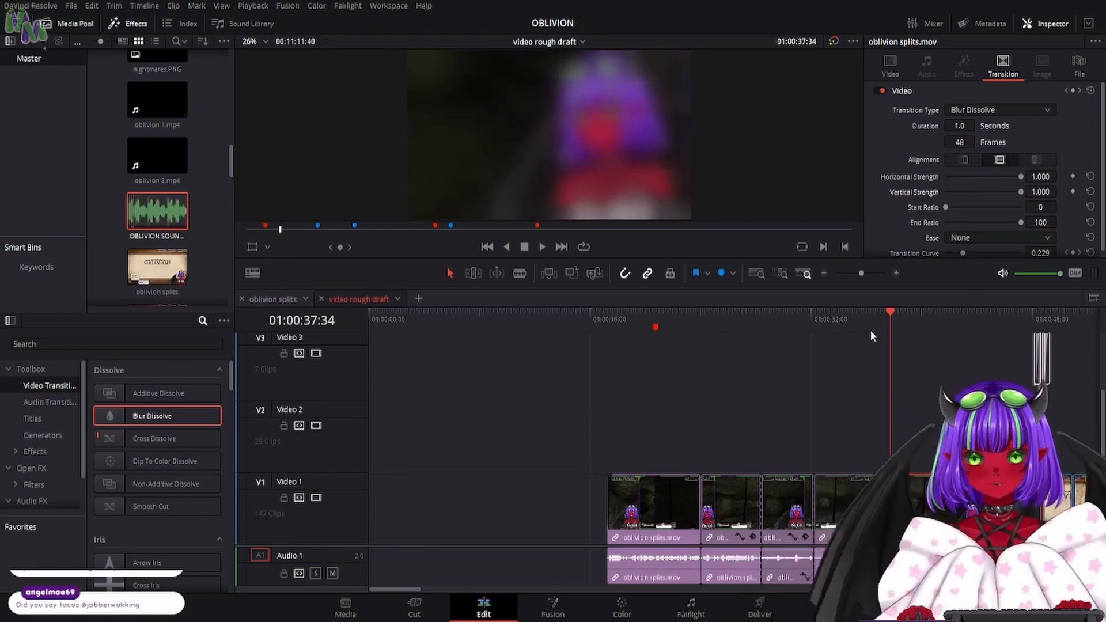
click(847, 322)
drag(795, 259, 798, 455)
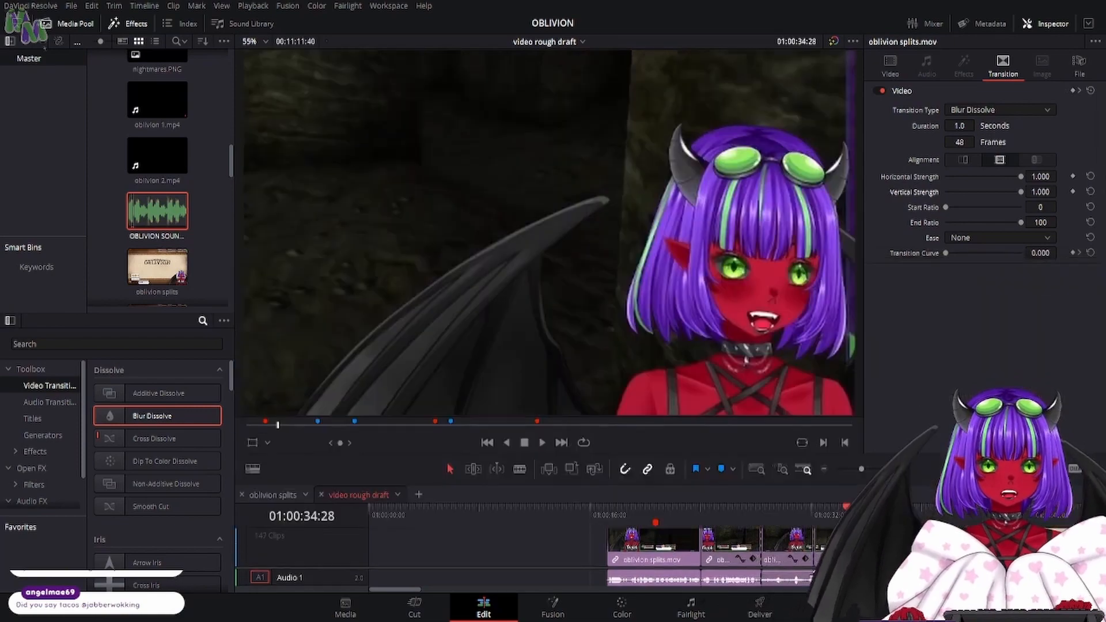
key(space)
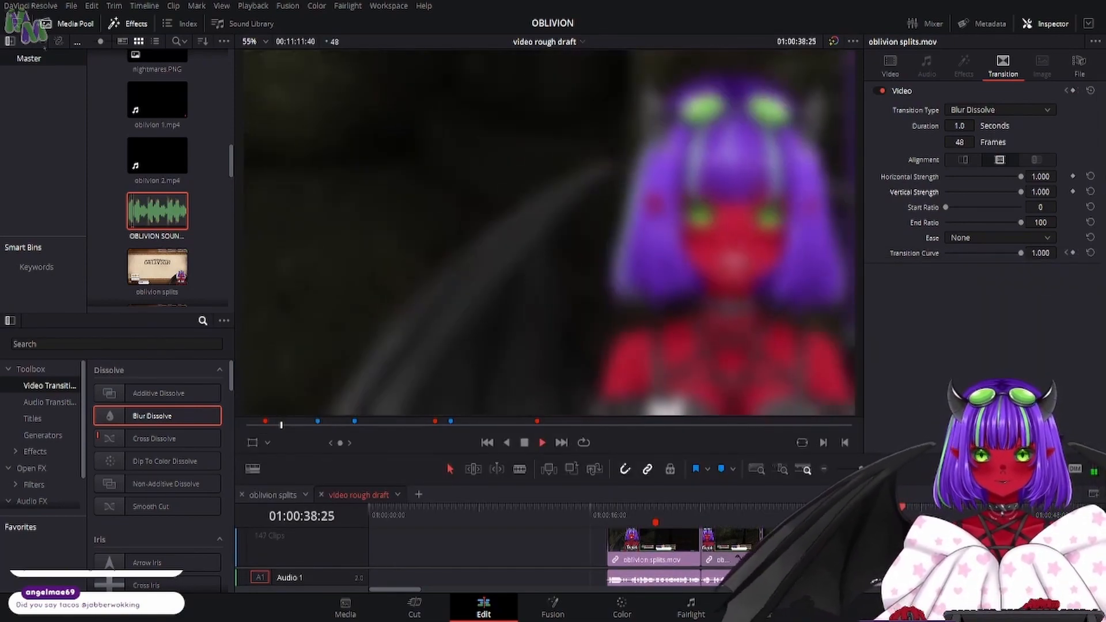
key(space)
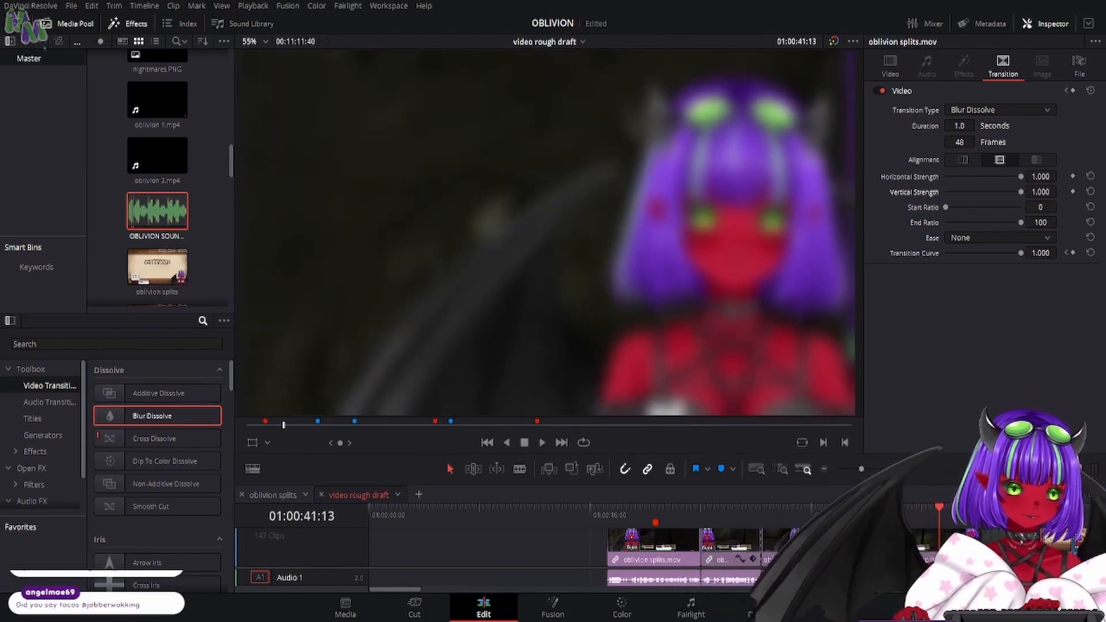
- Set the Blur Dissolve's horizontal strength to 0.275 and its vertical strength to 0.290
key(Up)
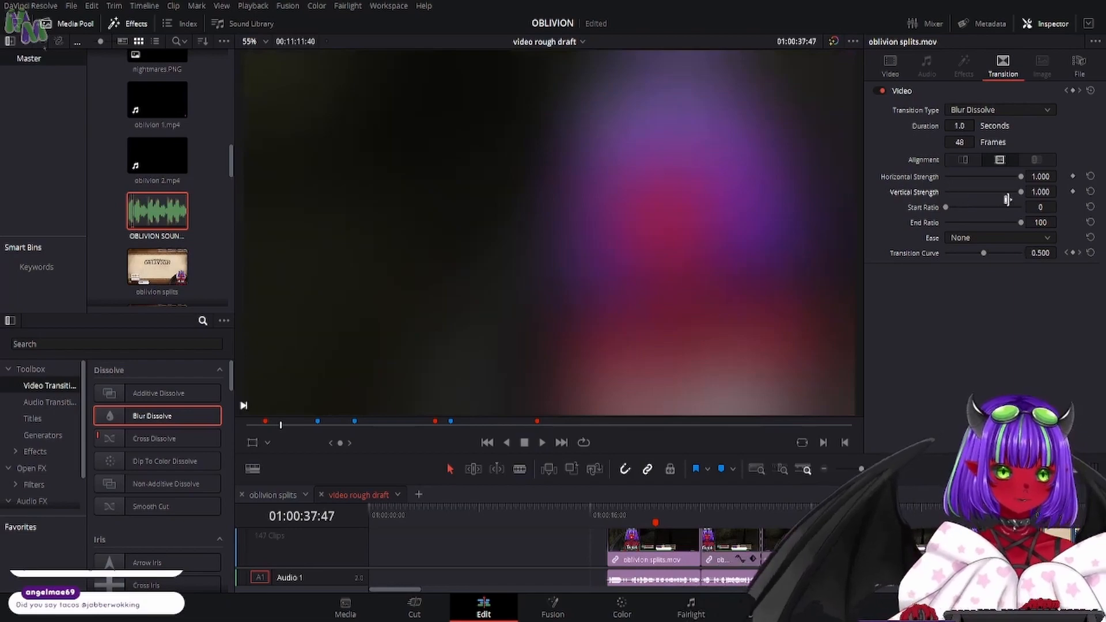
click(984, 192)
drag(984, 191, 966, 177)
click(983, 176)
click(968, 192)
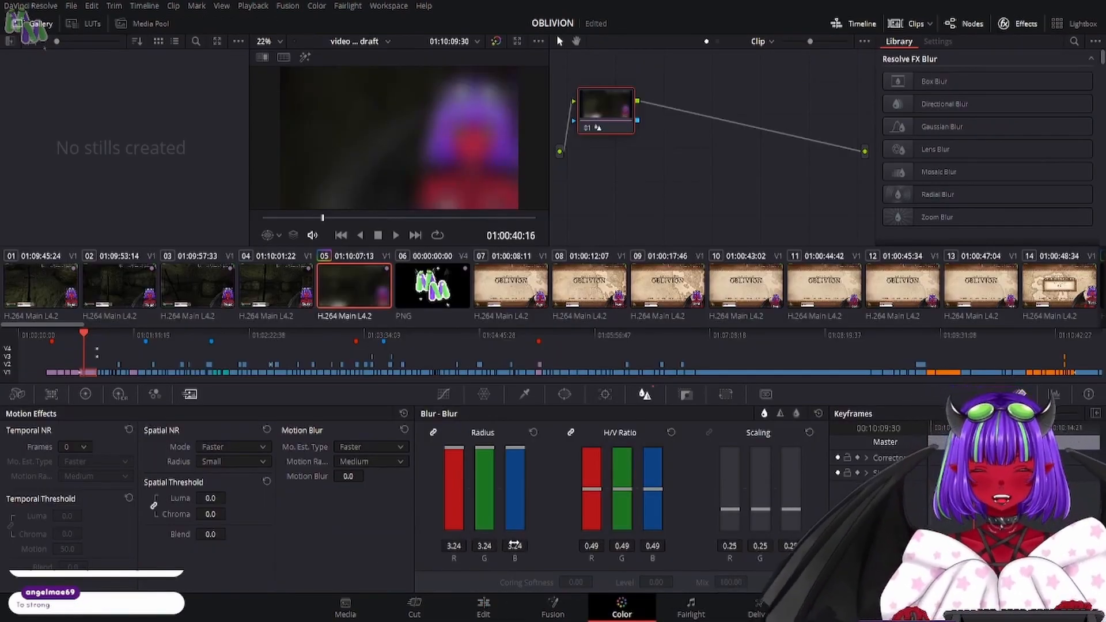
- Set the blurred opening clip's blur radius to 3.01 on the Color page, and return to the Edit page
mouse_move(515, 546)
mouse_down()
mouse_move(490, 546)
mouse_move(512, 546)
mouse_up()
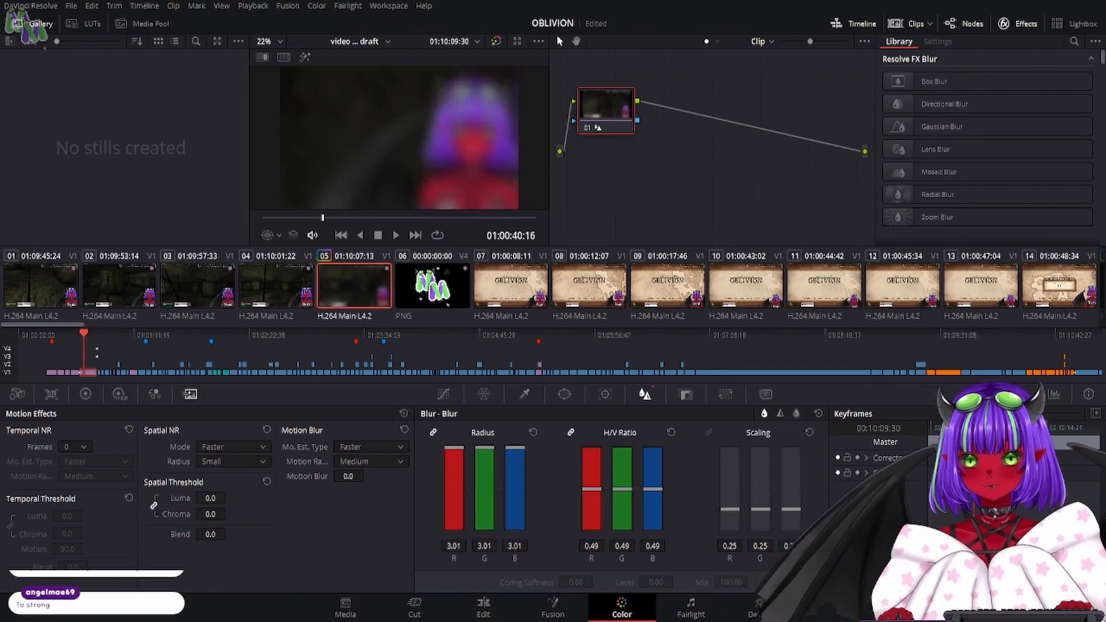
click(484, 606)
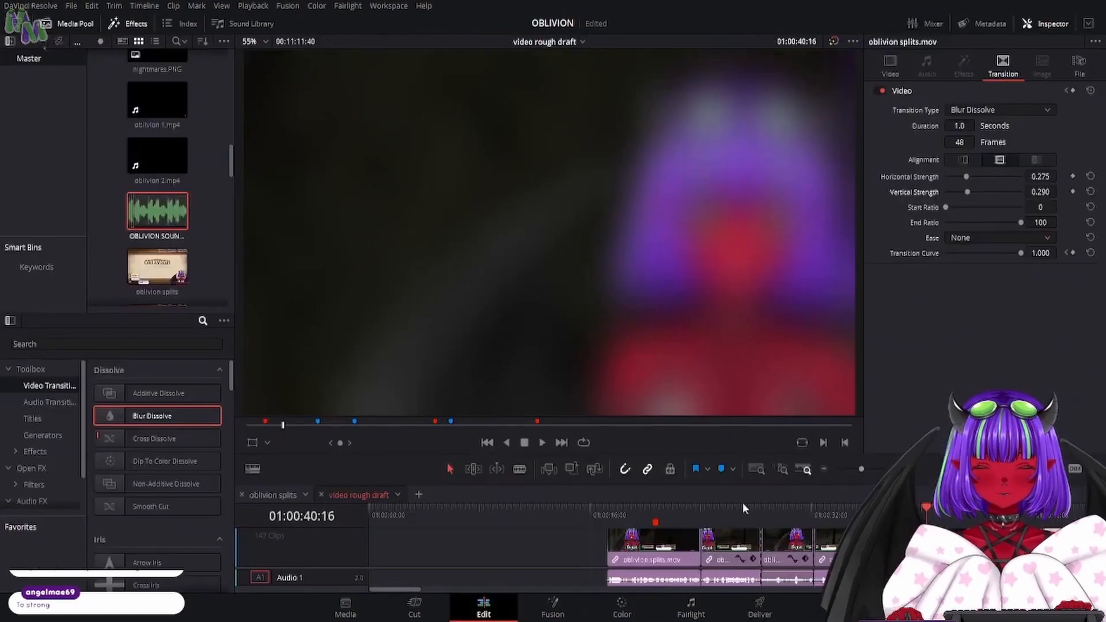
- Set the blurred clip's zoom to 1.000 and its position to X 0, Y 0 near its start
key(Up)
click(899, 62)
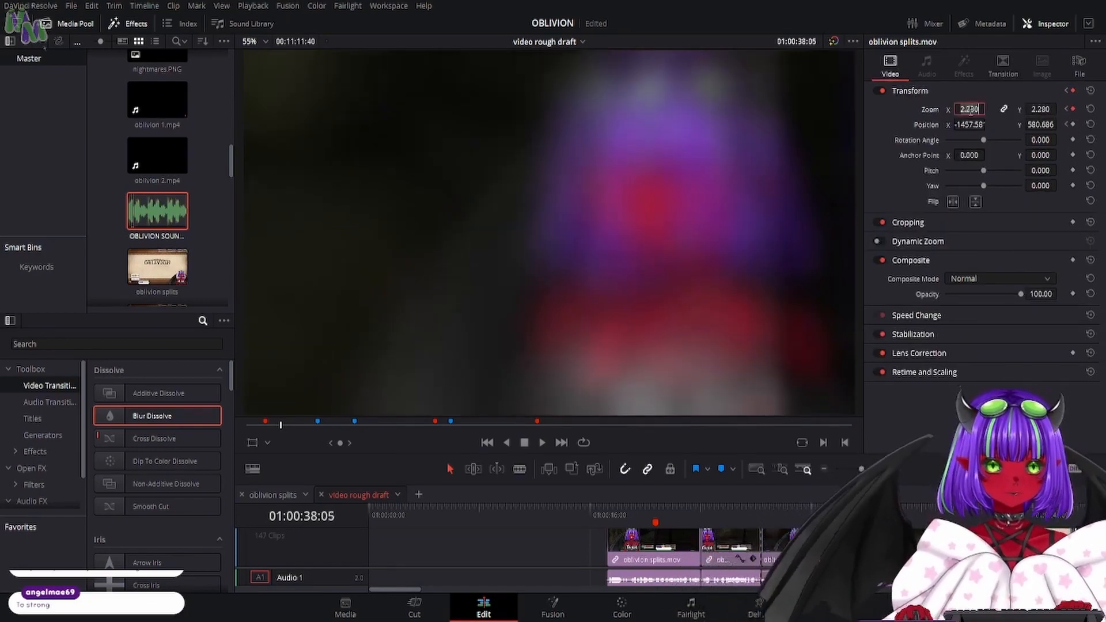
click(971, 125)
text(0)
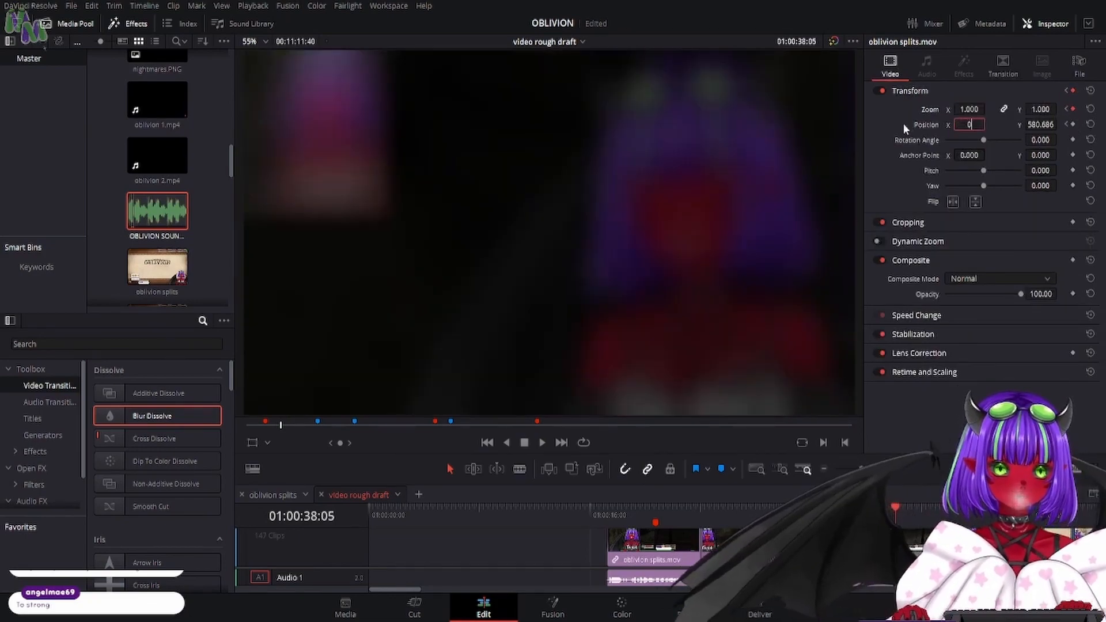
key(Tab)
text(0)
key(Return)
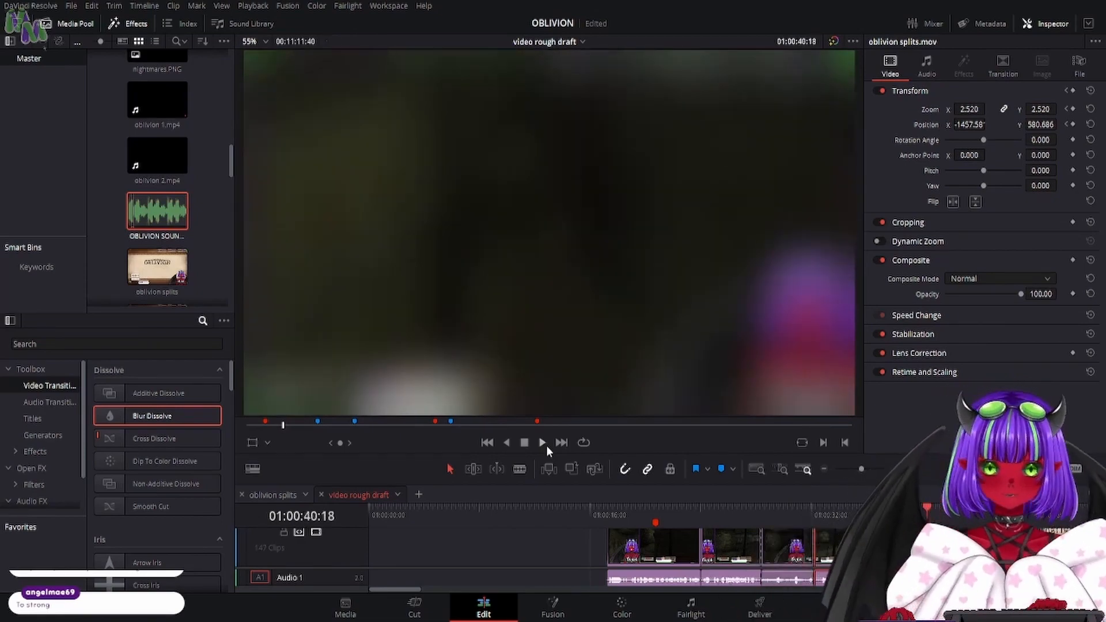
- Place the Mana Melody logo image from the media pool on Video 3, directly above the white Oblivion logo
scroll(157, 173, up, 10)
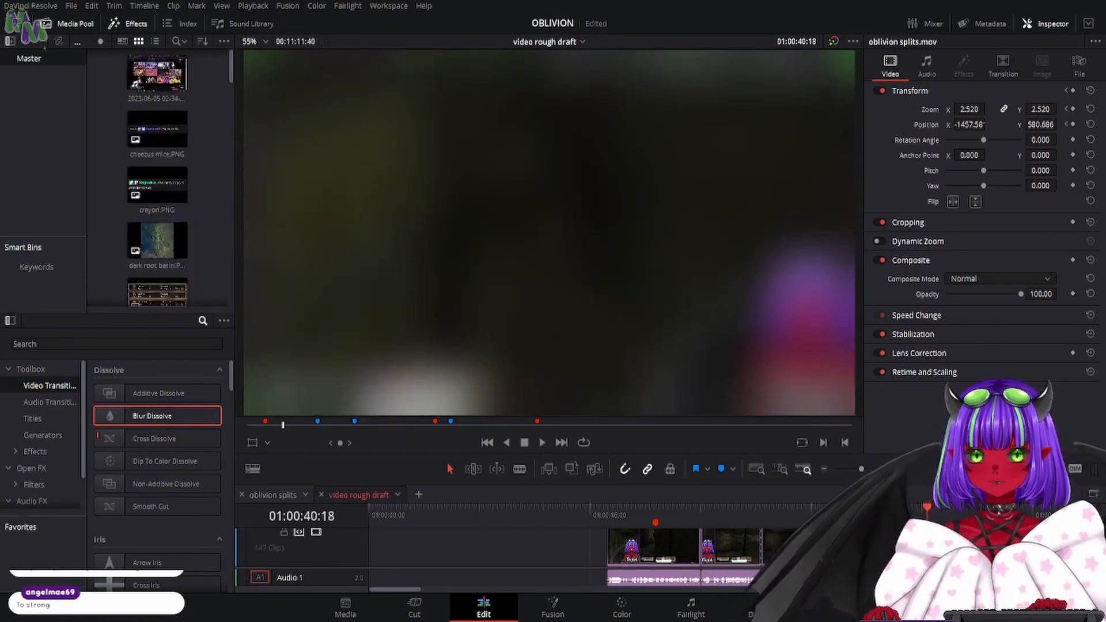
scroll(157, 173, down, 10)
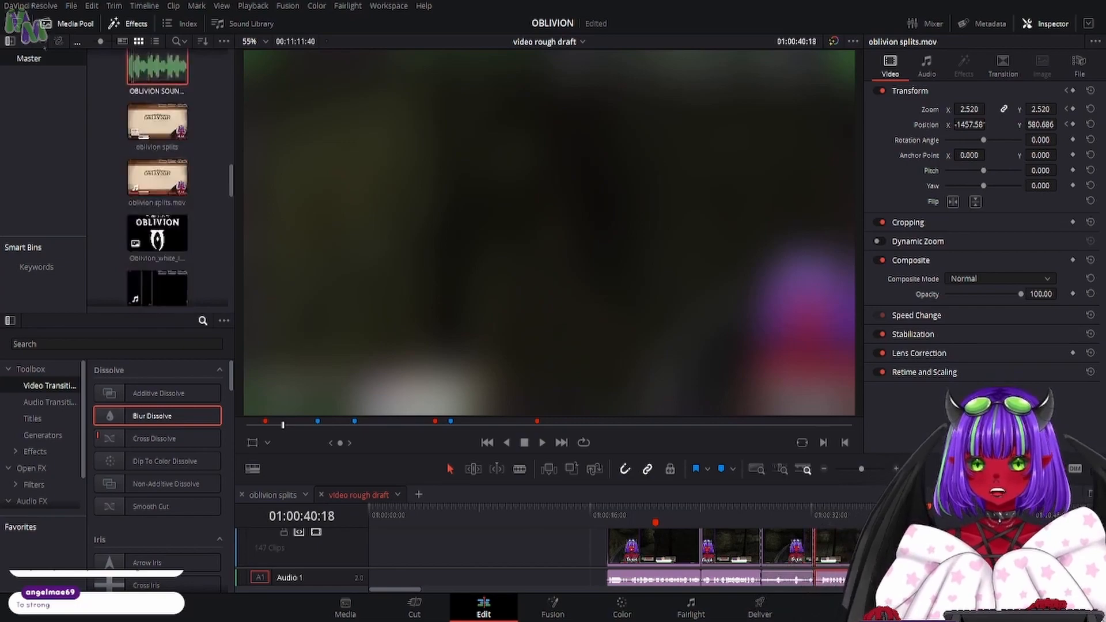
scroll(157, 173, down, 3)
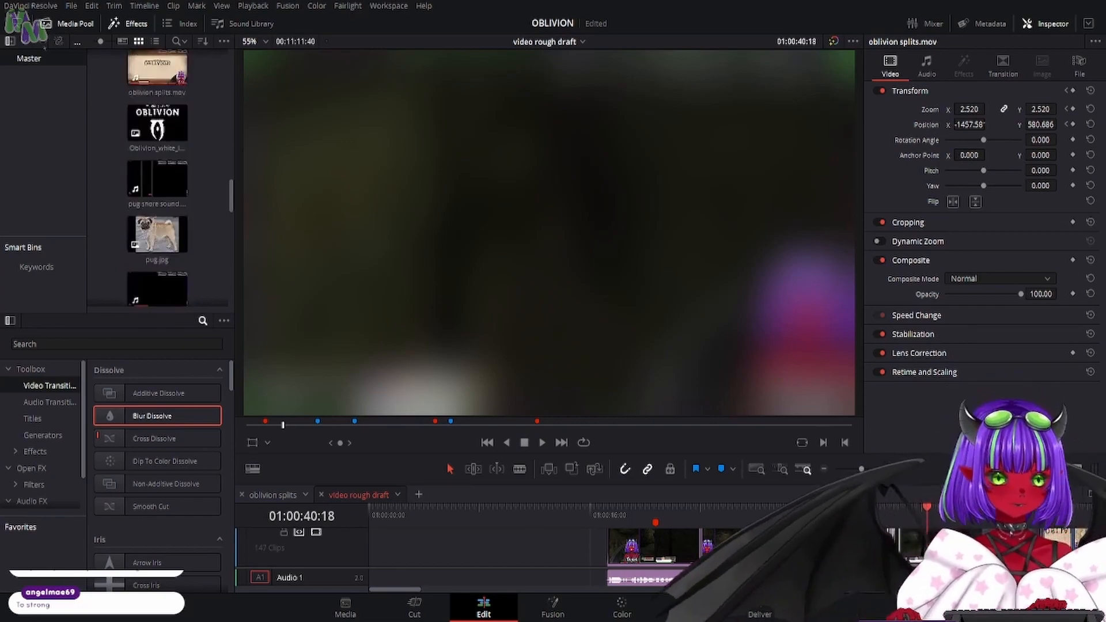
mouse_move(927, 515)
mouse_down()
mouse_move(907, 516)
mouse_move(921, 520)
mouse_up()
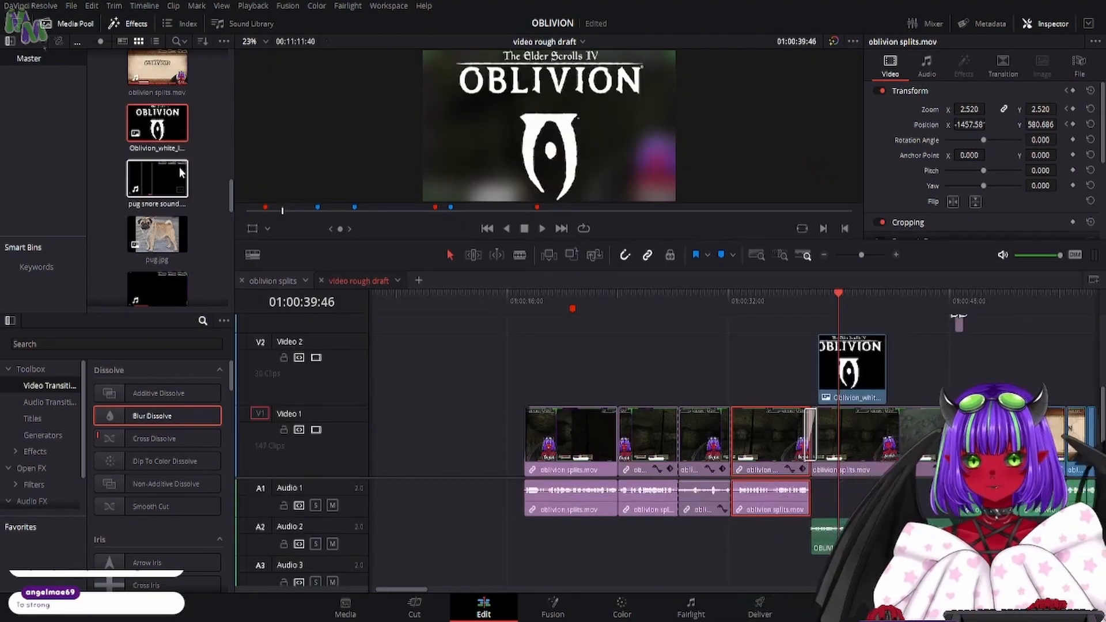
scroll(183, 174, down, 8)
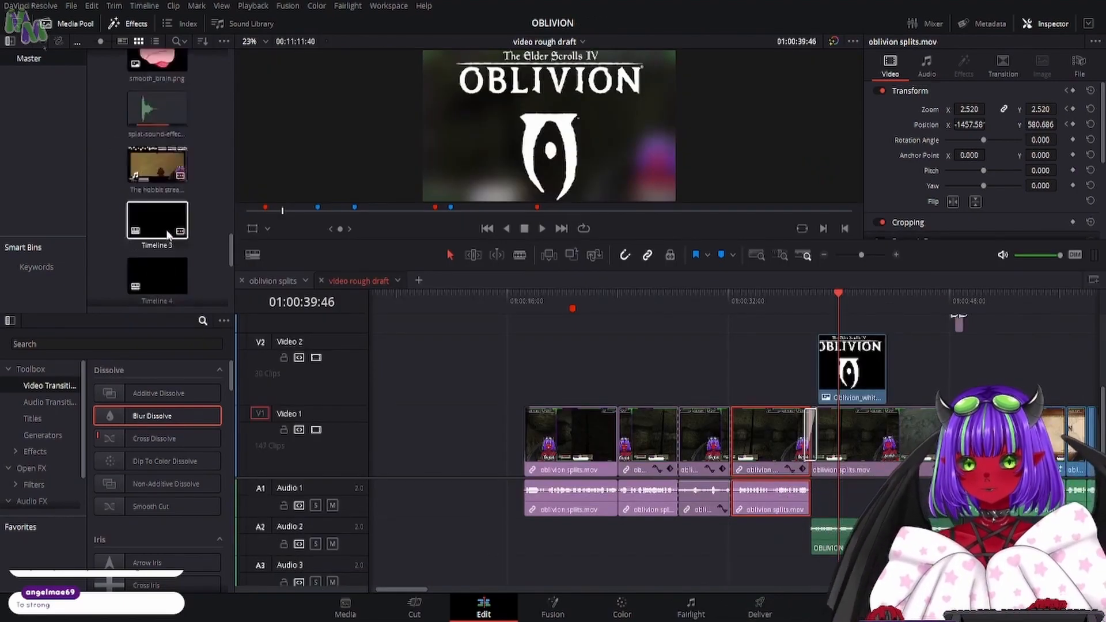
scroll(168, 234, down, 5)
drag(157, 216, 825, 323)
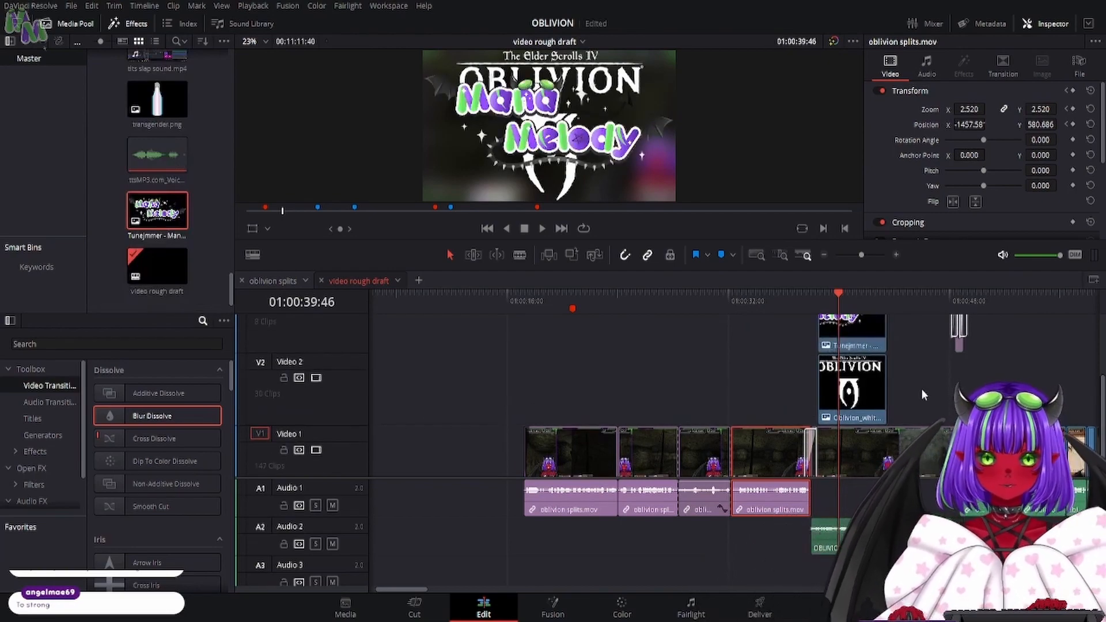
- Move the Text+ title near 01:03:38 on Video 3 back to right after the Mana Melody logo clip
click(825, 254)
click(825, 255)
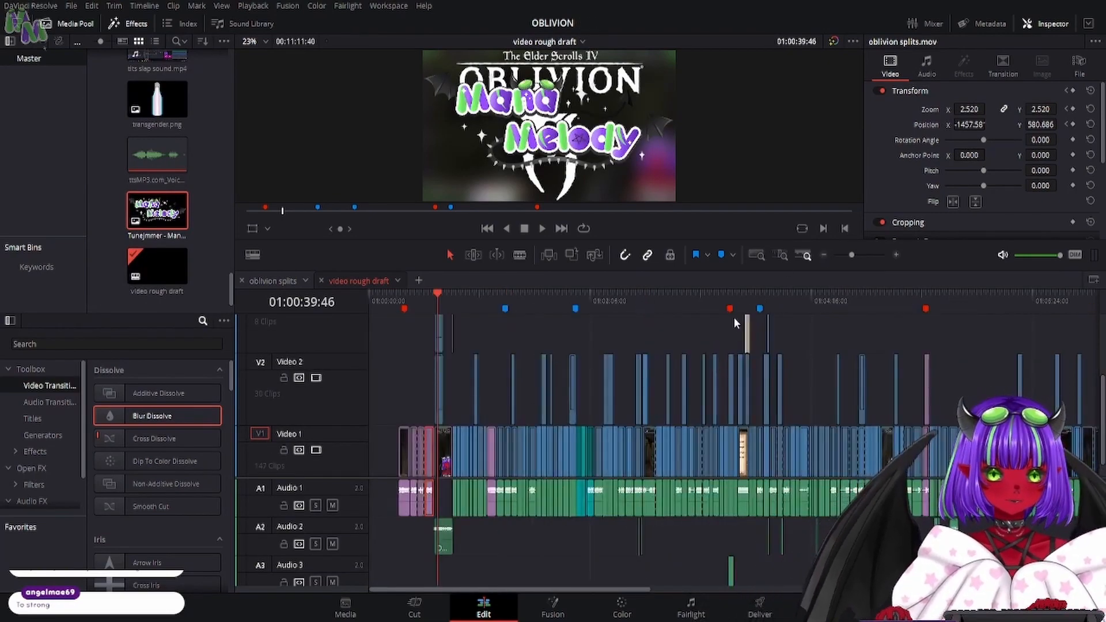
drag(743, 303, 748, 304)
click(747, 339)
scroll(692, 378, up, 8)
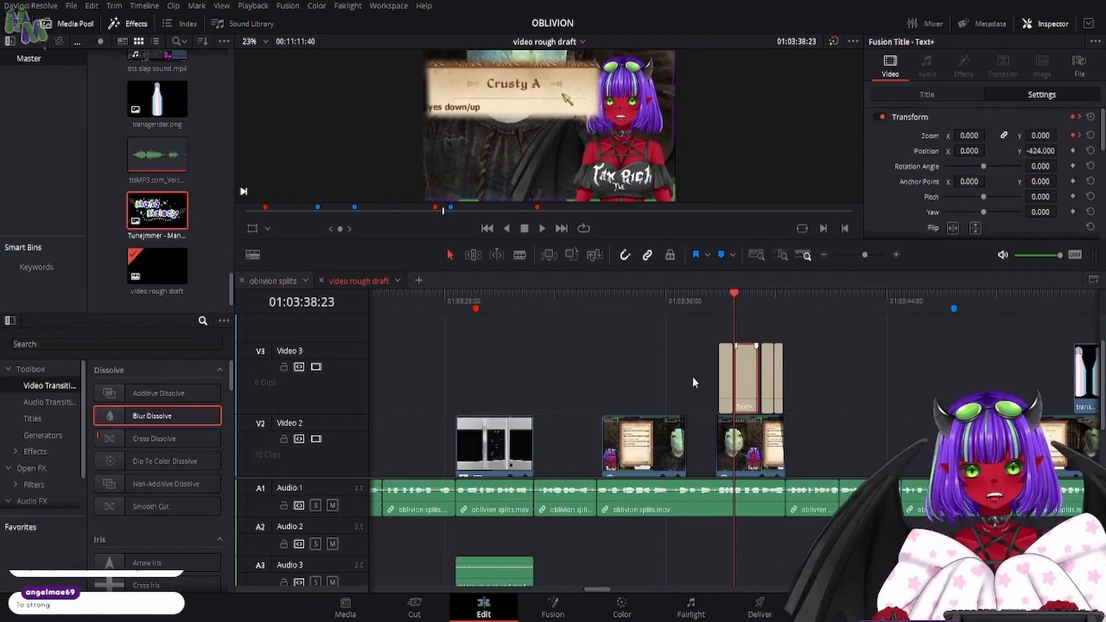
drag(746, 375, 487, 368)
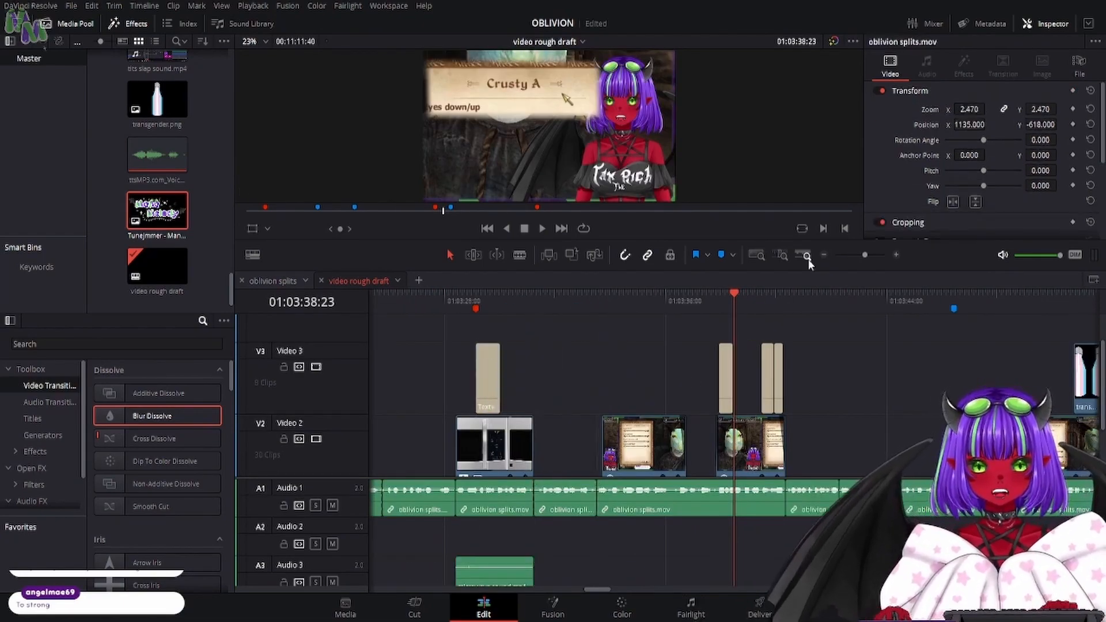
click(822, 254)
click(823, 255)
click(823, 255)
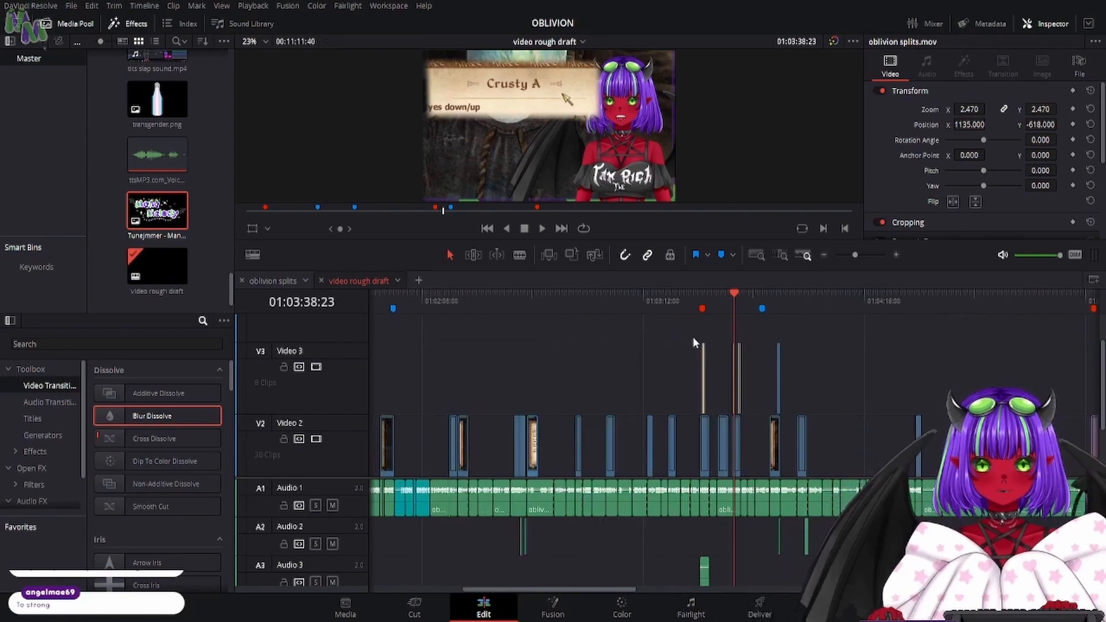
drag(703, 362, 524, 389)
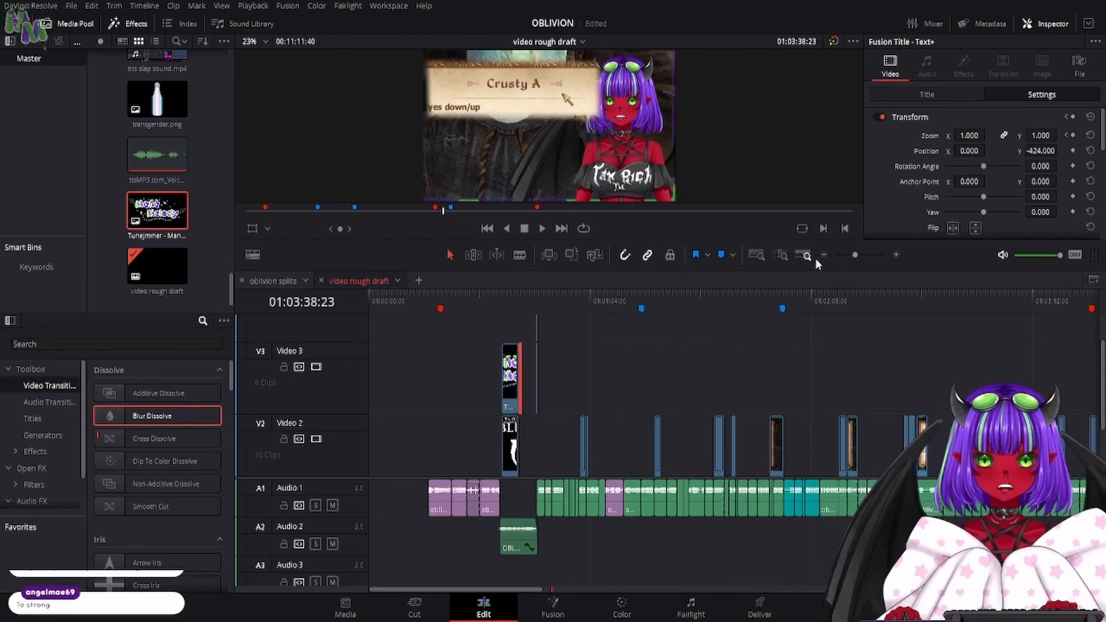
- Change the Text+ title after the Mana Melody logo to read "Plays" and set its size to 0.1378
click(897, 254)
click(897, 254)
click(896, 255)
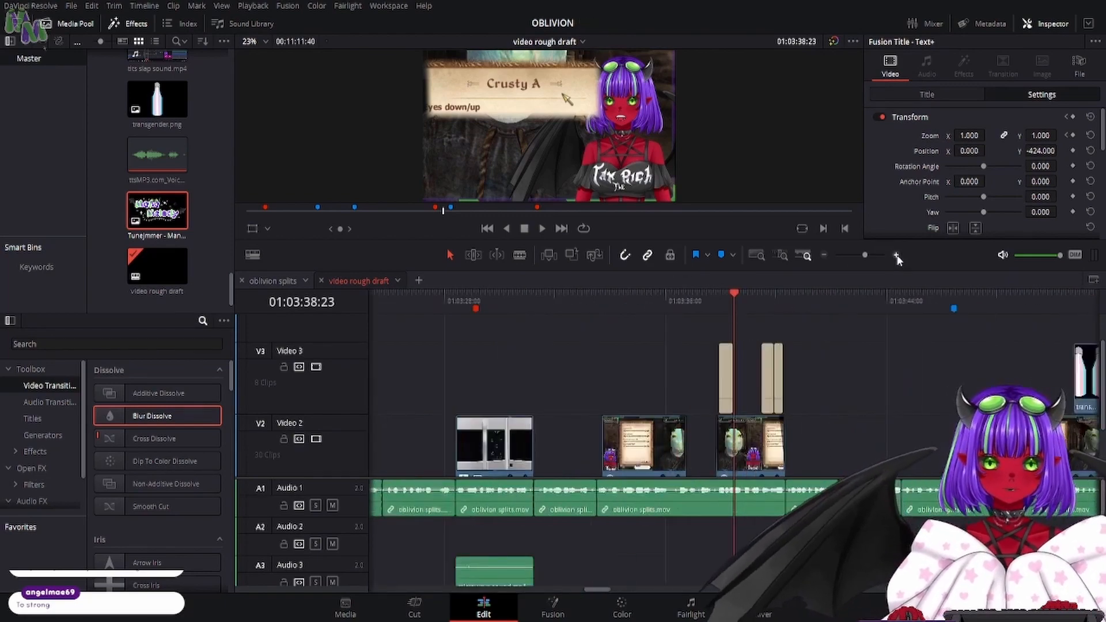
click(897, 255)
click(265, 209)
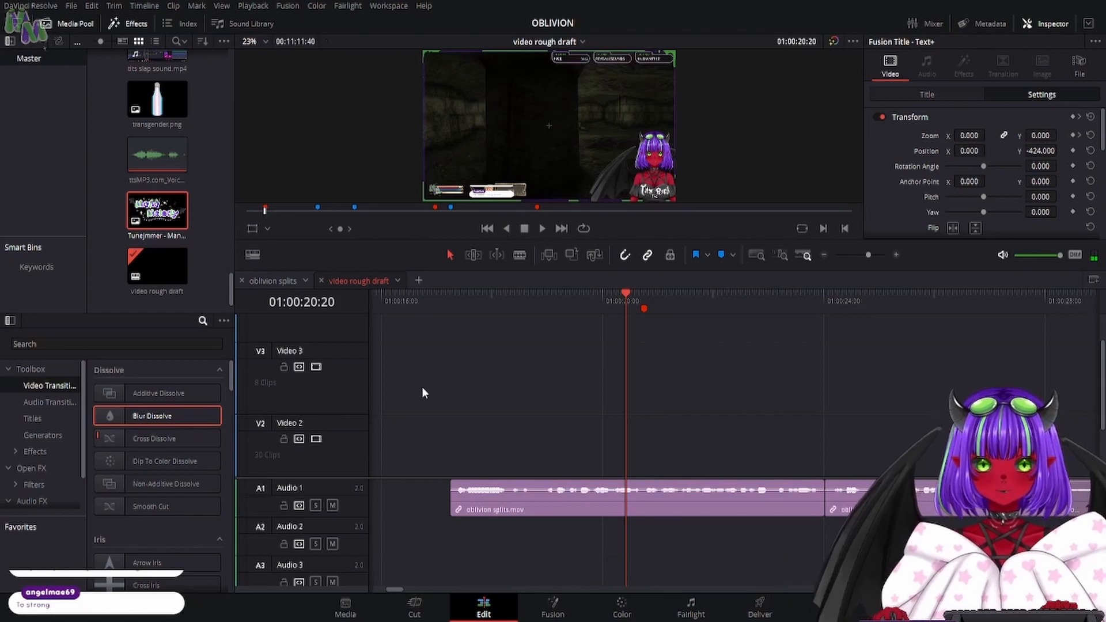
click(561, 228)
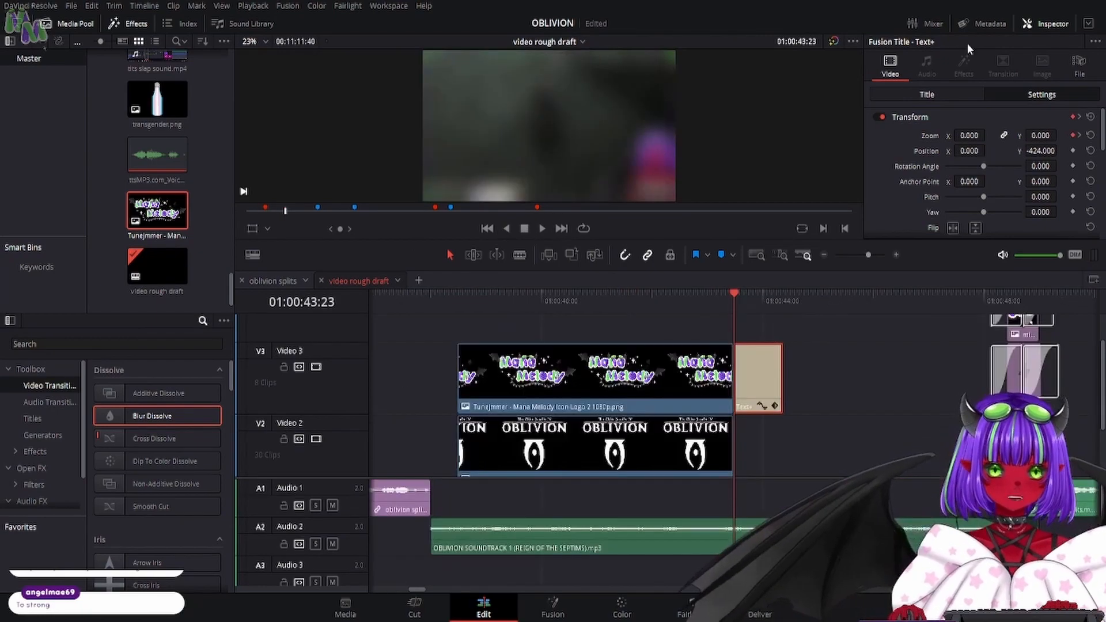
click(927, 94)
click(949, 190)
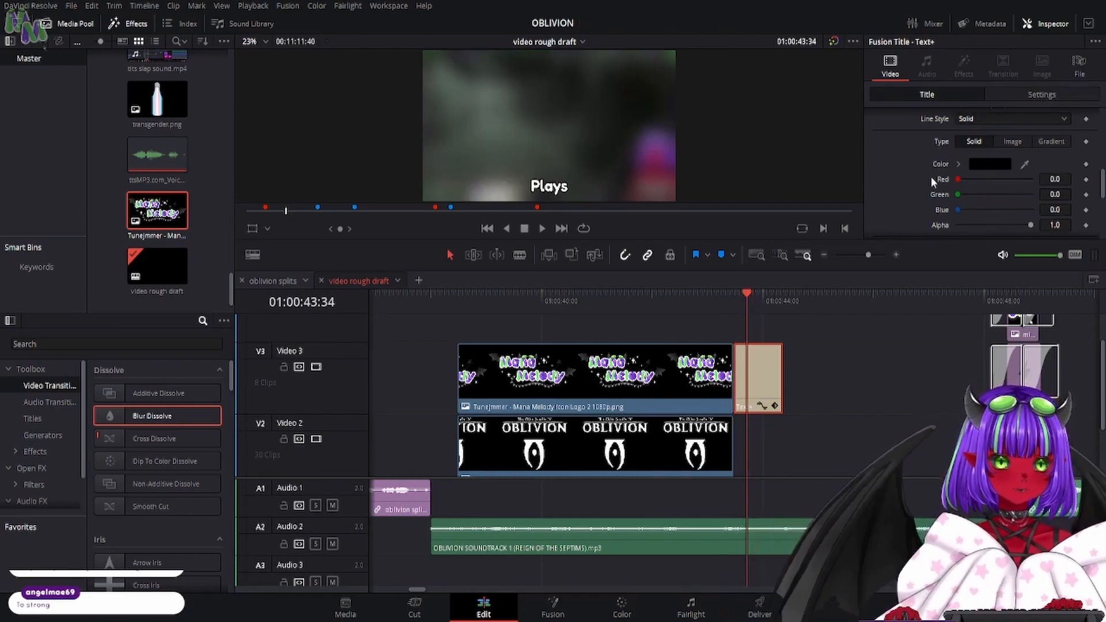
scroll(933, 179, up, 10)
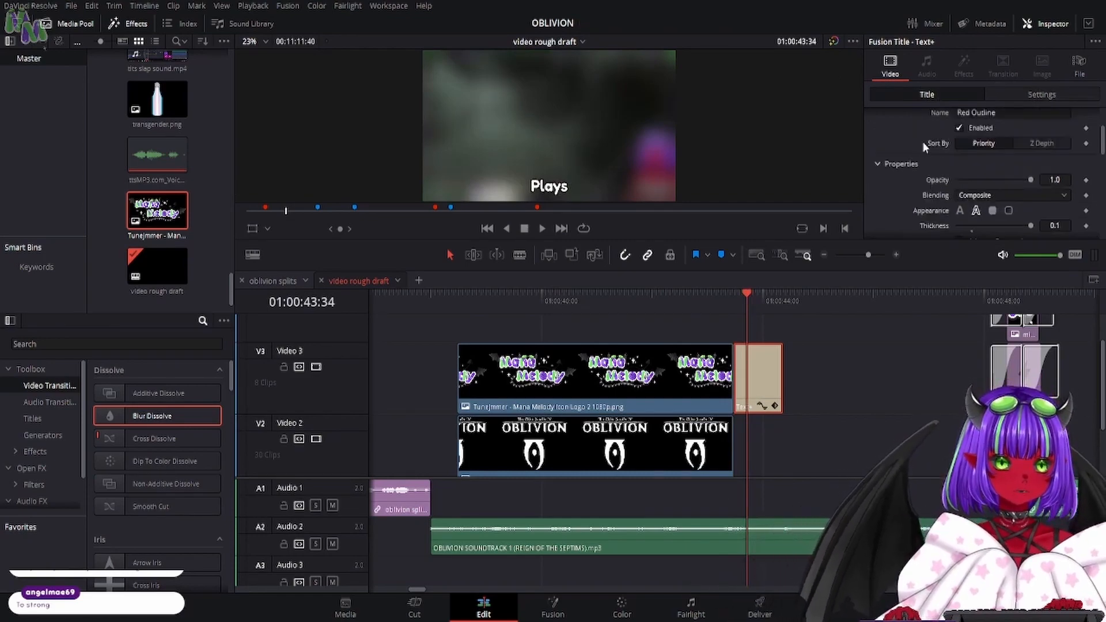
scroll(921, 190, down, 3)
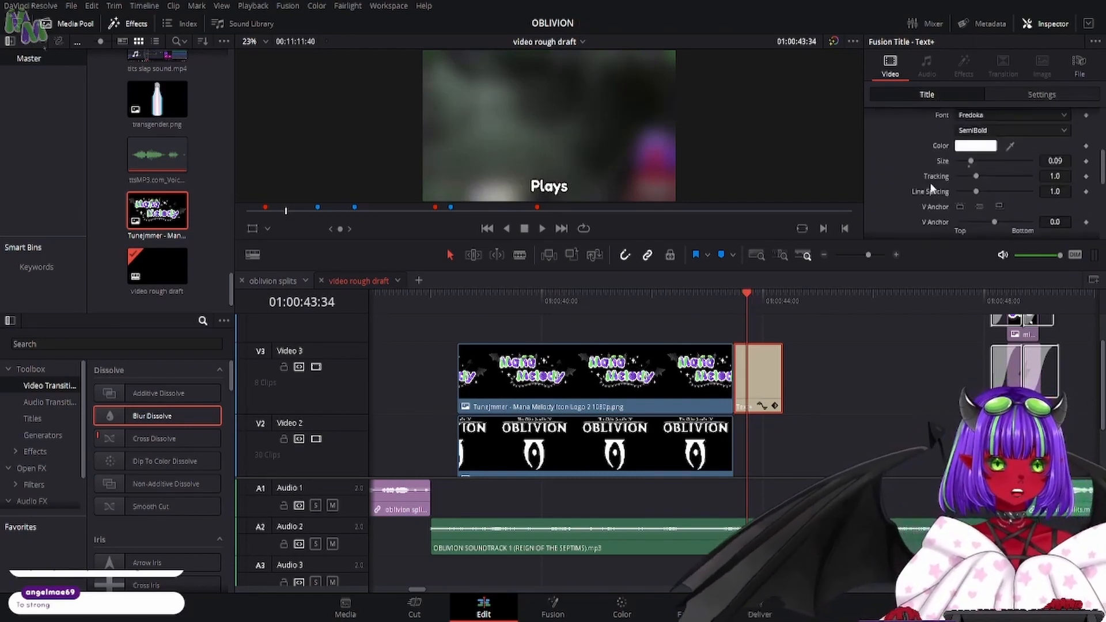
drag(974, 166, 980, 166)
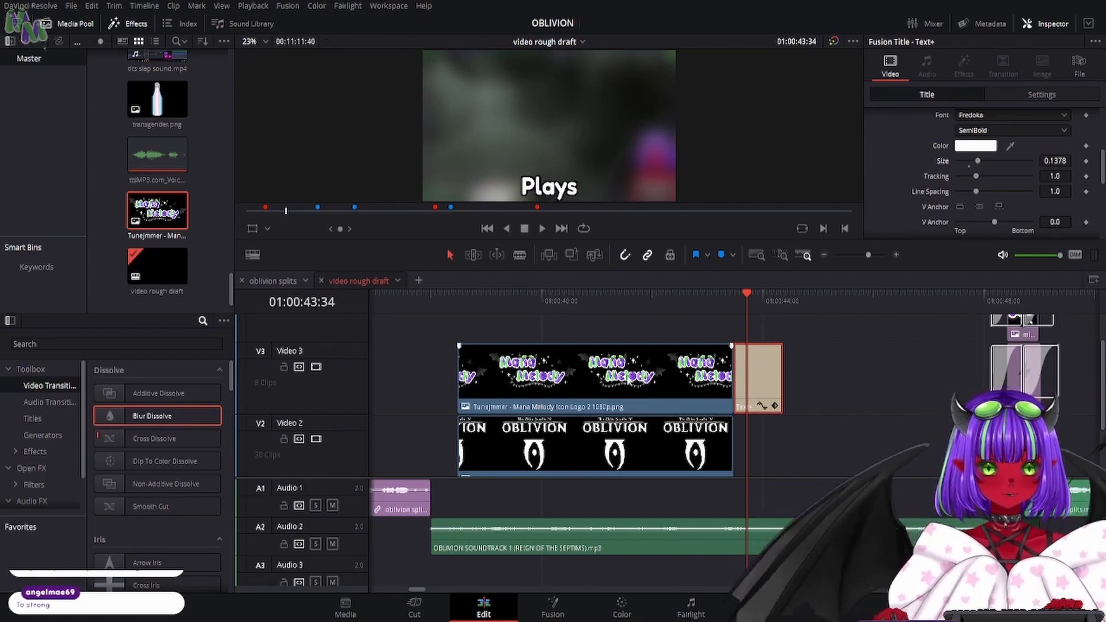
- Raise the Mana Melody logo to Video 4 and fit the "Plays" title beneath it on Video 3 at the same length
drag(628, 379, 609, 333)
drag(759, 380, 733, 381)
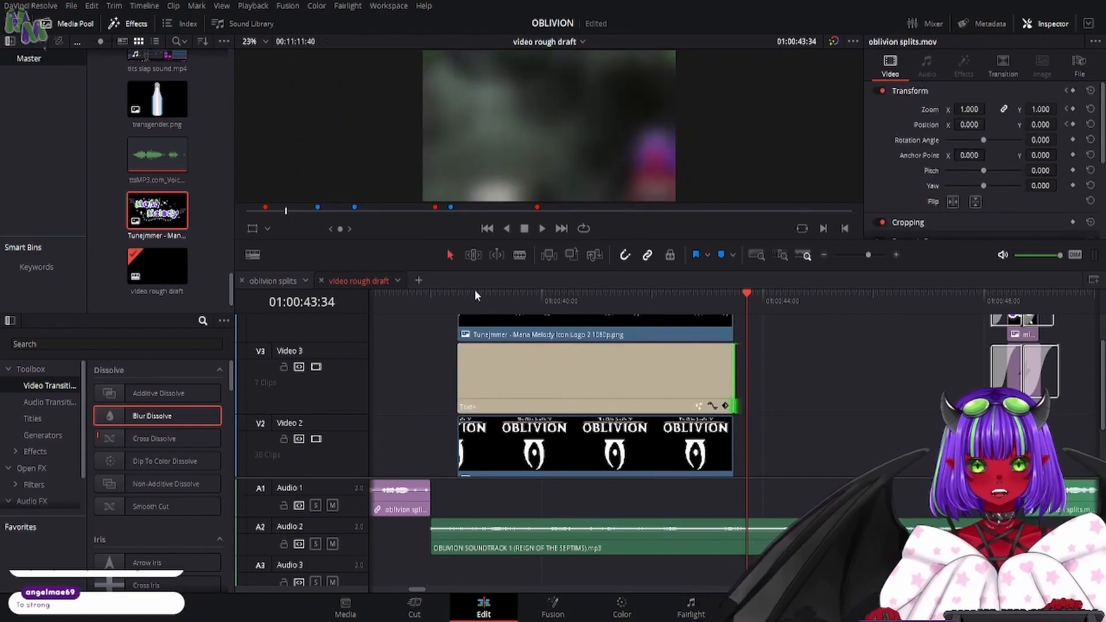
- Shrink and raise the Mana Melody logo, and set the white Oblivion logo's zoom to 0.510 and Y position to -427
drag(474, 290, 525, 316)
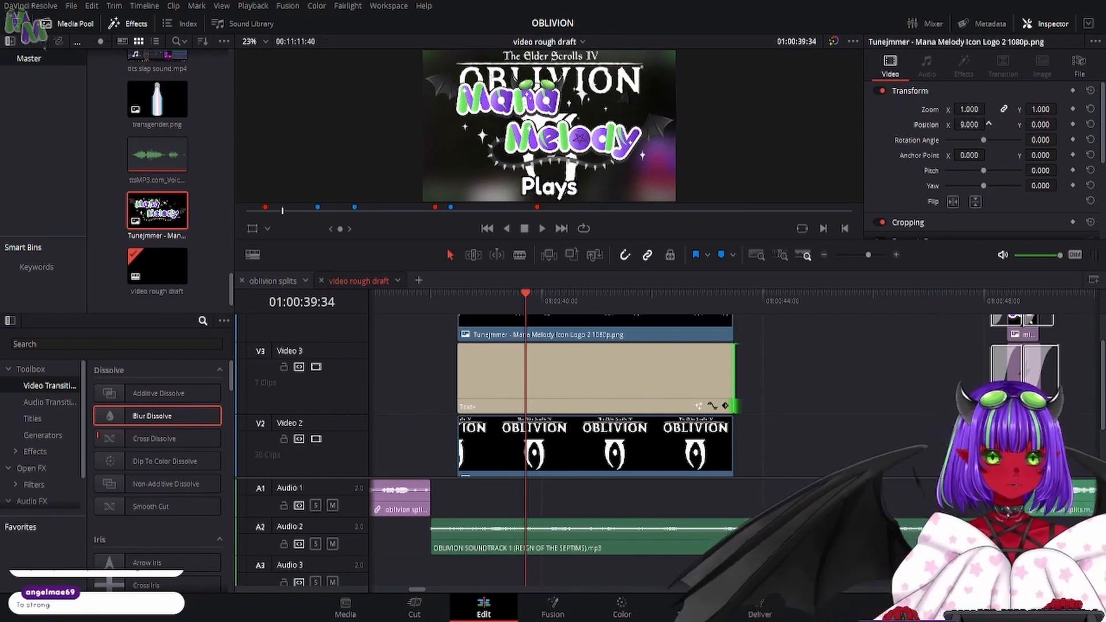
drag(1041, 125, 1060, 123)
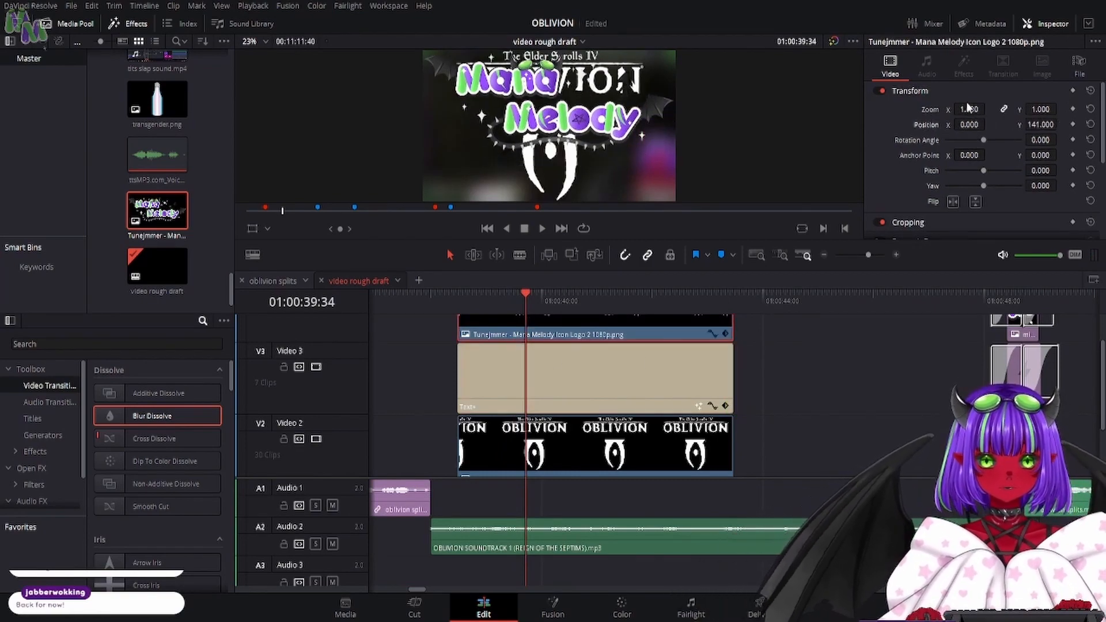
drag(969, 109, 1060, 124)
click(701, 447)
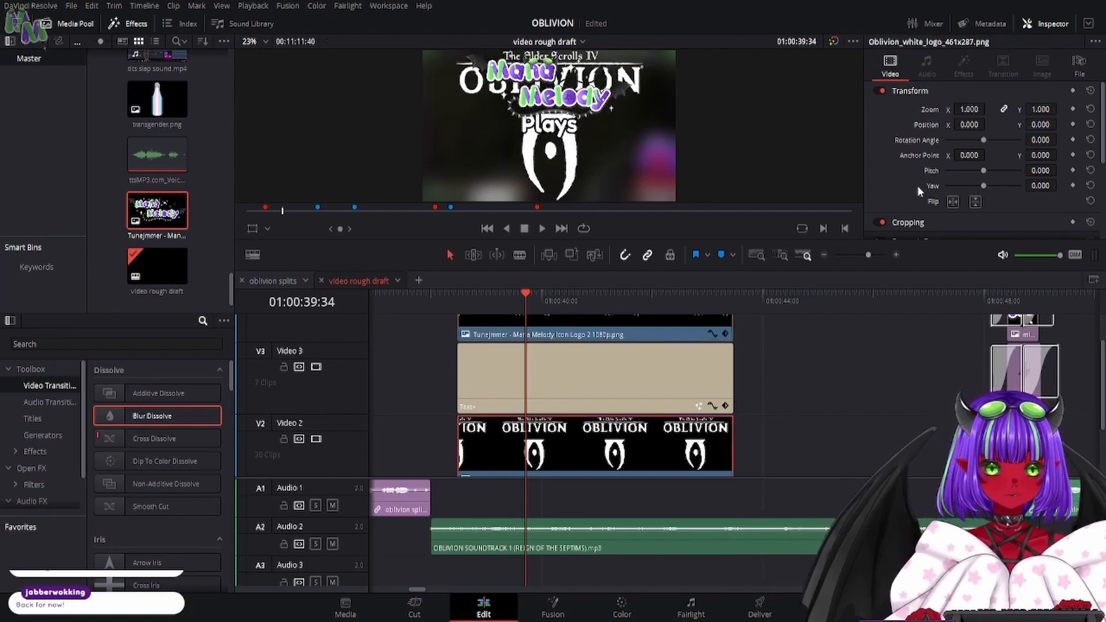
drag(974, 108, 1060, 124)
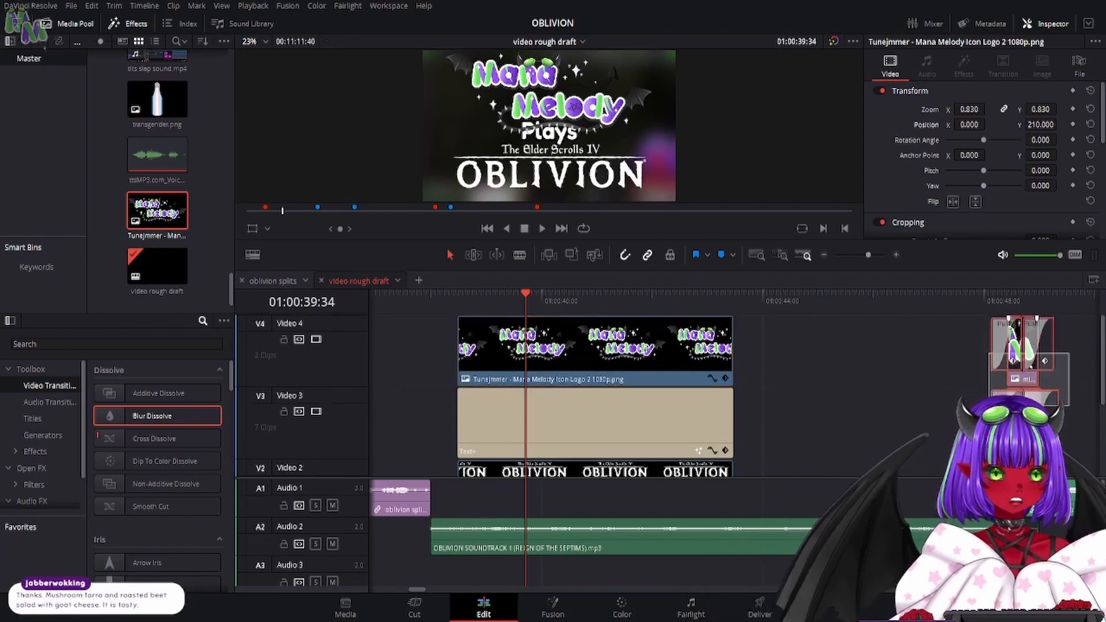
- Move the mini logo transition clips up to Video 5 and 6, and extend both logos and the title to run beneath them
click(1024, 340)
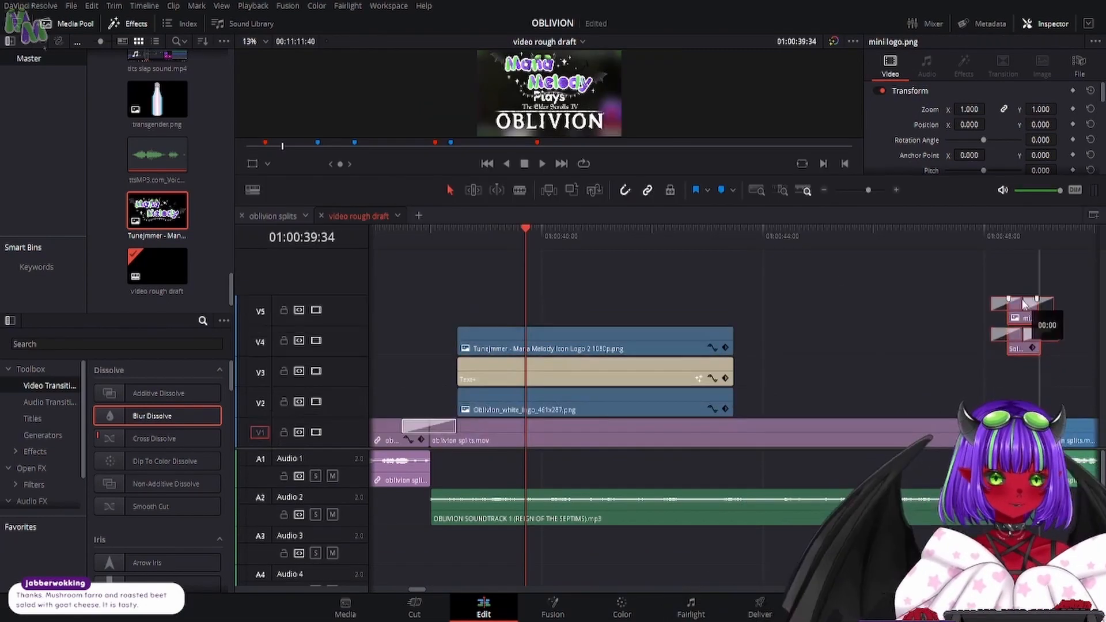
drag(1021, 311, 1022, 279)
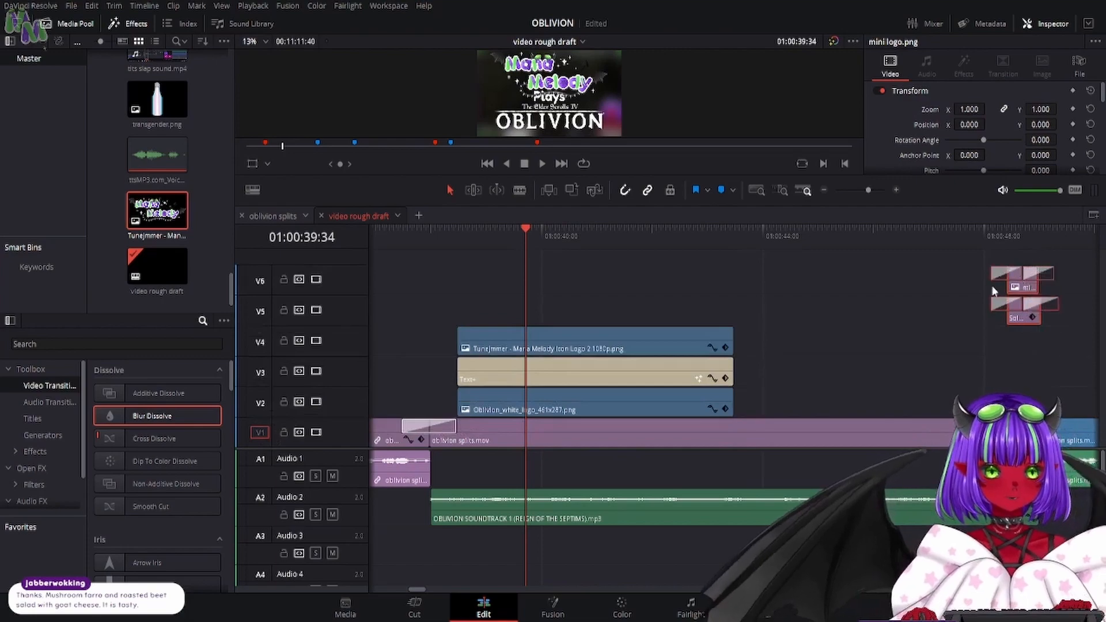
drag(771, 327, 1021, 388)
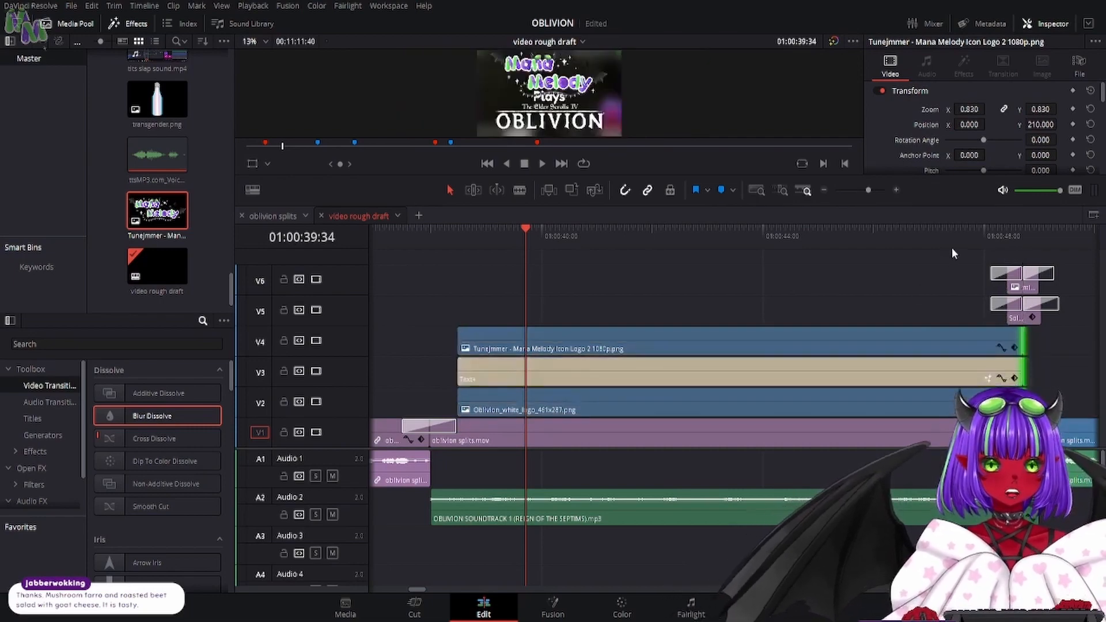
- Review the logo and title section from 01:00:37:23 in an enlarged viewer
drag(978, 234, 921, 271)
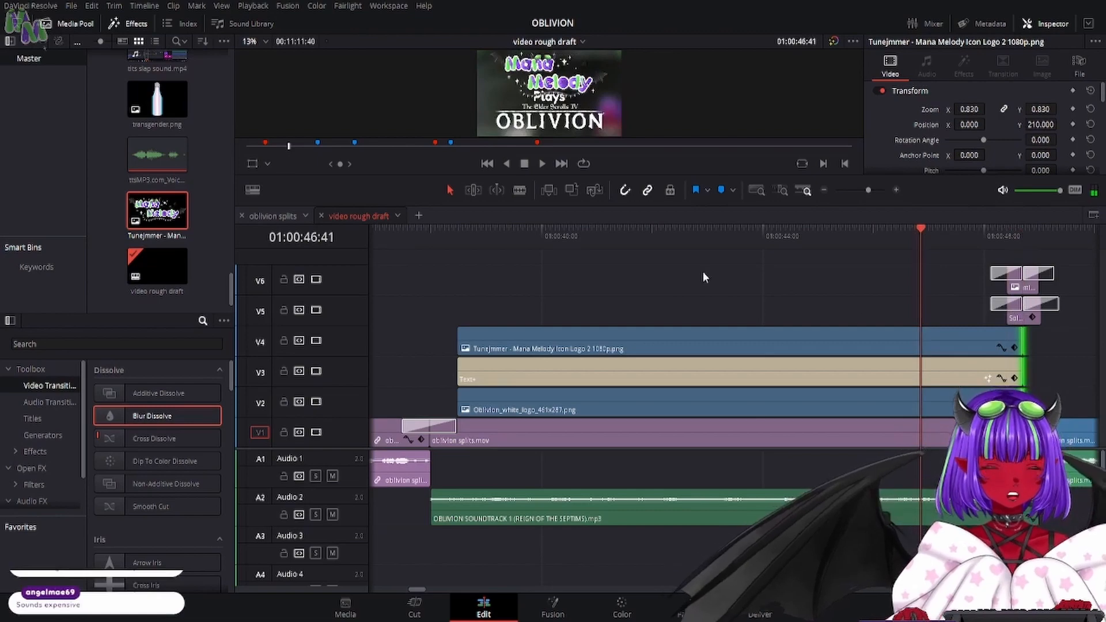
click(460, 340)
click(402, 232)
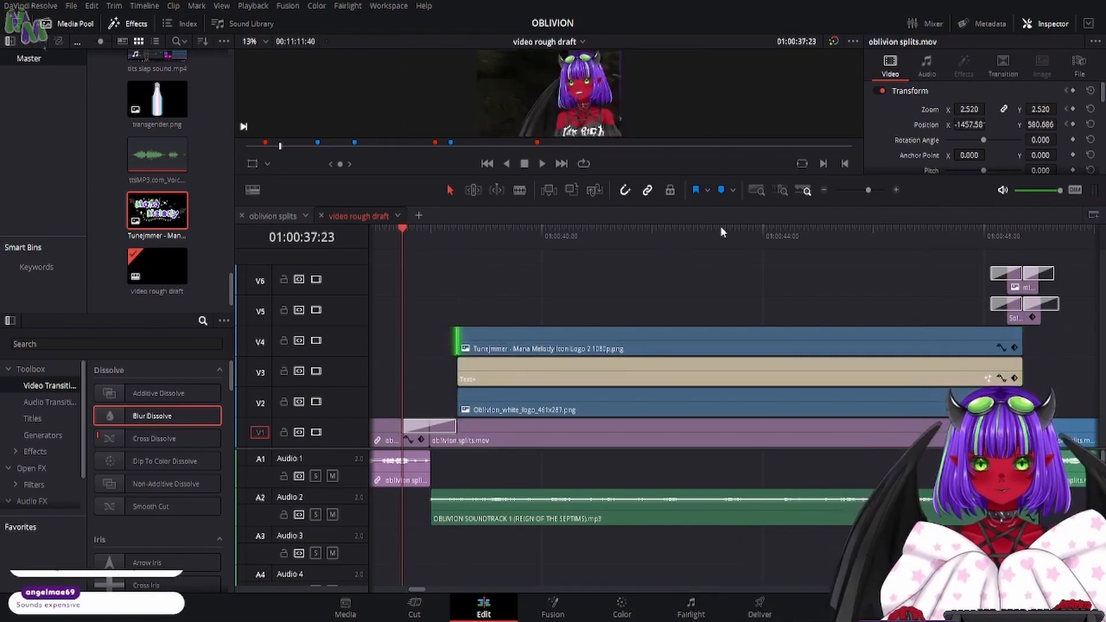
drag(775, 206, 775, 484)
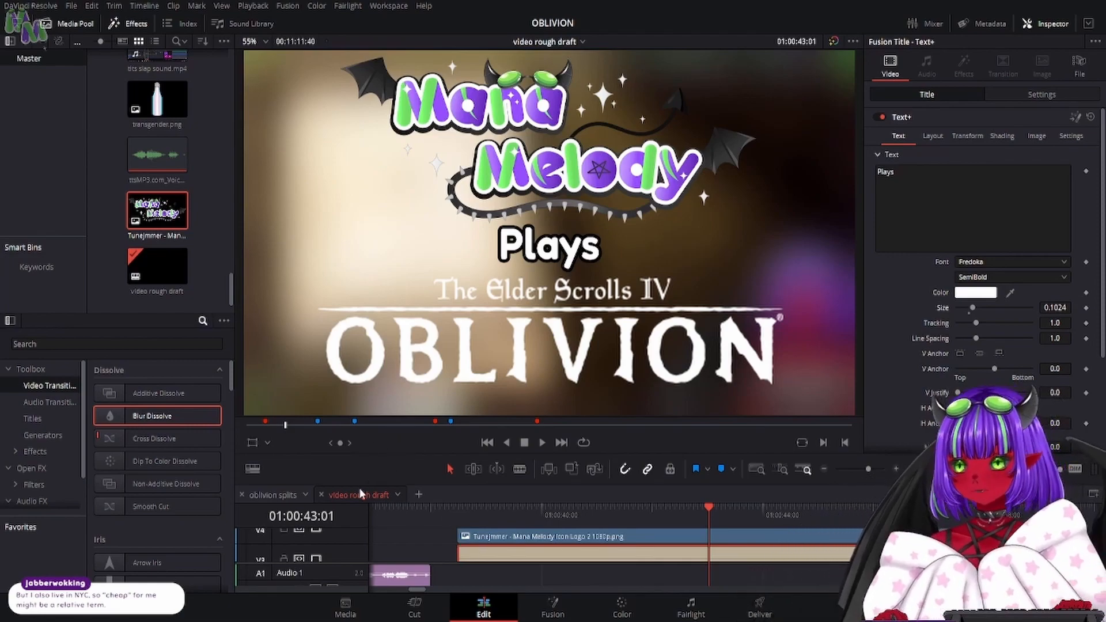
- Keyframe the Mana Melody logo's zoom and position at 01:00:38:23, adjust its starting zoom, and advance to 01:00:38:29
click(331, 443)
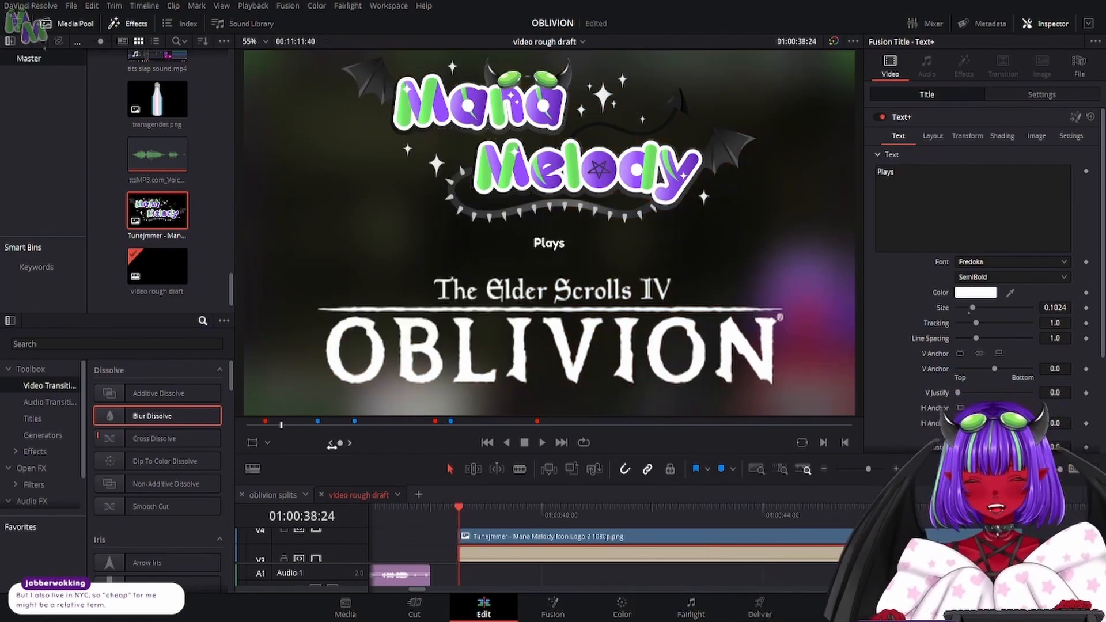
key(Left)
click(494, 534)
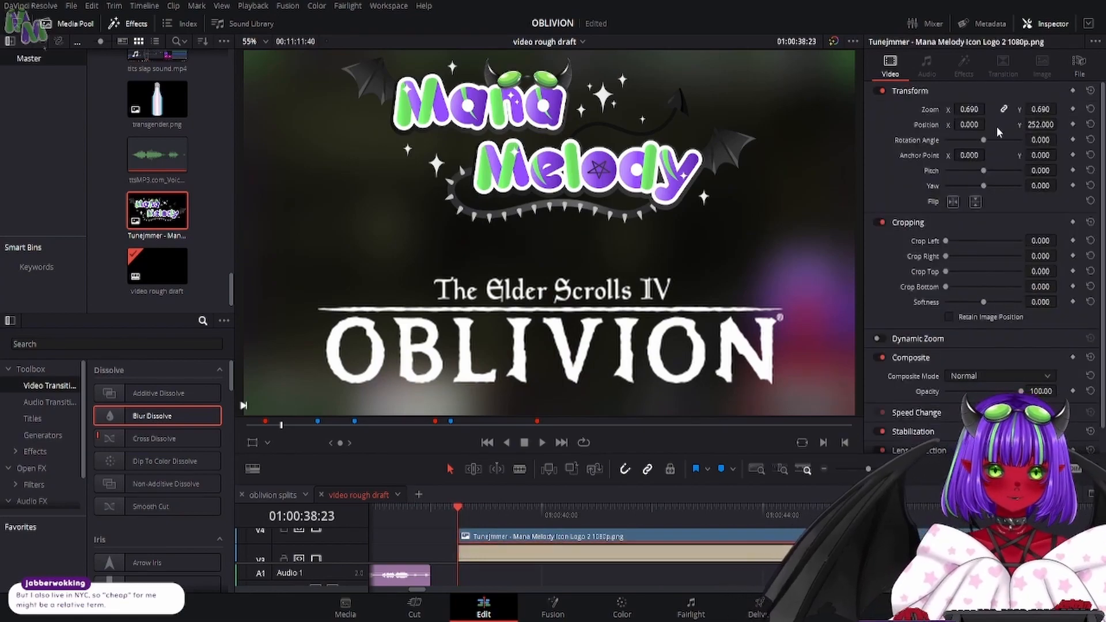
click(1072, 110)
click(1072, 124)
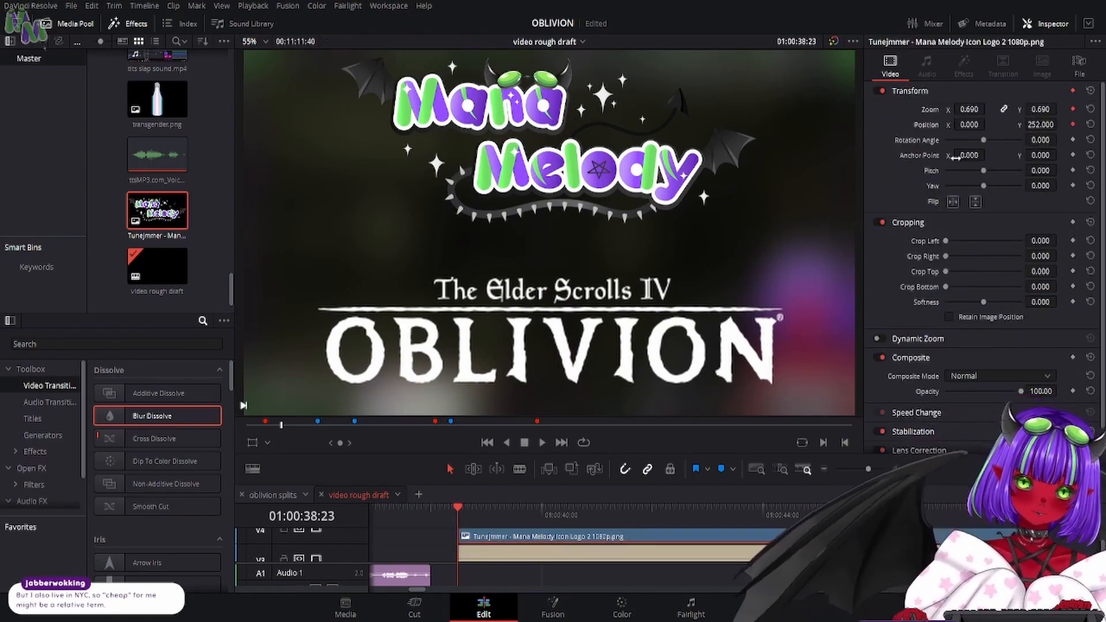
mouse_move(969, 109)
mouse_down()
mouse_move(921, 109)
mouse_move(971, 109)
mouse_up()
key(Right)
key(Right)
key(Right)
key(Right)
key(Right)
key(Right)
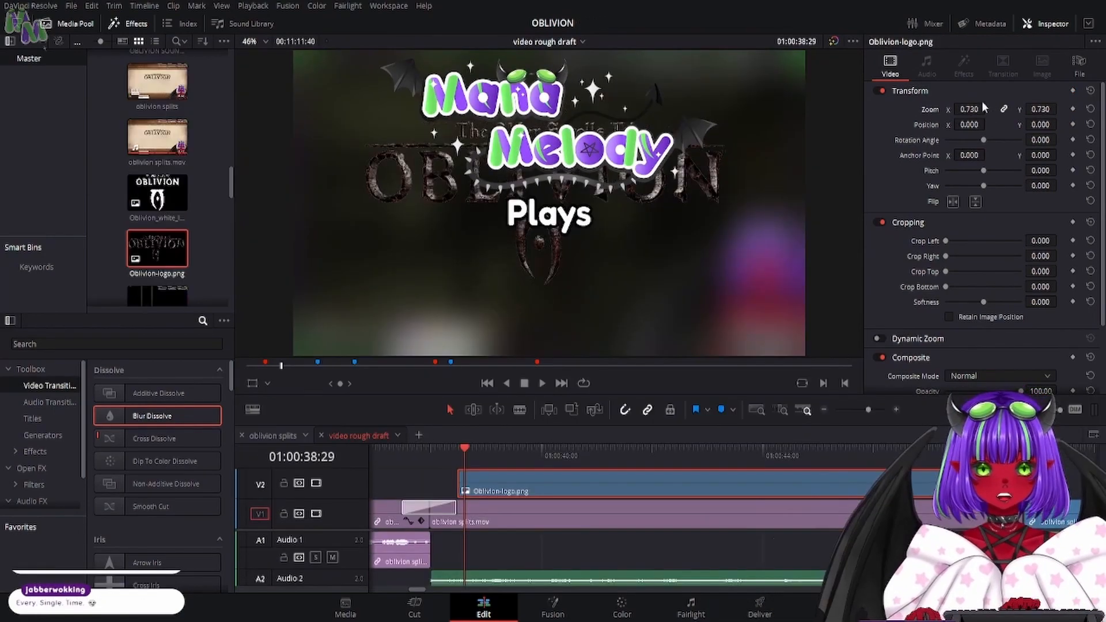
- Set Oblivion-logo.png on Video 2 to zoom 0.810, Y position -591 and bottom crop 401.228
drag(969, 110, 700, 125)
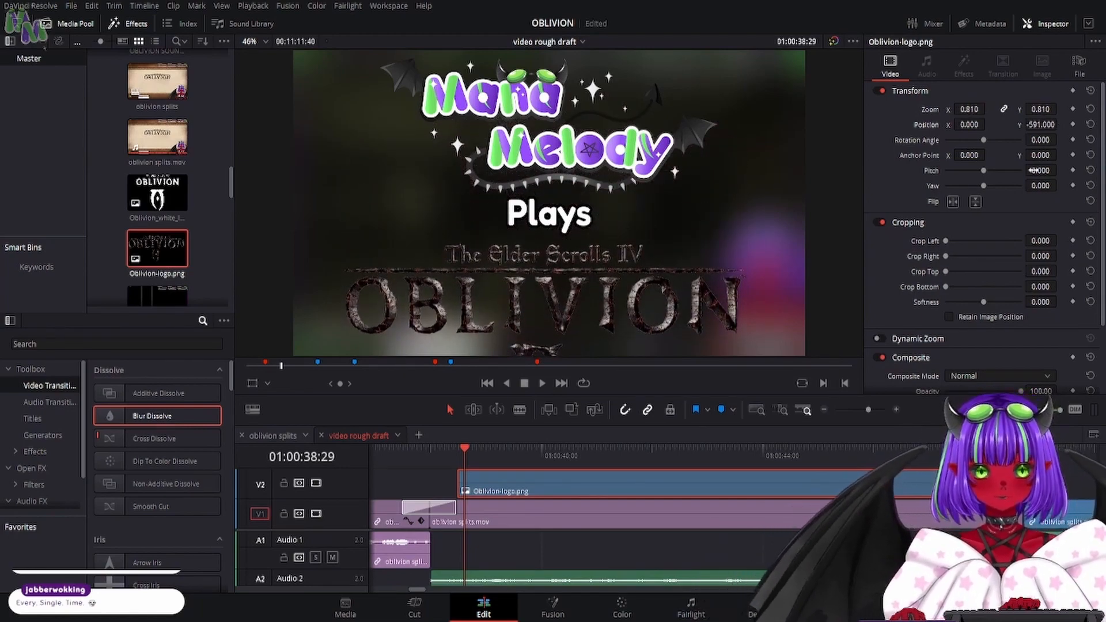
drag(945, 286, 981, 292)
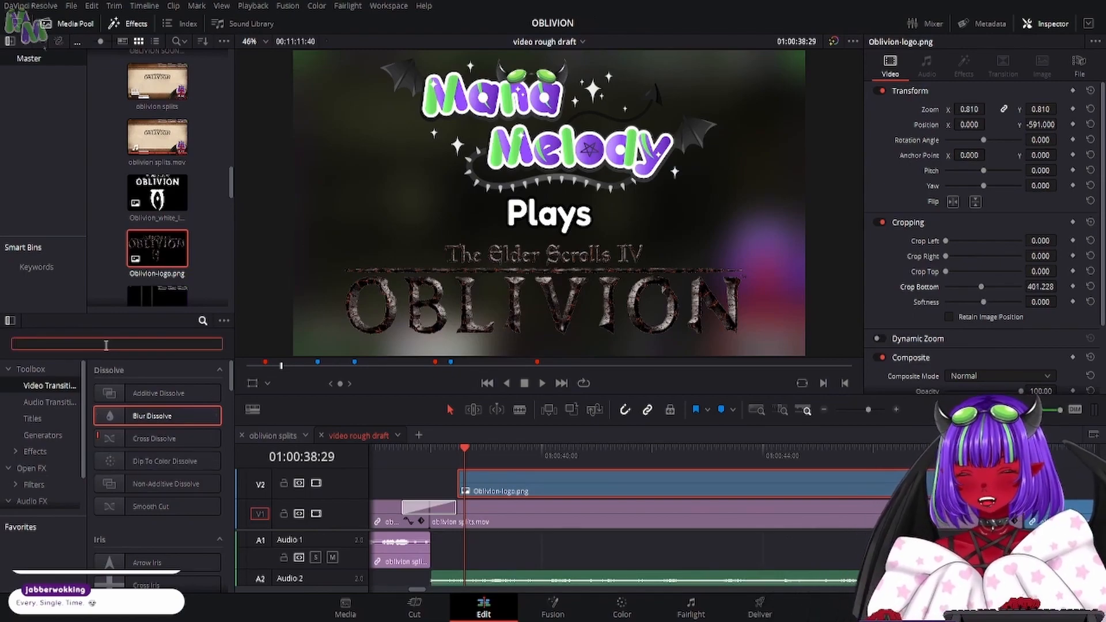
- Find the Drop Shadow effect and apply it to the Mana Melody logo, the Plays title and the Oblivion logo
text(dr)
scroll(530, 498, up, 3)
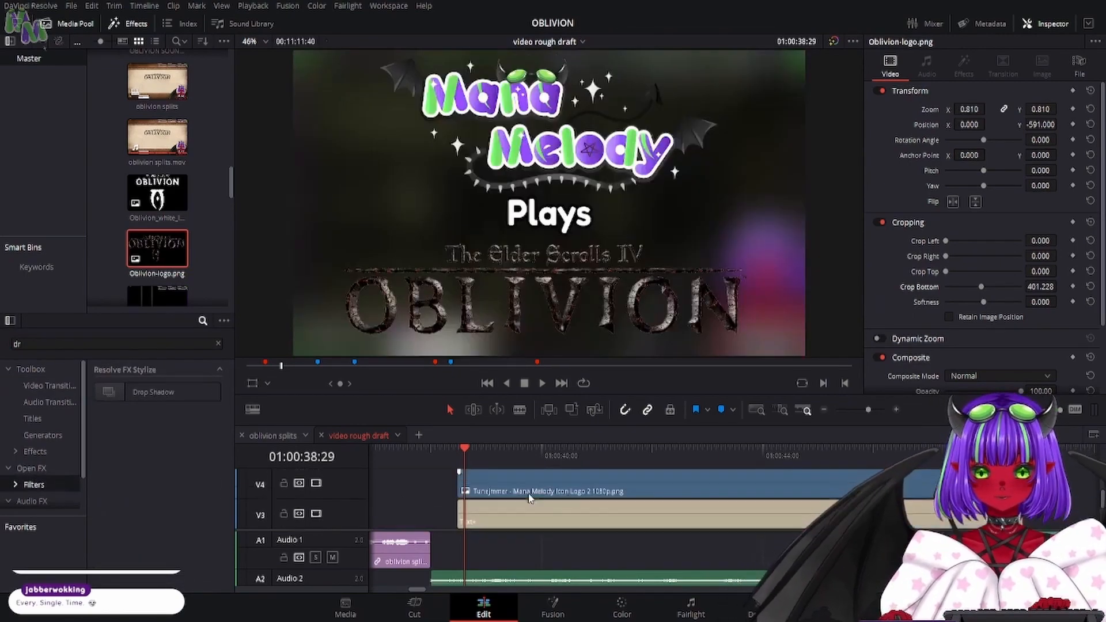
scroll(530, 498, up, 1)
click(153, 392)
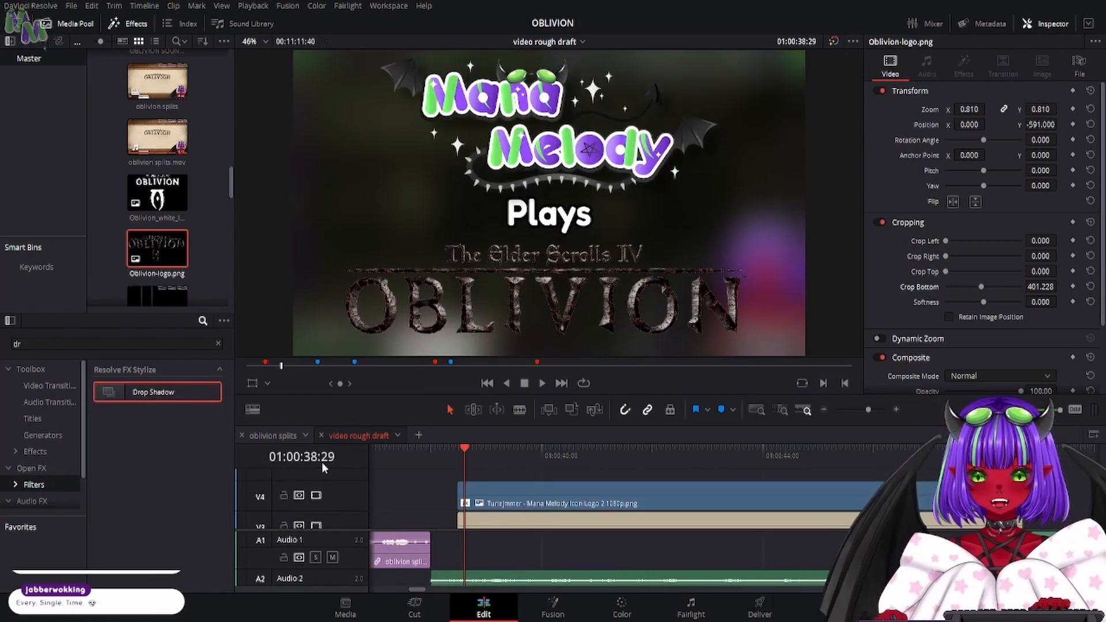
drag(284, 459, 551, 528)
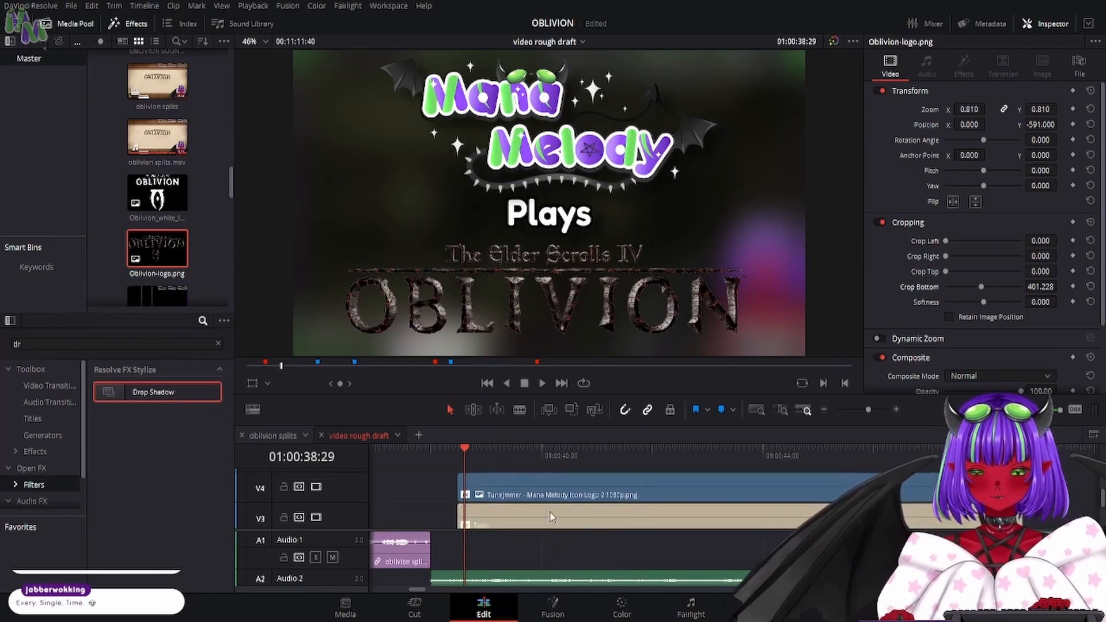
scroll(548, 514, down, 3)
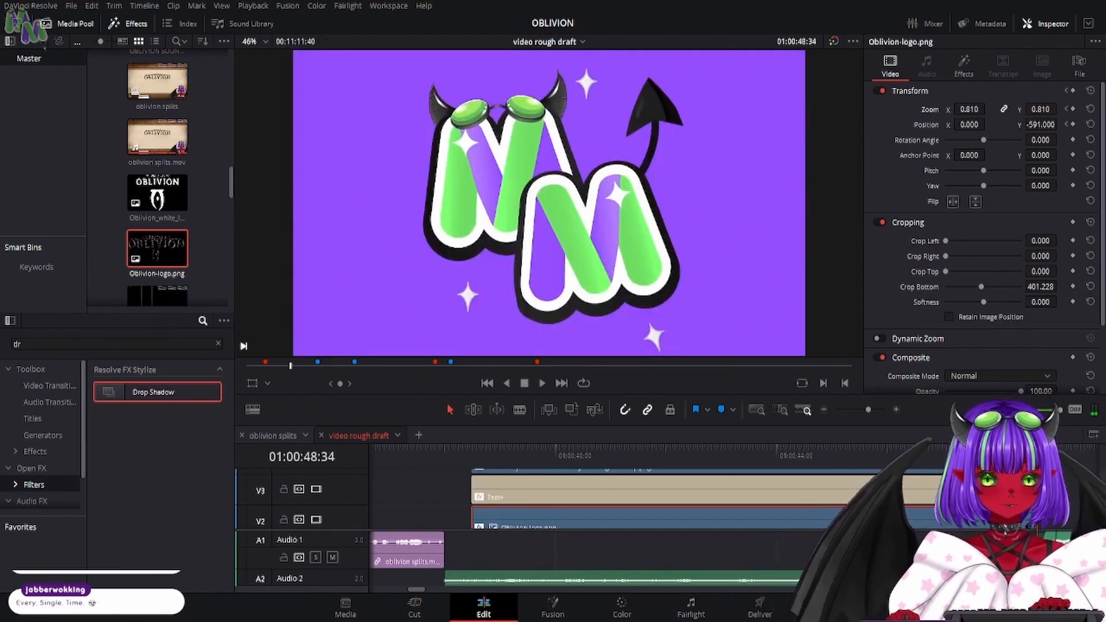
- Move to 01:00:48:33 and disable Video 5 and Video 6 to uncover the logos and title beneath the transition
key(Left)
scroll(320, 503, up, 2)
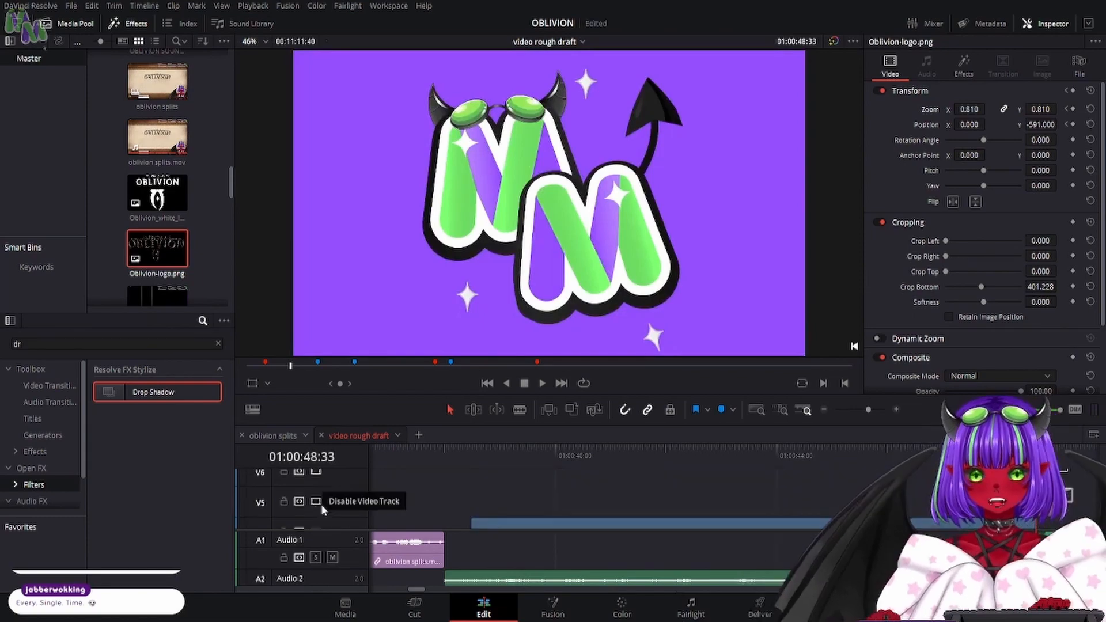
click(317, 501)
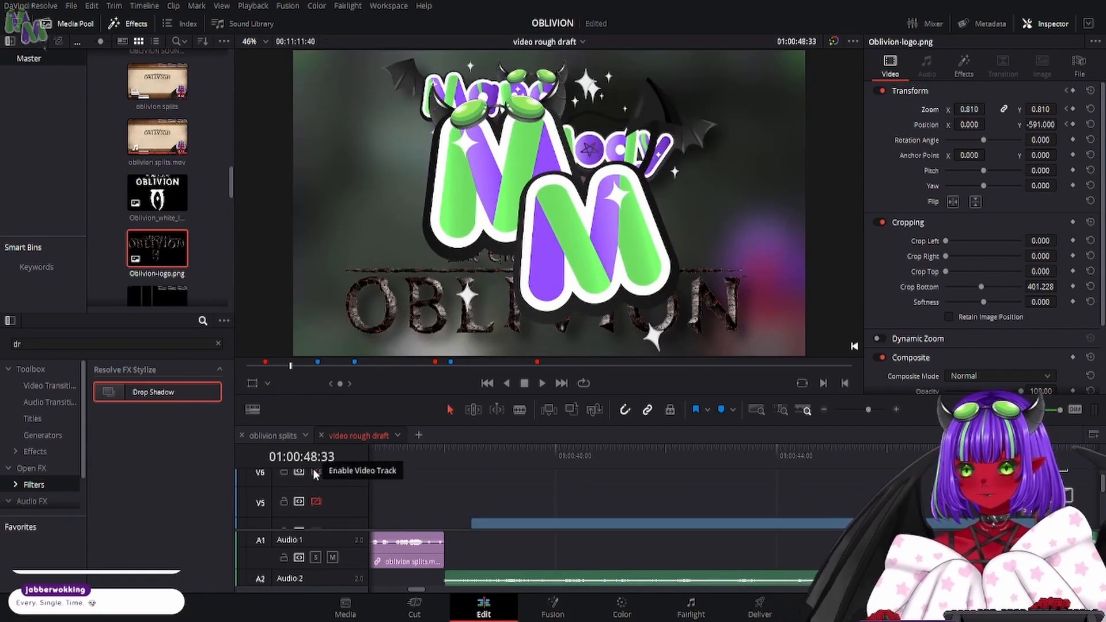
click(314, 470)
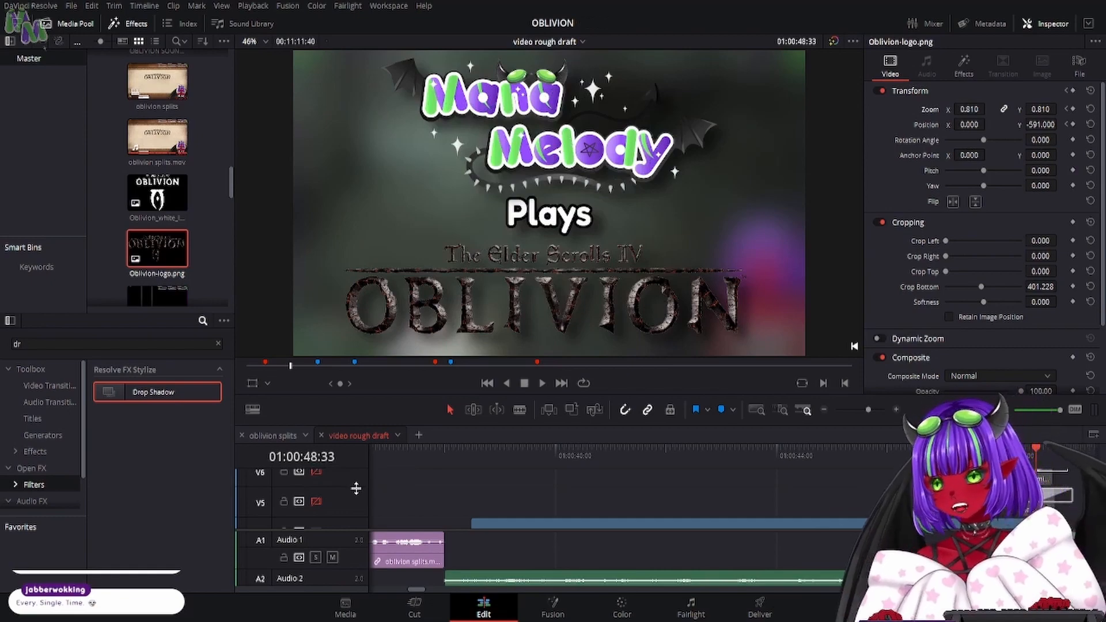
- At 01:00:48:33, set the Oblivion logo's ending zoom to 0.890 and enlarge the Mana Melody logo on Video 4
scroll(585, 513, down, 2)
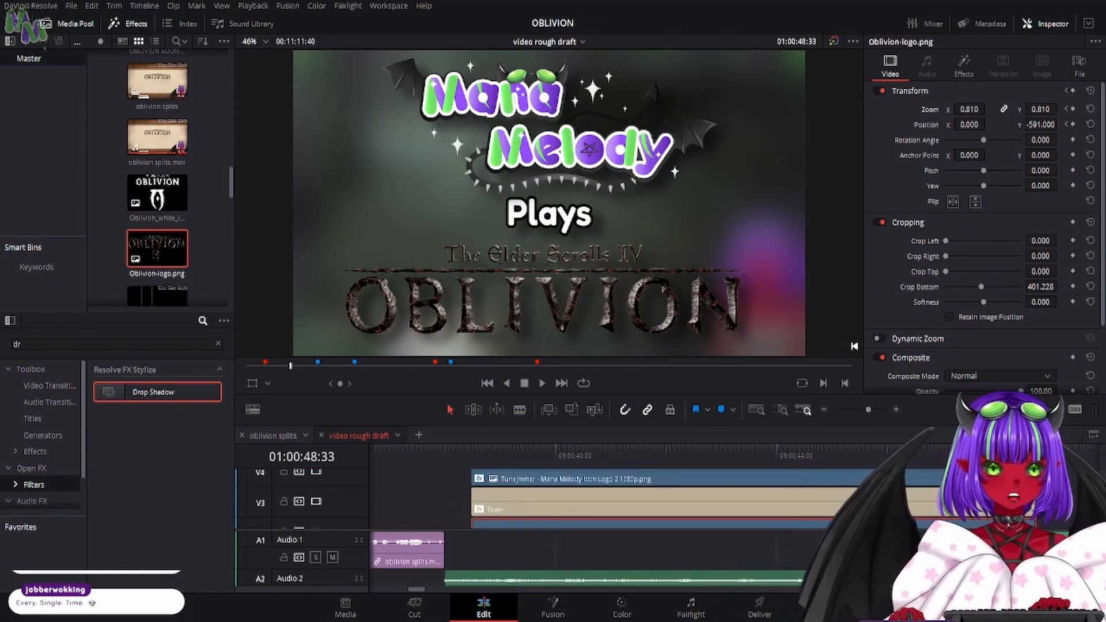
drag(969, 109, 988, 109)
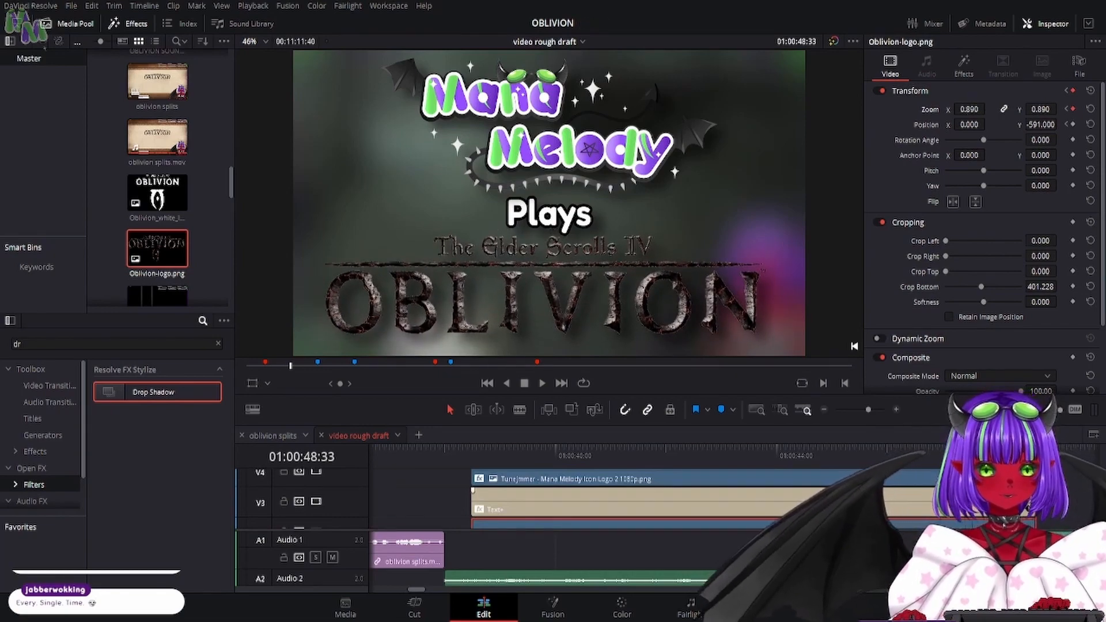
click(864, 479)
drag(968, 112, 958, 120)
- Set the Plays title's ending zoom to 1.150 at 01:00:48:33
click(818, 495)
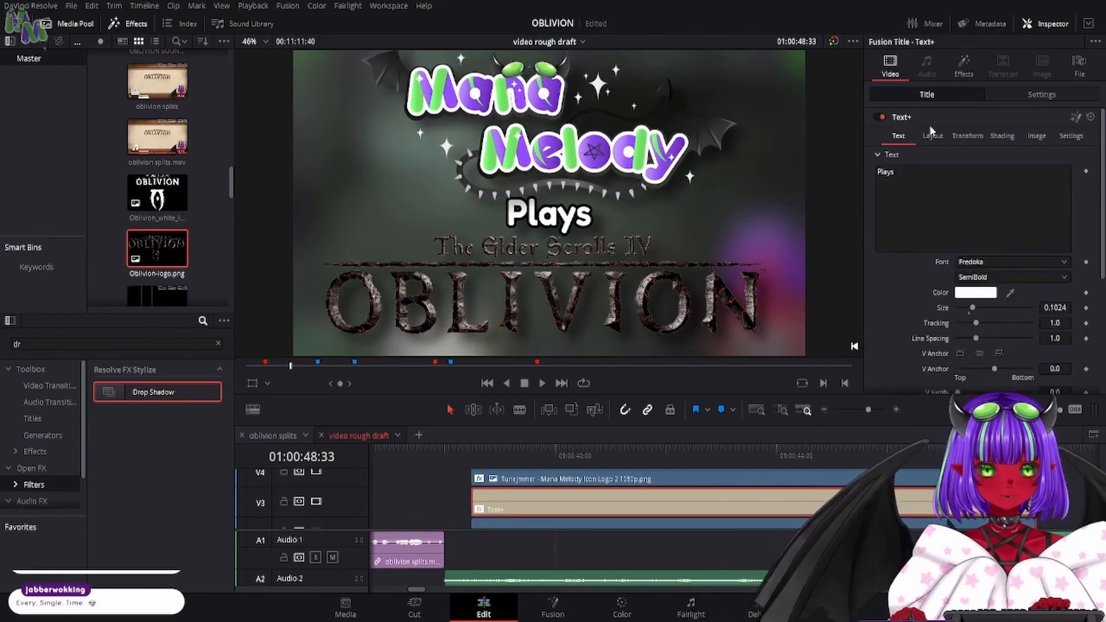
click(1025, 98)
drag(969, 135, 982, 136)
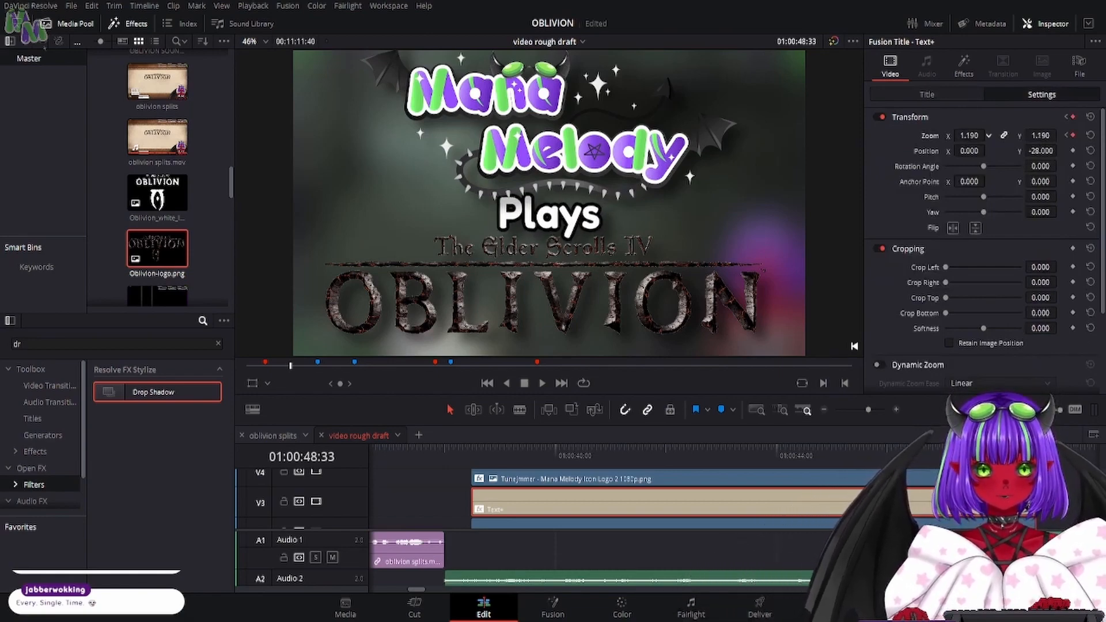
- Play back the animated logos and title through the mini logo transition
click(468, 454)
click(542, 383)
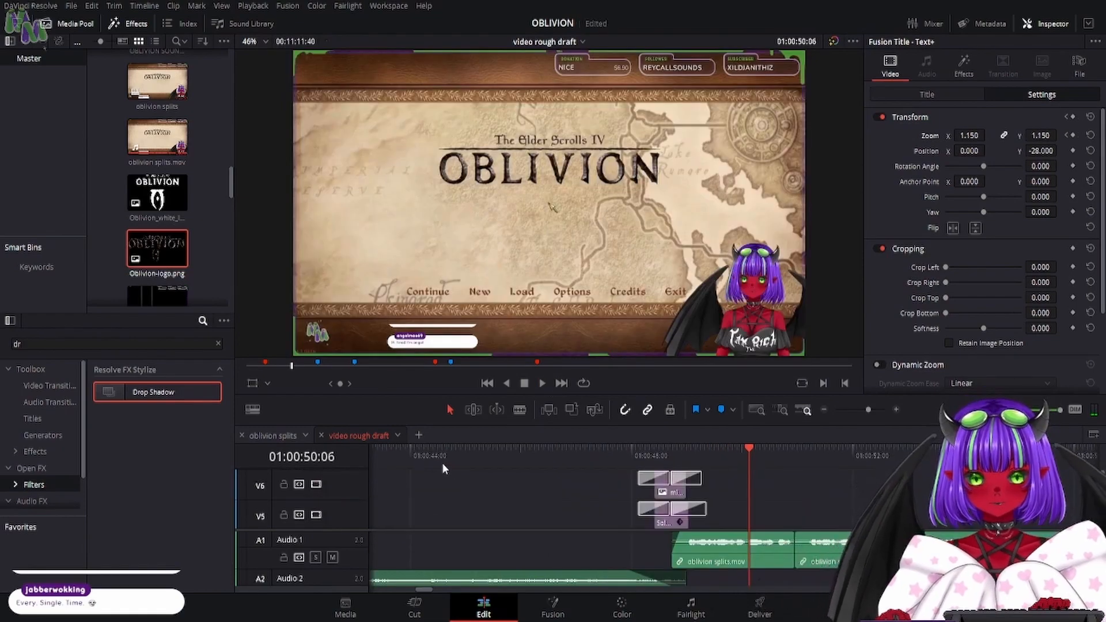
click(536, 460)
click(541, 386)
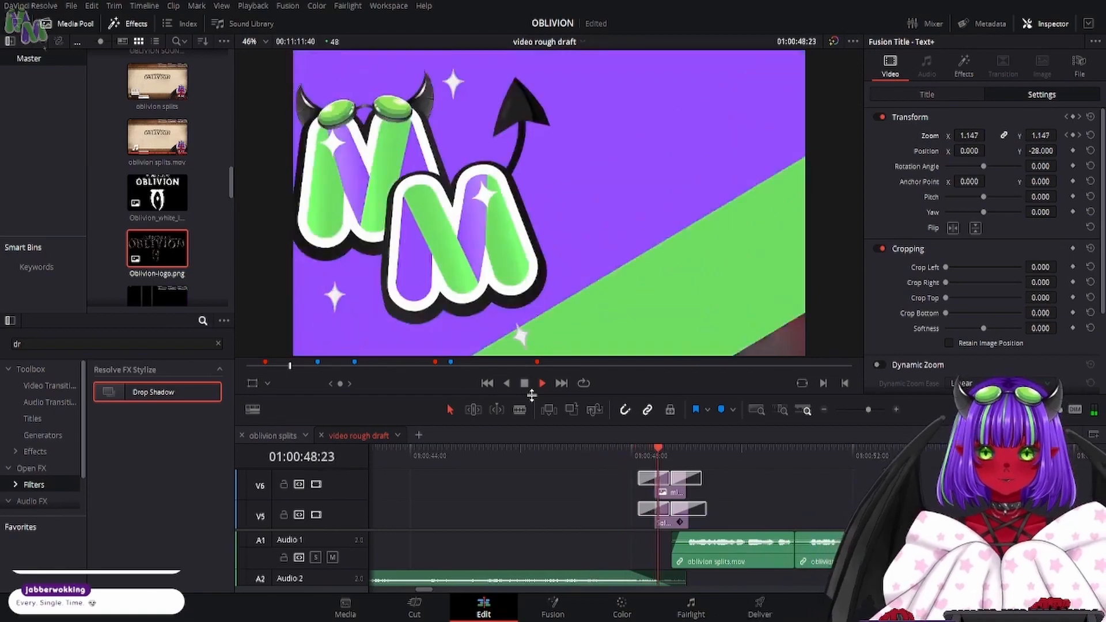
key(space)
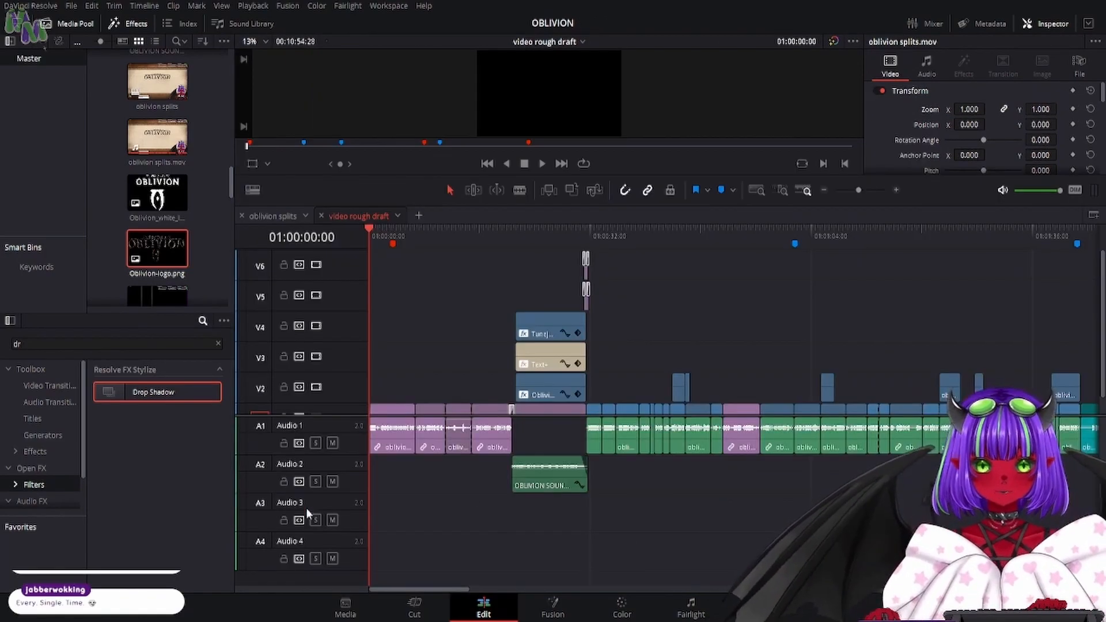
- Select the opening clips on Video 1 through the blurred title background and open their clip color choices
scroll(486, 403, down, 1)
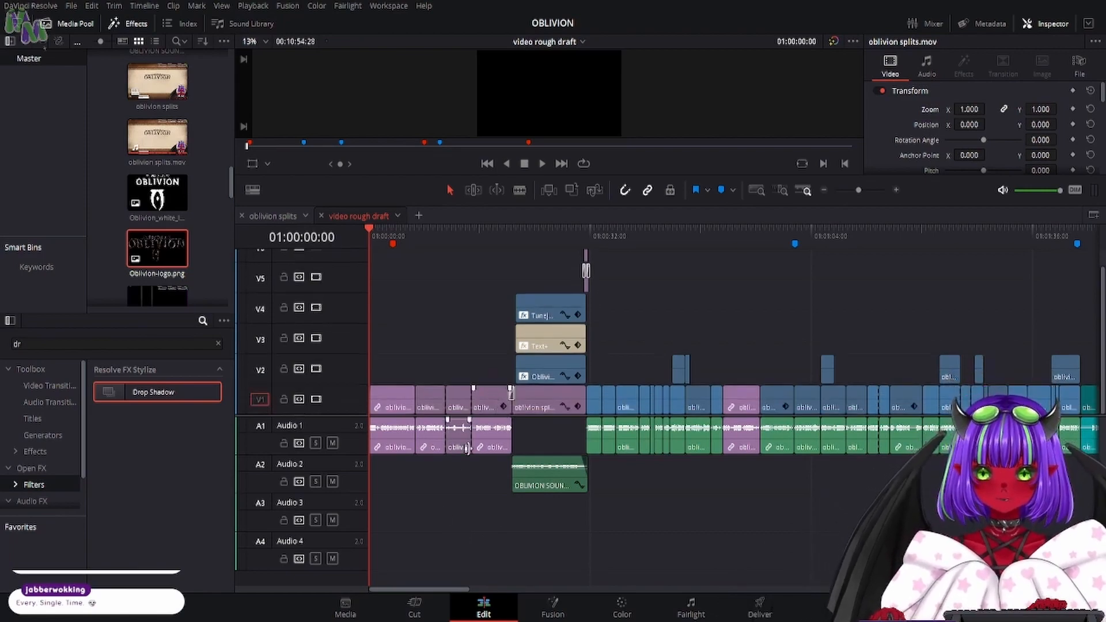
click(533, 406)
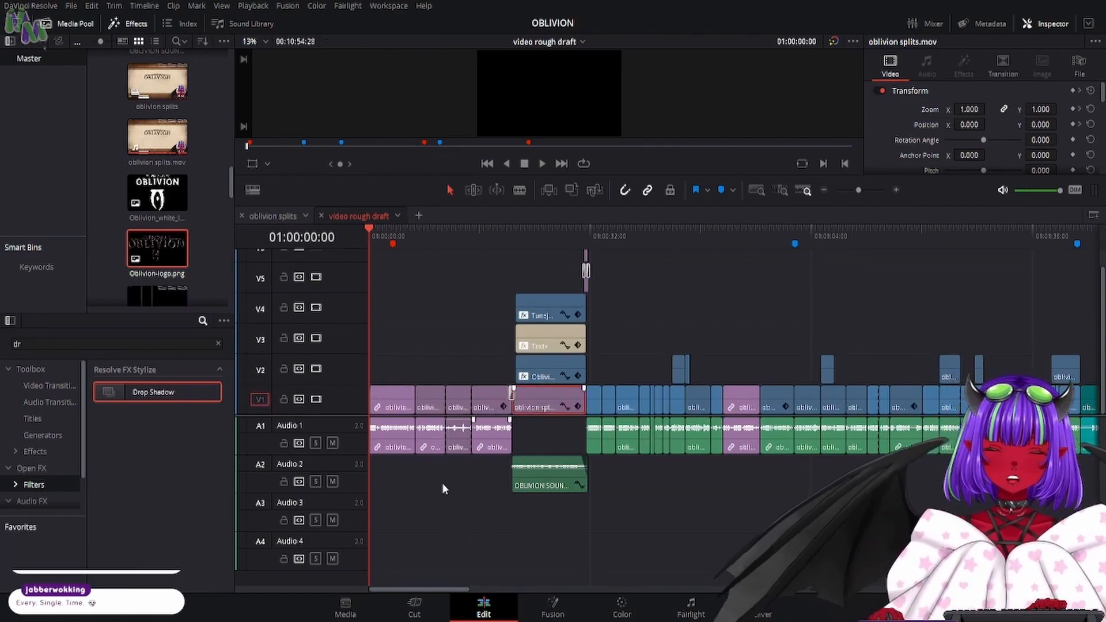
drag(494, 483, 378, 379)
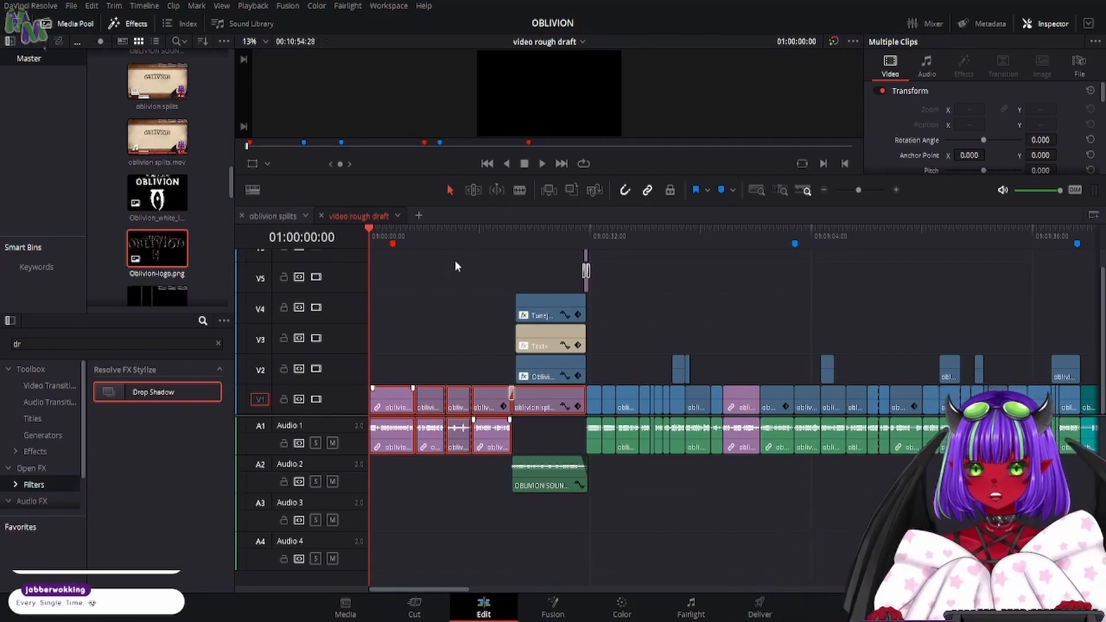
right_click(531, 399)
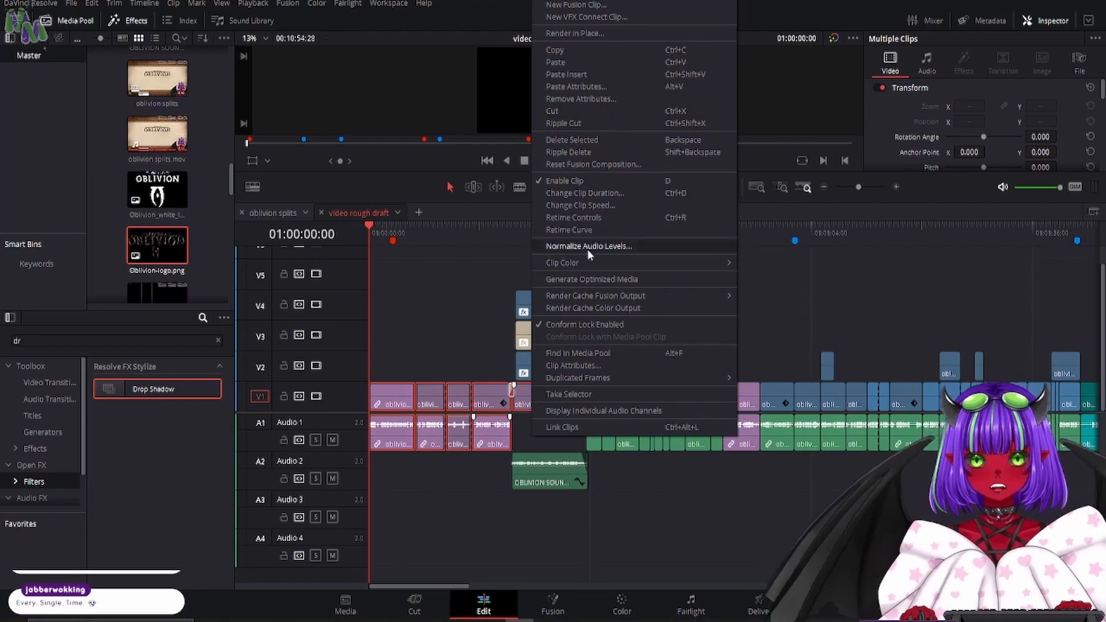
mouse_move(585, 259)
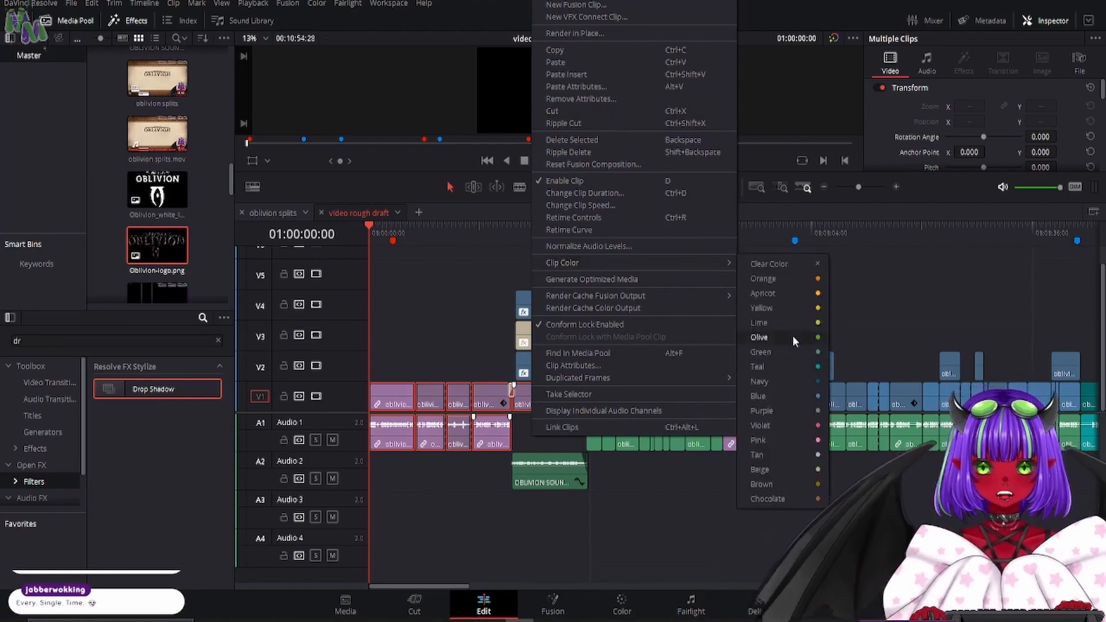